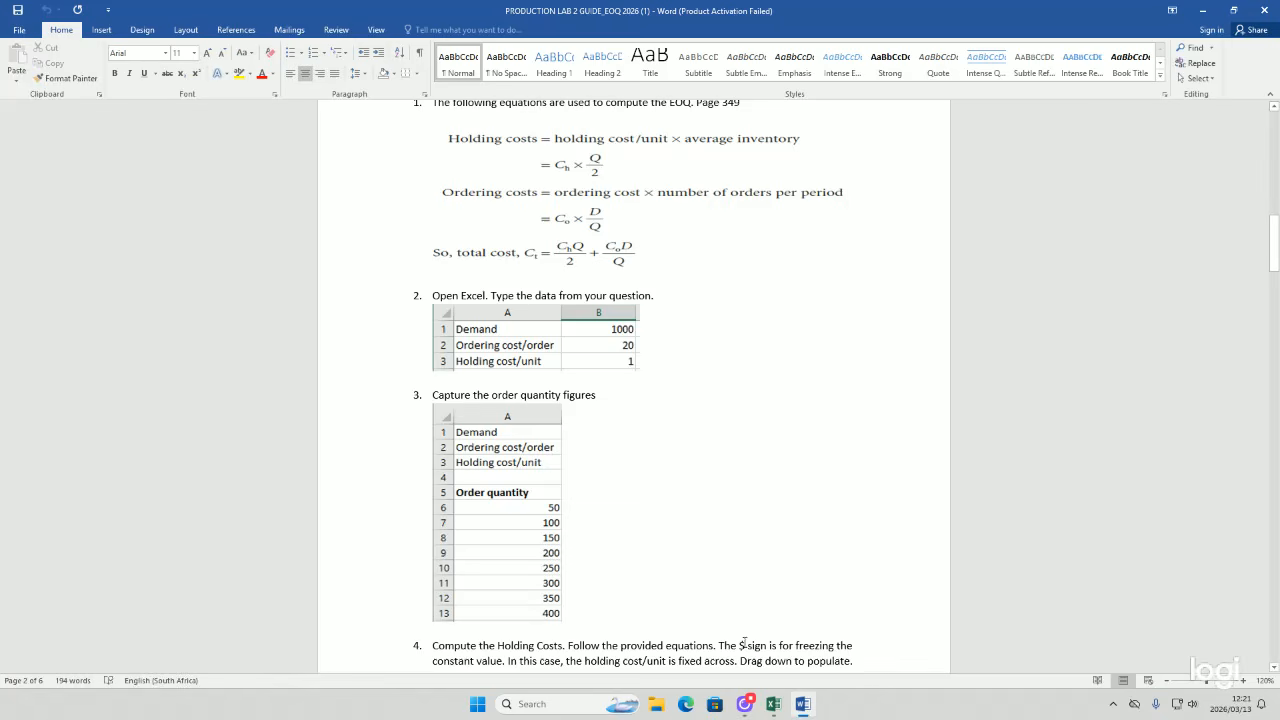
Step: Switch to Excel and label cell A1 Demand
left_click(772, 704)
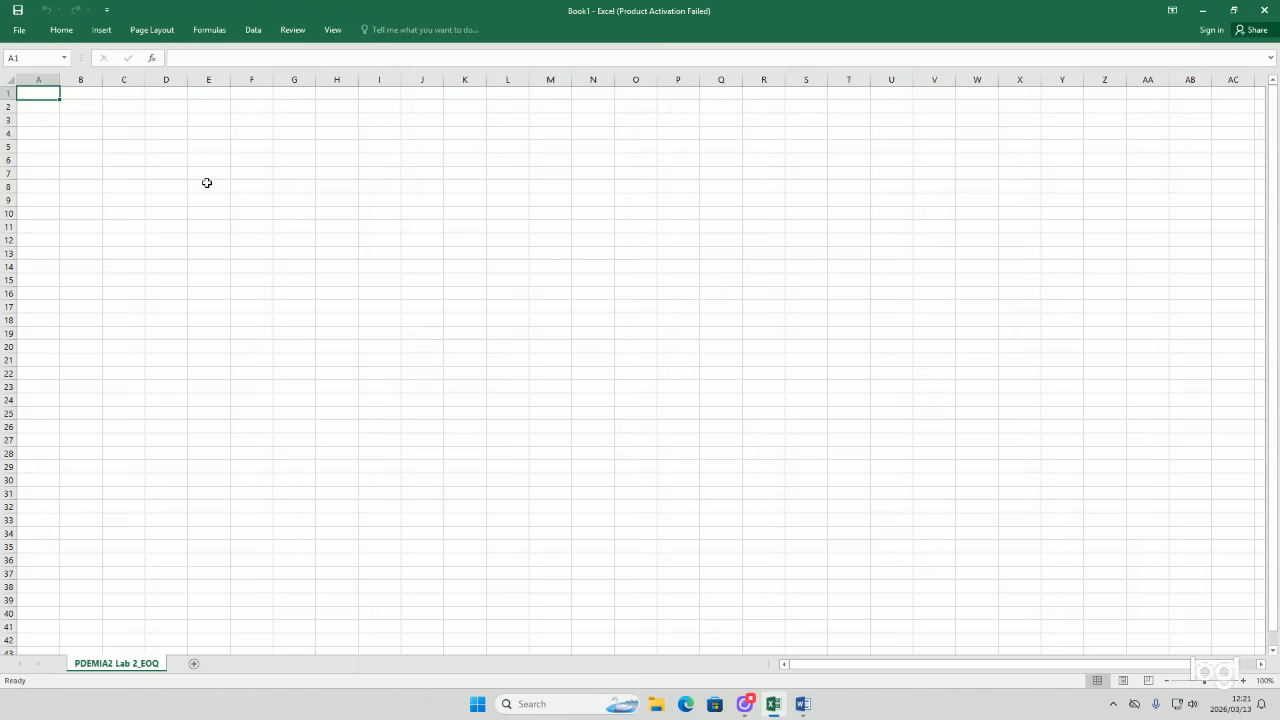
double_click(26, 94)
type("Demand")
key("Tab")
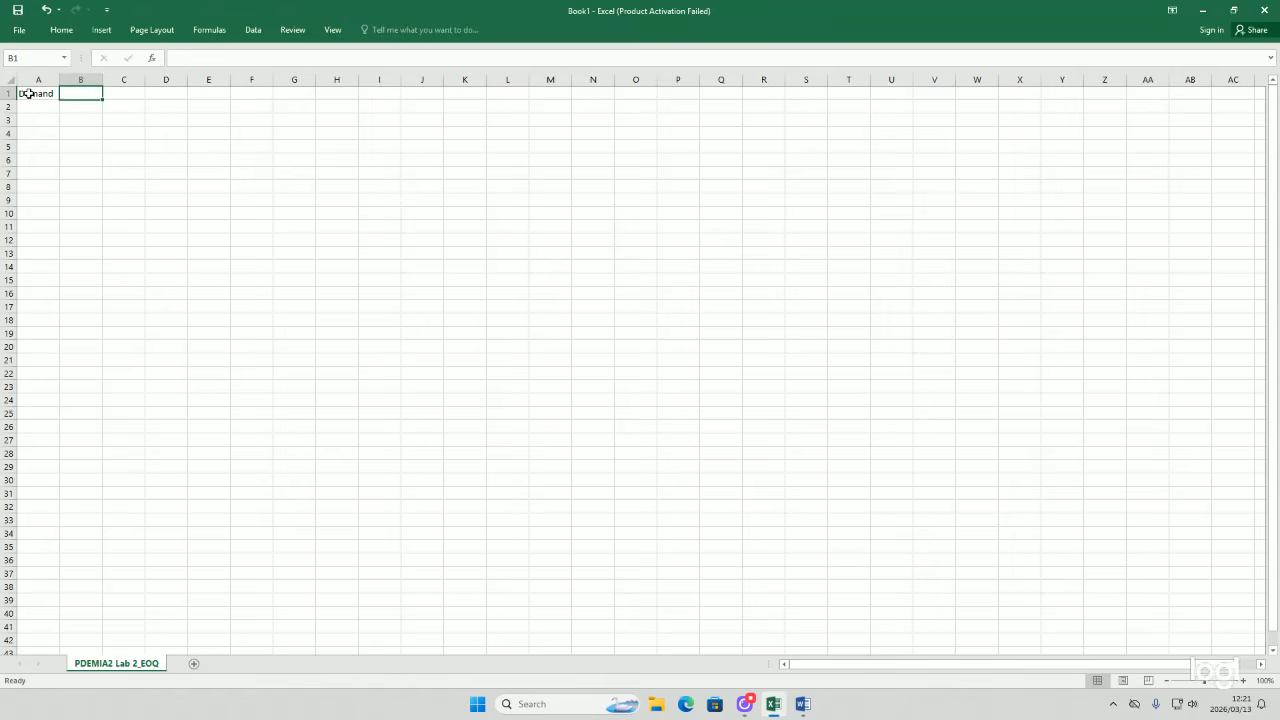
Step: Enter the demand value =1000 in B1
type("=1000")
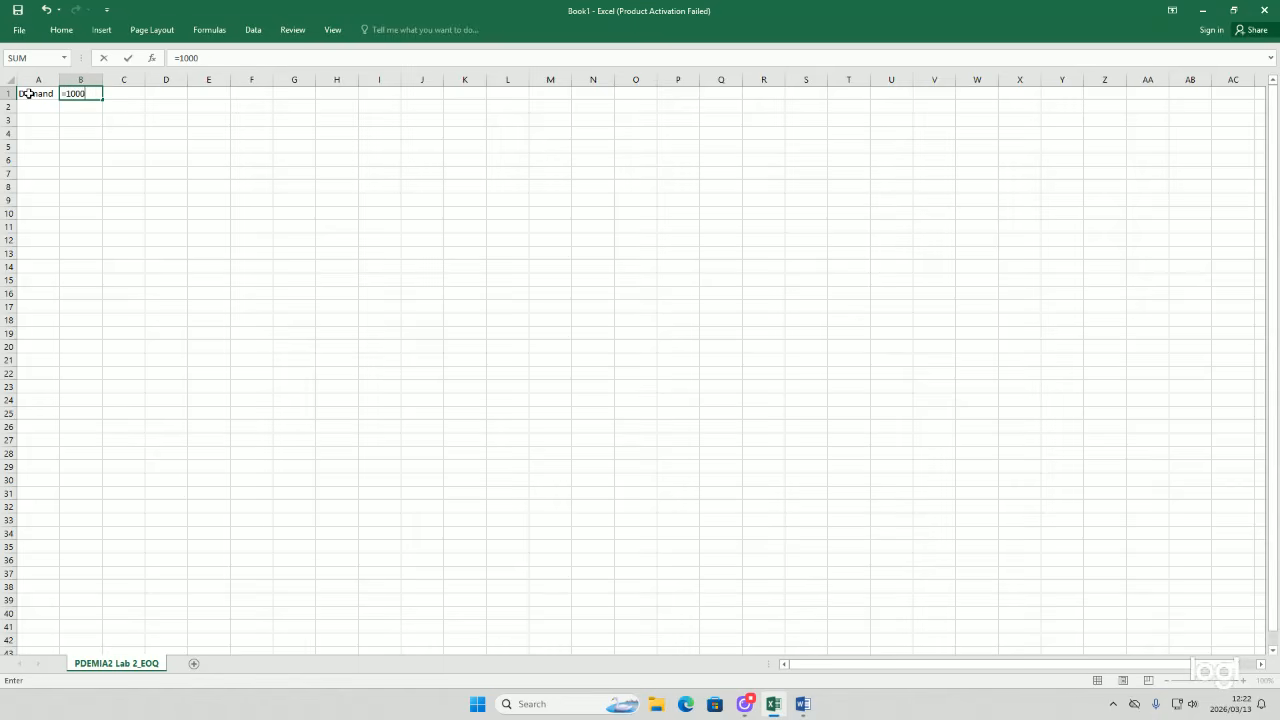
key("Return")
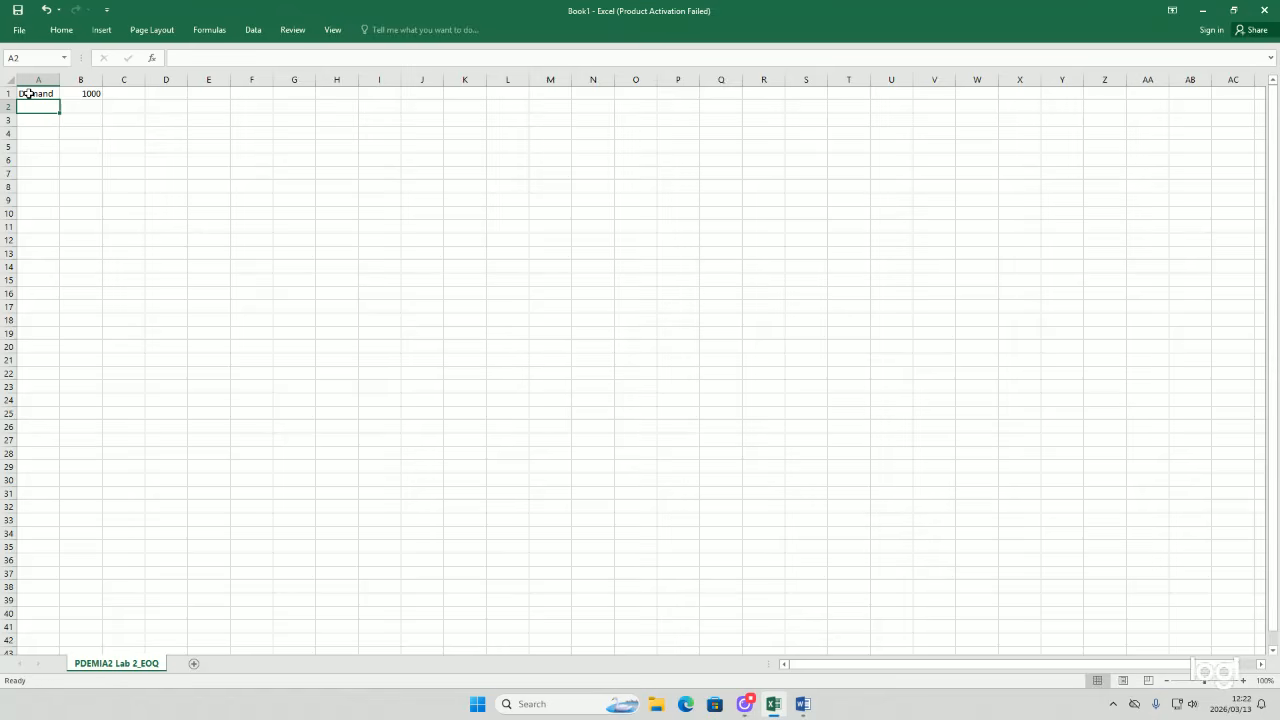
Step: Change the A1 label to Demand/year
left_click(30, 93)
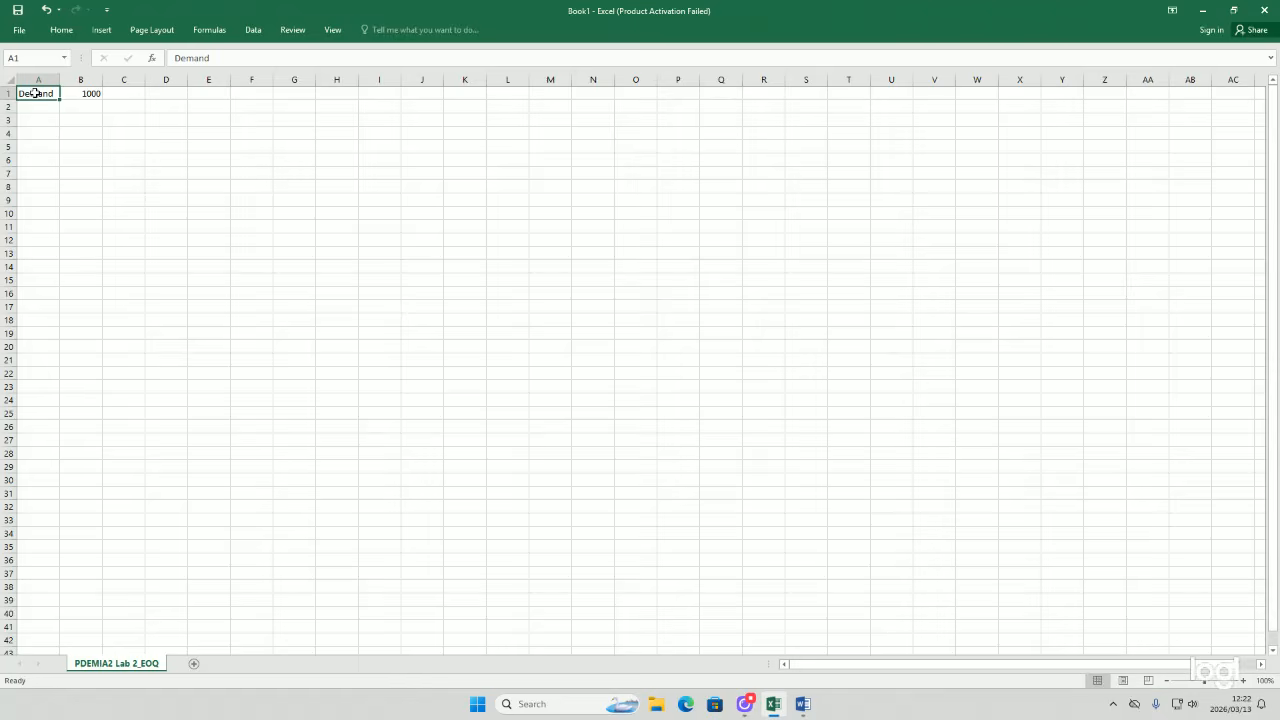
double_click(54, 93)
type("/year")
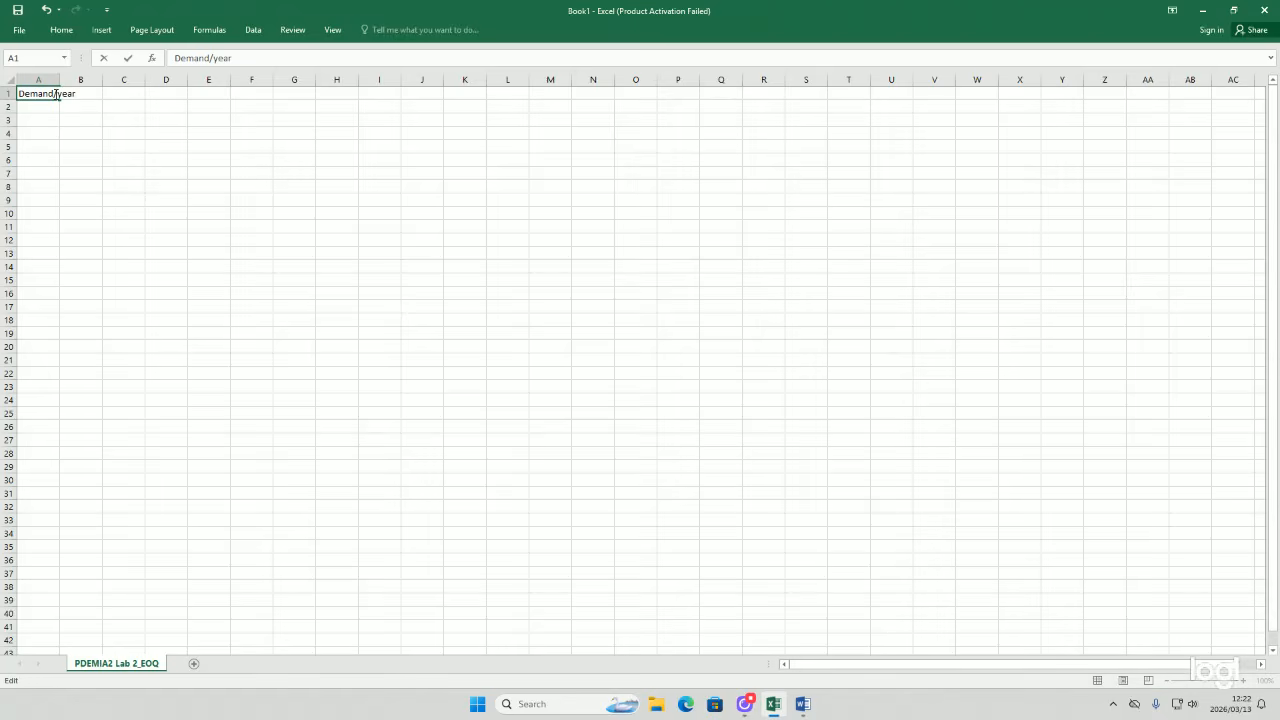
key("Return")
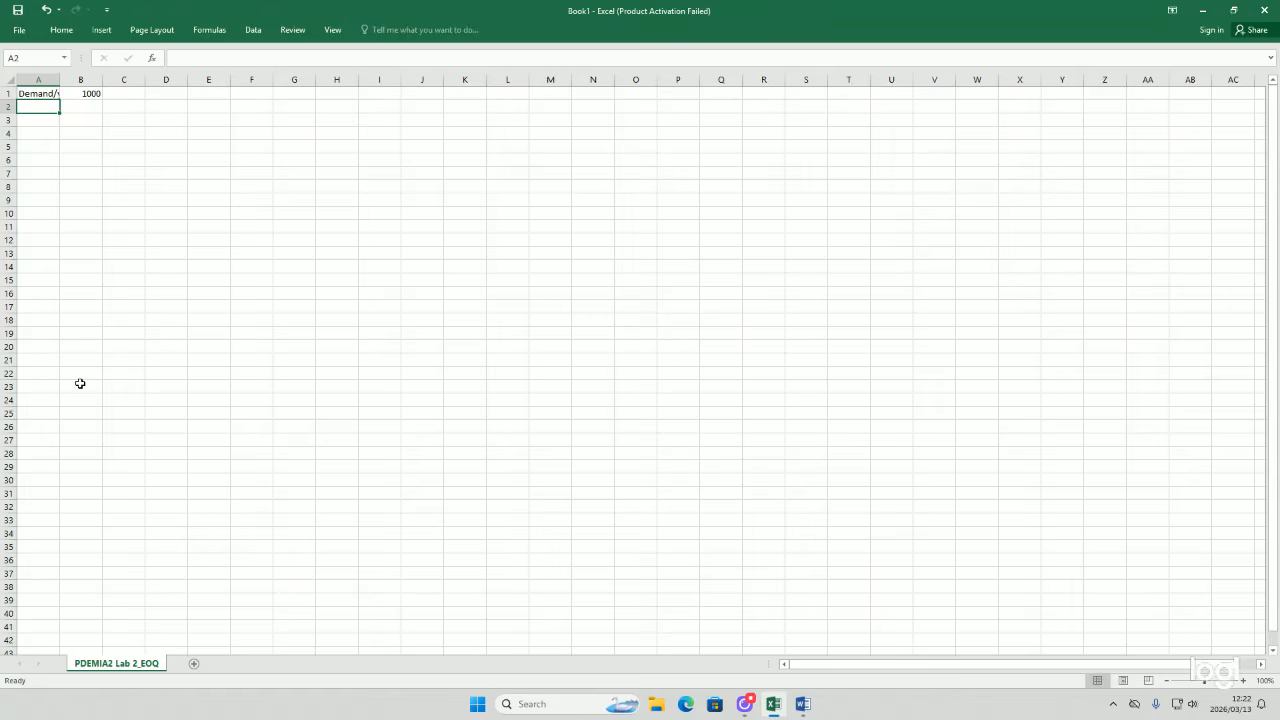
Step: Add a Worksheet SelectionChange macro to the sheet's code containing Cells.EntireColumn.AutoFit, then return to the sheet
right_click(111, 668)
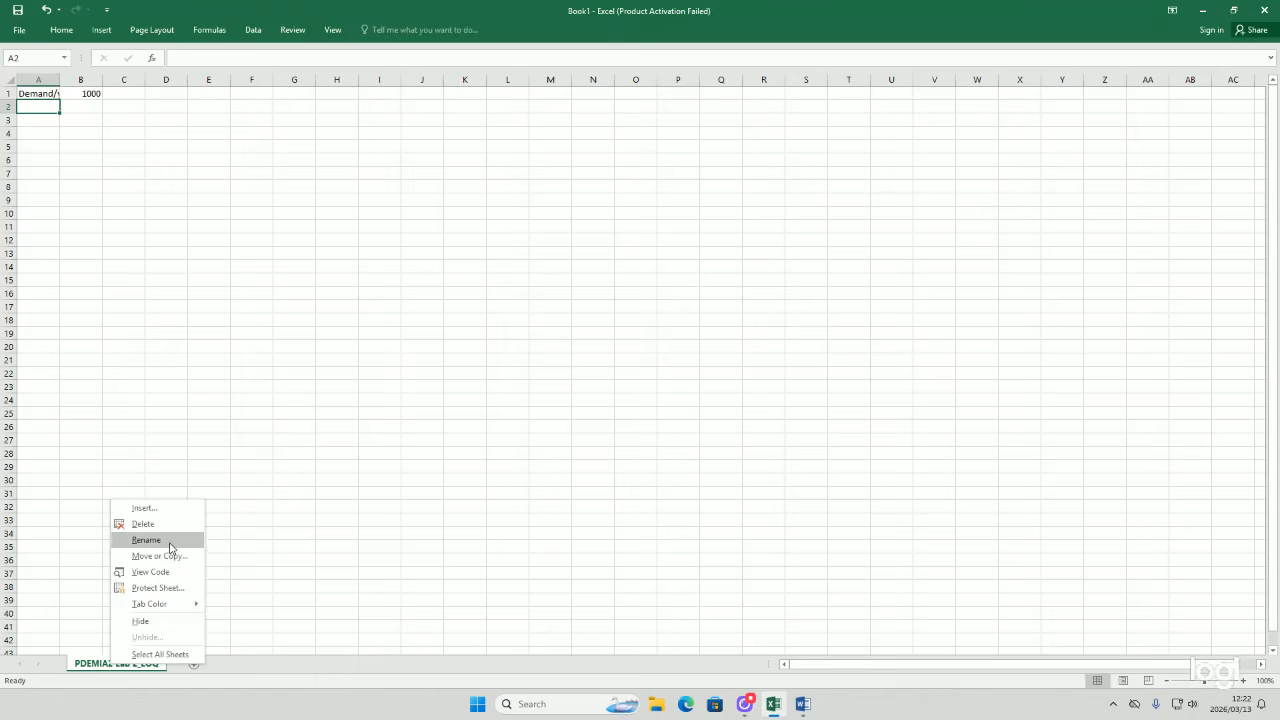
left_click(166, 573)
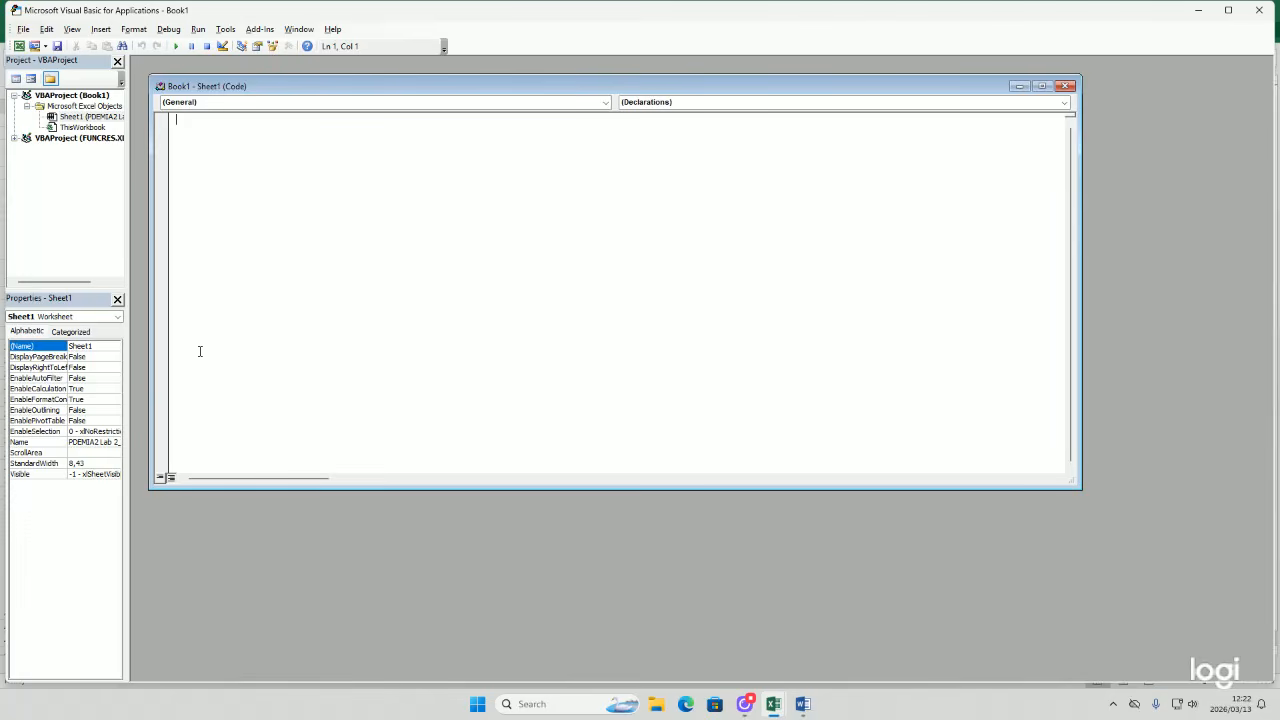
left_click(332, 103)
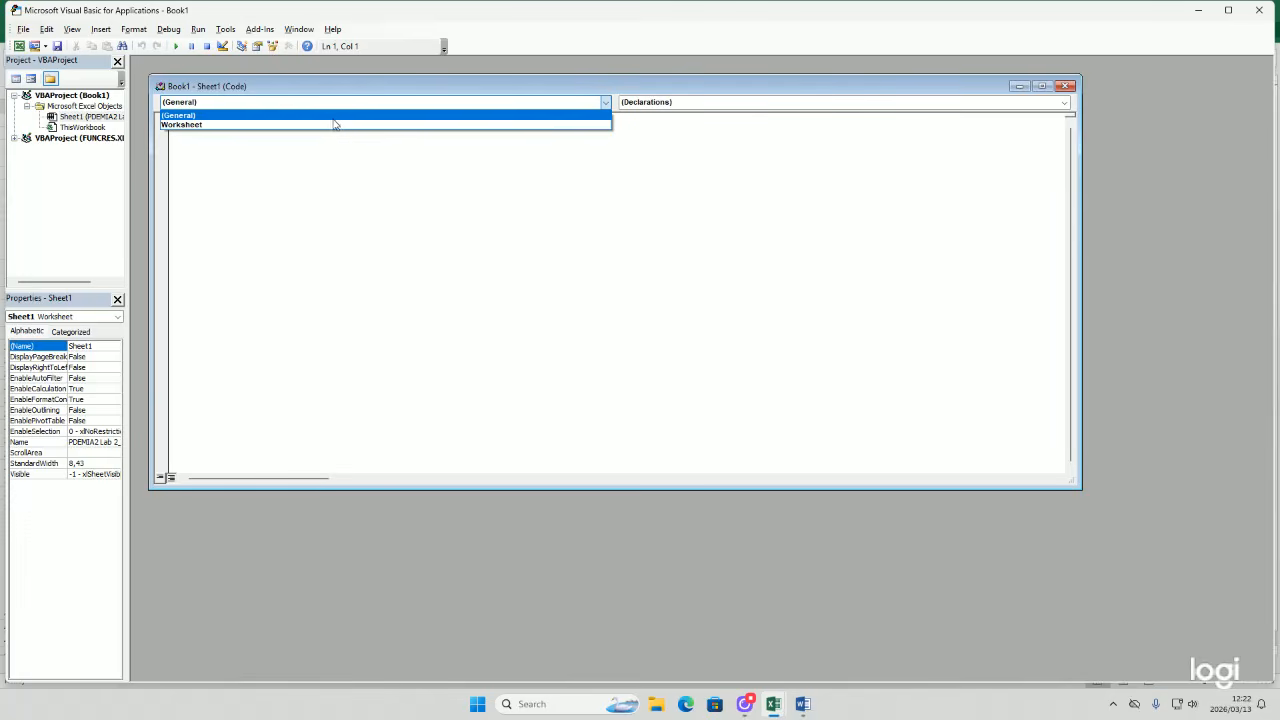
left_click(334, 124)
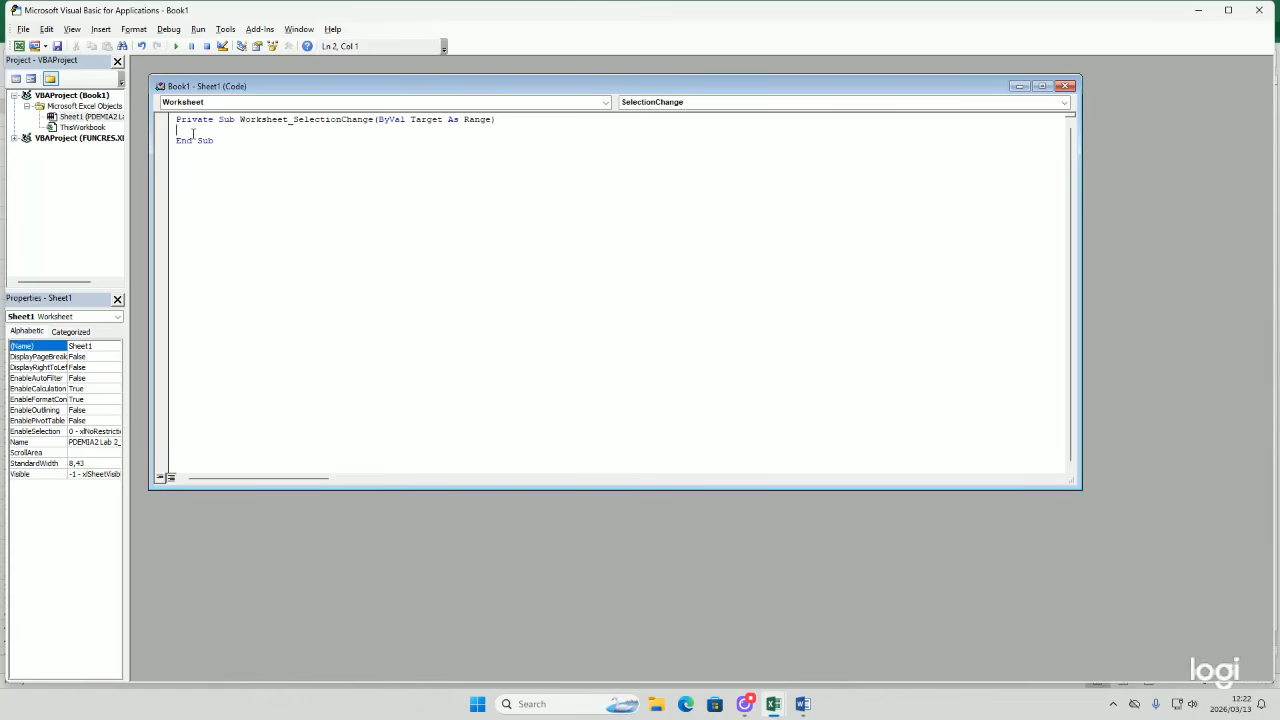
type("cells.")
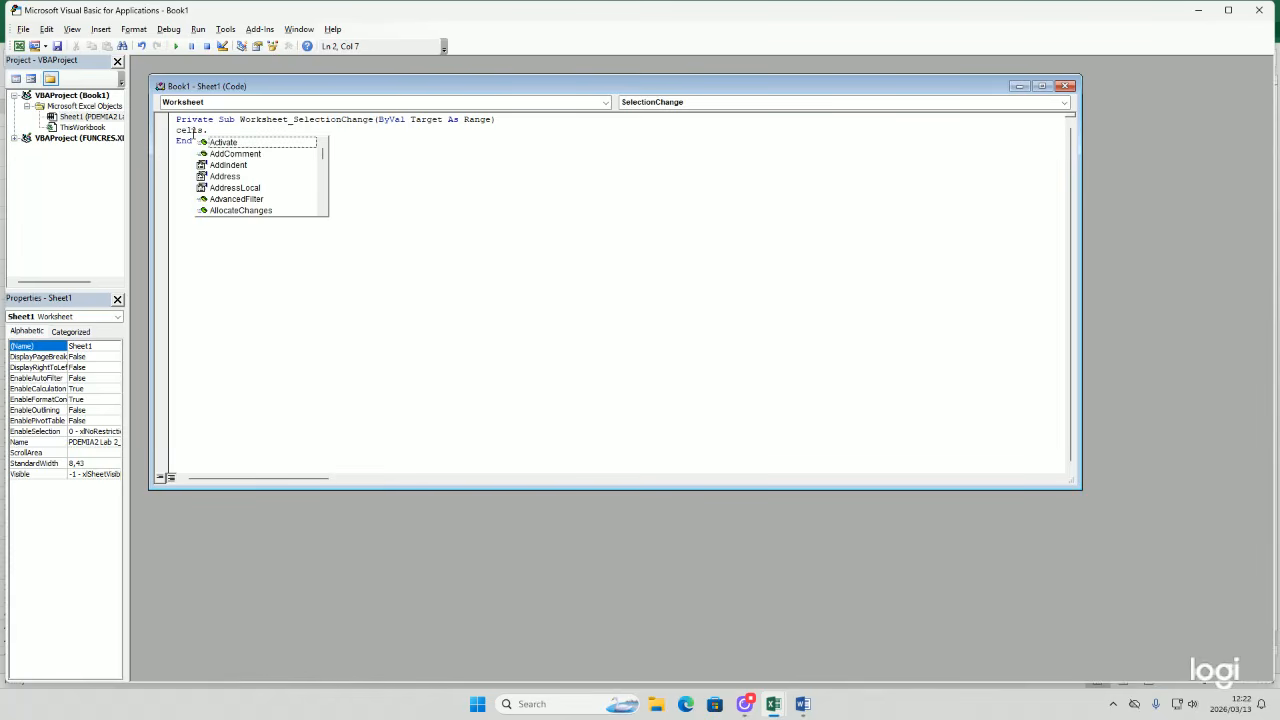
type("entire")
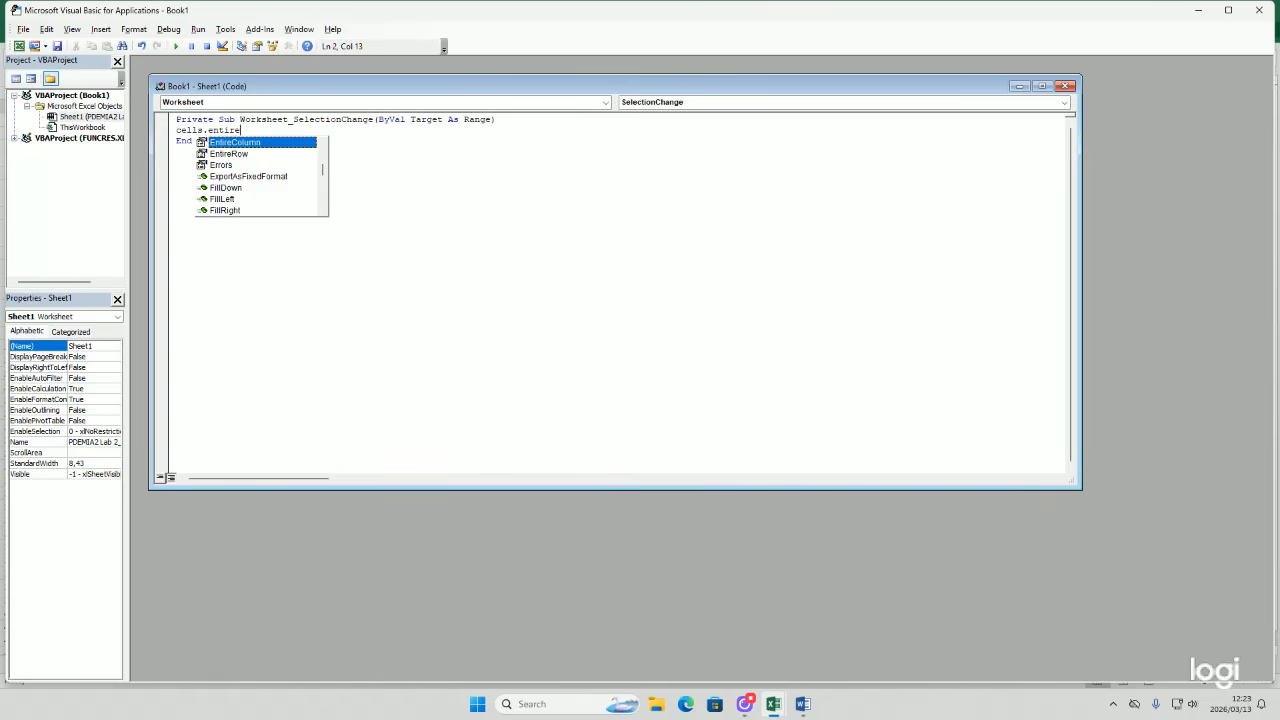
type("column")
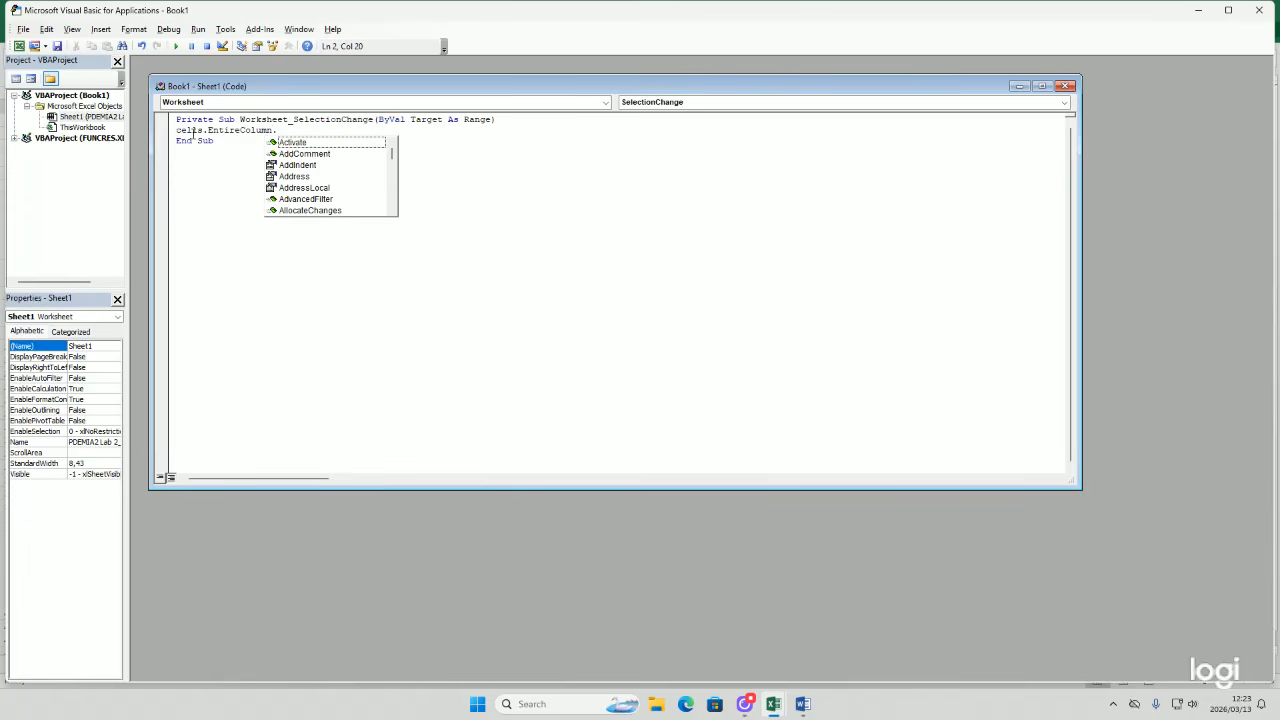
type("autofit")
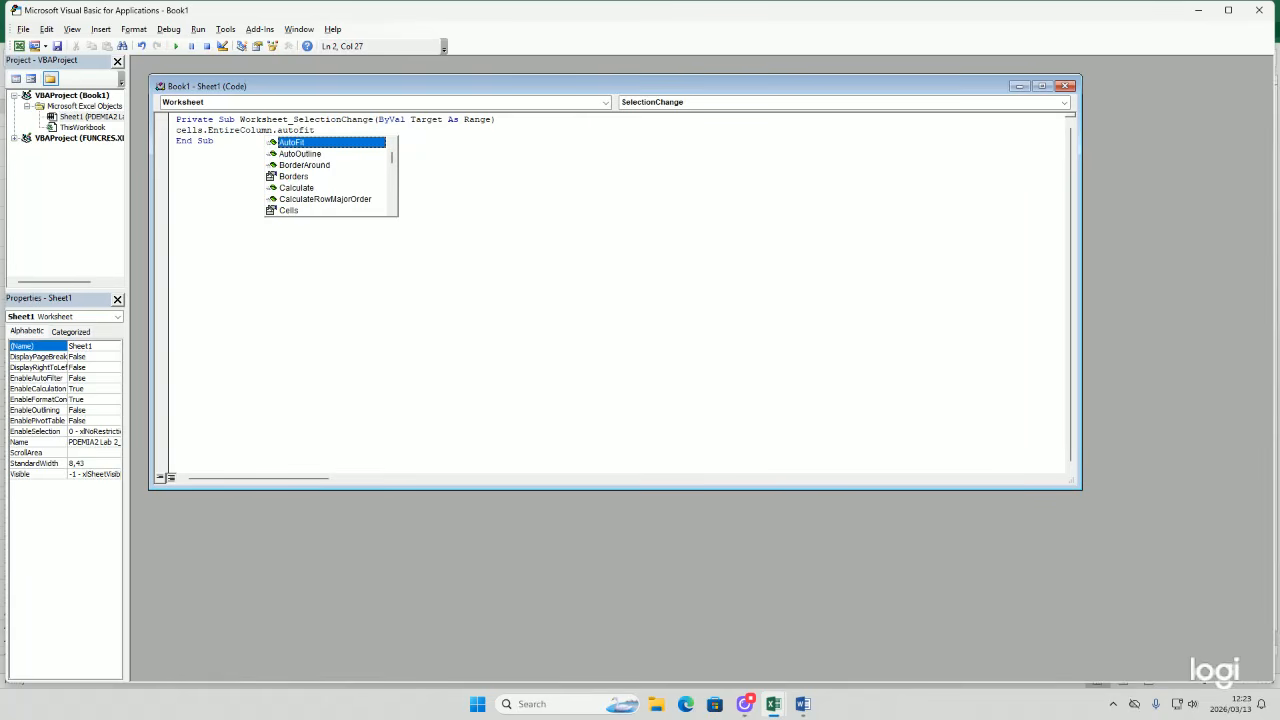
key("Return")
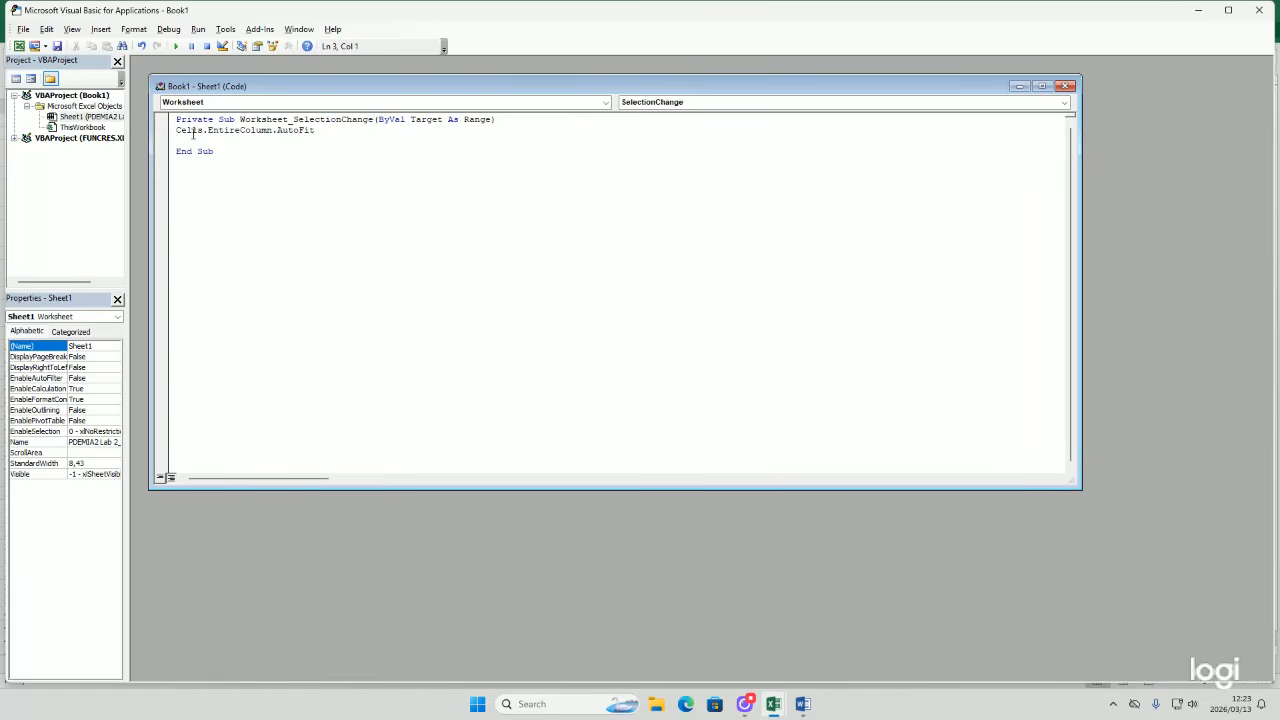
left_click(1259, 8)
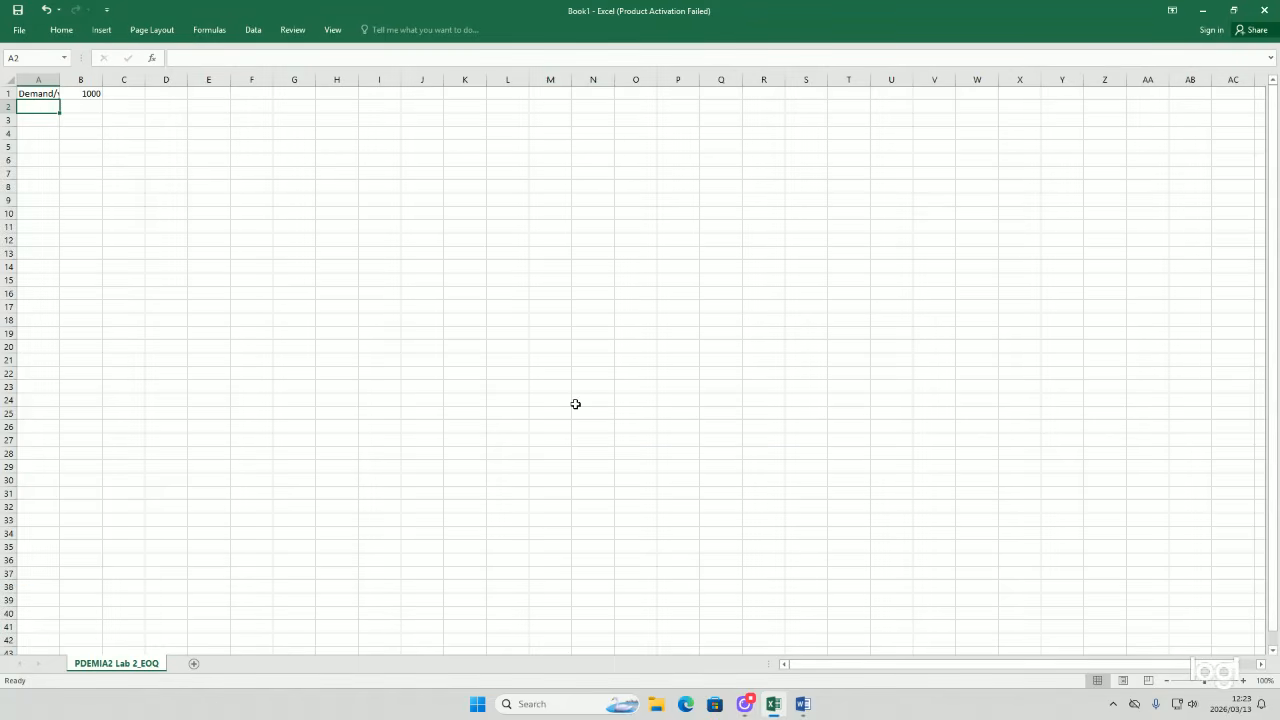
left_click(55, 93)
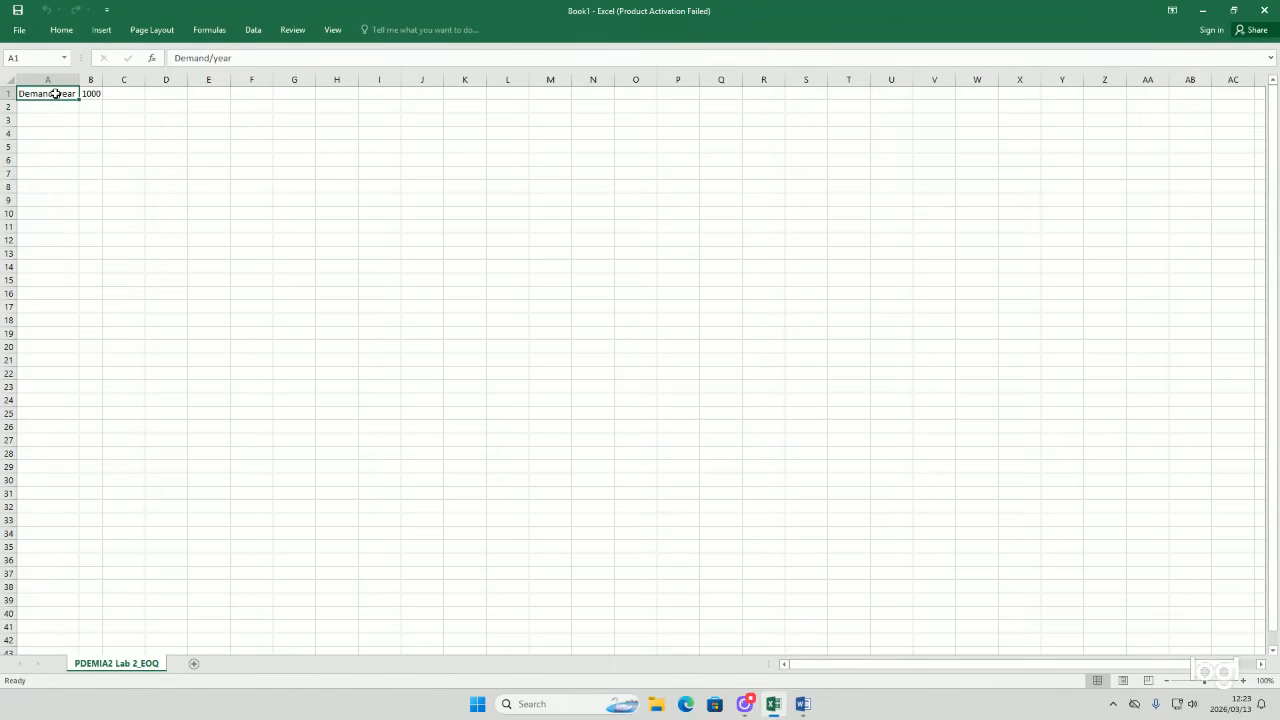
key("Down")
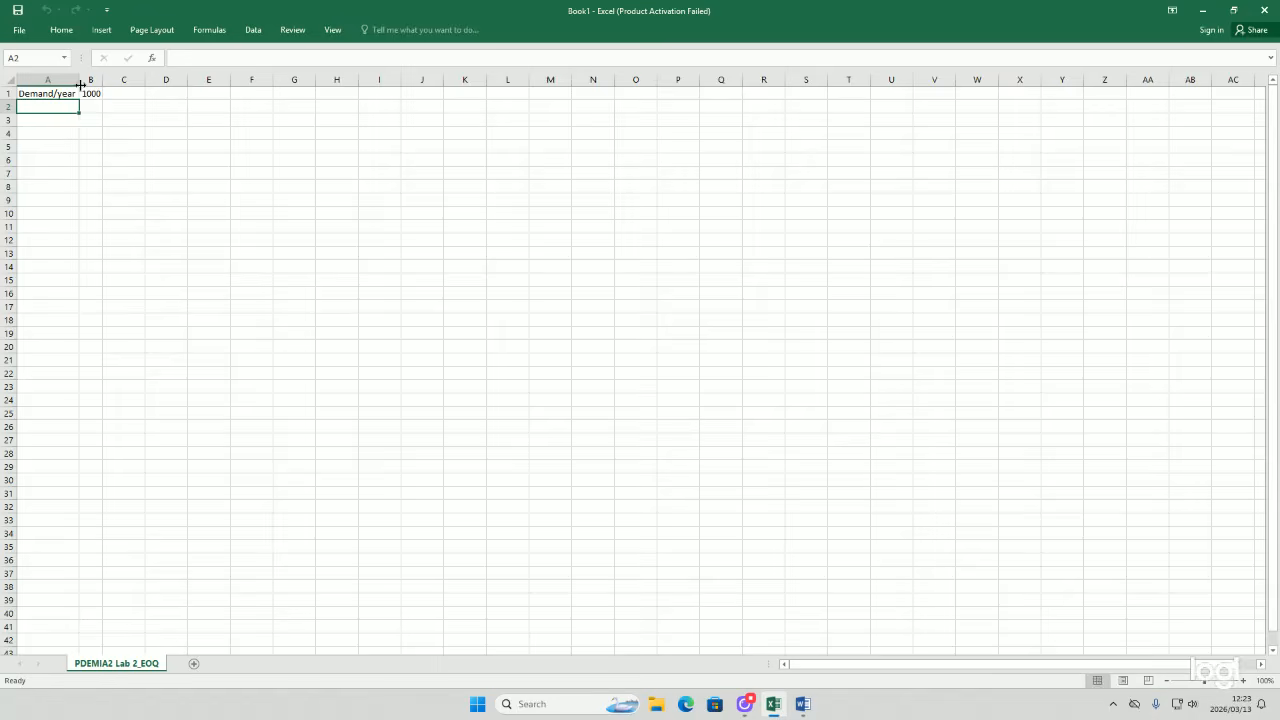
Step: Widen column B
left_click_drag(80, 80, 130, 80)
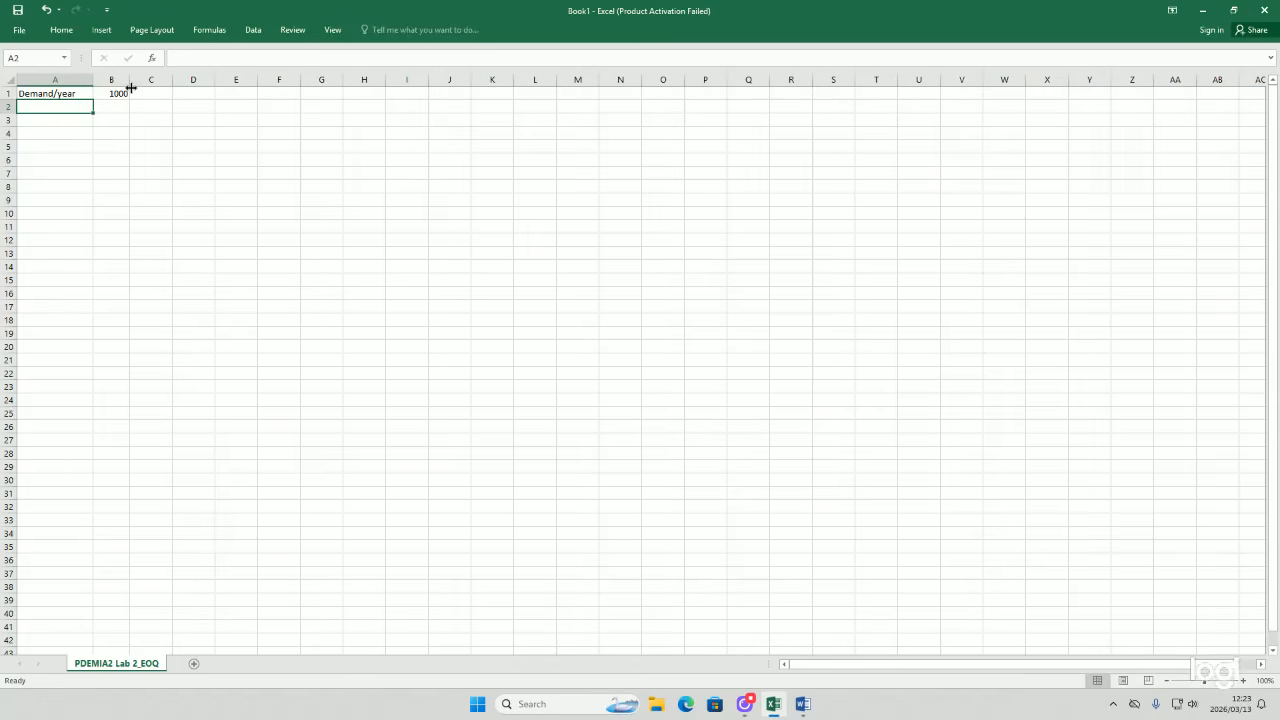
left_click(82, 97)
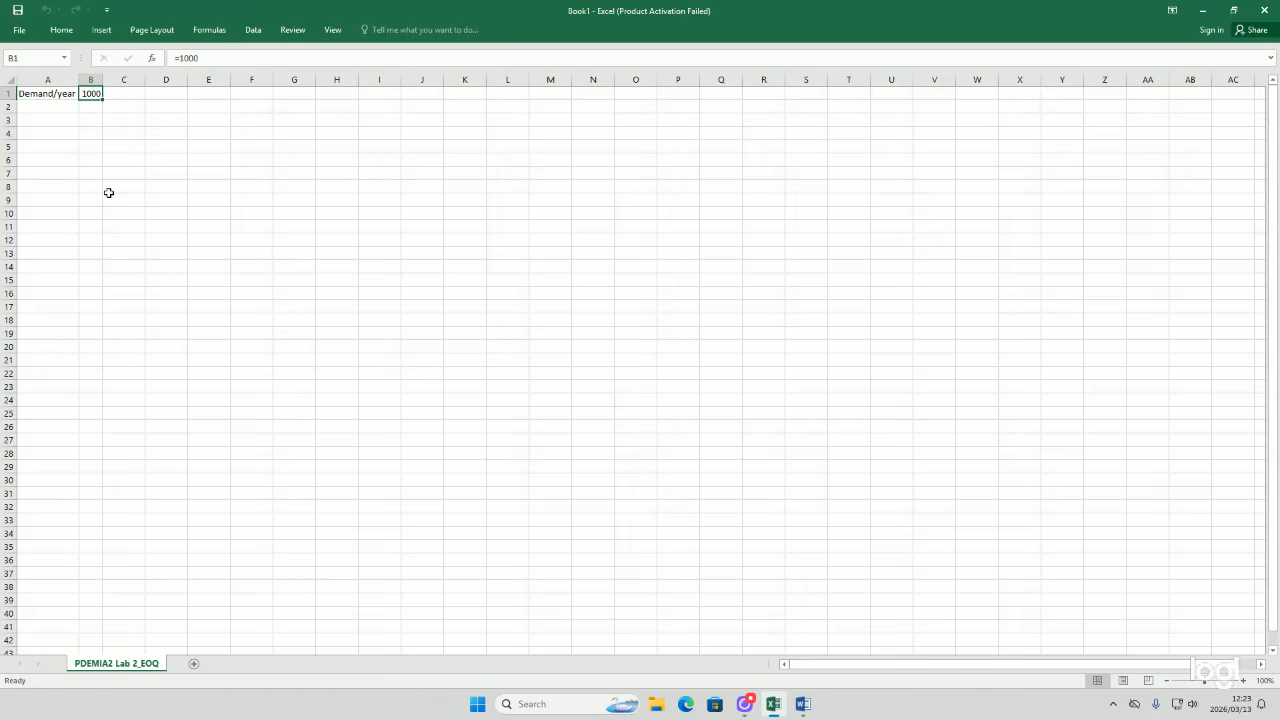
Step: Enter the label Ordering cost/unit in A2
left_click(62, 105)
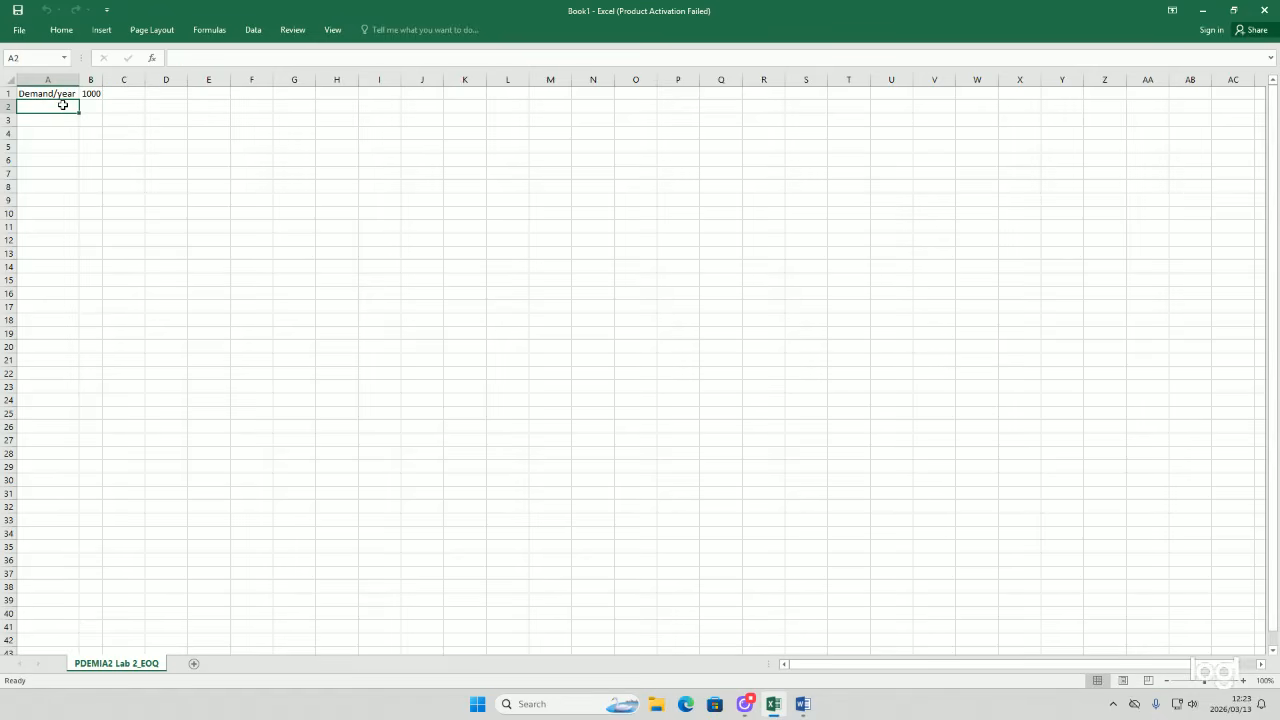
double_click(63, 105)
type("Orderi")
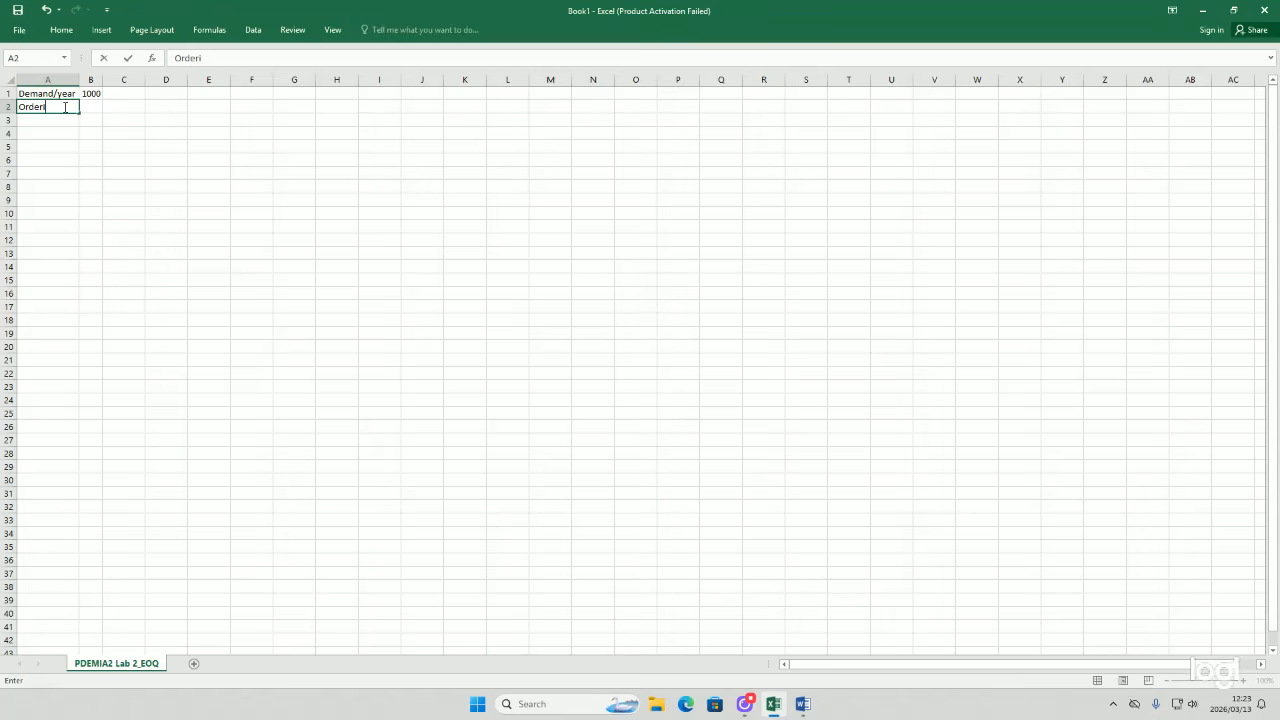
type("ng cost/unit")
key("Return")
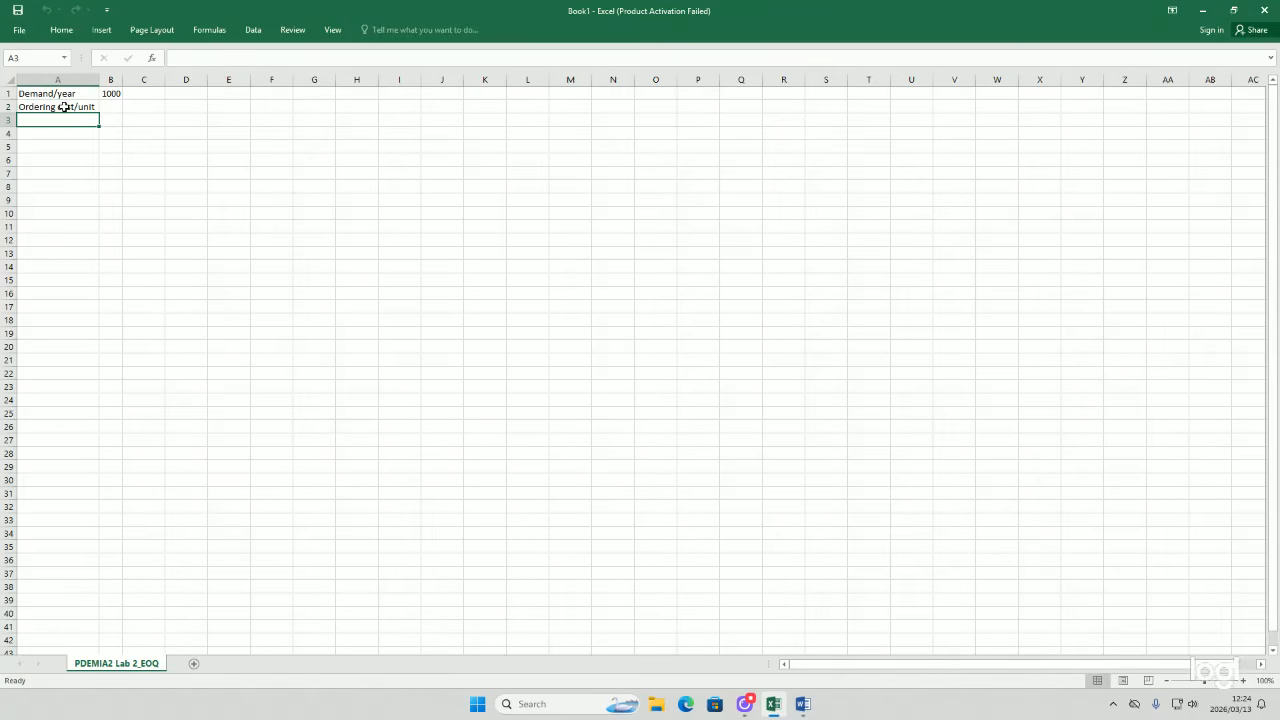
Step: Enter the ordering cost =20 in B2
left_click(110, 106)
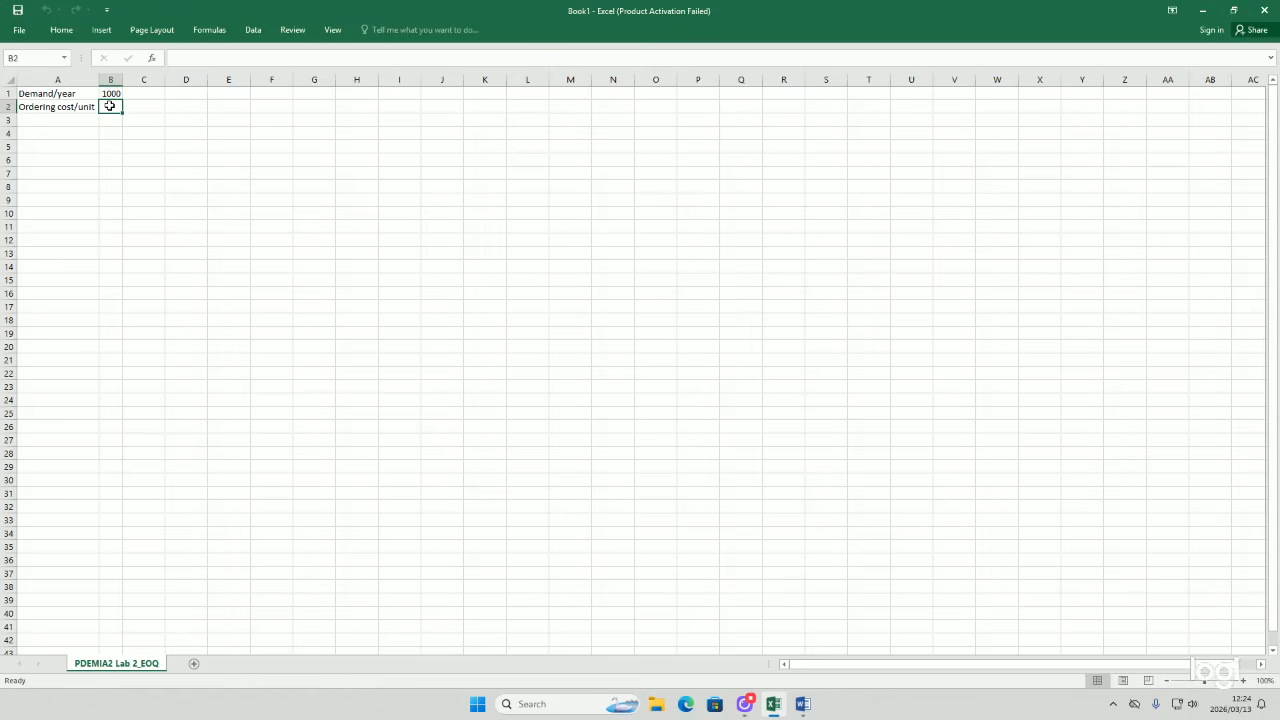
double_click(120, 105)
type("=20")
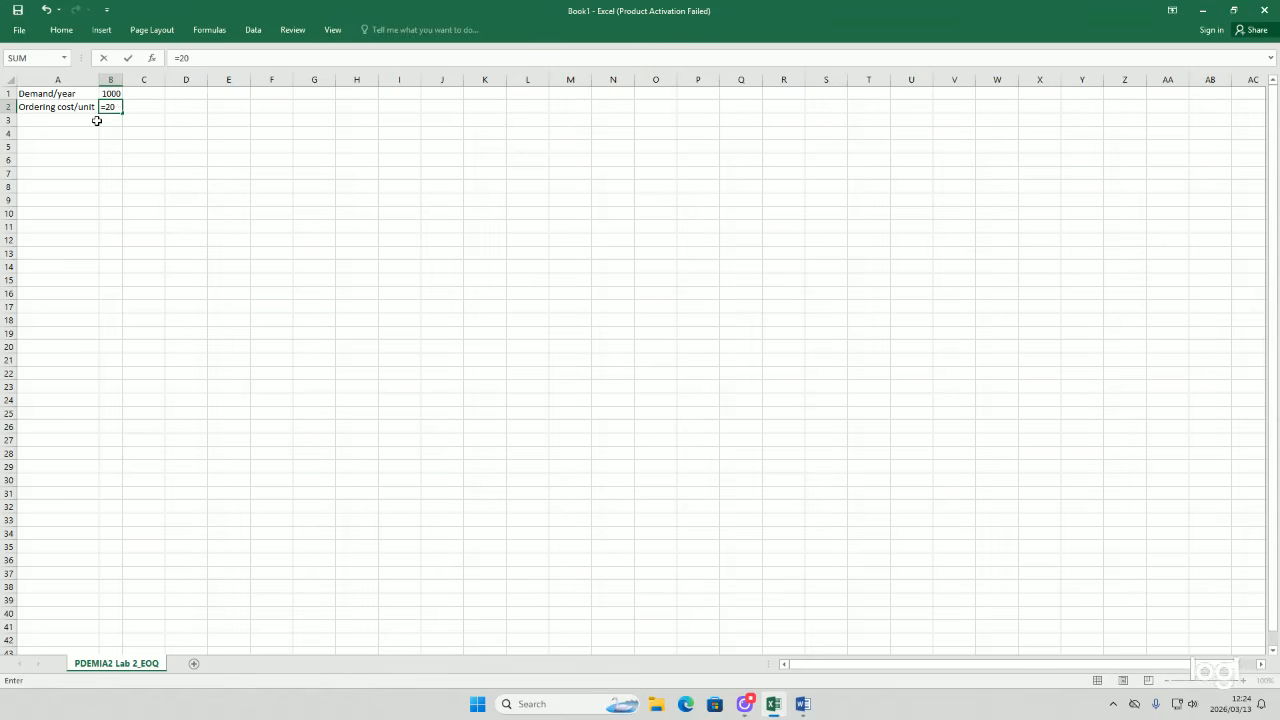
key("Return")
Step: Enter the label Holding Cost/unit in A3
double_click(70, 120)
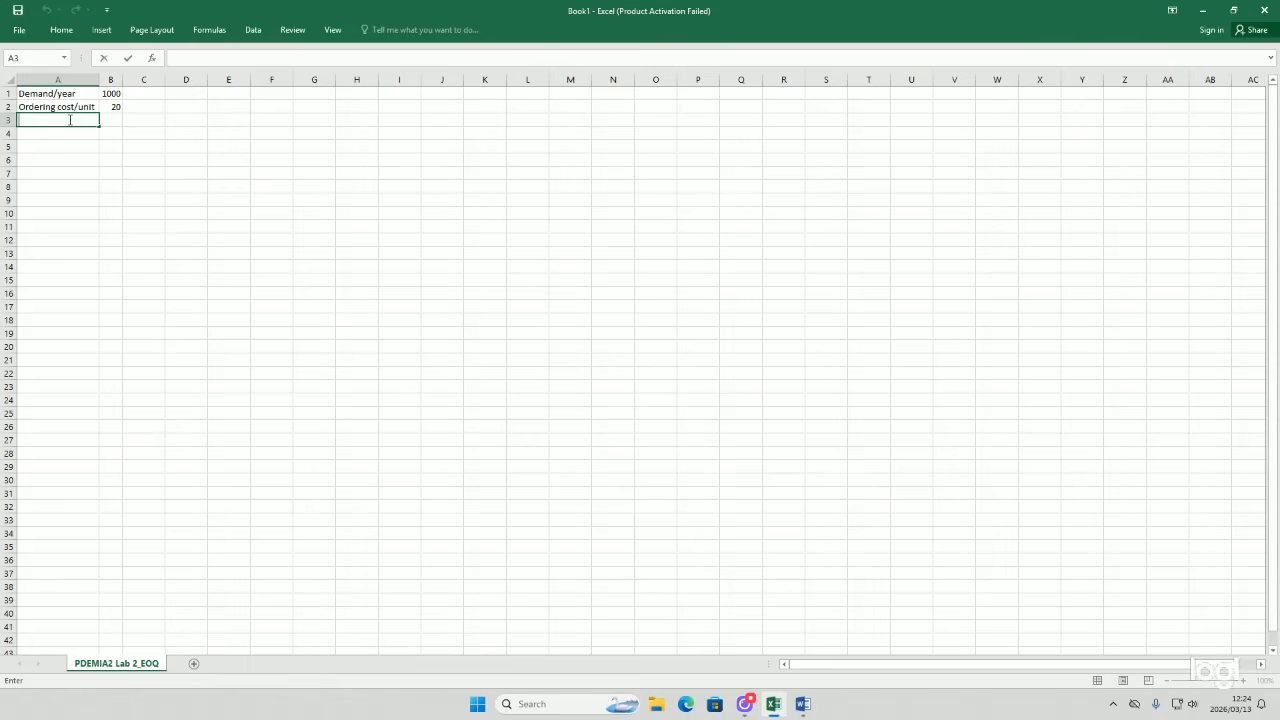
type("Holding Costs/unit")
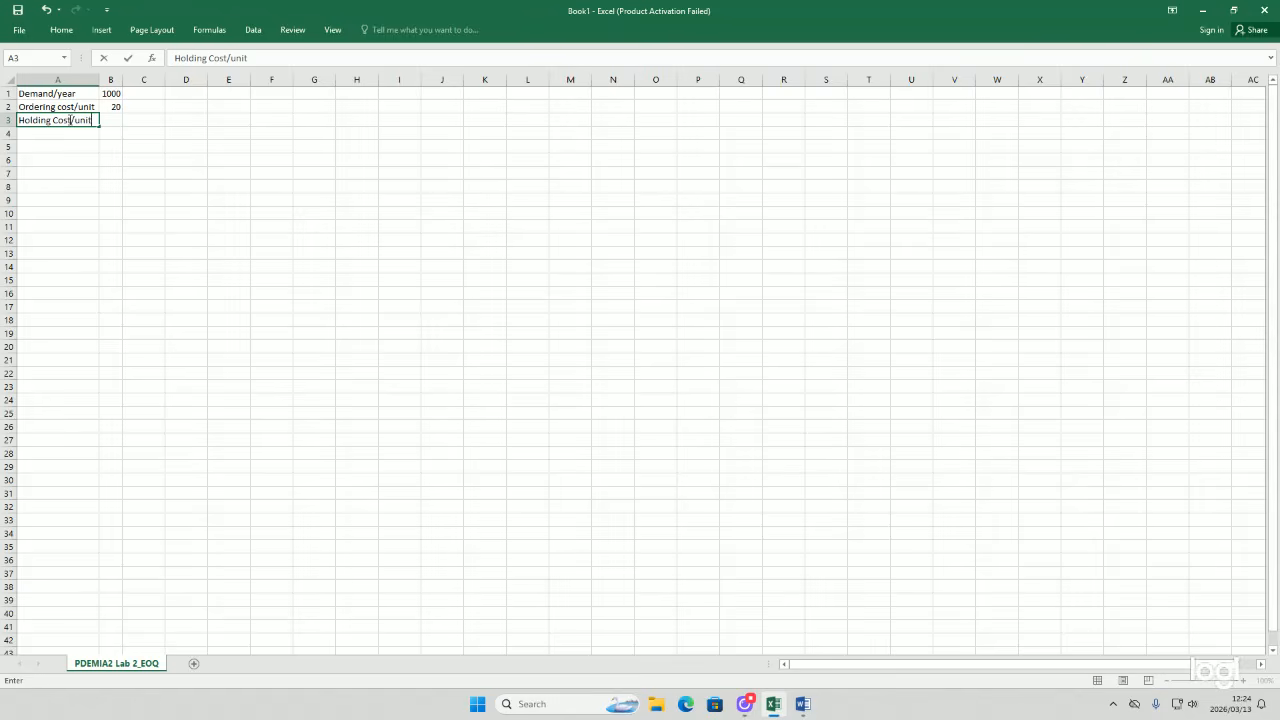
key("Return")
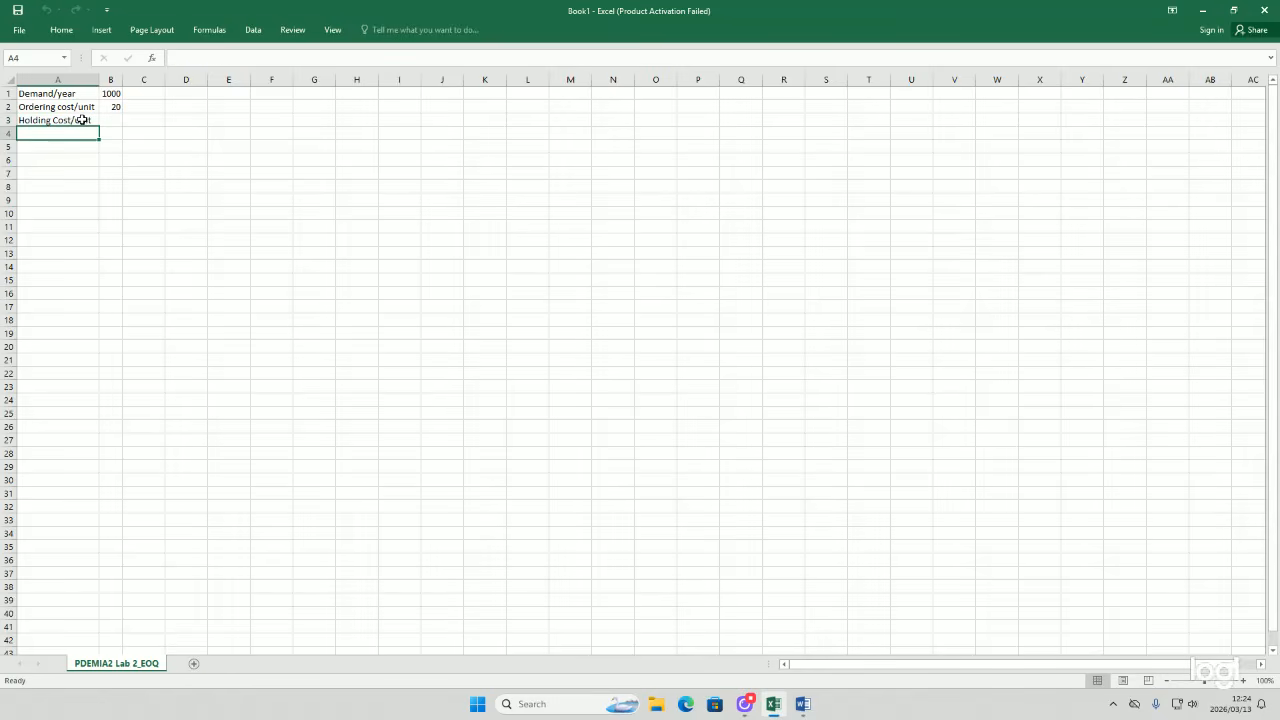
Step: Enter the holding cost =1 in B3
left_click(105, 119)
type("=")
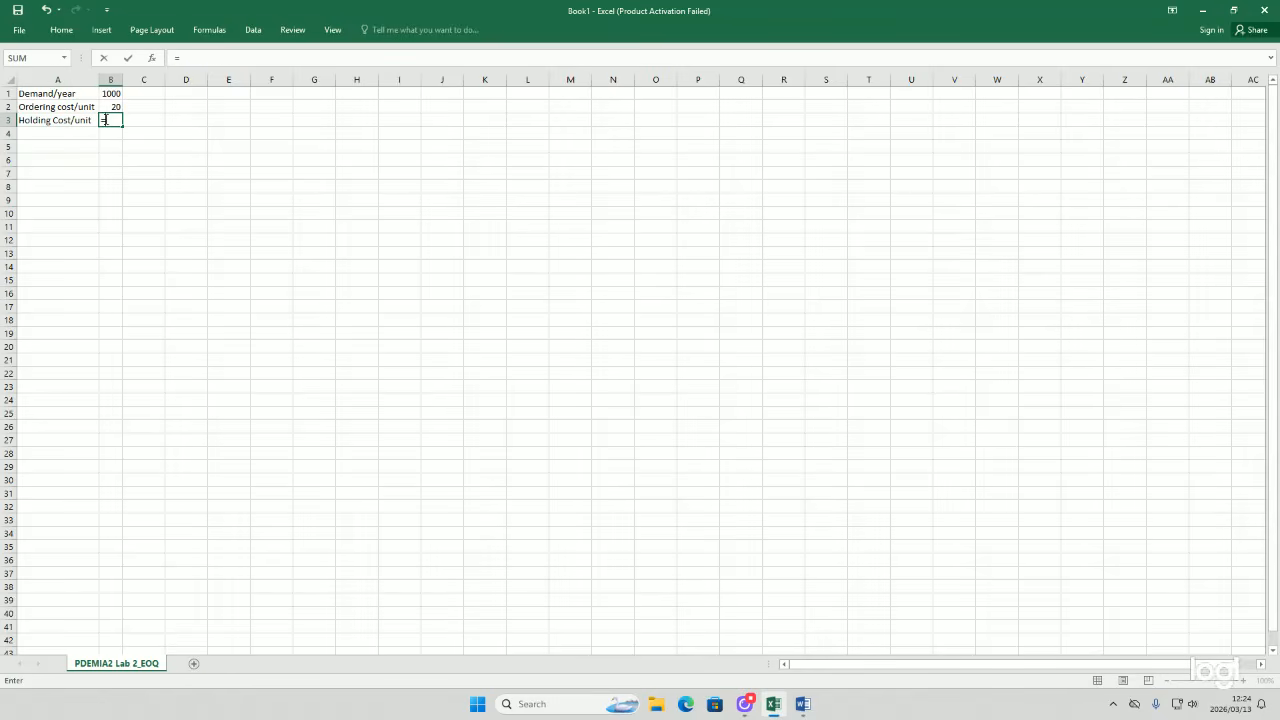
type("1")
key("Return")
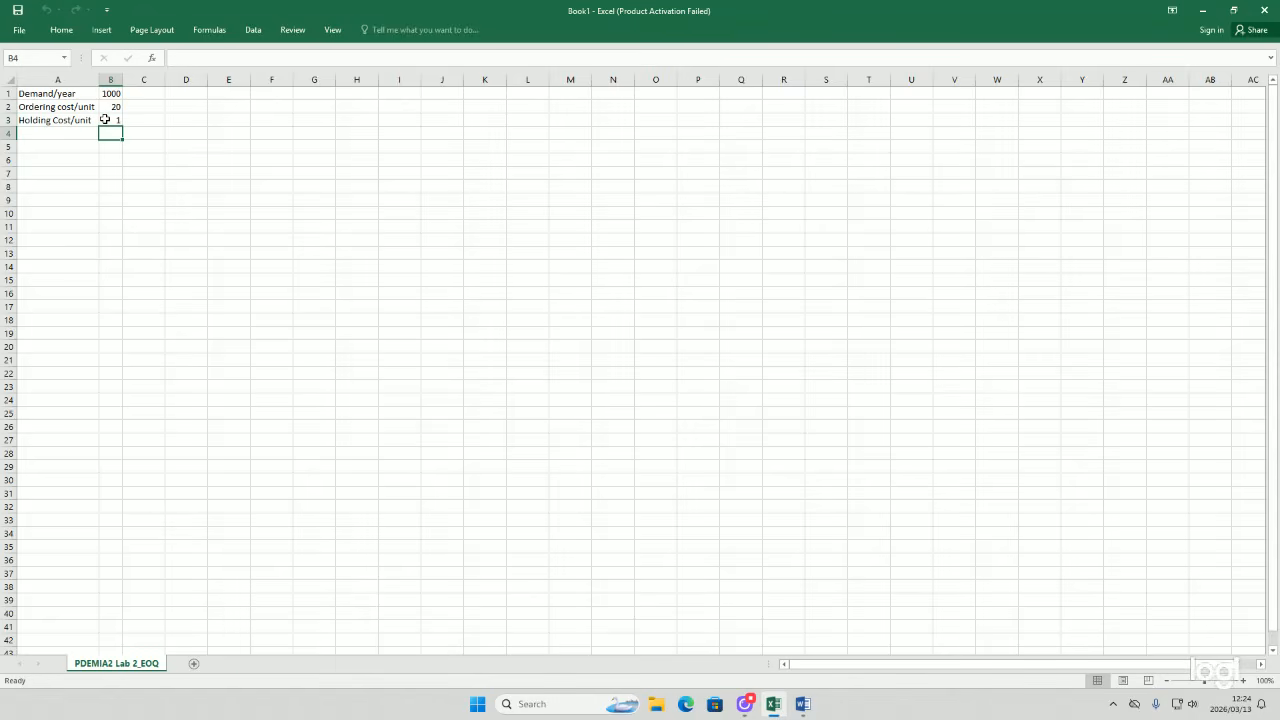
double_click(112, 106)
type("=")
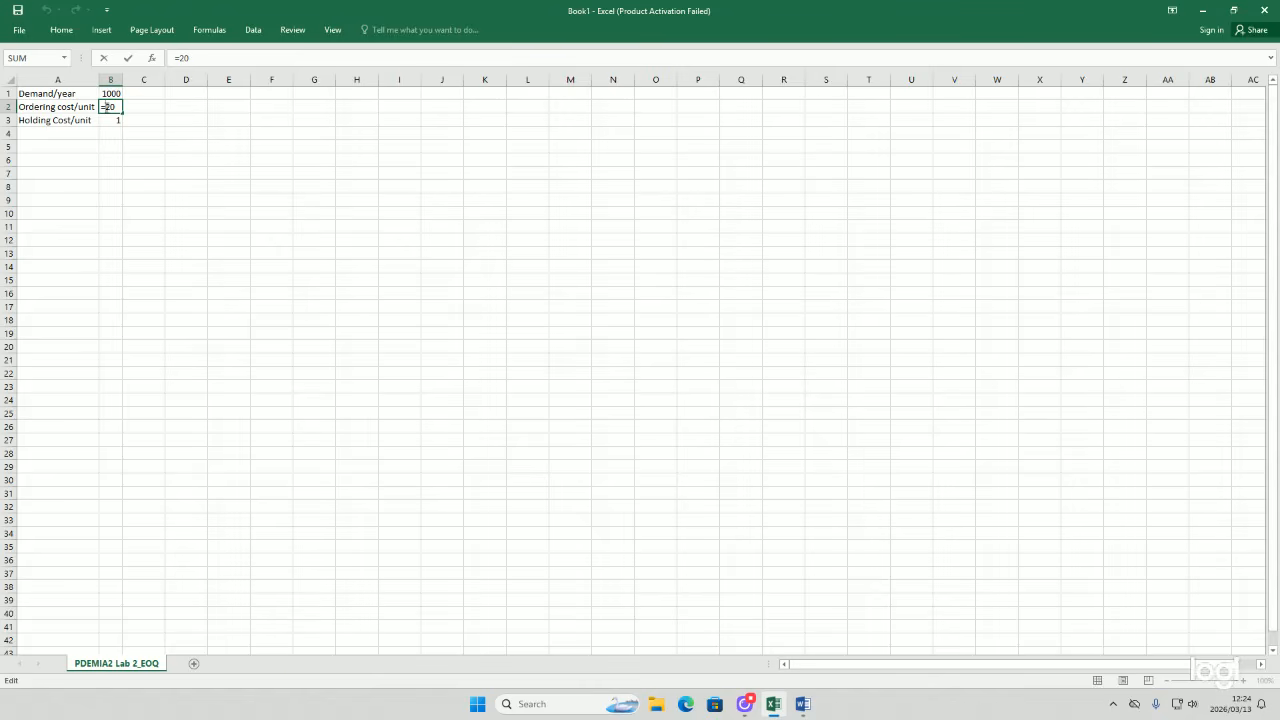
key("Return")
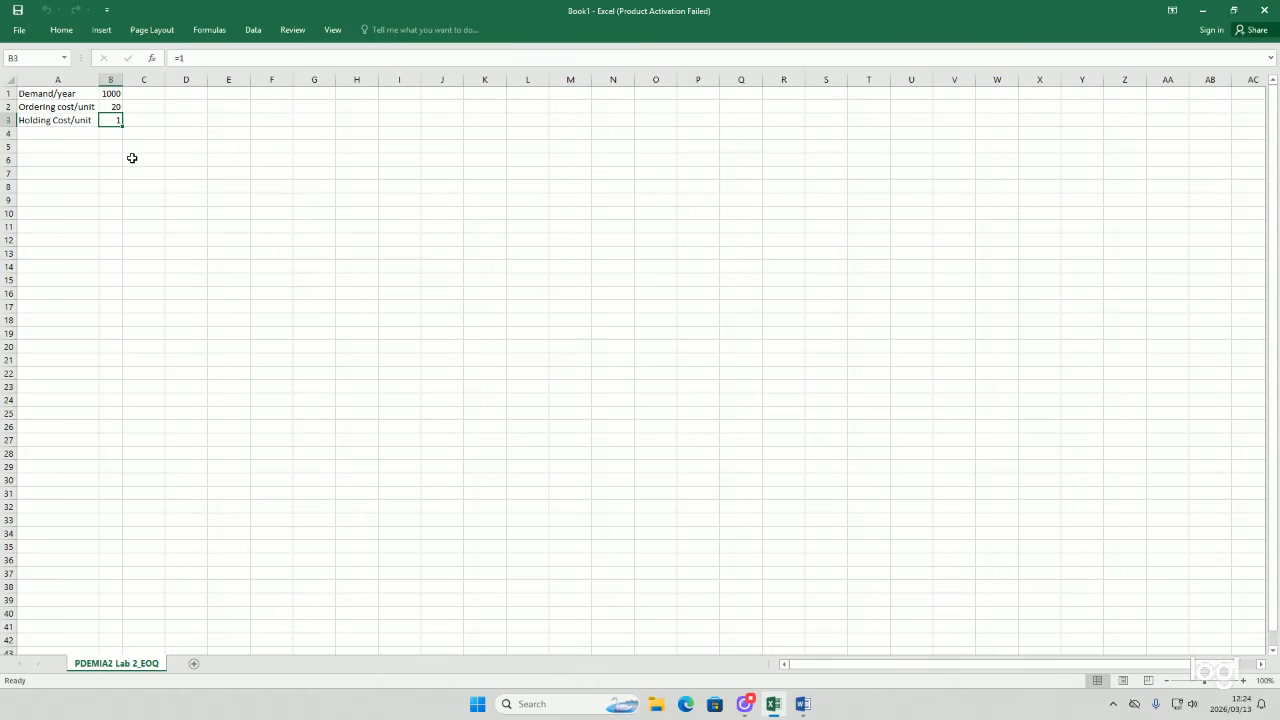
double_click(112, 106)
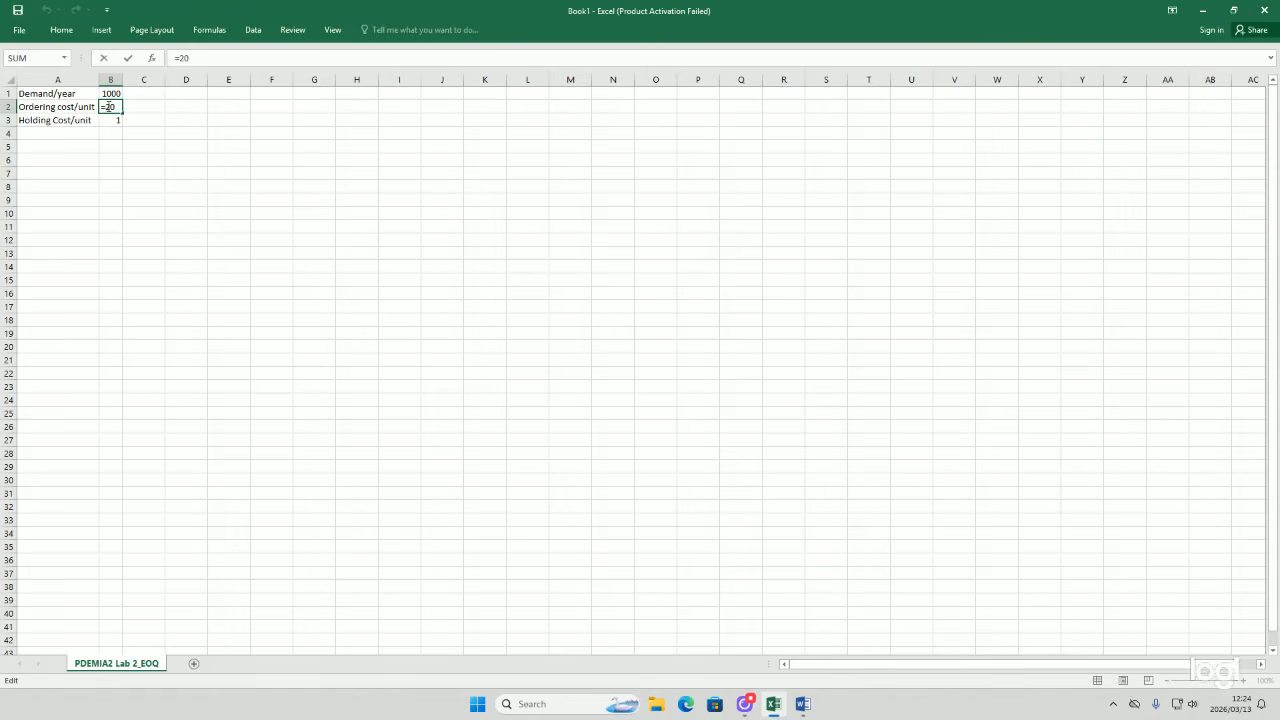
type("R")
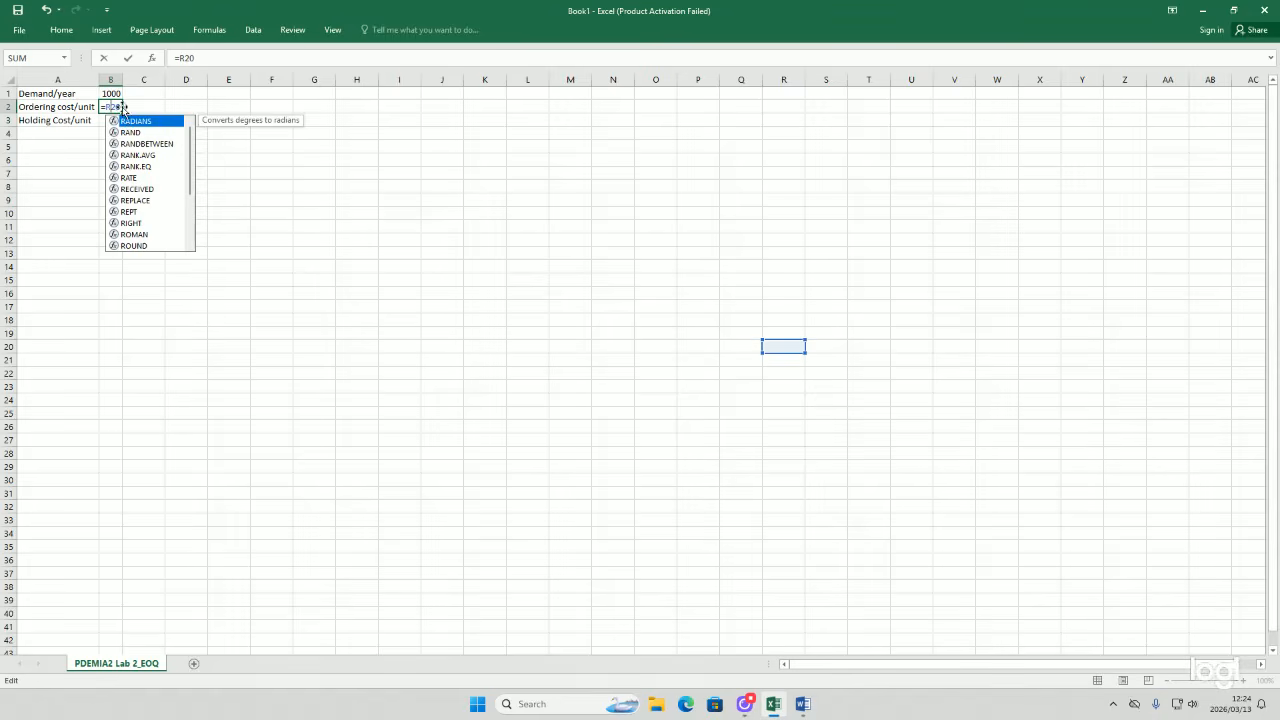
key("BackSpace")
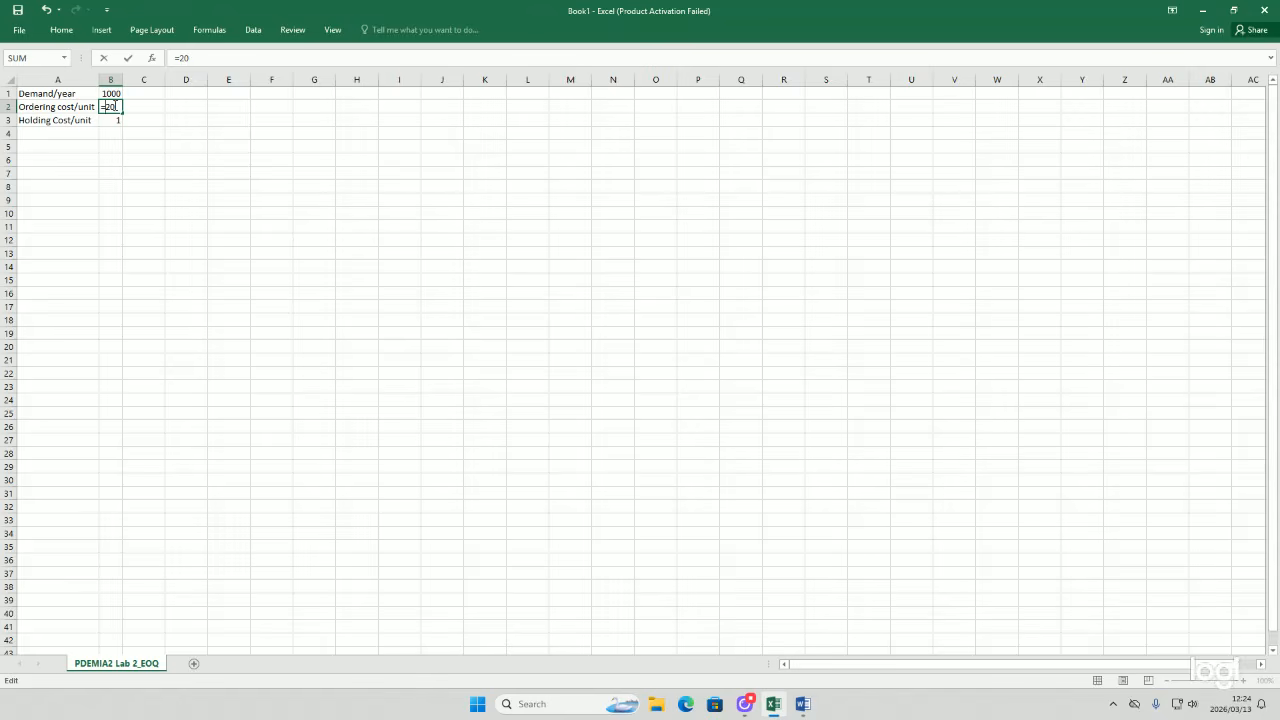
left_click(61, 29)
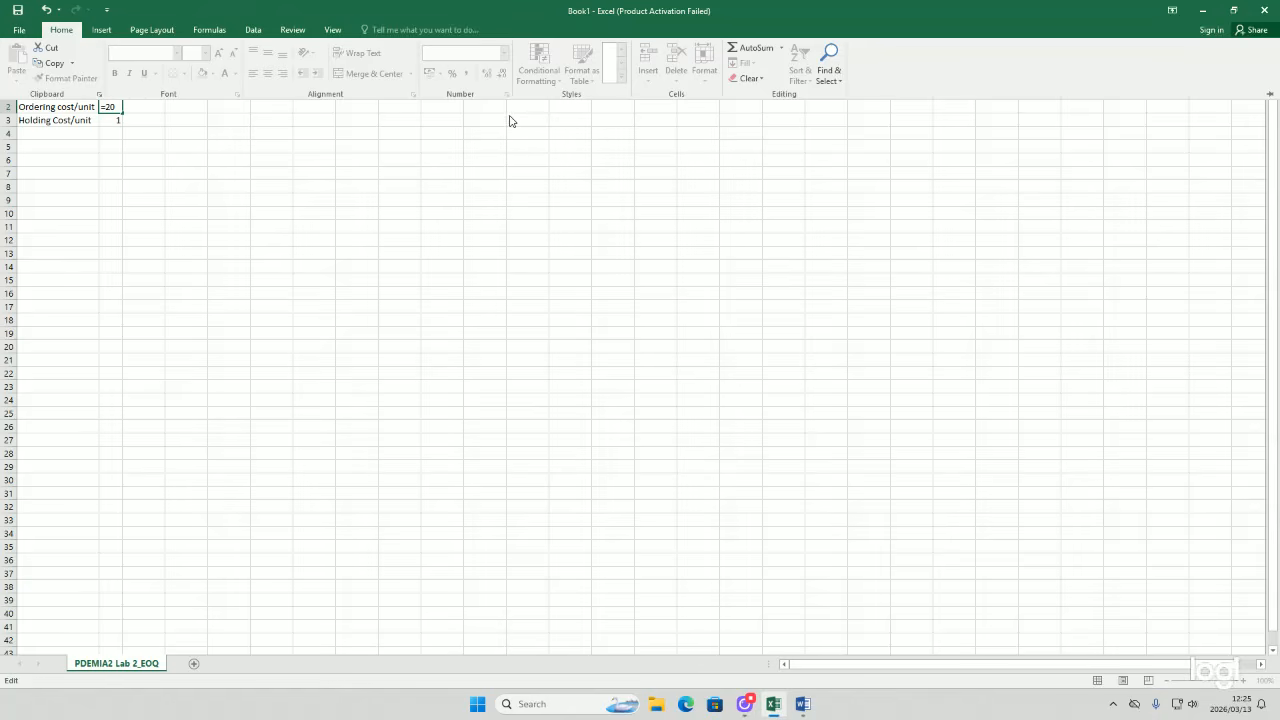
left_click(98, 29)
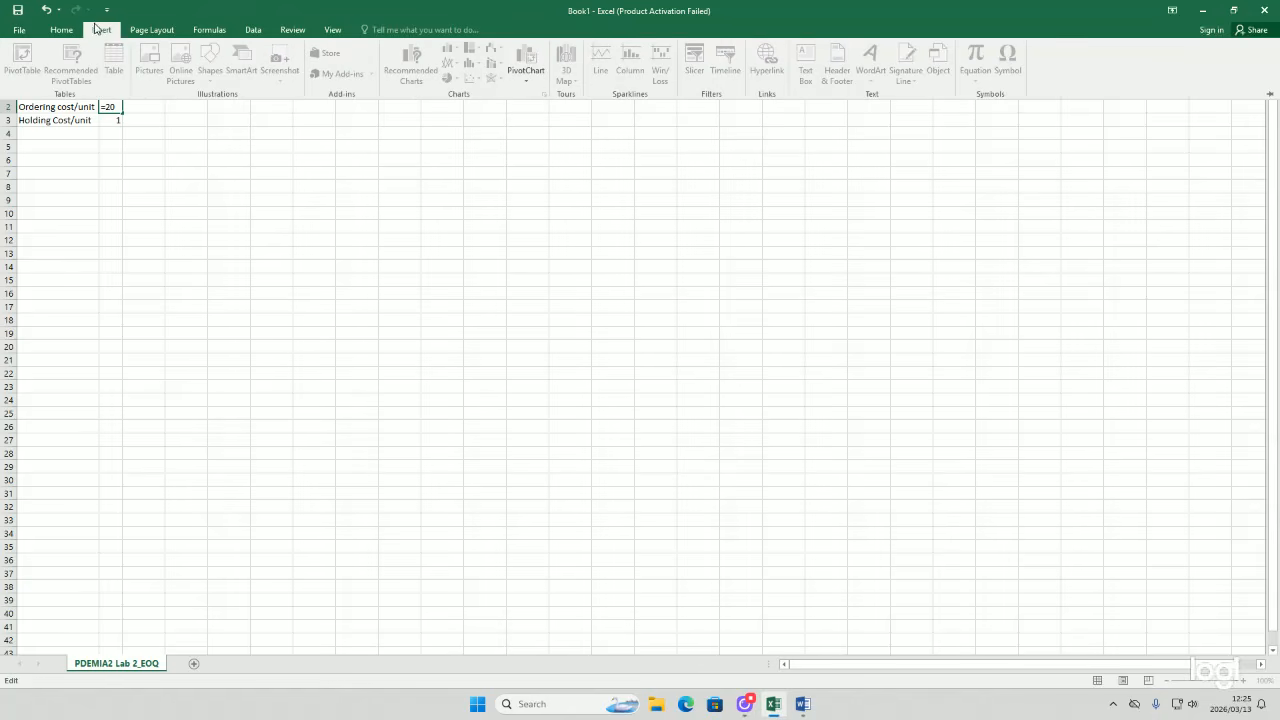
left_click(226, 109)
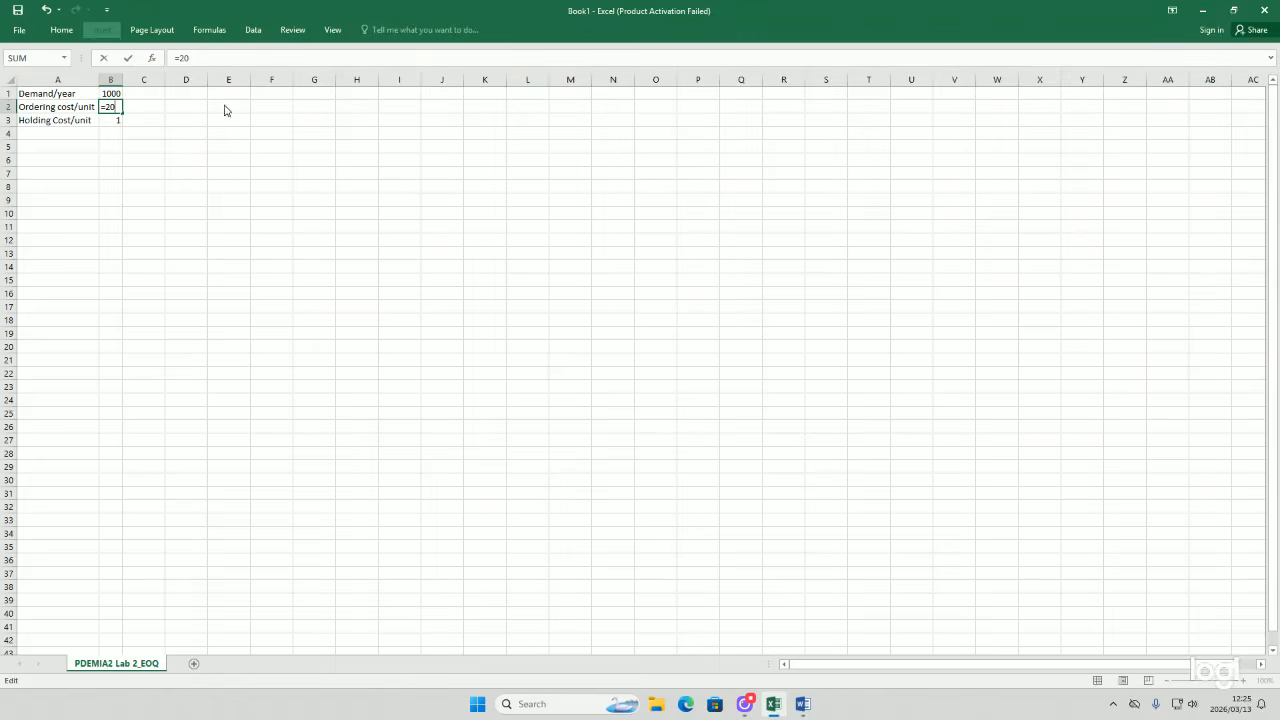
left_click(162, 105)
Step: Apply the Currency number format with R symbol and 2 decimal places to cell C2
left_click(112, 93)
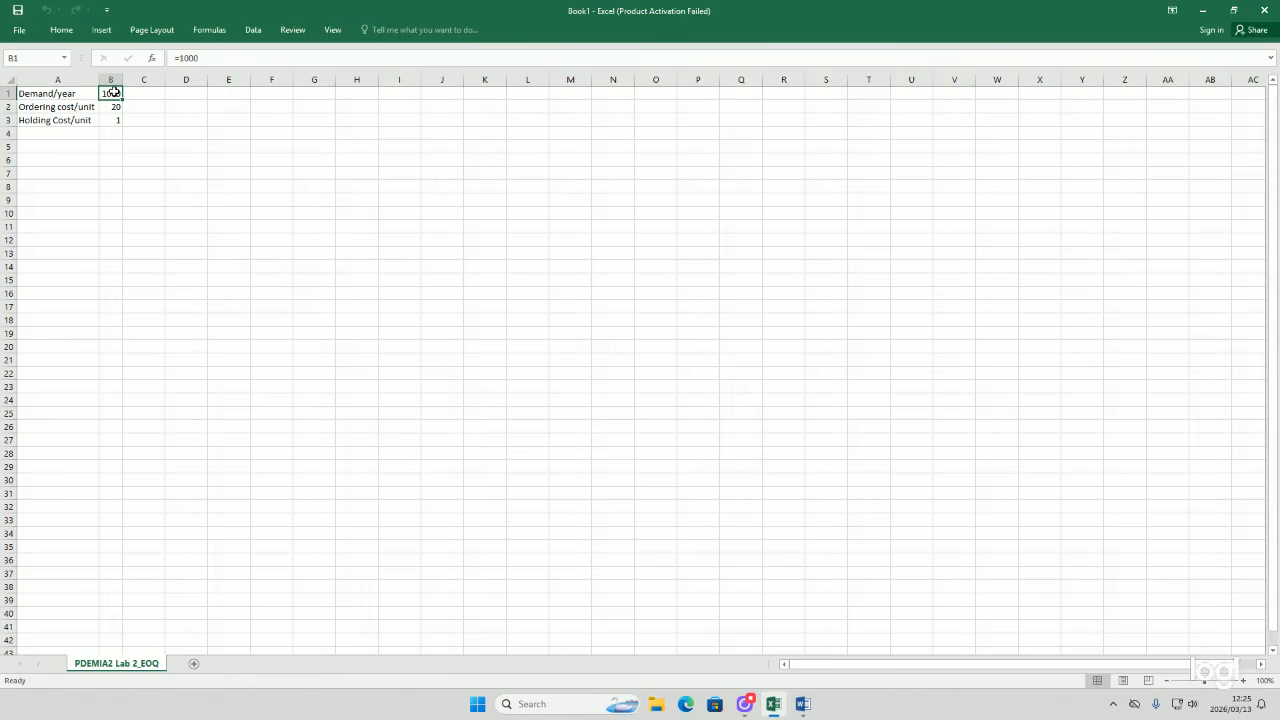
left_click(146, 102)
left_click(60, 29)
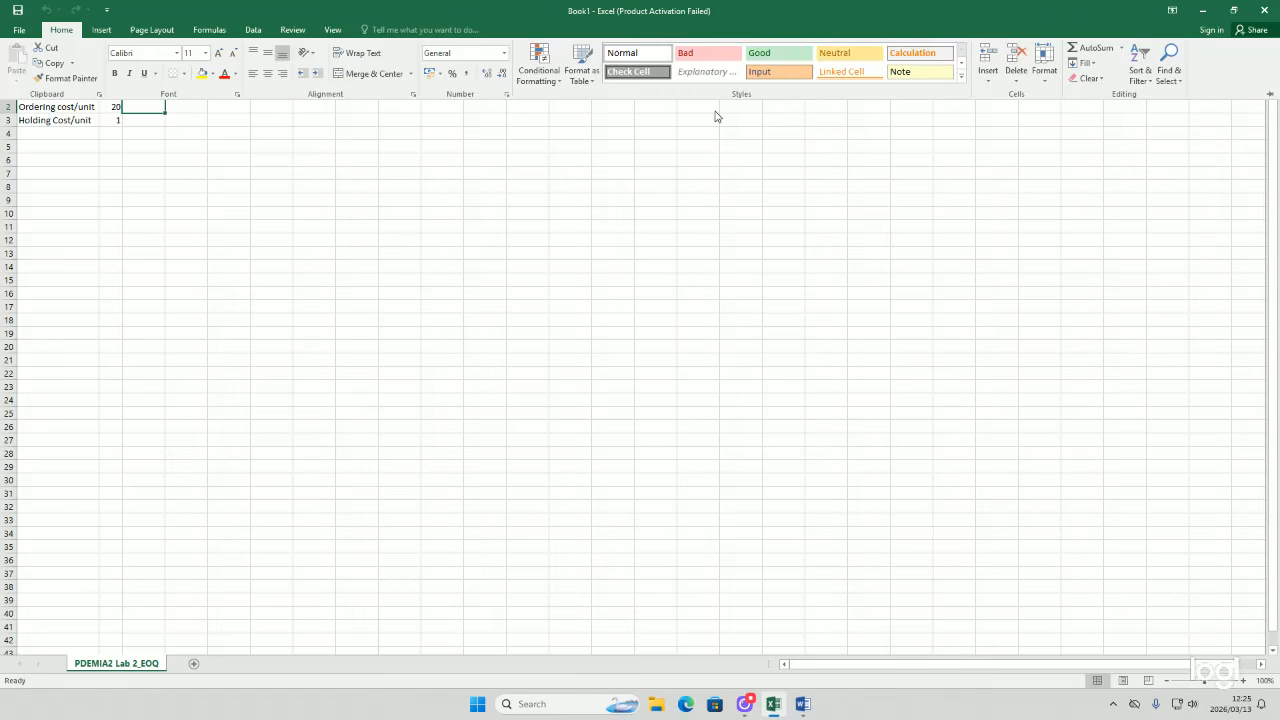
left_click(441, 74)
key("Escape")
key("Escape")
key("ctrl+1")
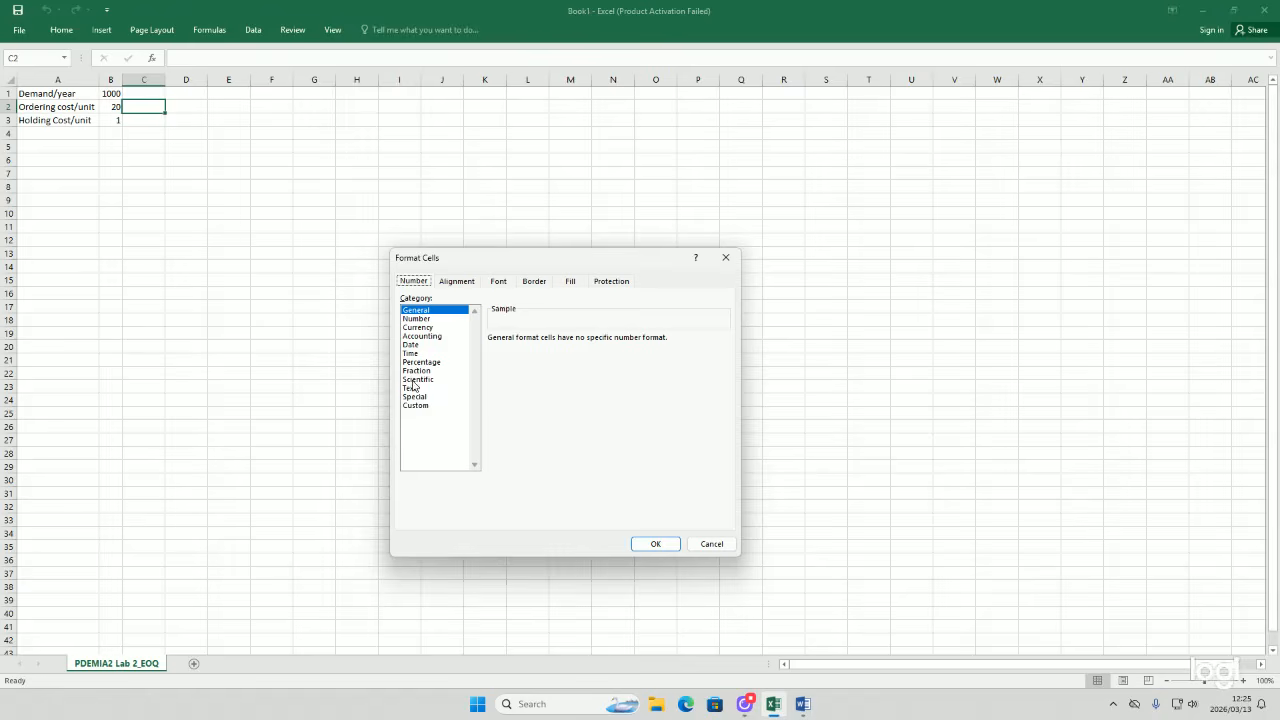
left_click(415, 327)
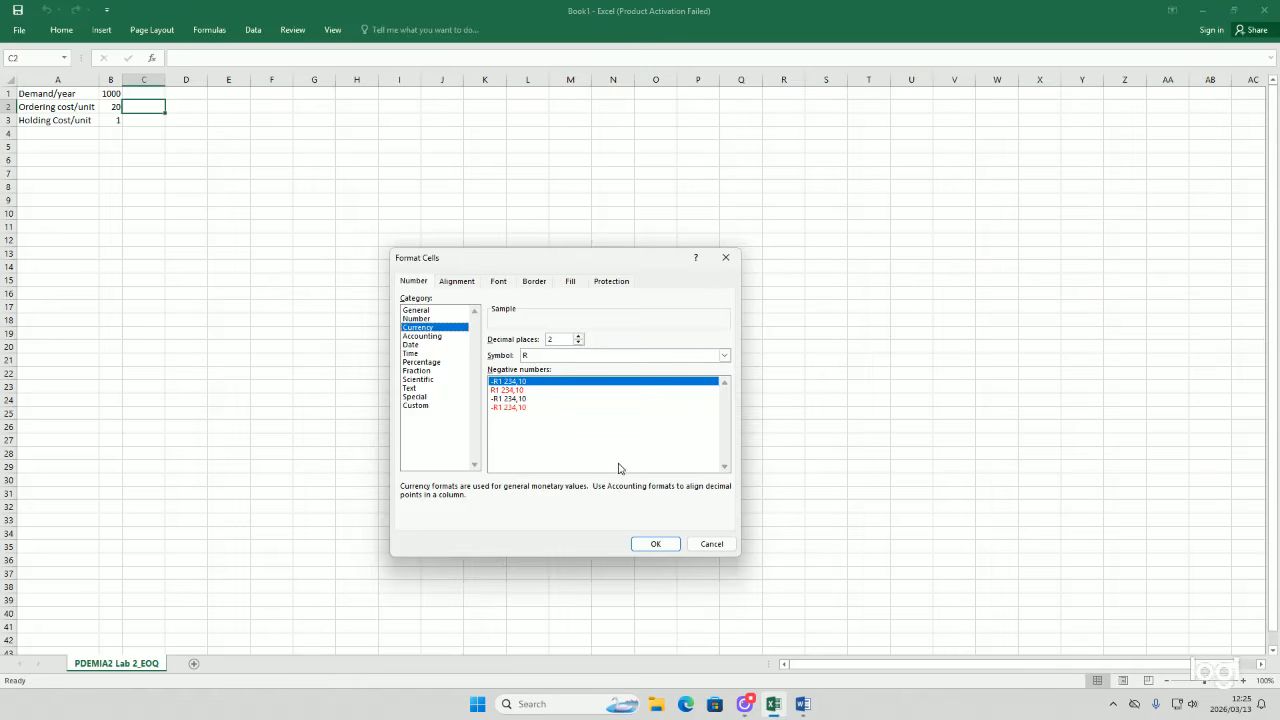
left_click(655, 544)
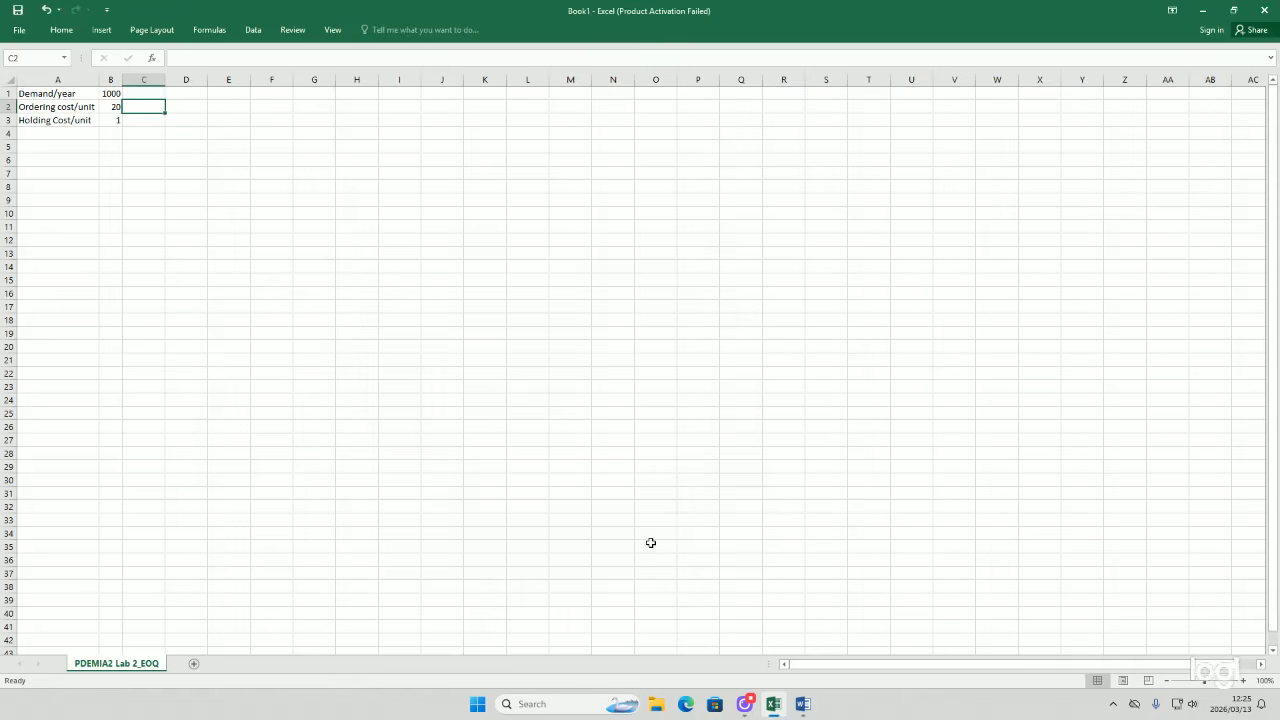
left_click(110, 95)
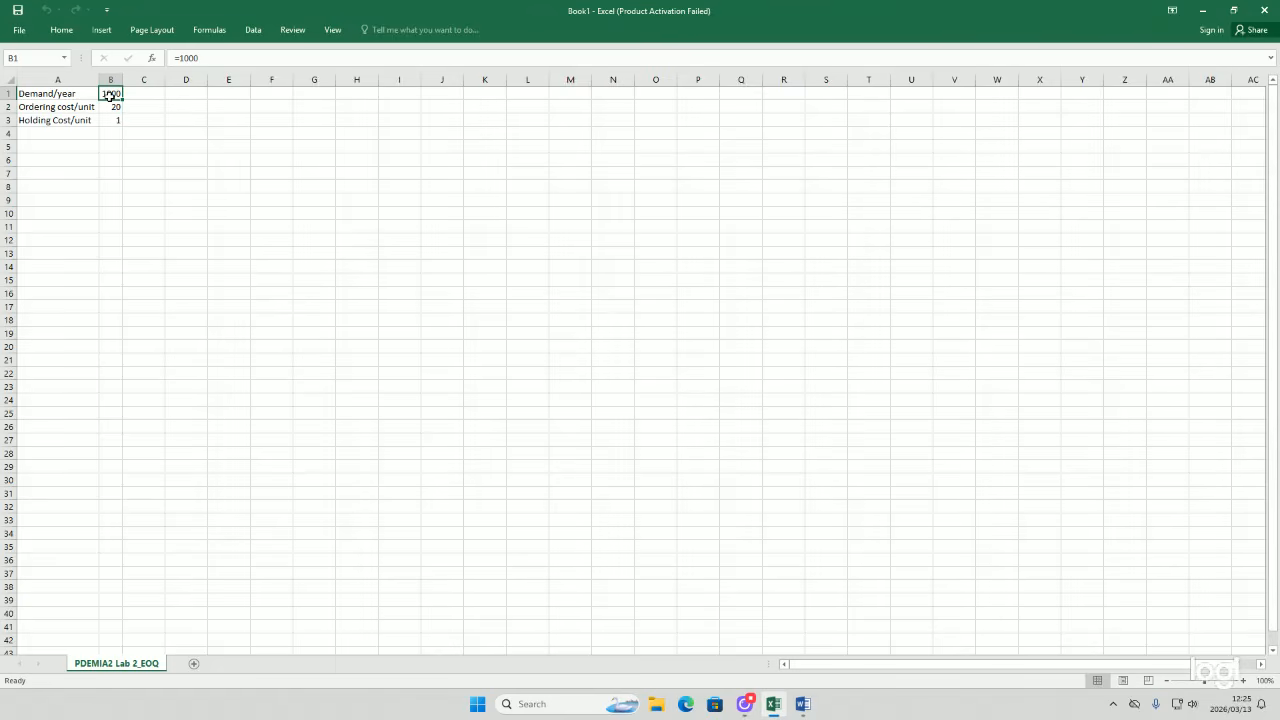
left_click(72, 33)
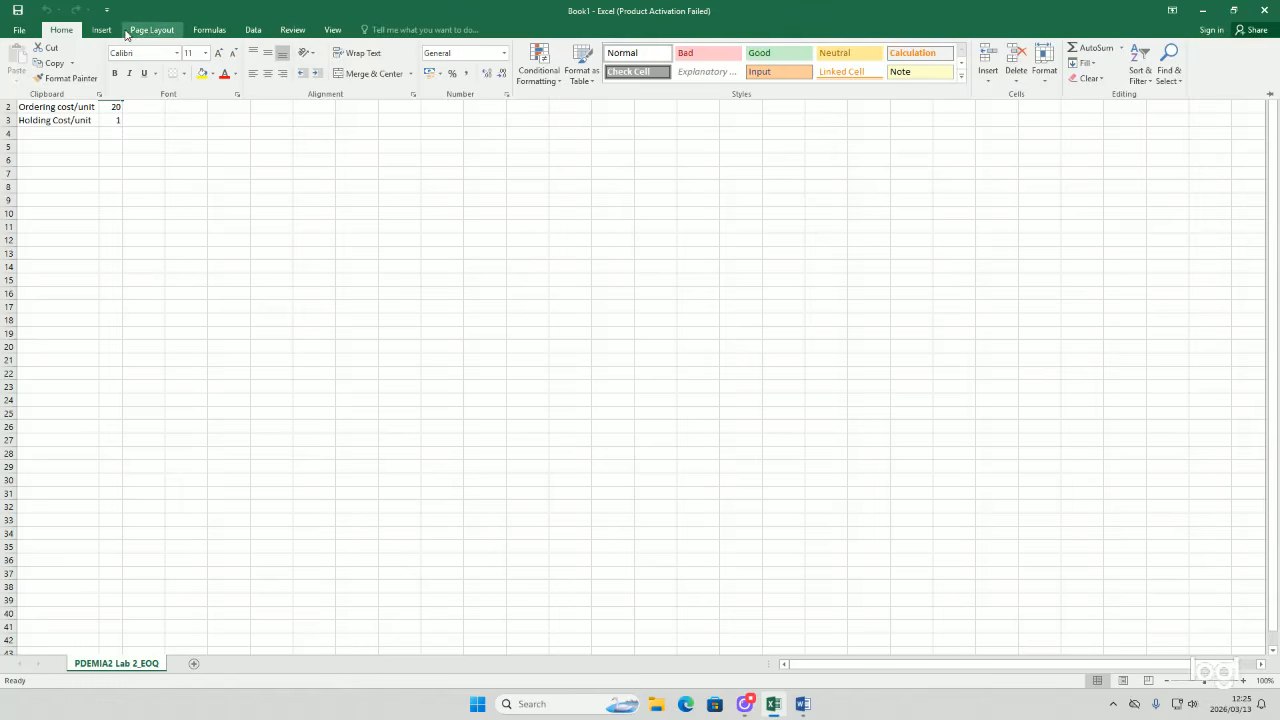
left_click(101, 30)
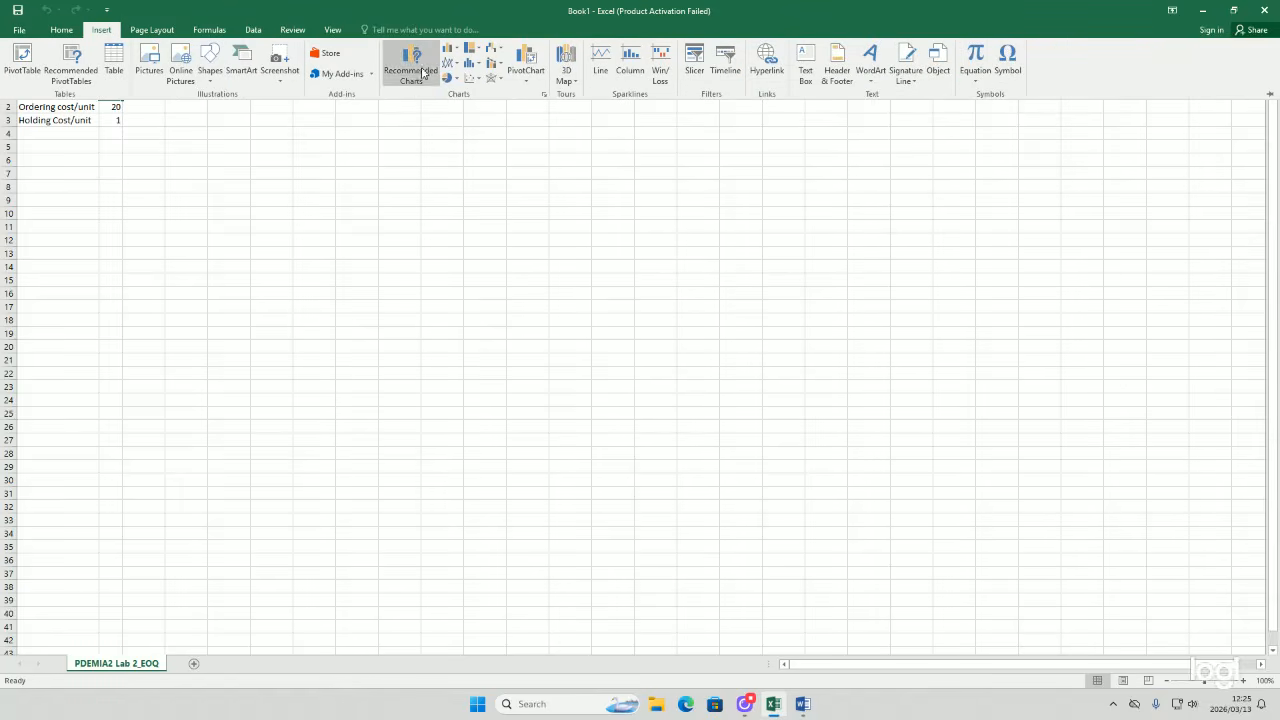
left_click(133, 31)
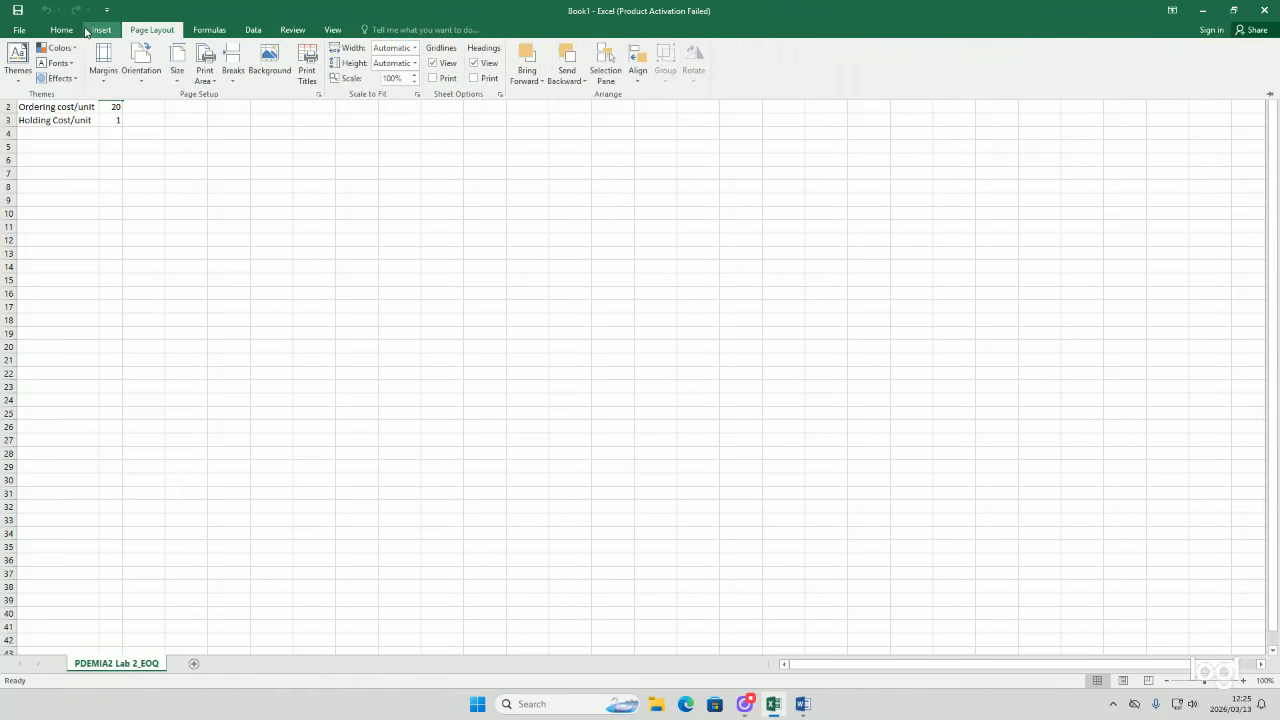
left_click(72, 32)
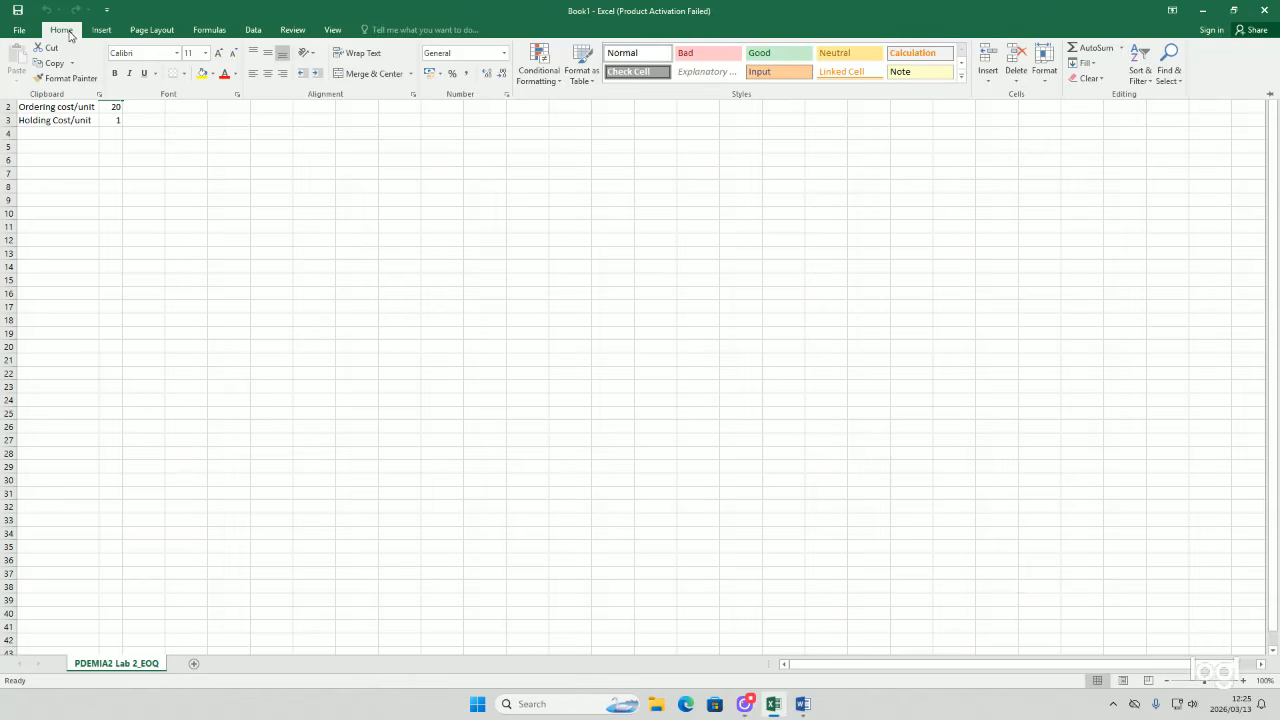
left_click(93, 145)
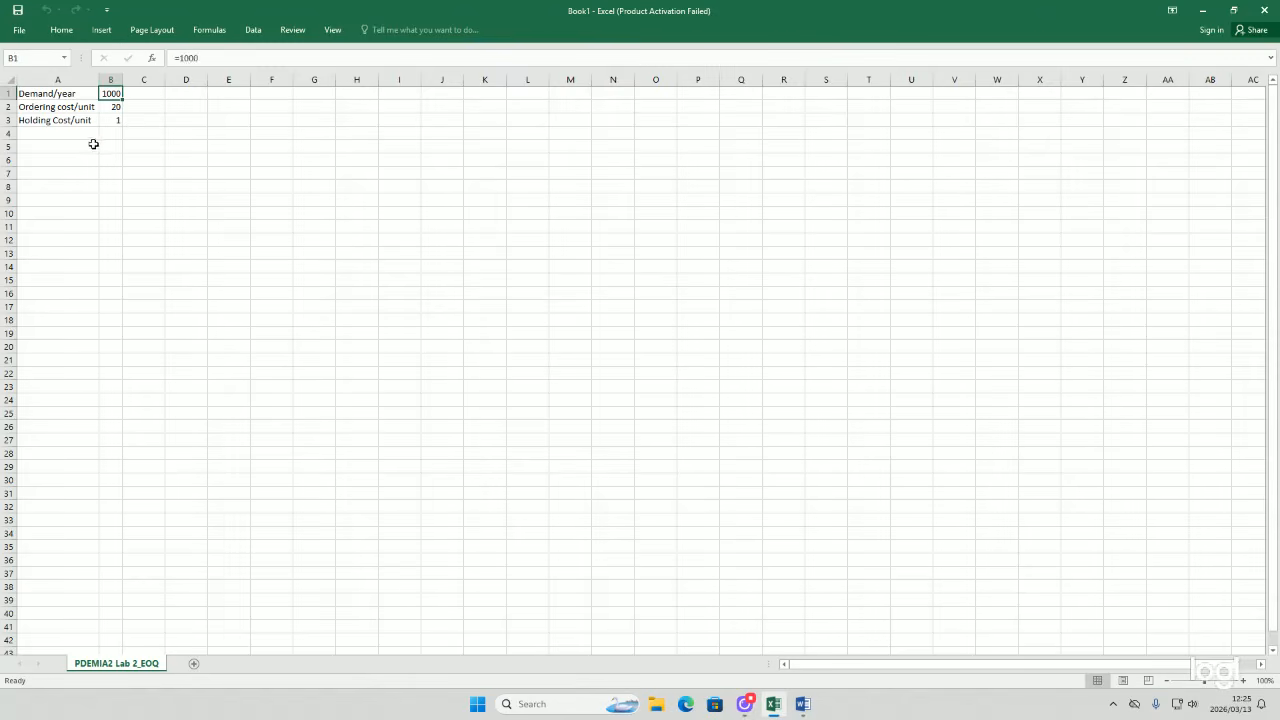
left_click(102, 146)
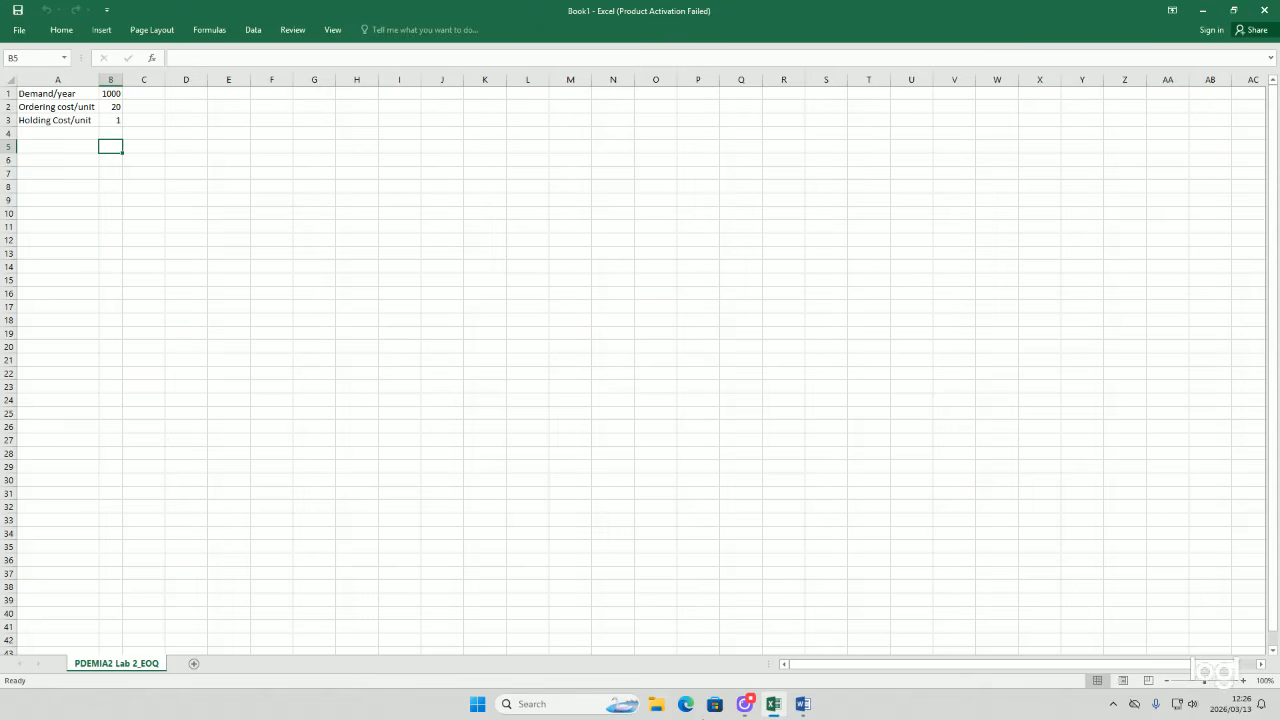
left_click(752, 708)
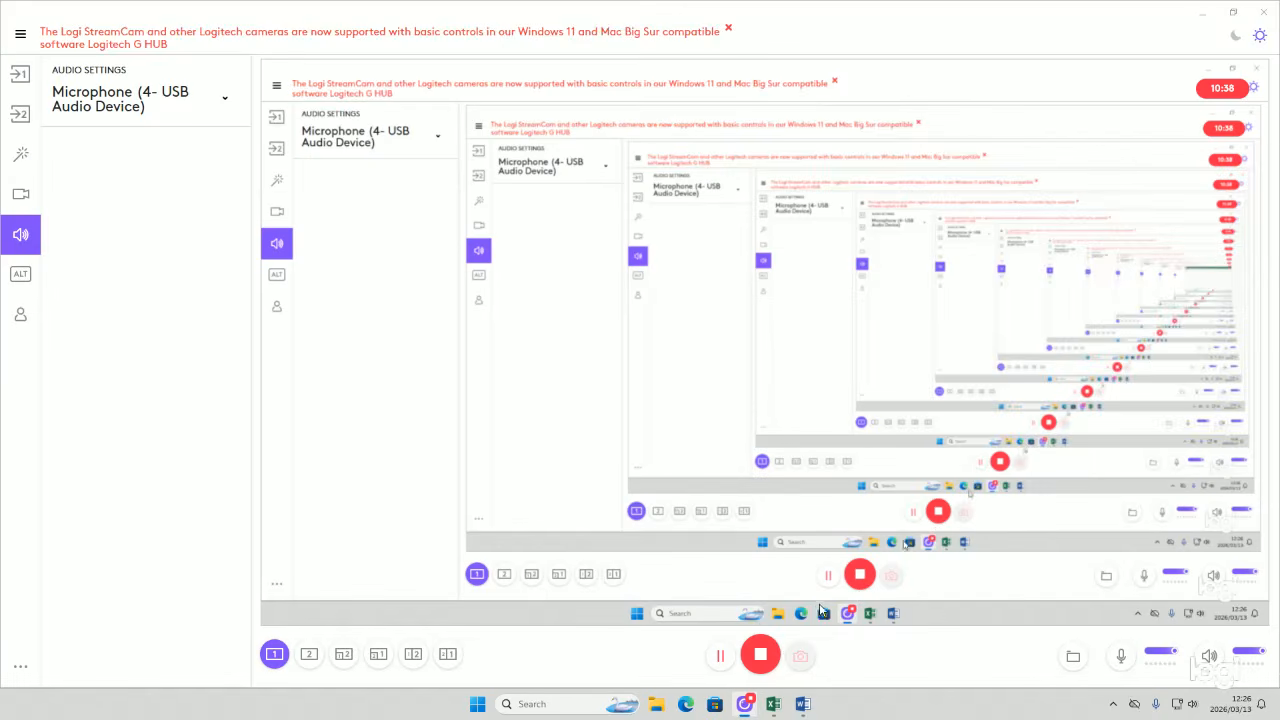
left_click(744, 704)
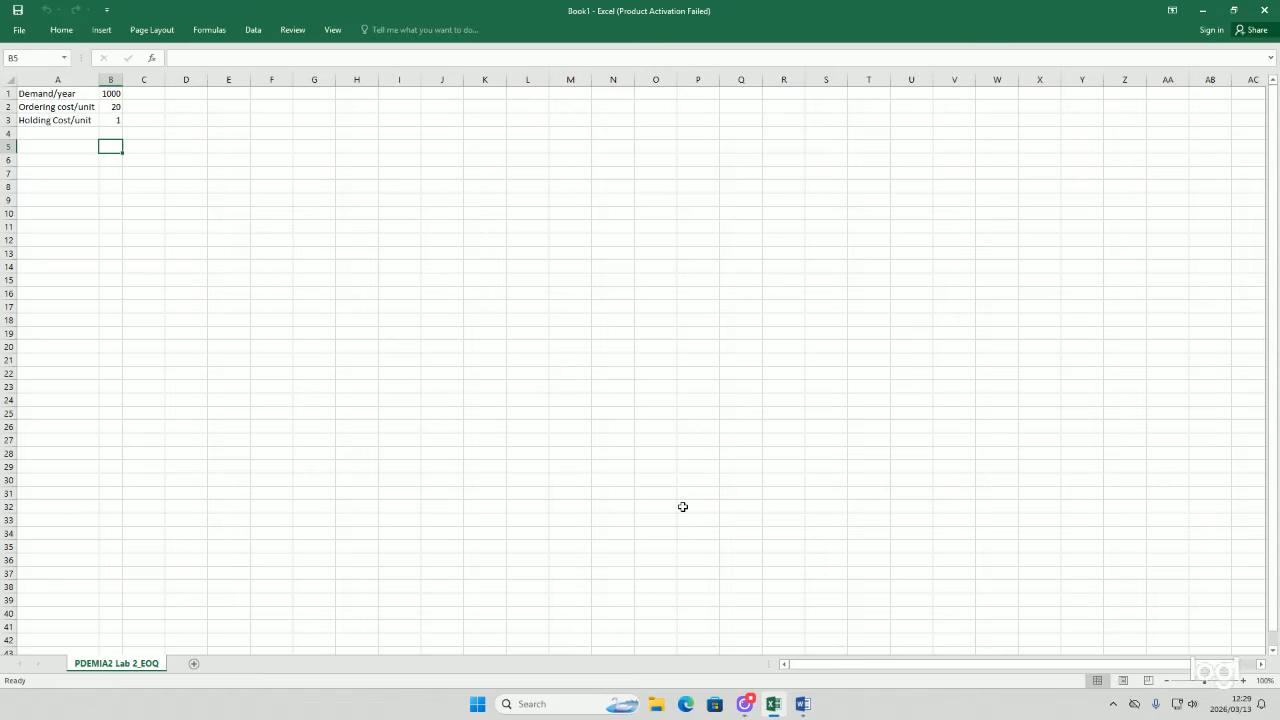
Step: Enter the label theft cost/unit in A4
left_click(55, 120)
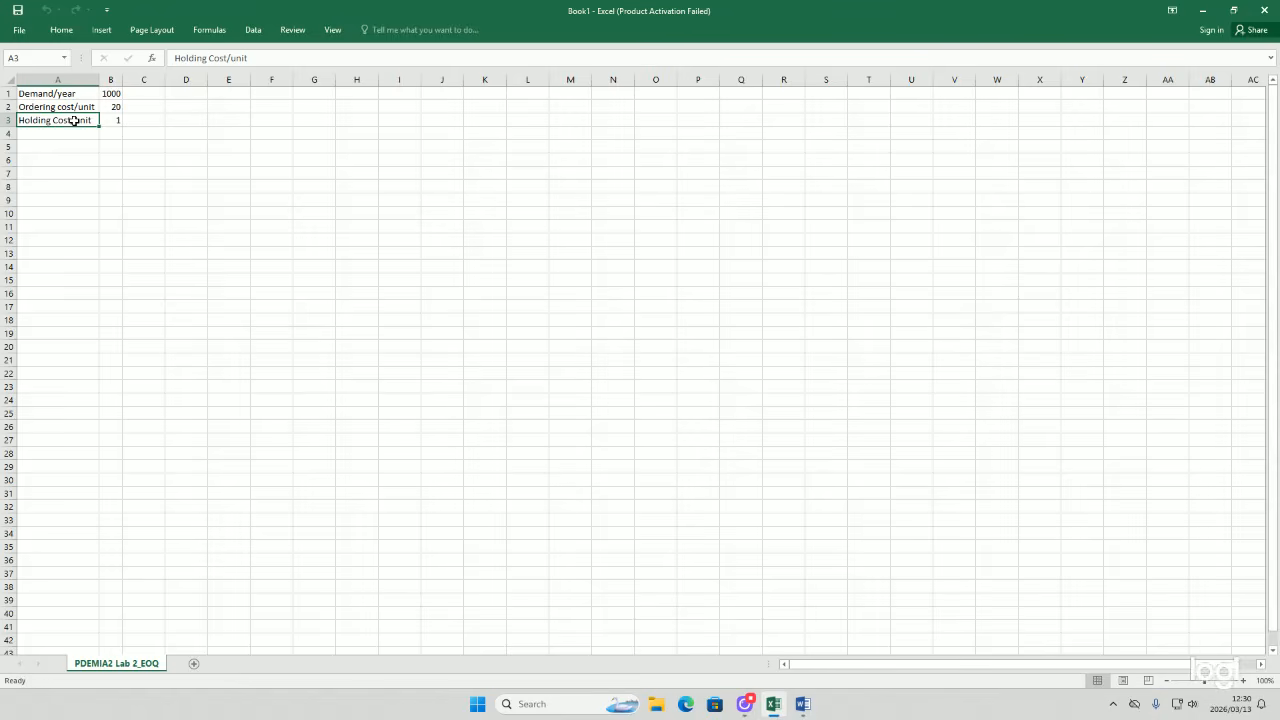
left_click(66, 133)
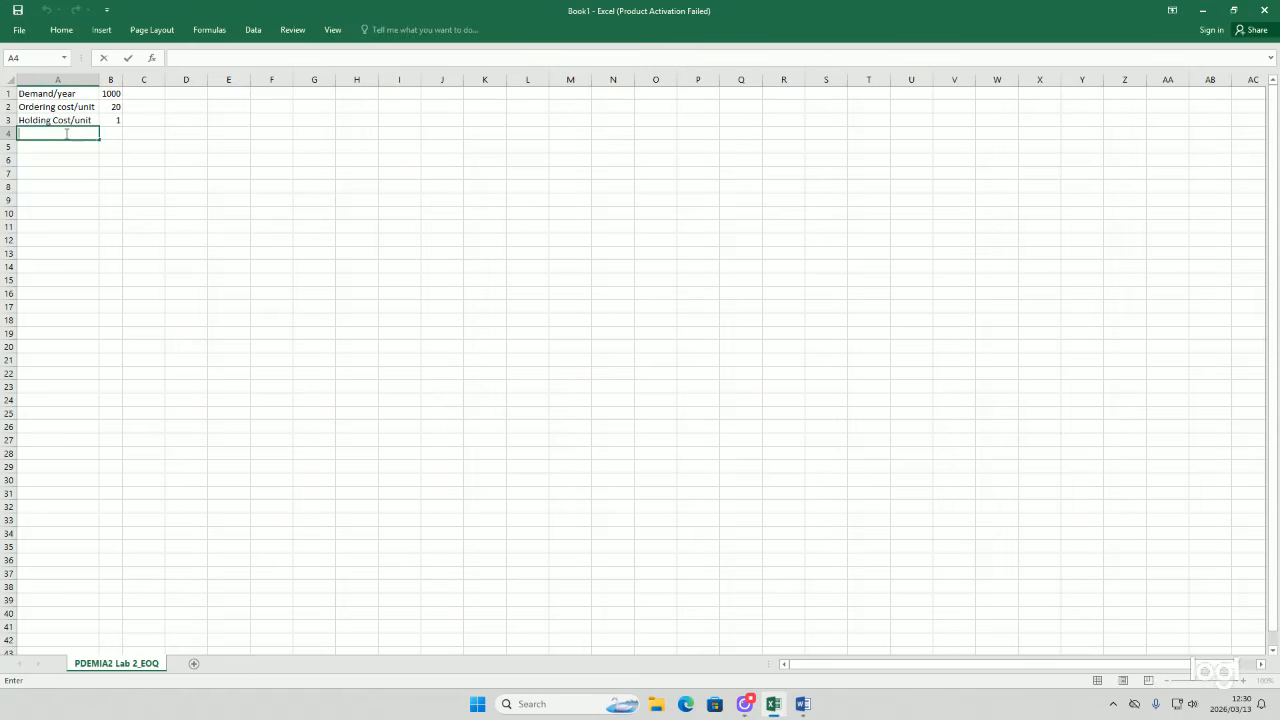
type("theft cost/unit")
key("Tab")
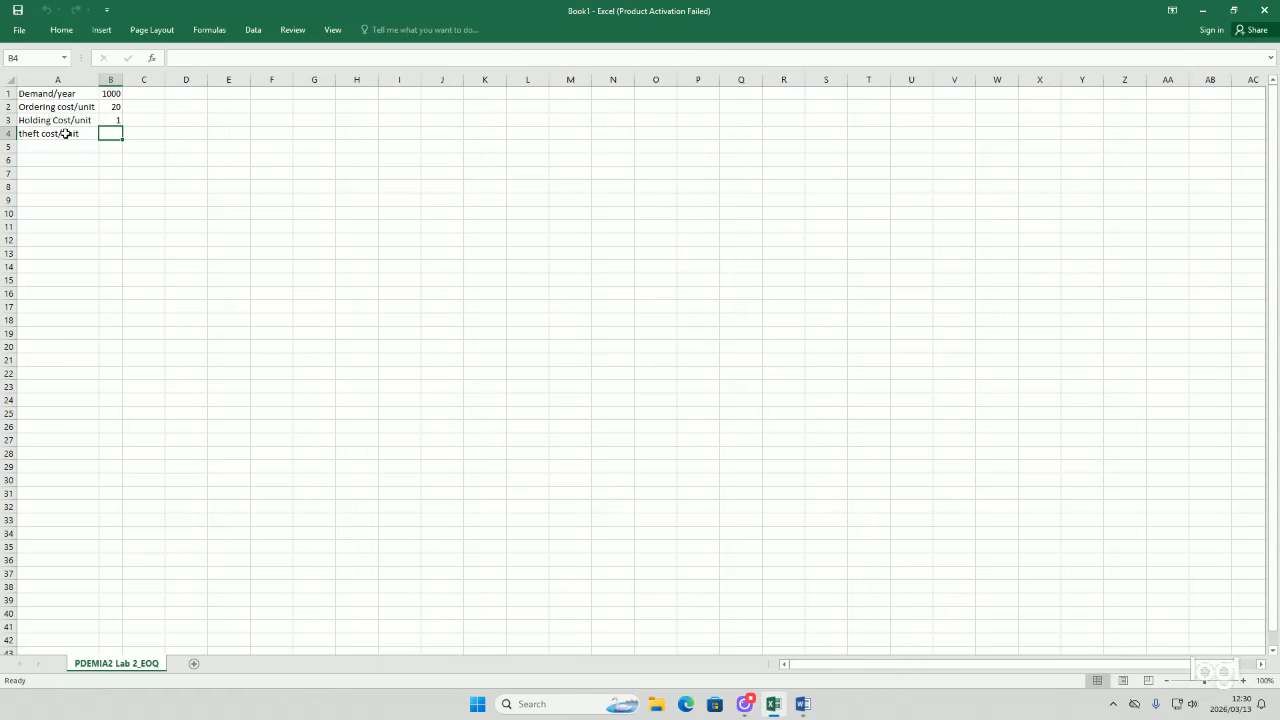
Step: Enter the theft cost 1,5 in B4, using a comma as the decimal separator
type("=1.50")
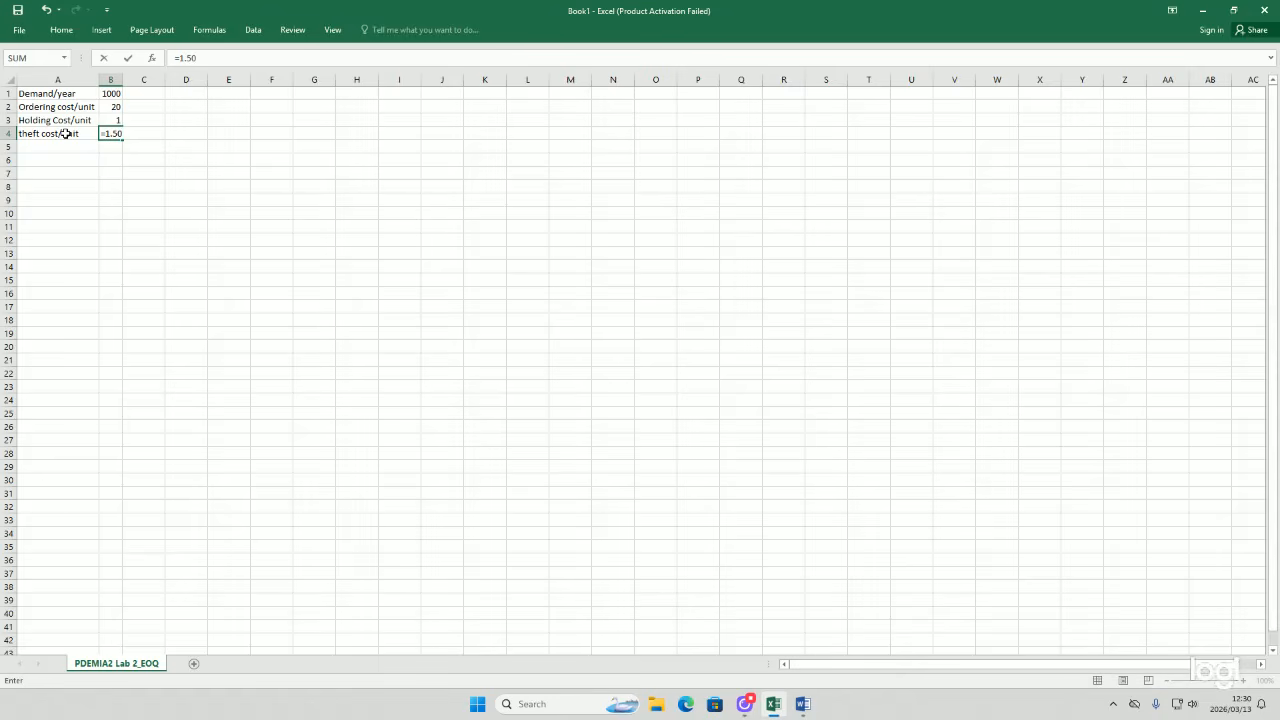
key("Return")
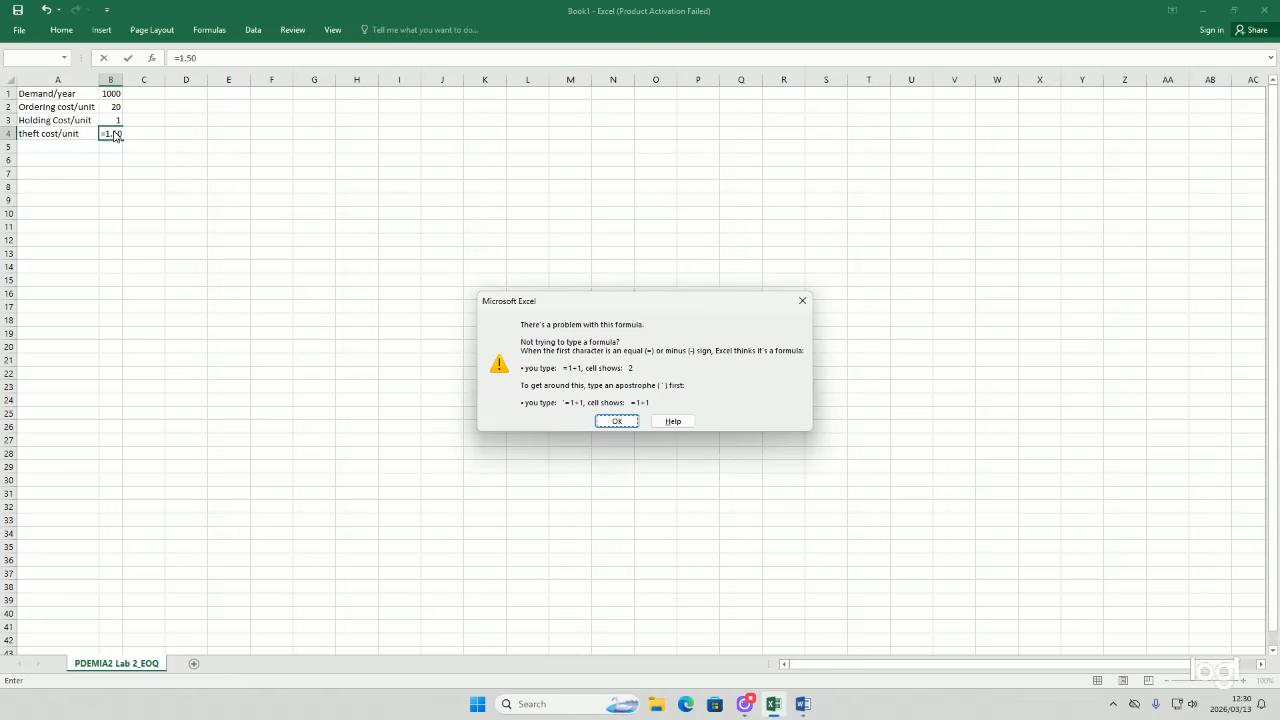
left_click(597, 422)
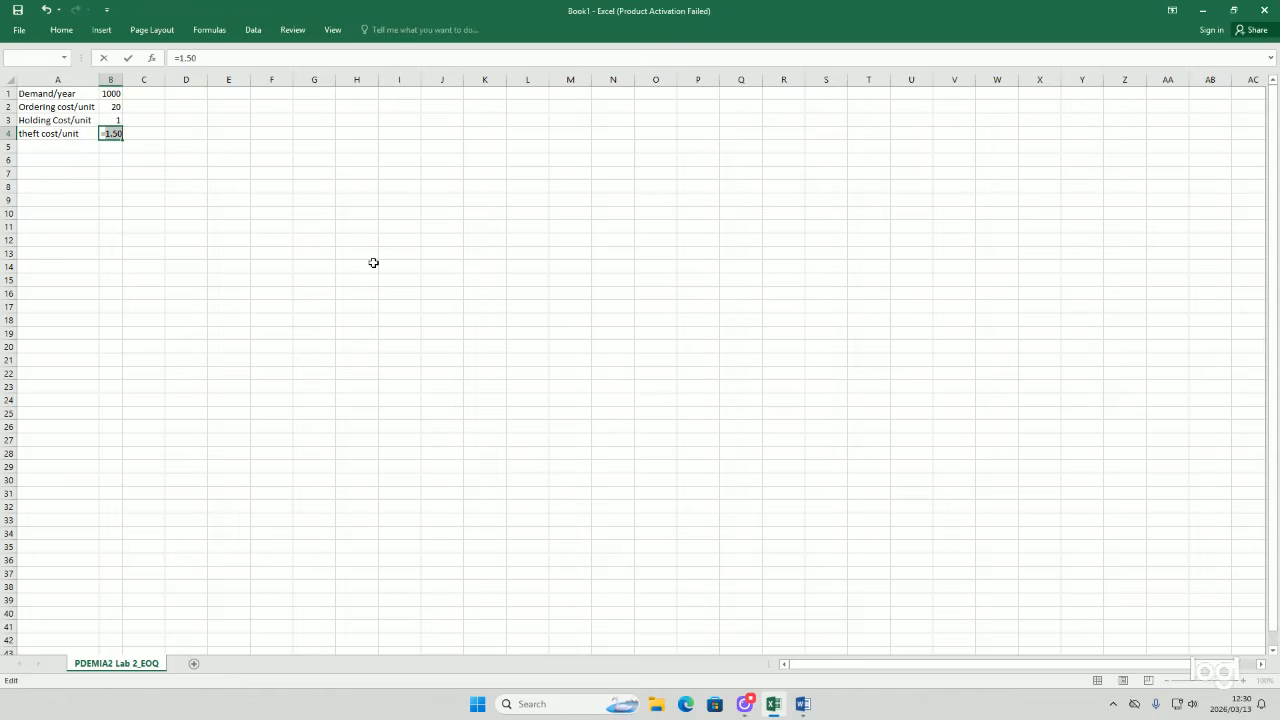
left_click(113, 133)
key("BackSpace")
type(",")
key("Return")
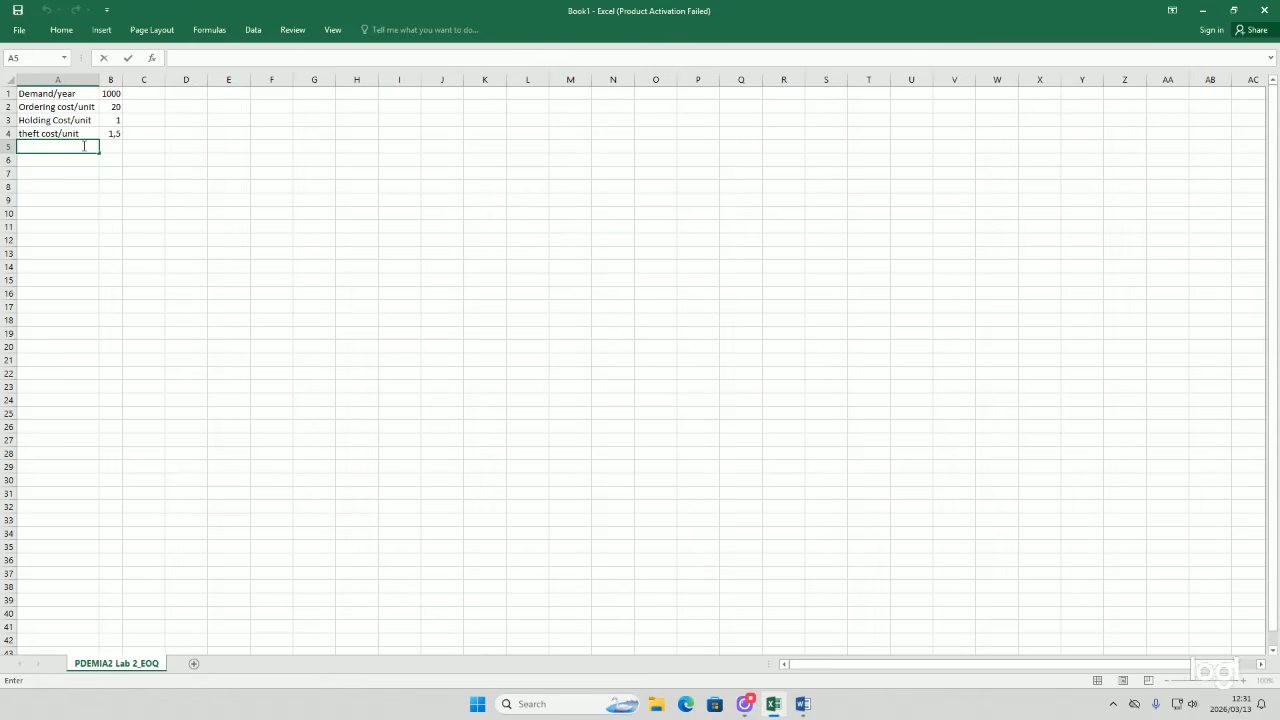
Step: Enter the label insurance cost/unit in A5
type("insurance cost/unit")
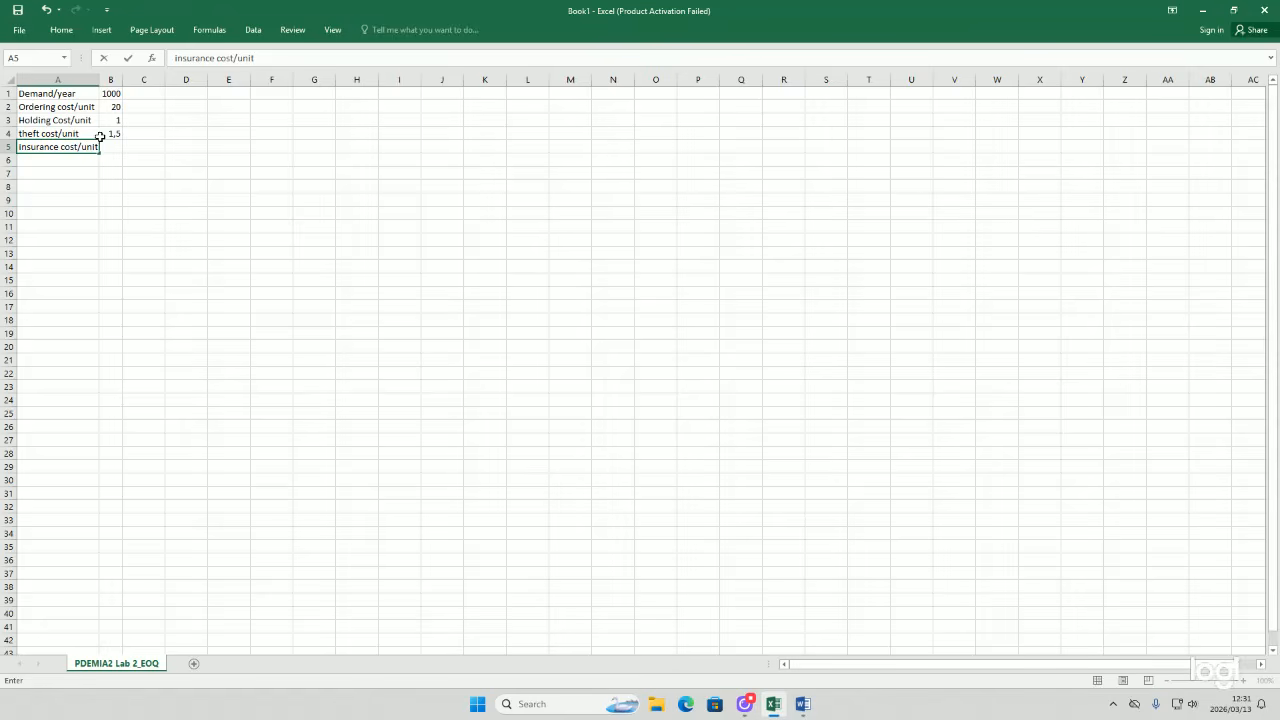
Step: Clear the Holding Cost/unit label from A3
left_click_drag(37, 120, 111, 122)
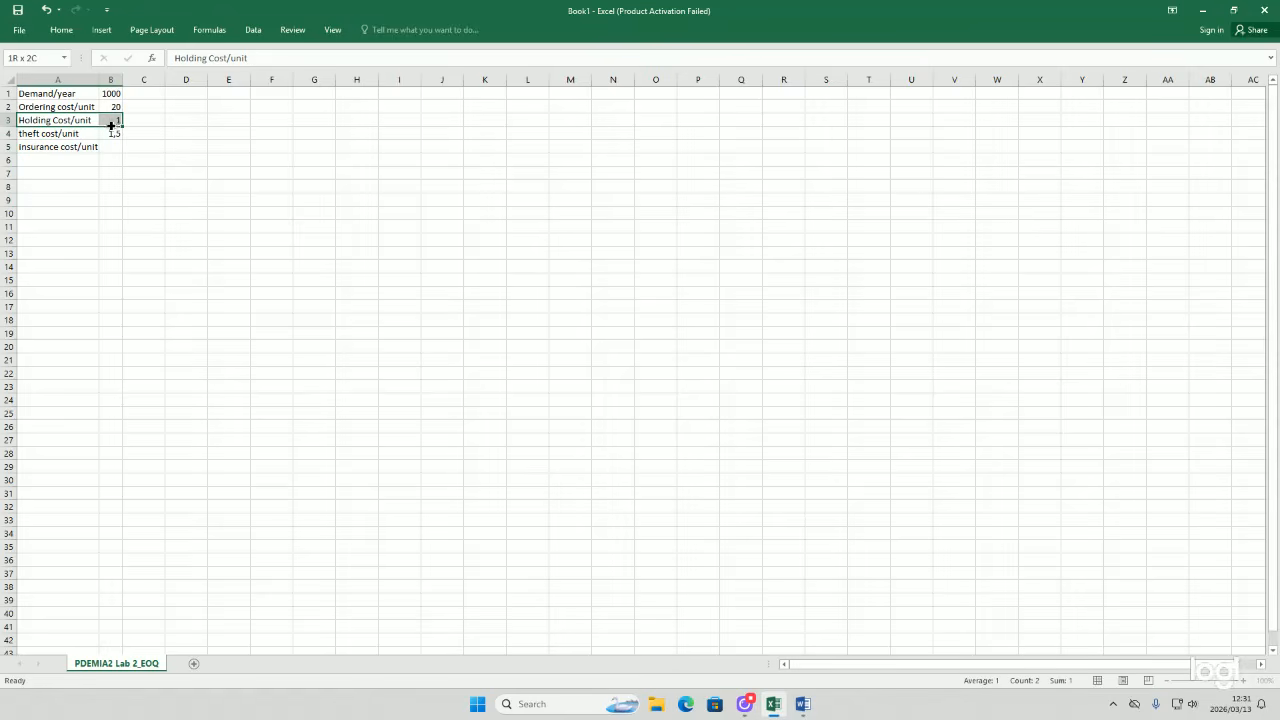
key("BackSpace")
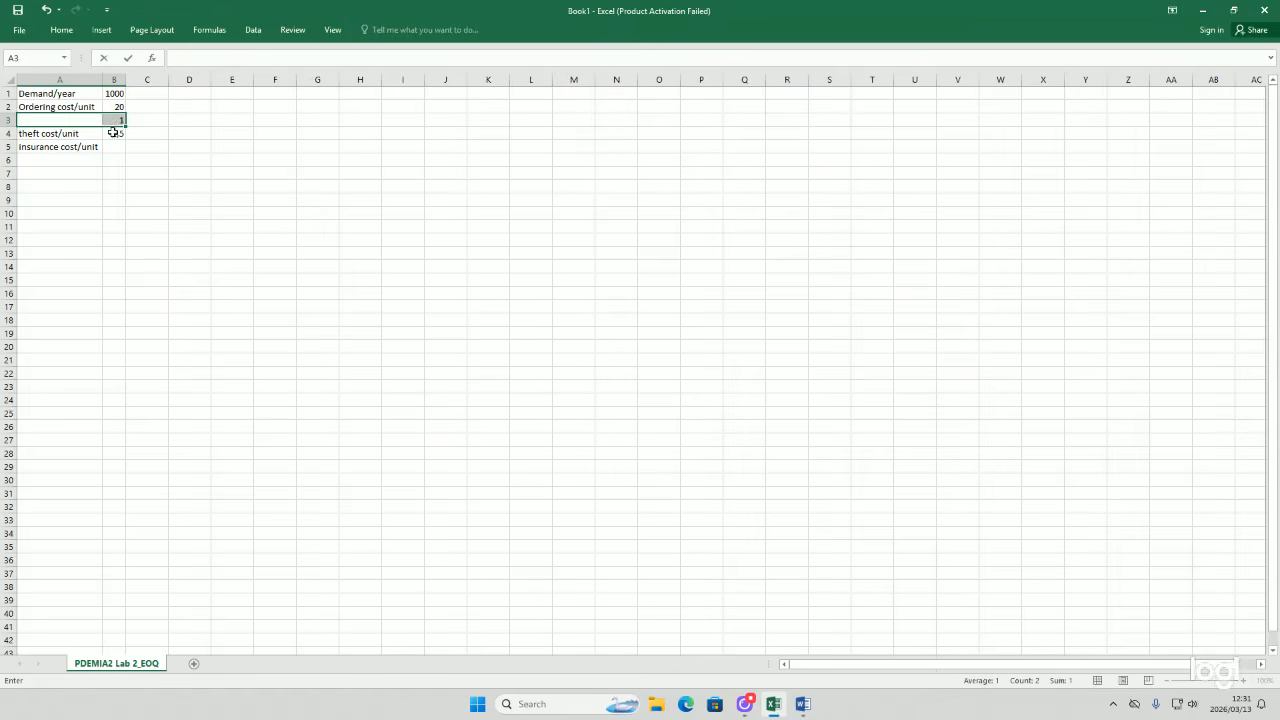
left_click(118, 119)
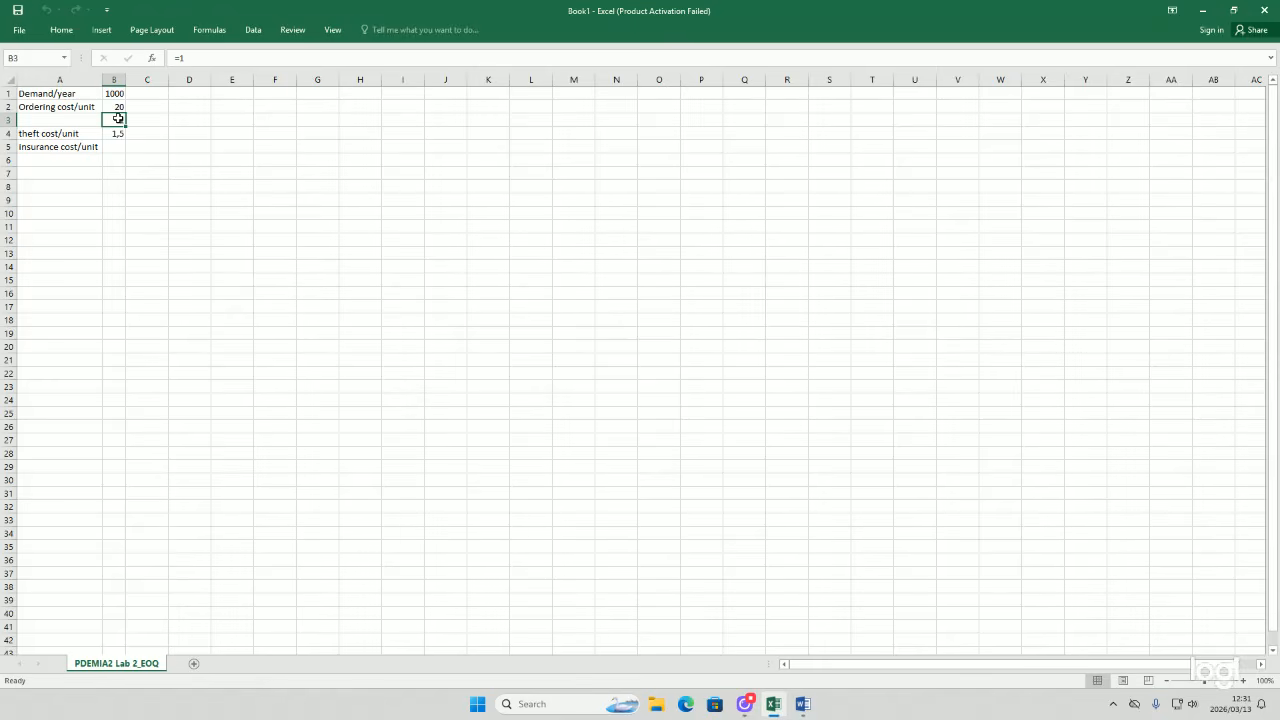
left_click(117, 147)
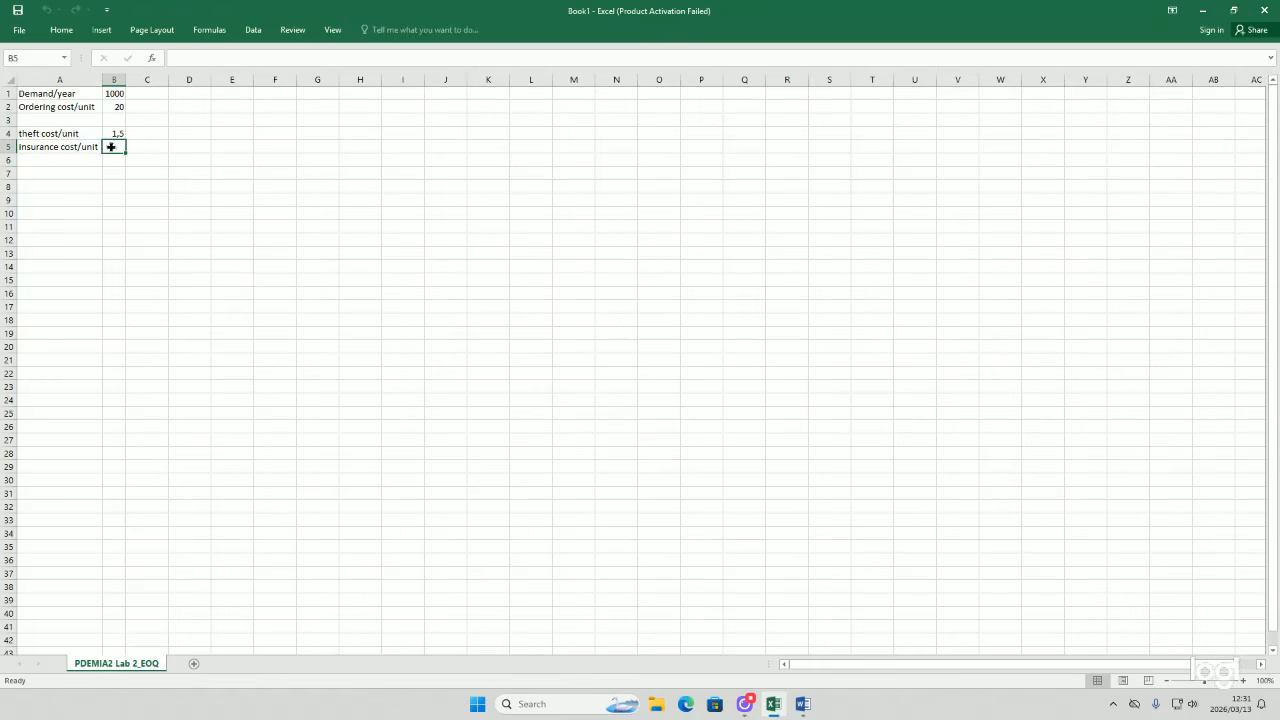
Step: Enter the insurance cost 2,4 in B5, using a comma as the decimal separator
double_click(111, 147)
type("=2.40")
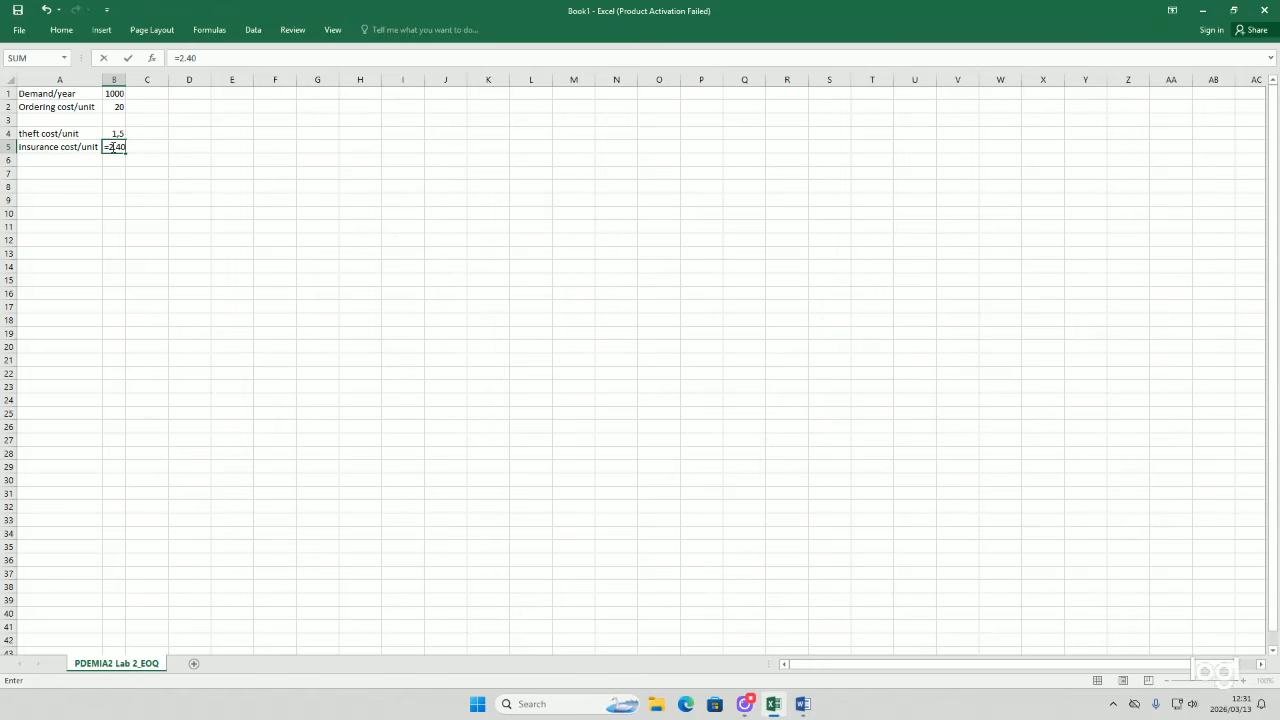
key("Return")
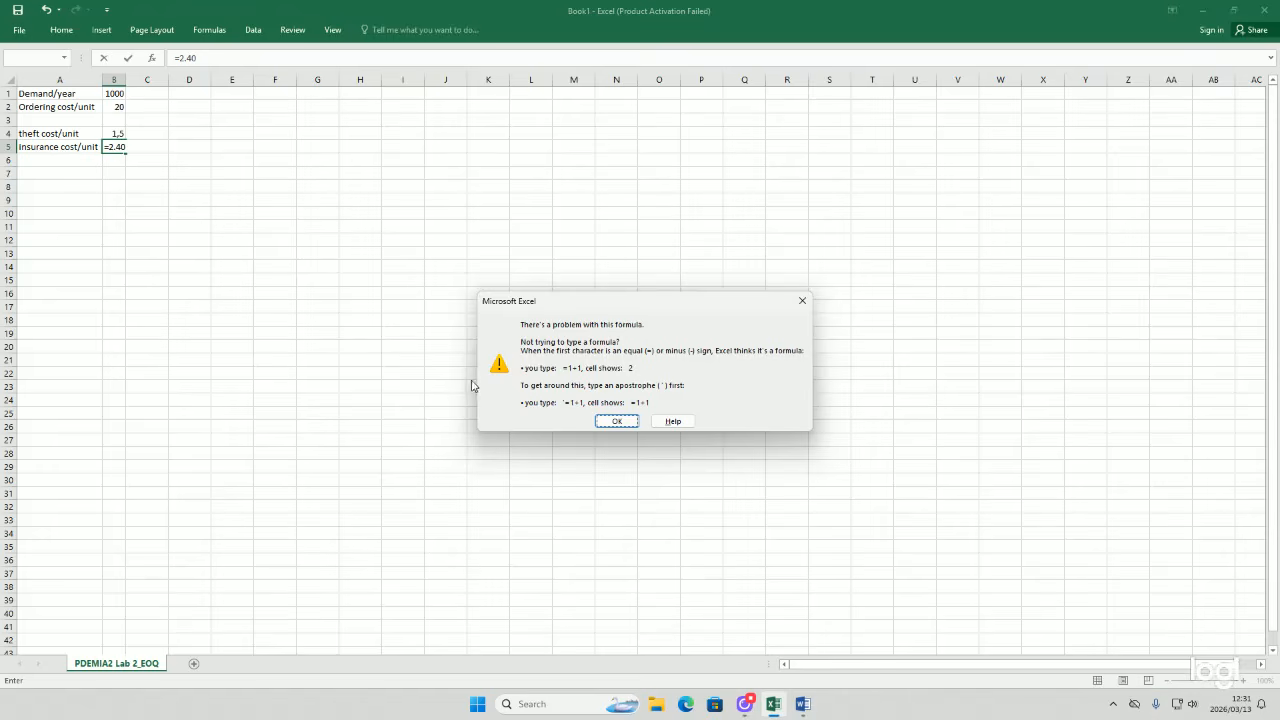
left_click(616, 421)
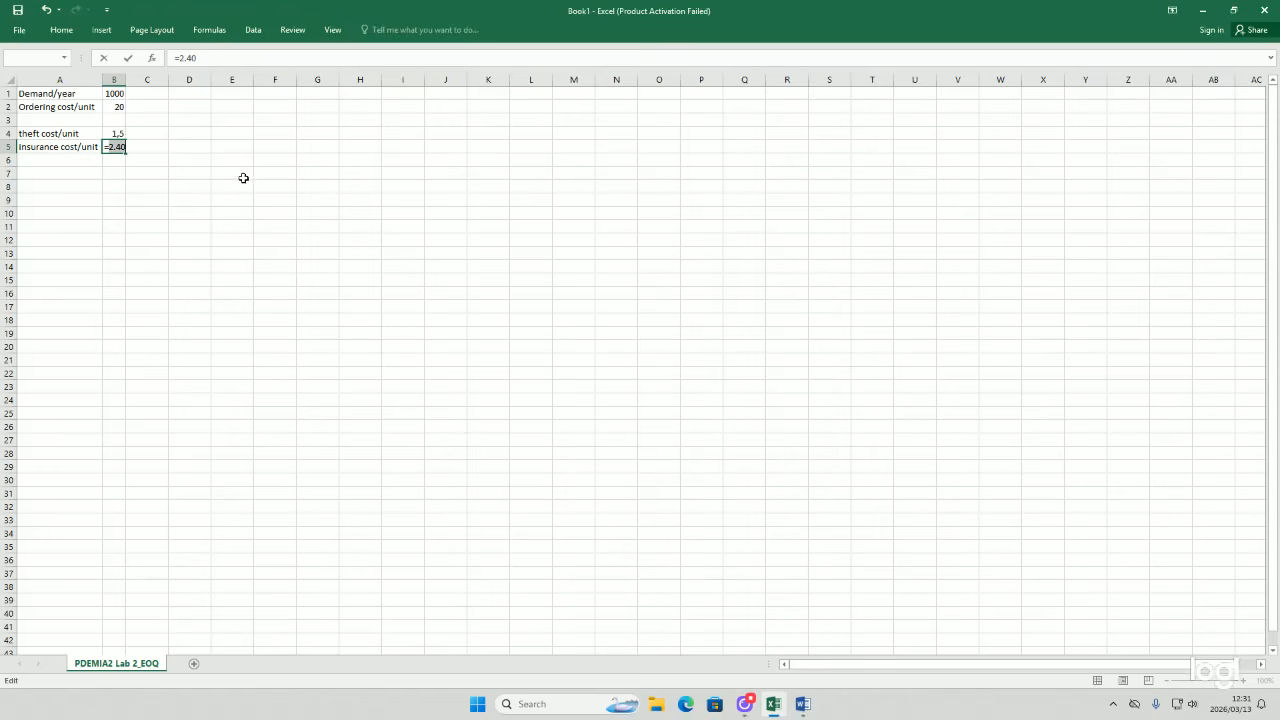
left_click(116, 146)
key("BackSpace")
key("BackSpace")
type(",")
key("BackSpace")
key("Return")
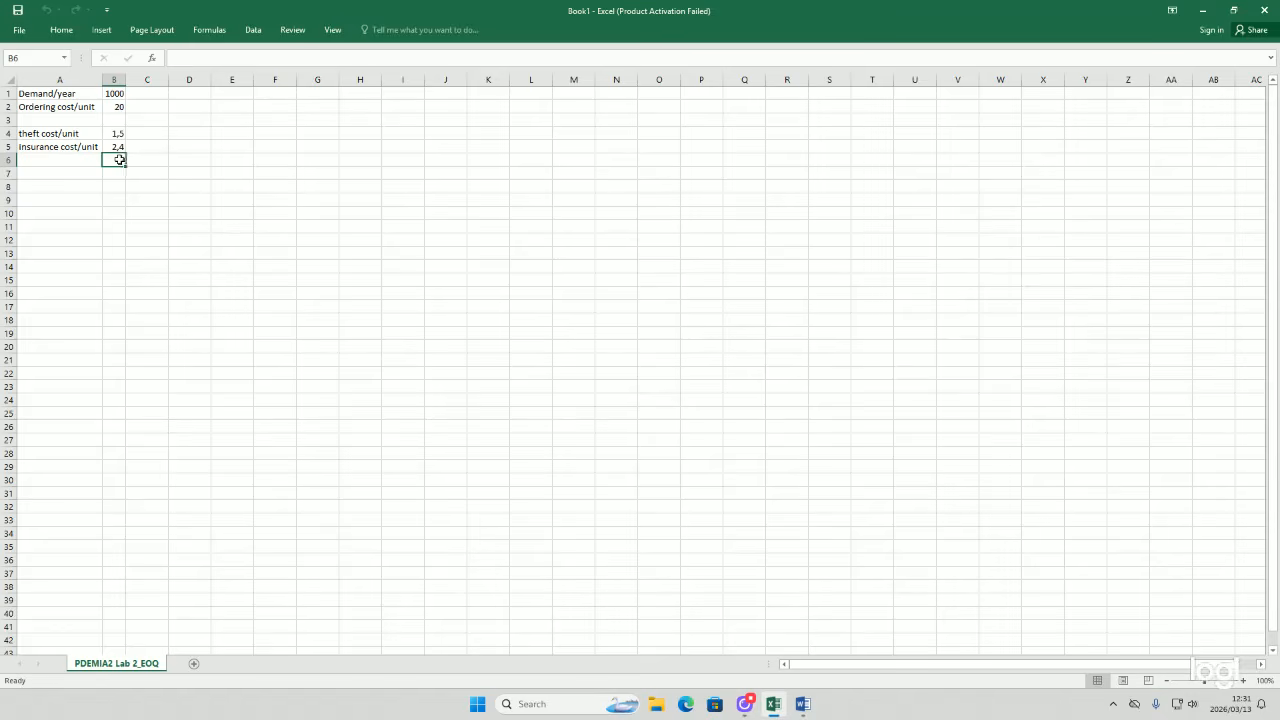
Step: Keep the ribbon pinned open and format the ordering cost in B2 as Currency
left_click(62, 30)
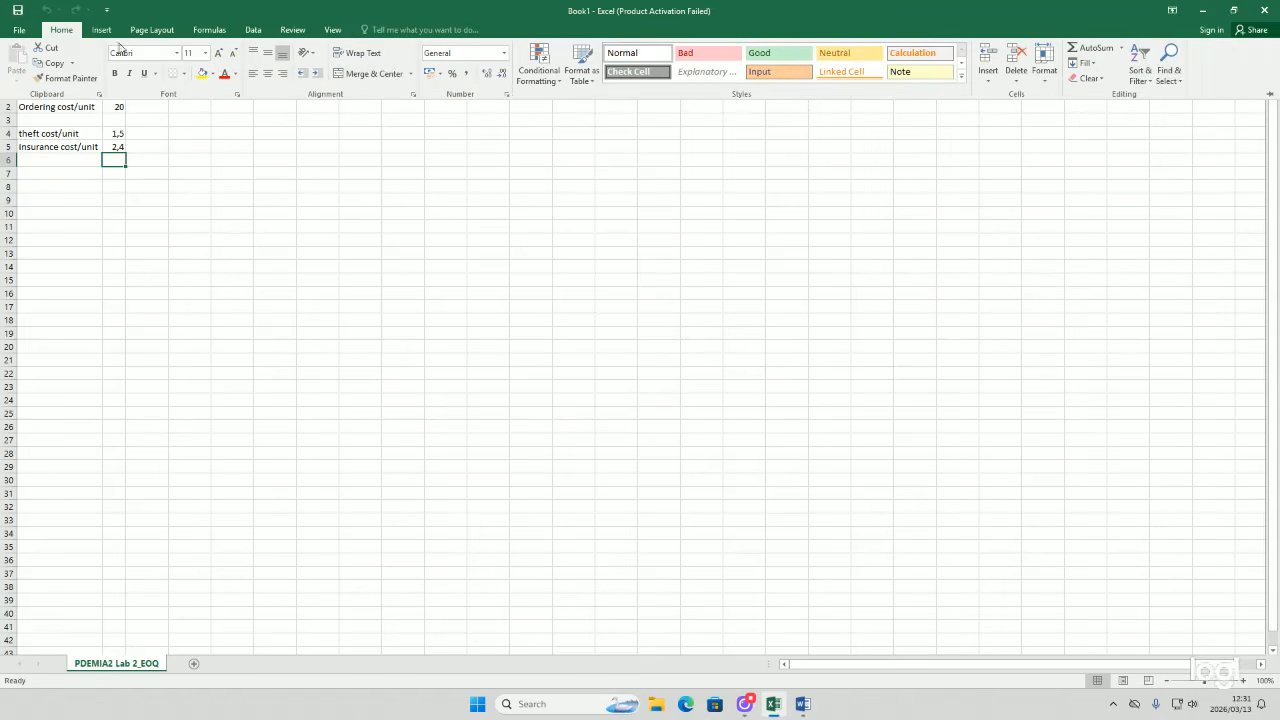
left_click(1264, 93)
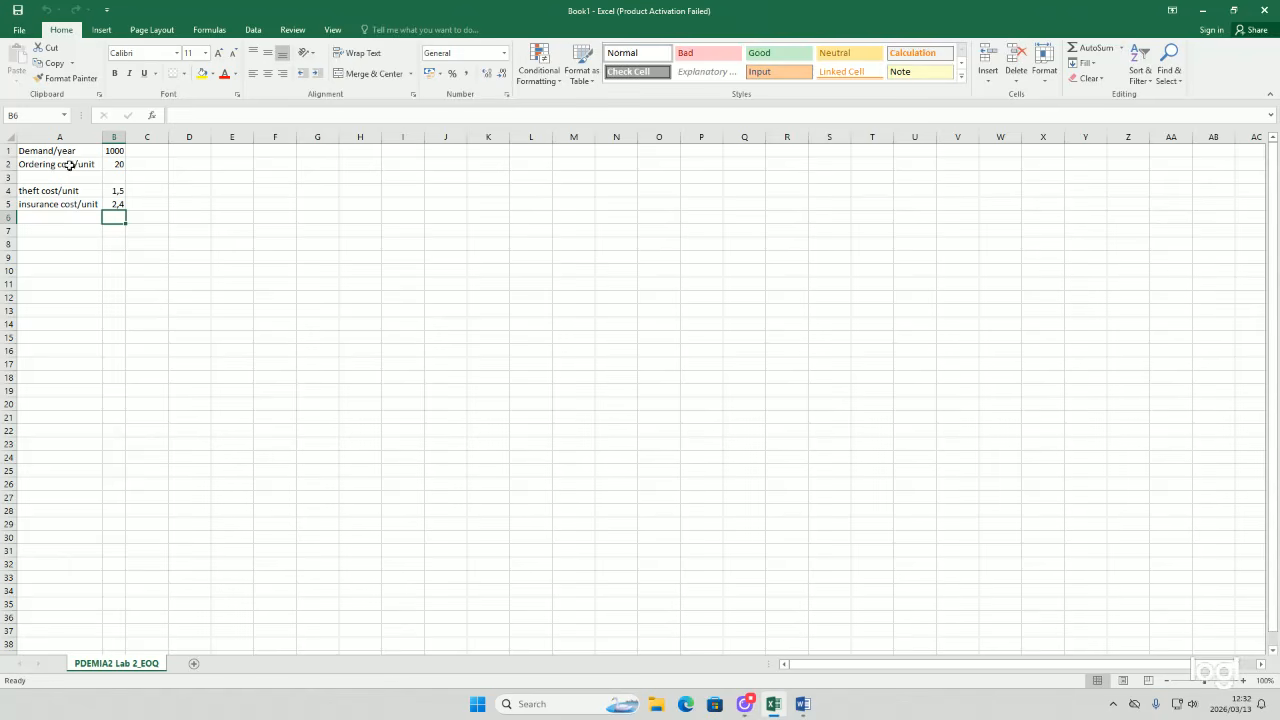
left_click(114, 163)
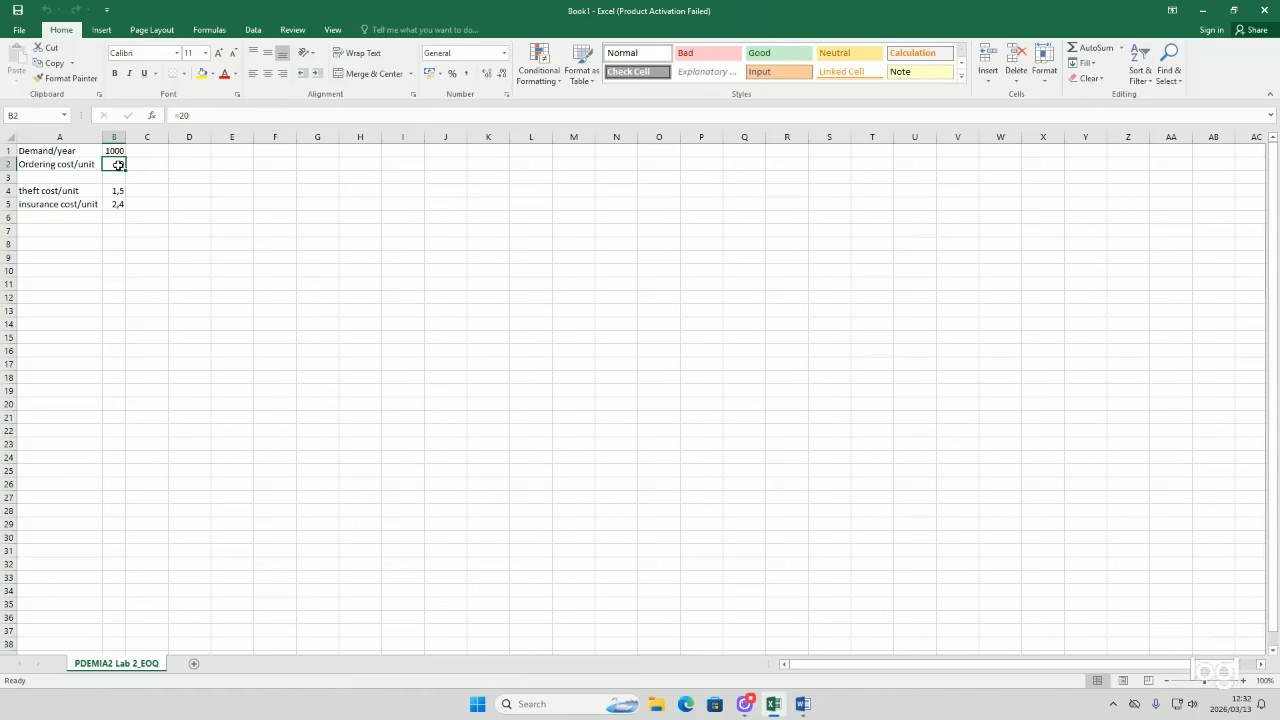
left_click(460, 53)
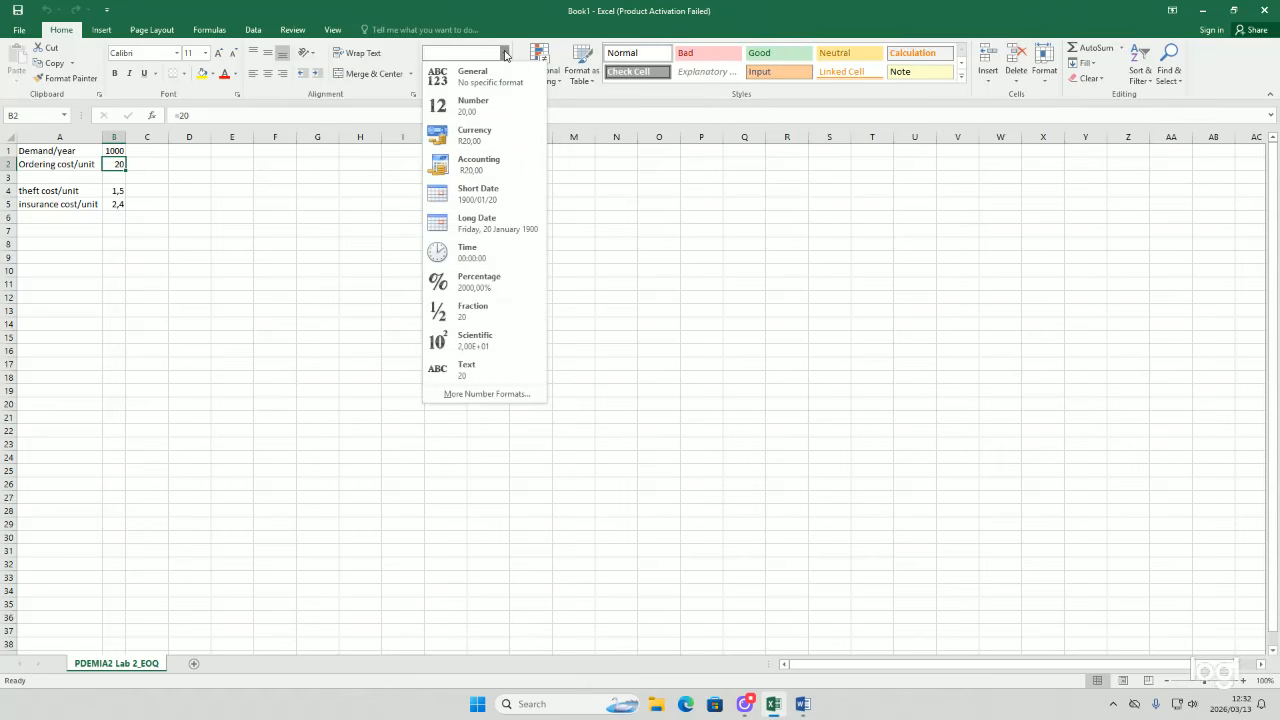
left_click(482, 135)
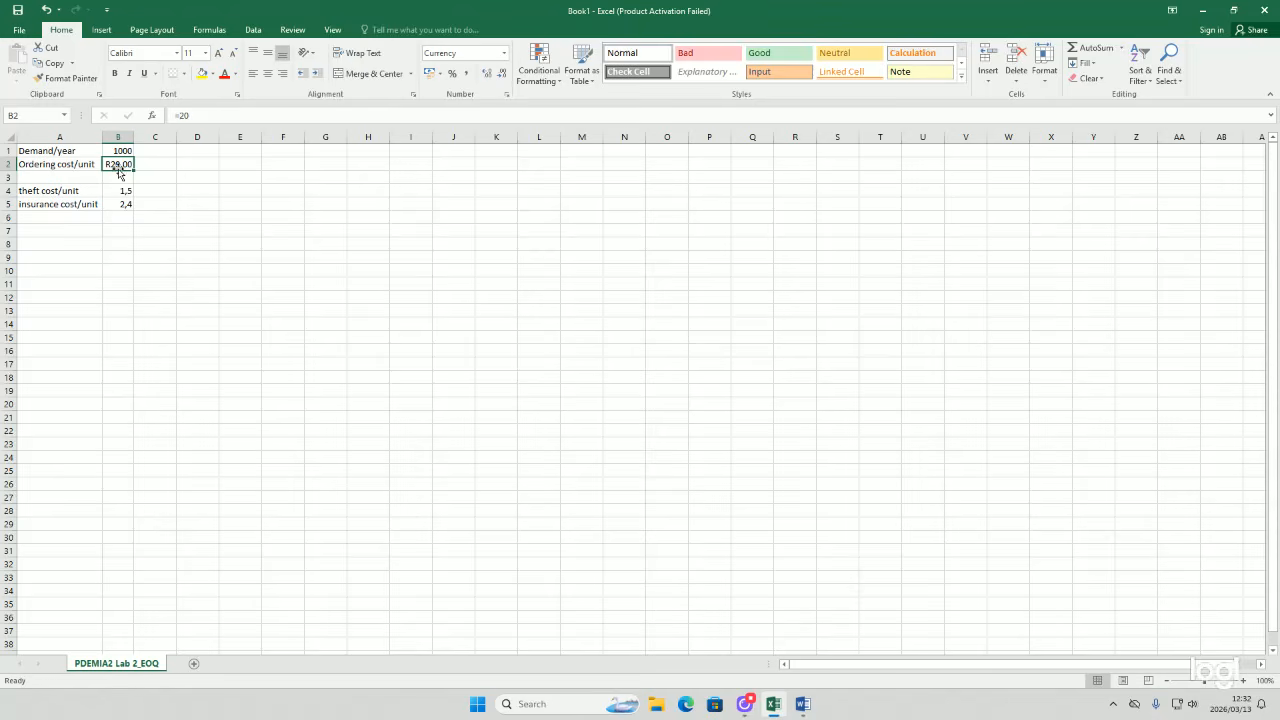
Step: Try adjusting the decimal places of B2's currency format in the Format Cells dialog, keeping 2
left_click(440, 75)
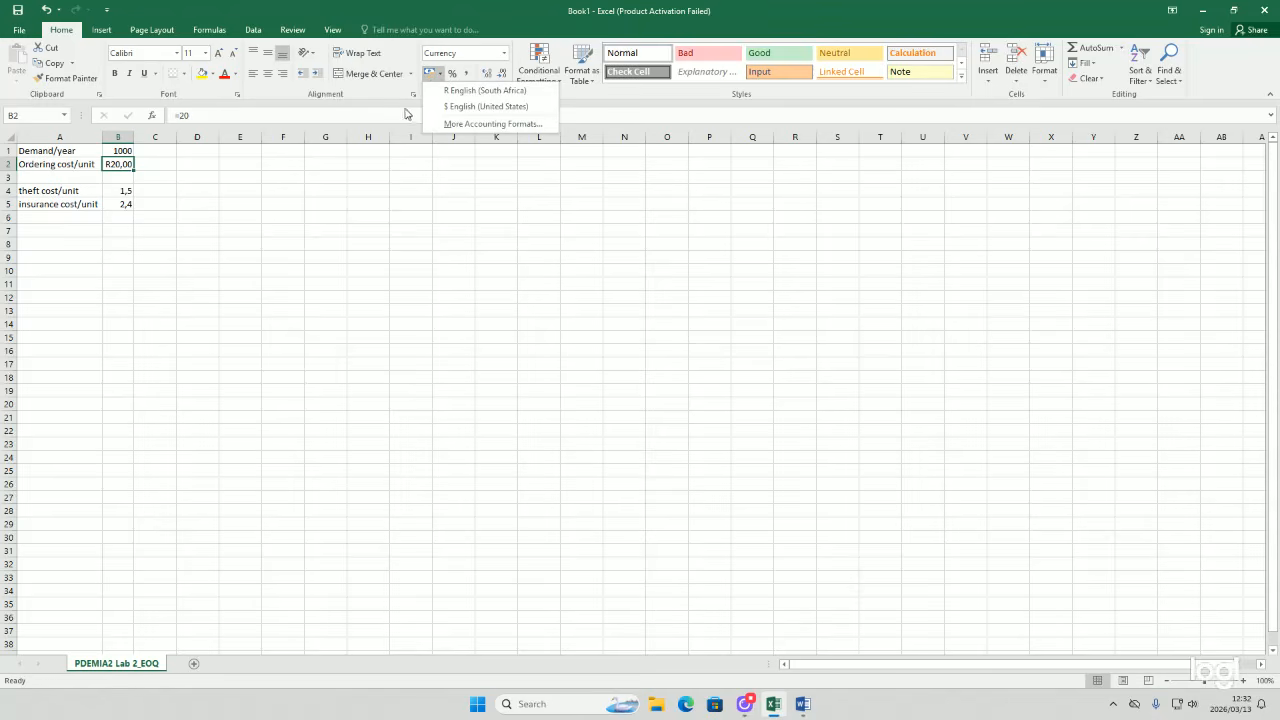
key("Escape")
left_click(506, 94)
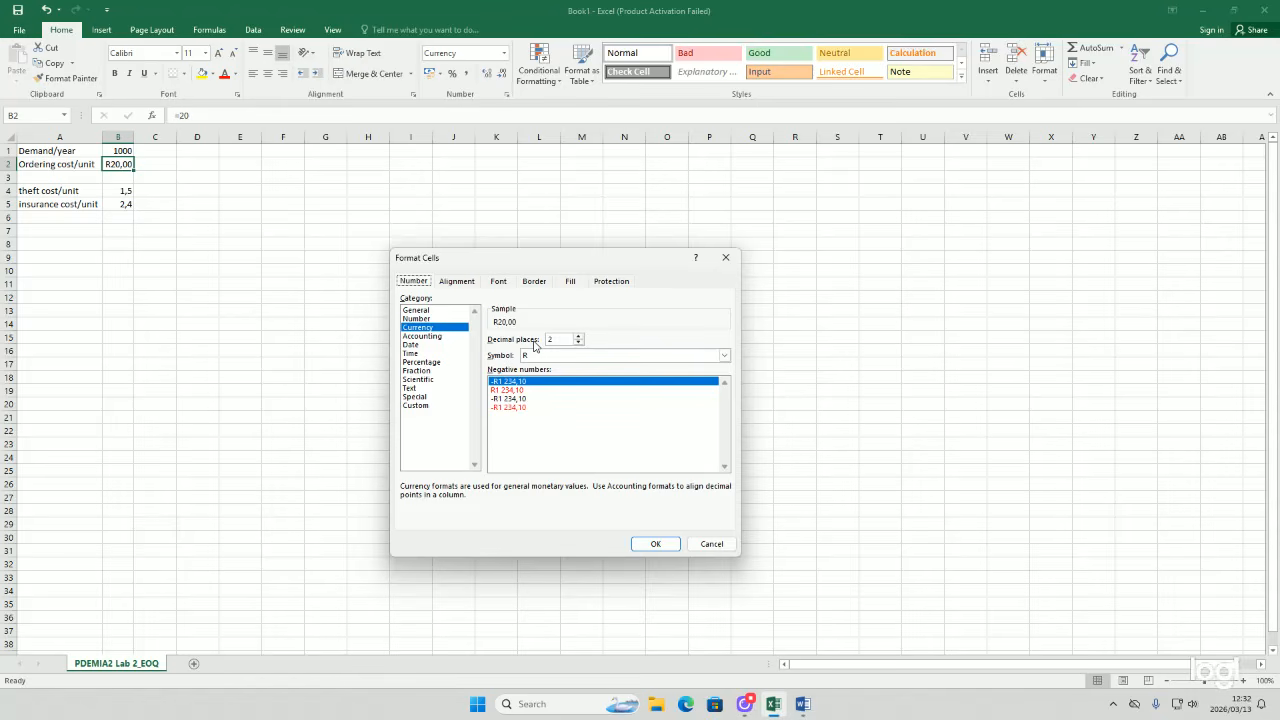
left_click(578, 342)
left_click(578, 342)
left_click(578, 338)
left_click(578, 338)
left_click(644, 548)
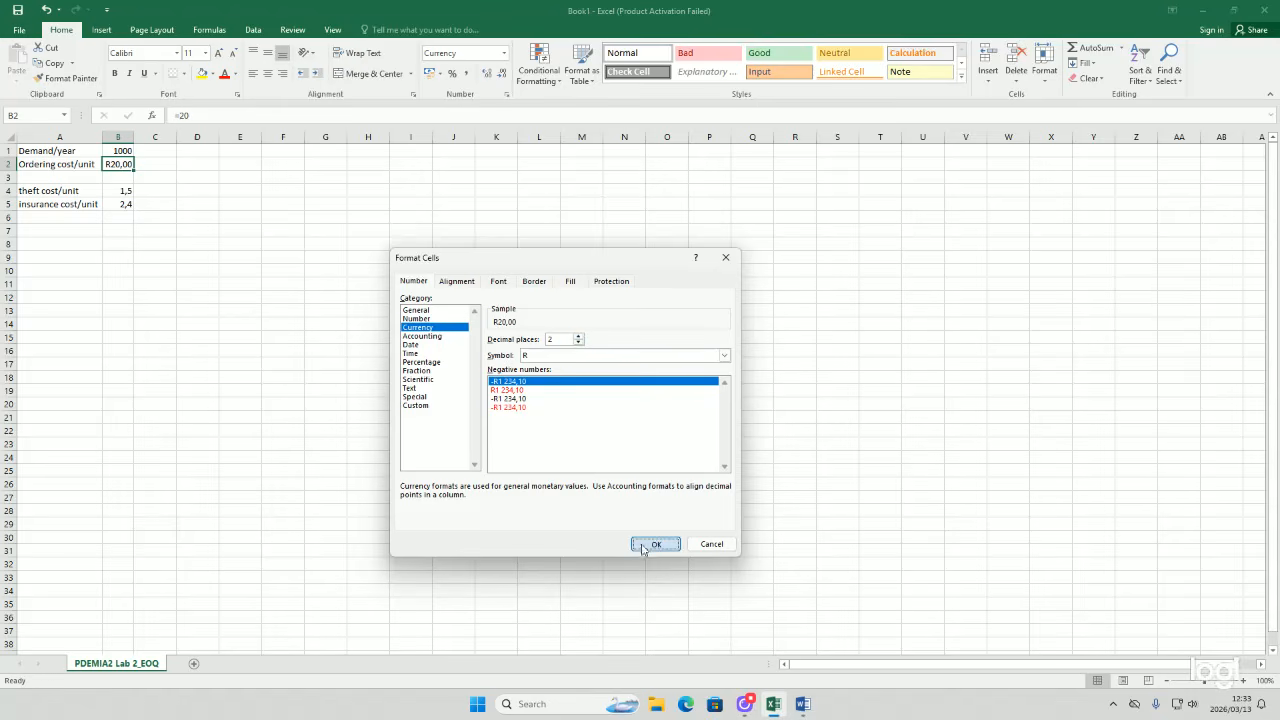
Step: Format the theft and insurance costs in B4 and B5 as Currency
left_click(121, 191)
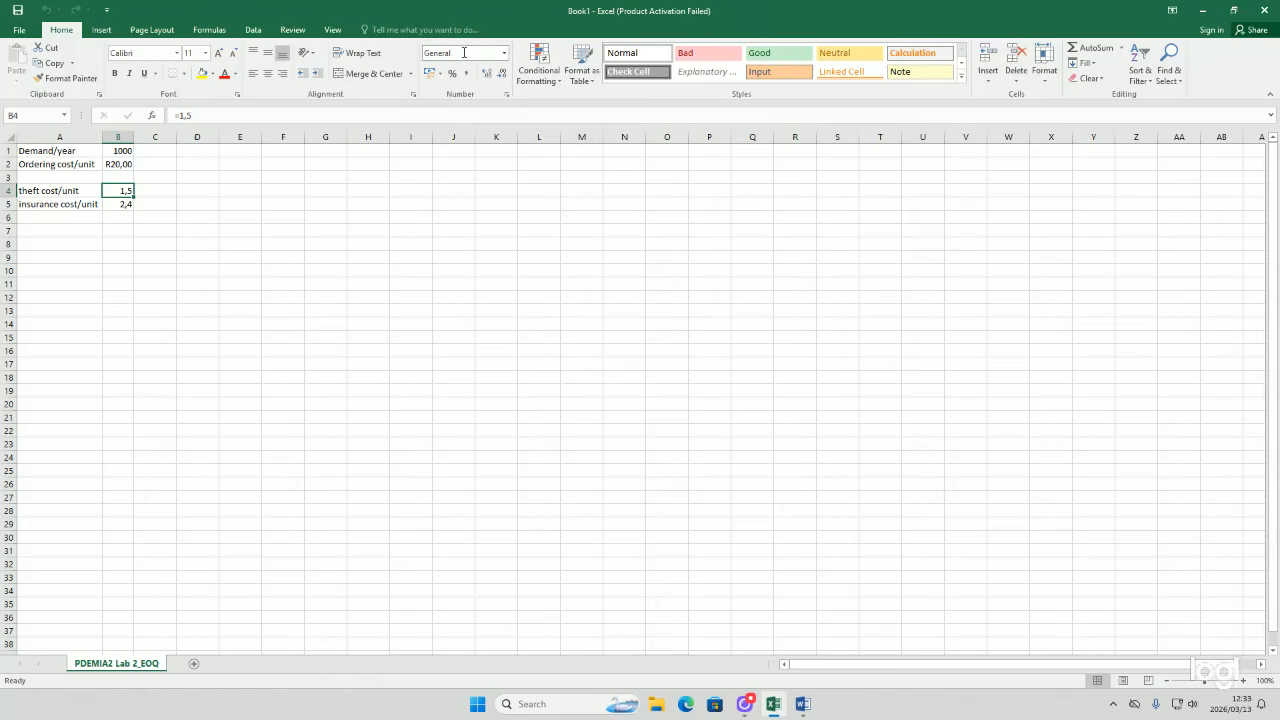
left_click(504, 53)
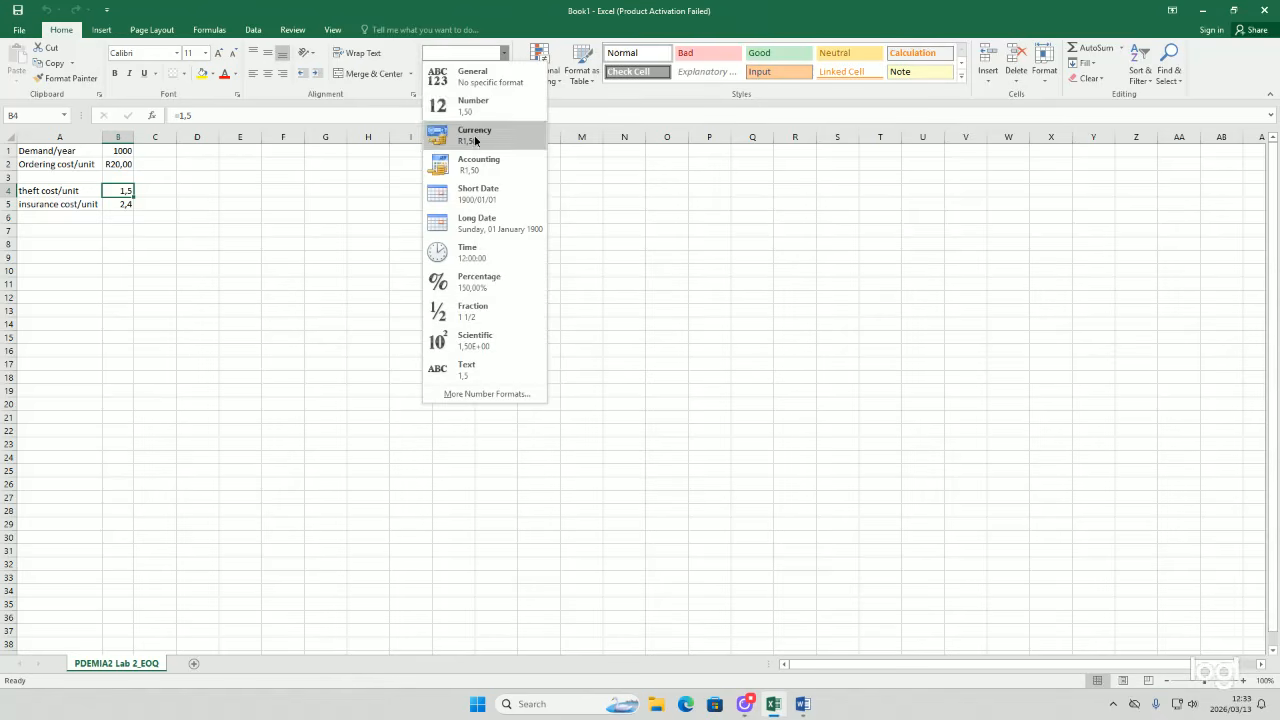
left_click(475, 137)
left_click(124, 204)
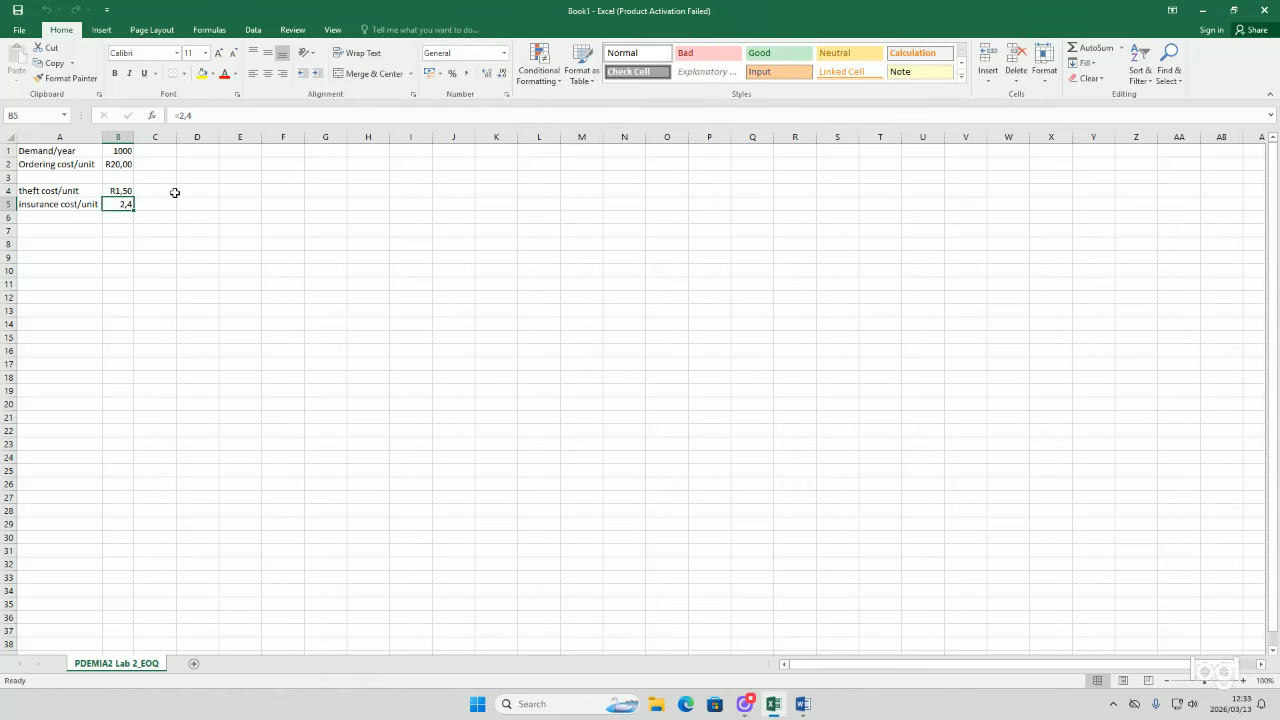
left_click_drag(116, 191, 121, 202)
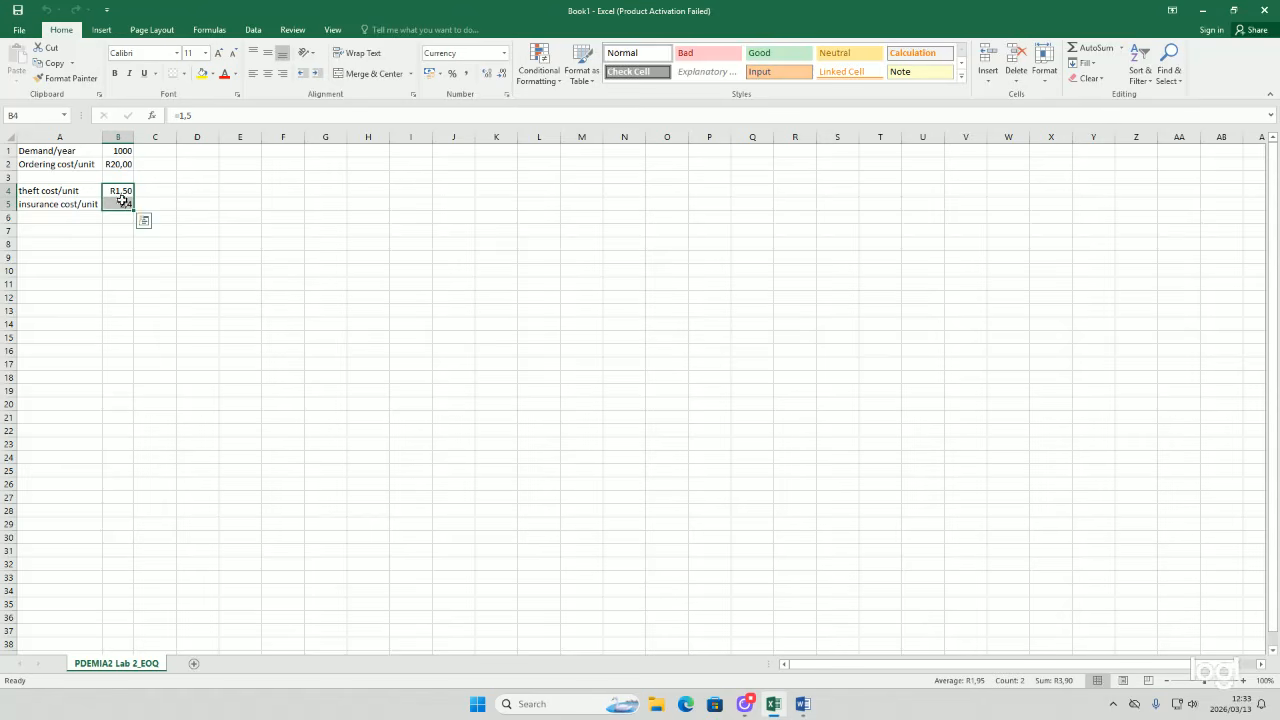
left_click(494, 53)
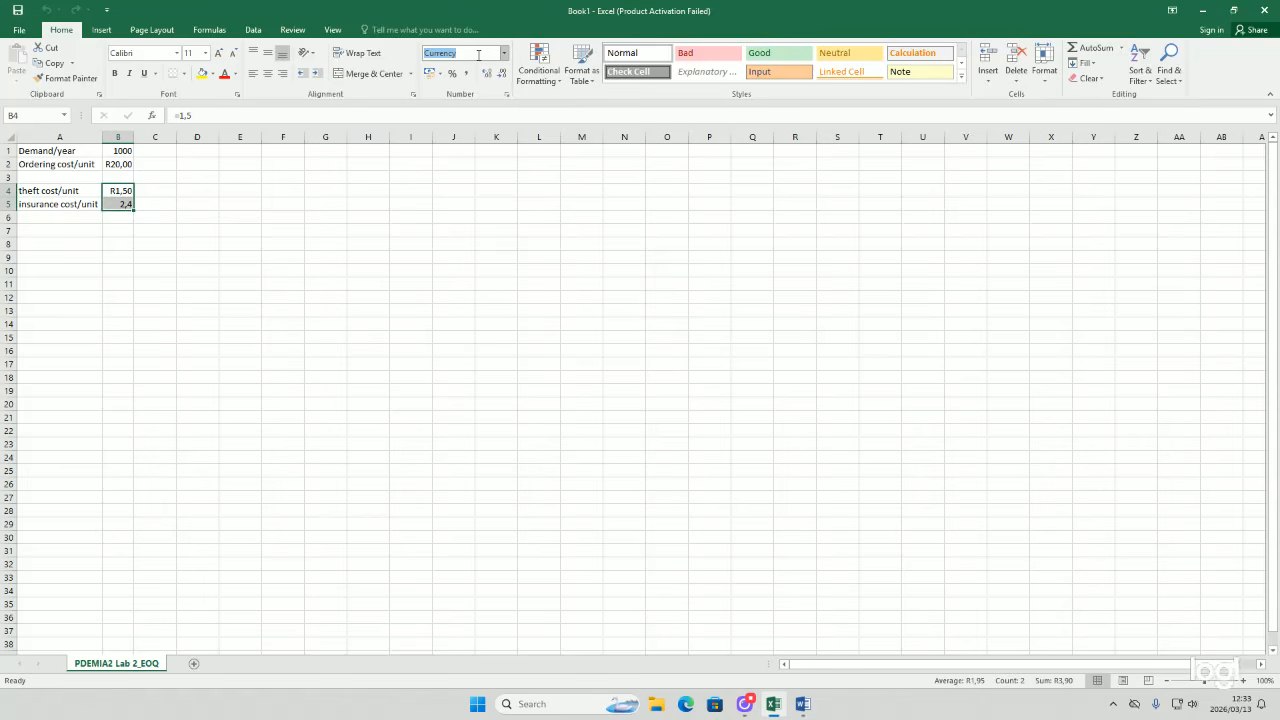
left_click(504, 53)
left_click(450, 160)
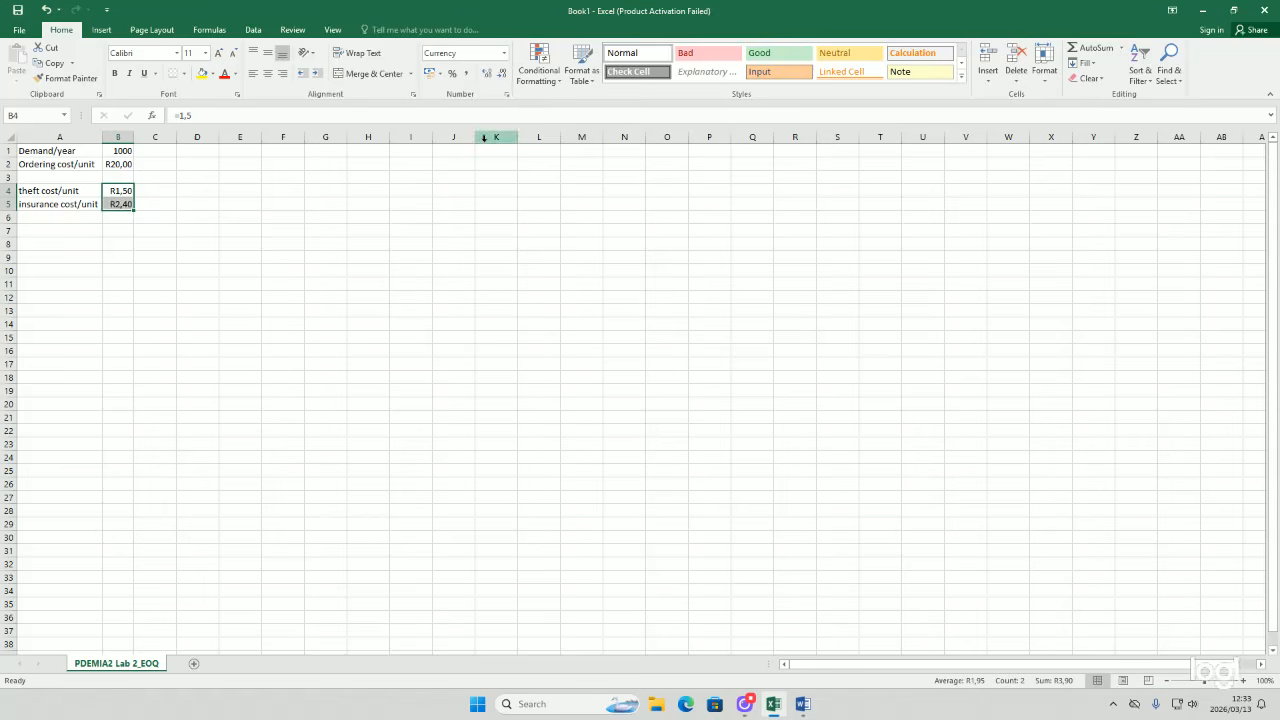
Step: Enter the label Holding cost/unit in A6
left_click(274, 228)
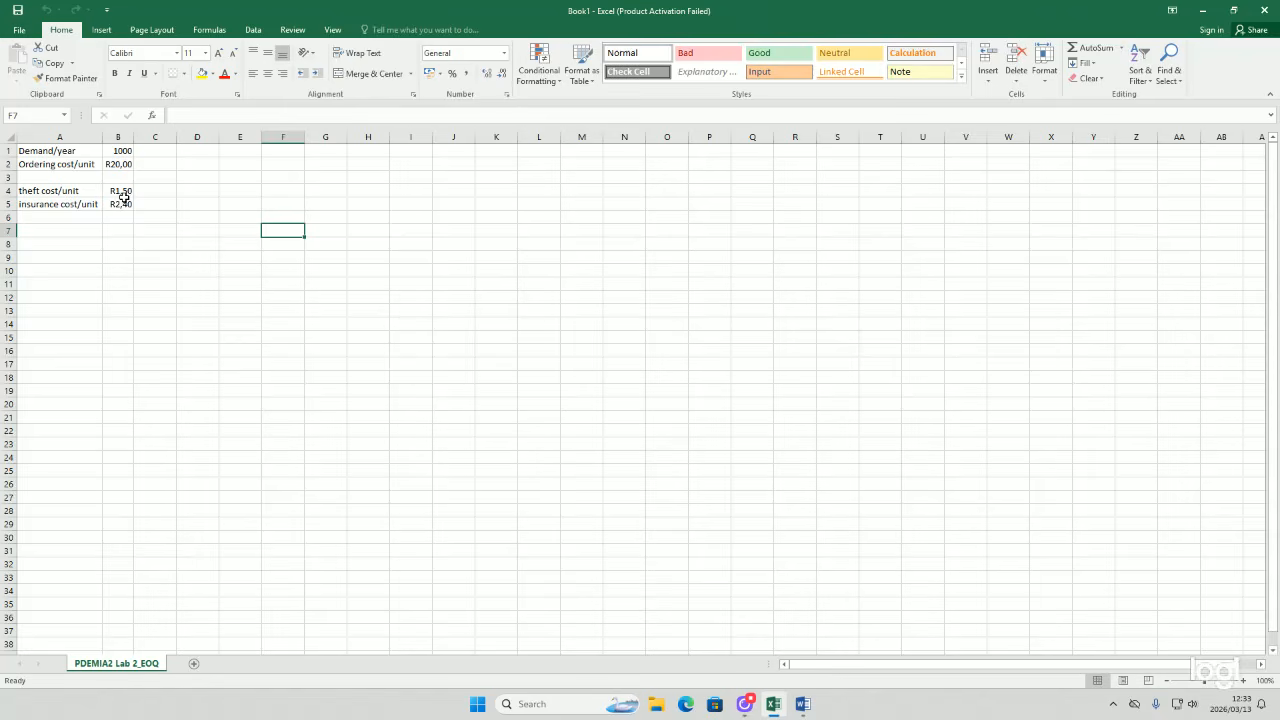
double_click(79, 219)
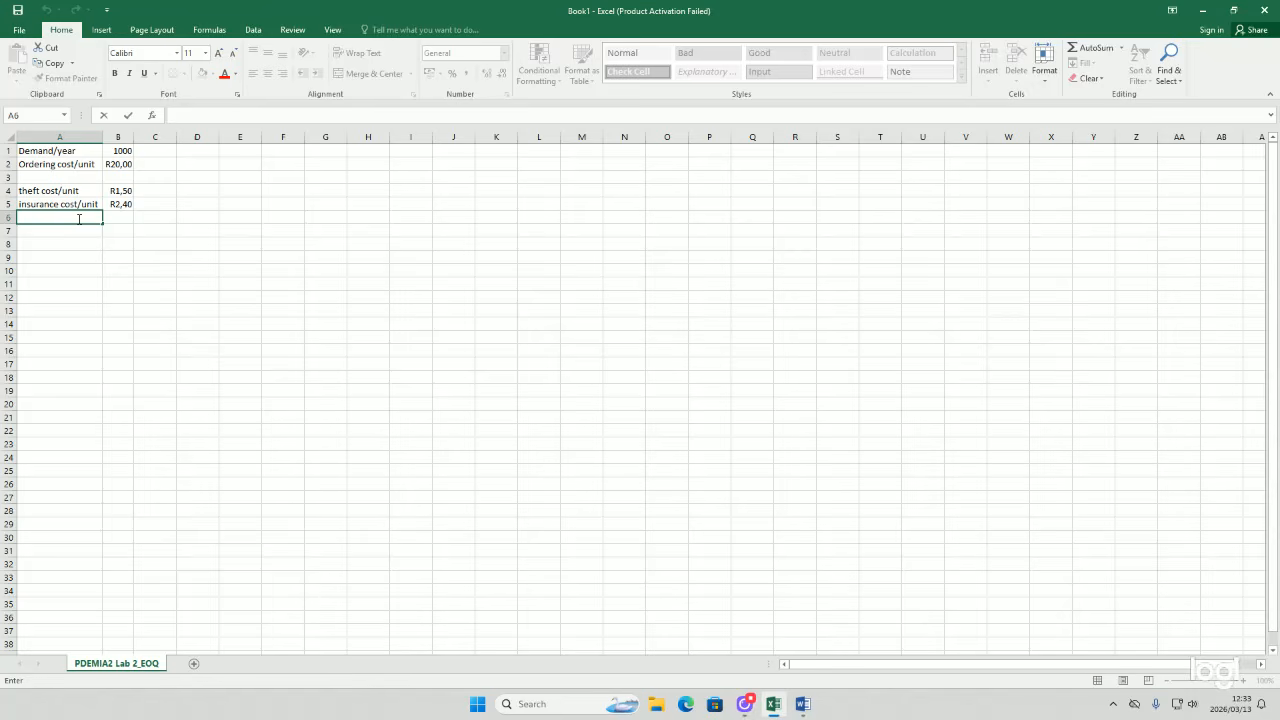
type("Holding cost/un")
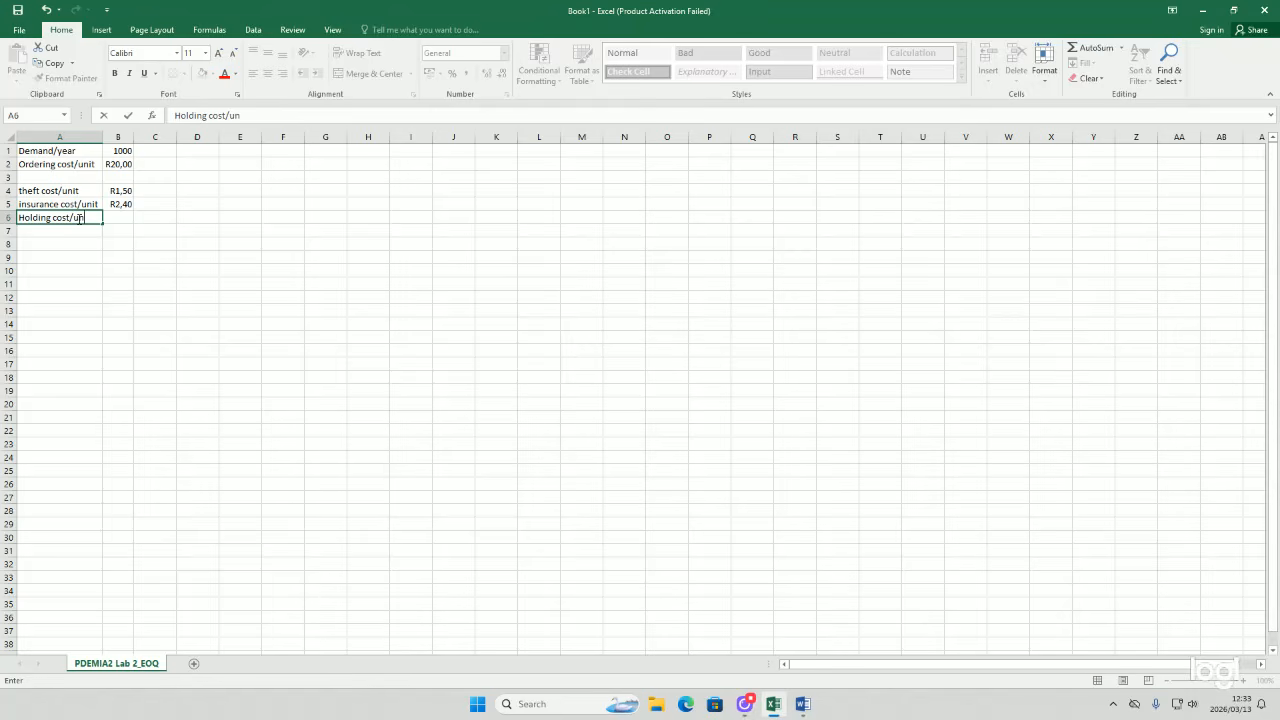
type("it")
key("Return")
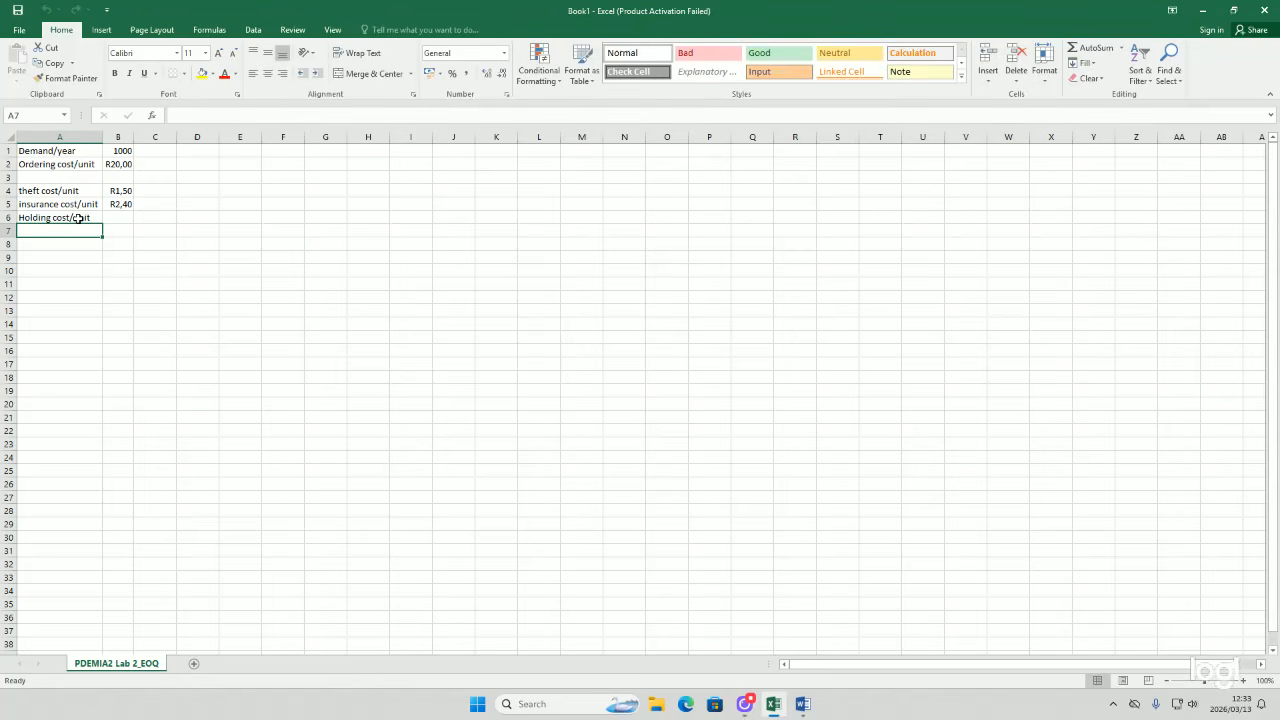
Step: Enter a SUM formula in B6 adding B4:B5 to give the holding cost per unit
double_click(124, 215)
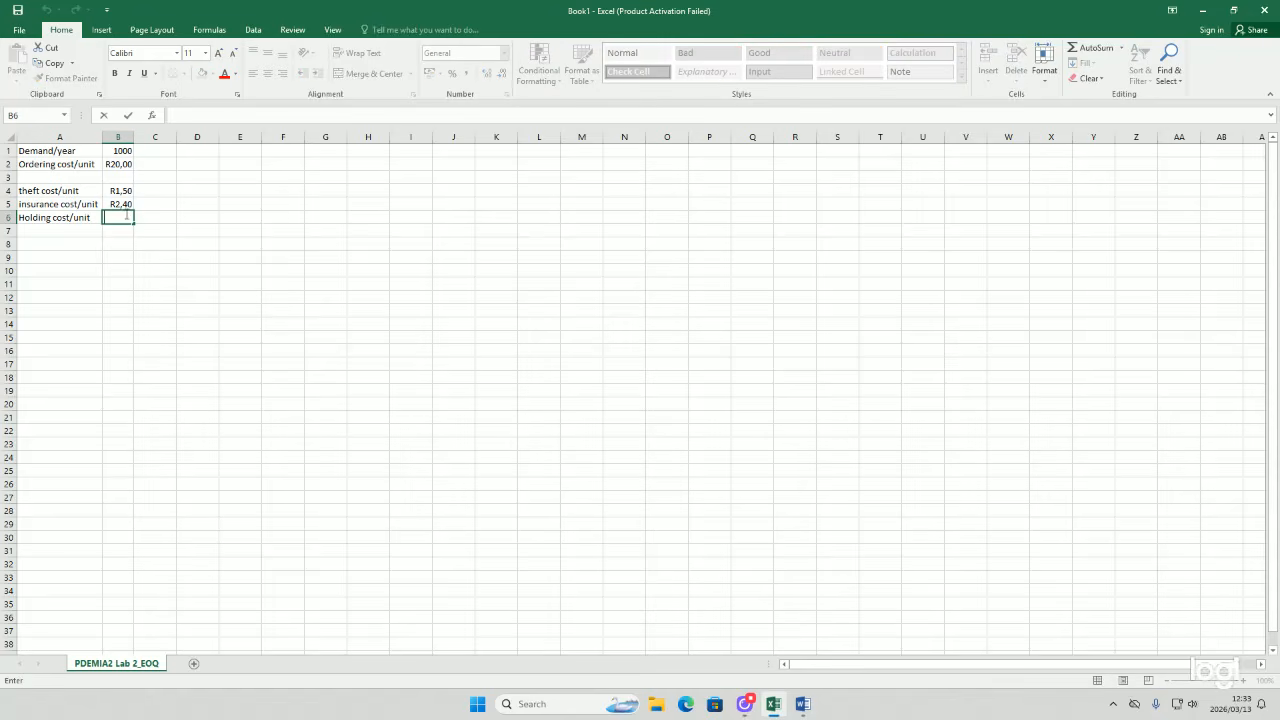
type("=")
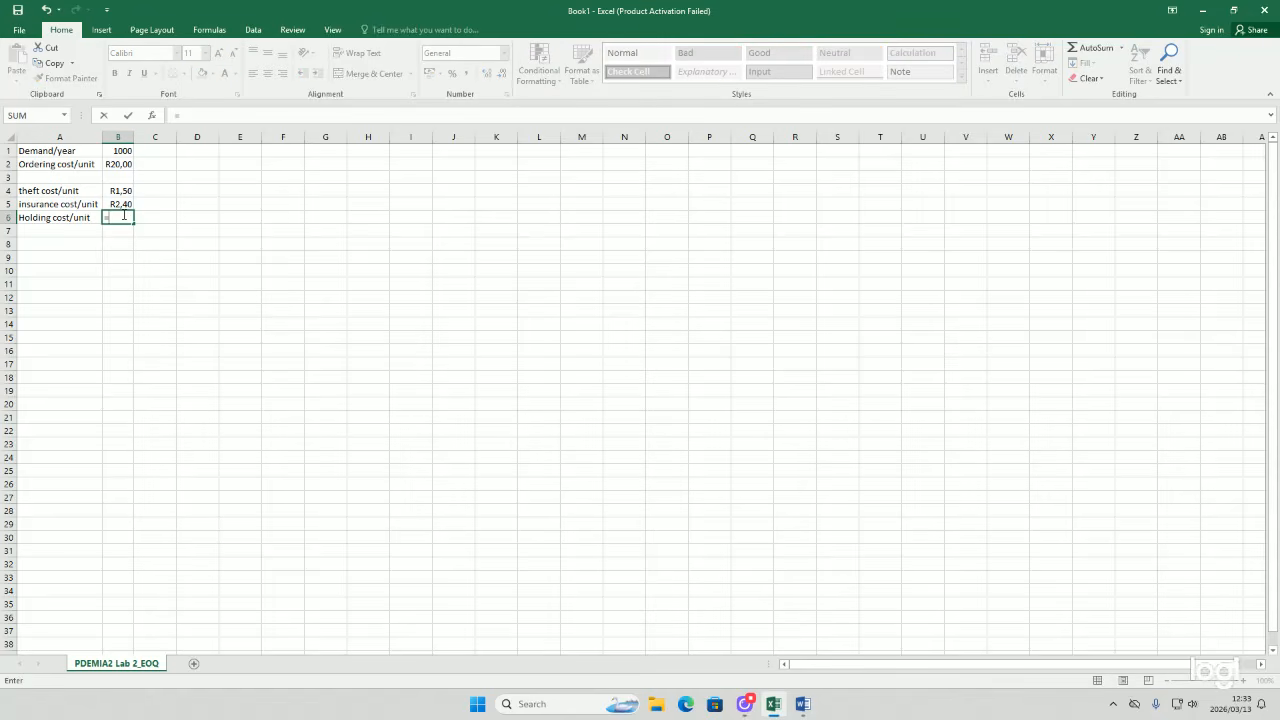
type("su")
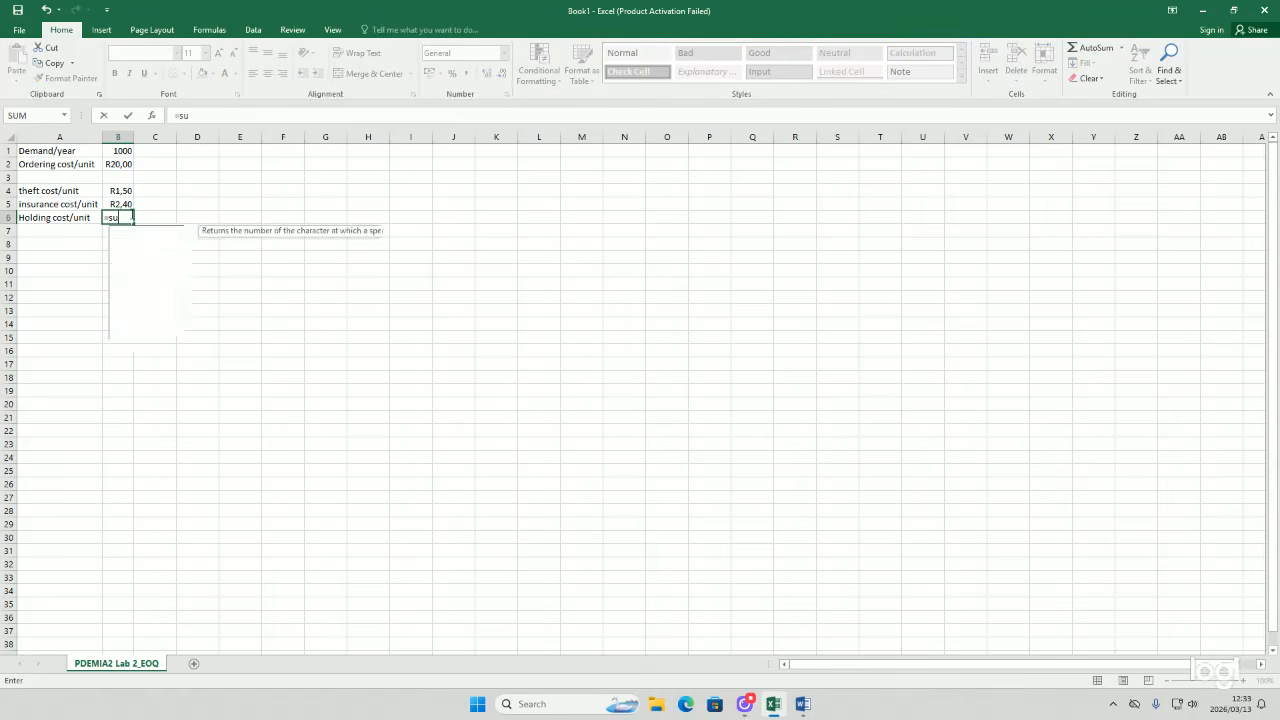
type("m(")
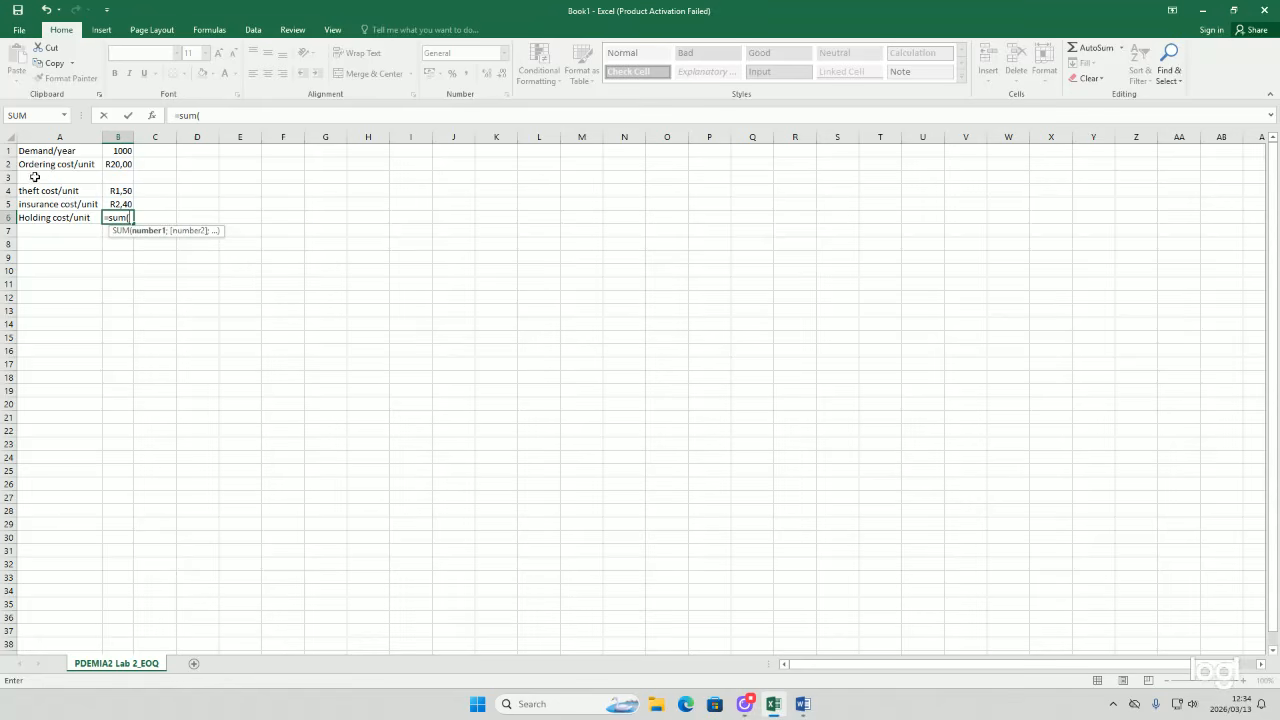
left_click_drag(110, 189, 114, 198)
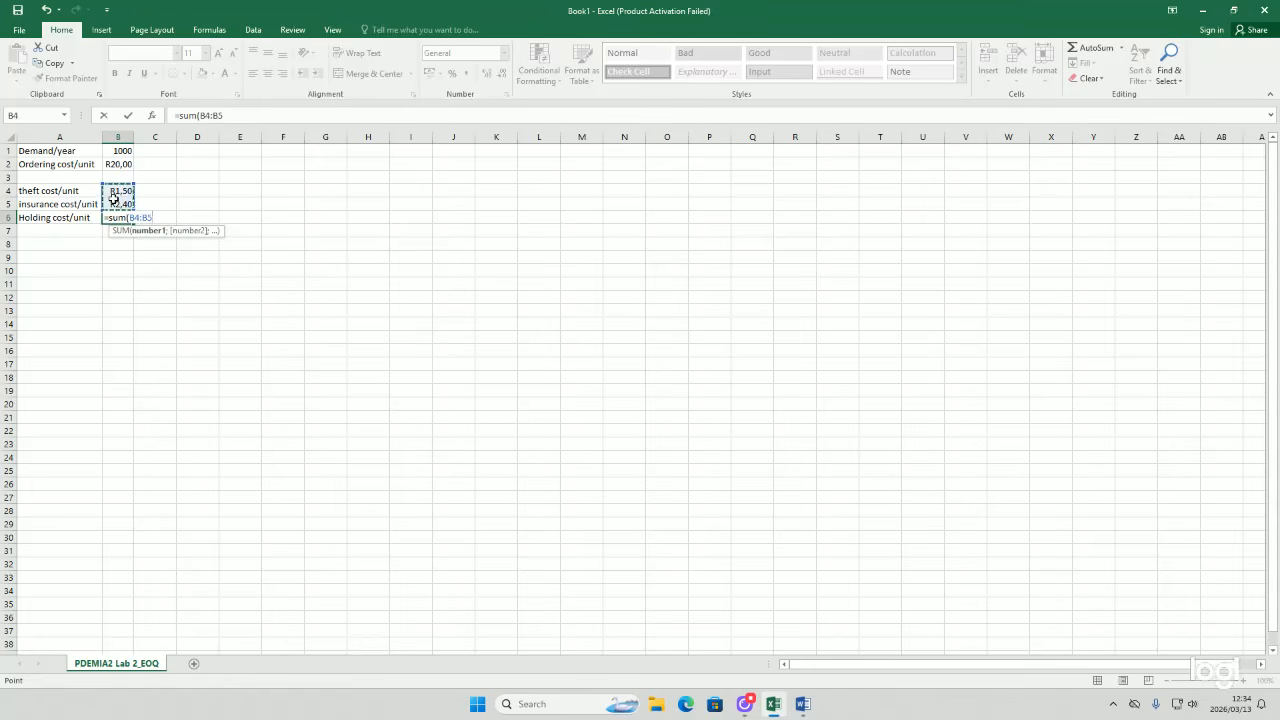
key("Return")
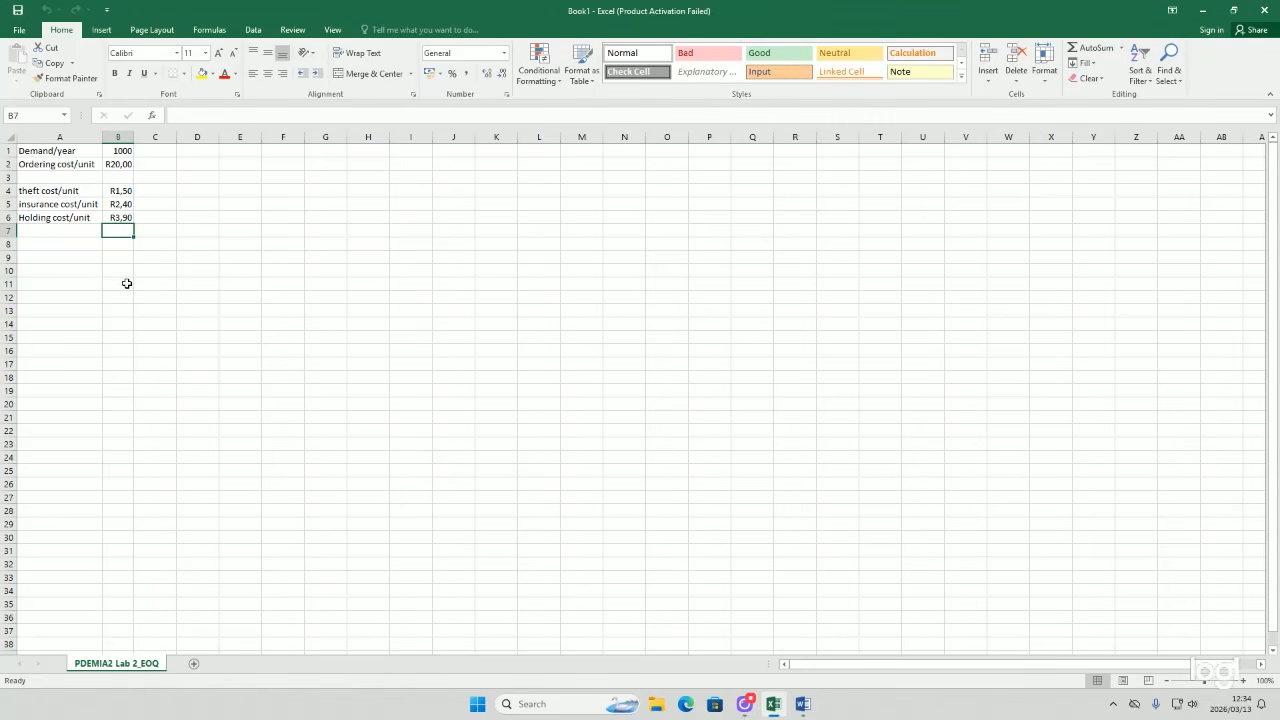
Step: Enter the label Order Quantity in A8
left_click(66, 247)
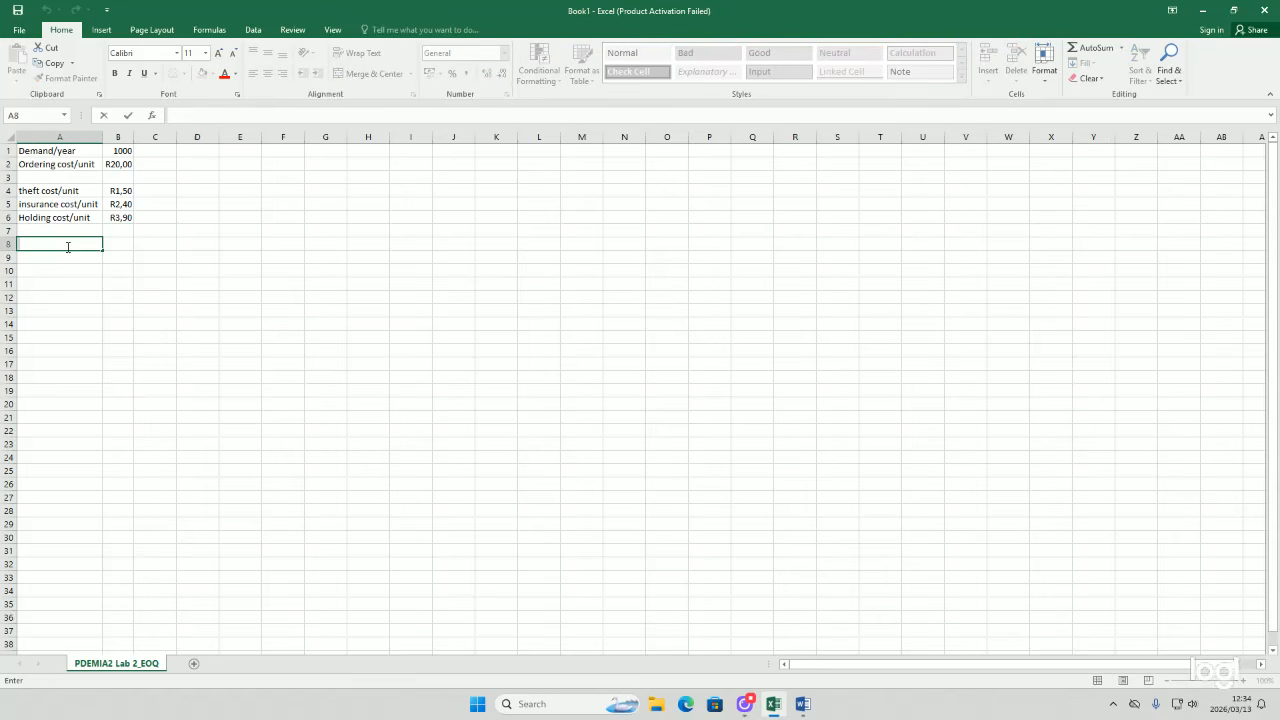
type("Order Quantity")
Step: Change the theft cost in B4 to 0,75
left_click(121, 192)
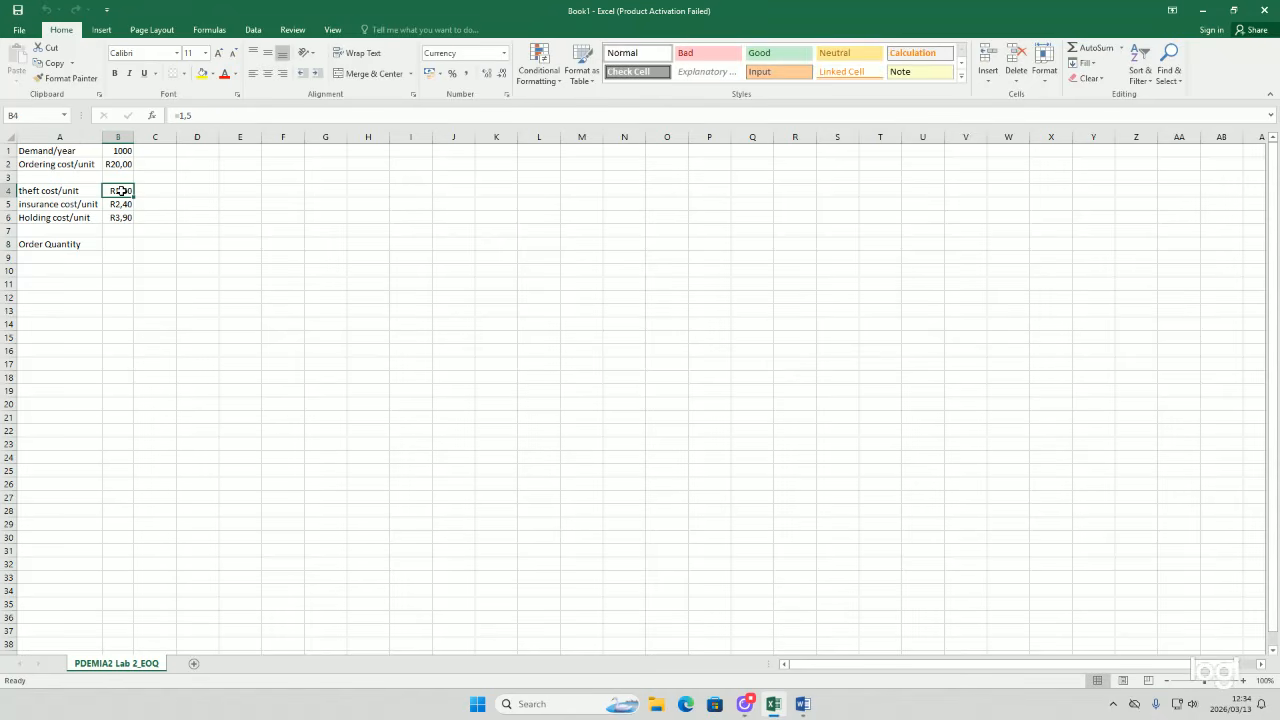
double_click(121, 191)
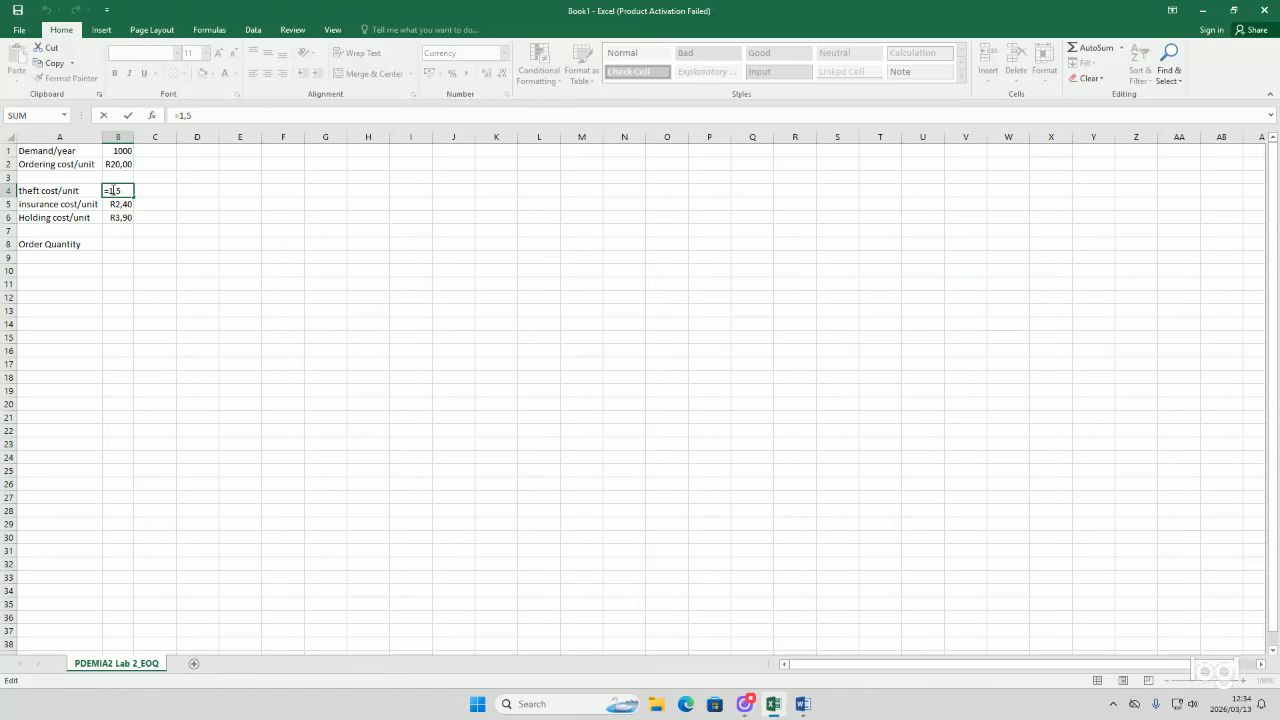
key("BackSpace")
type("0")
type("2")
key("BackSpace")
type("755")
Step: Change the insurance cost in B5 to 0,25
left_click(126, 205)
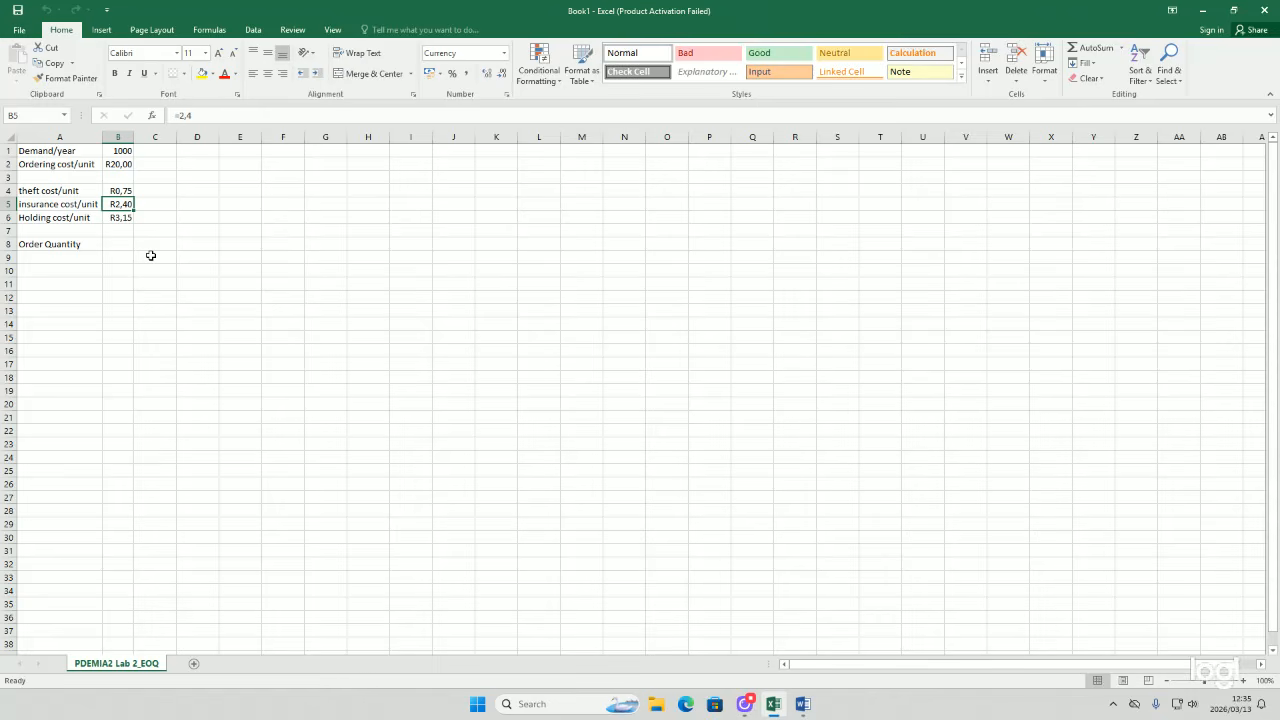
double_click(121, 204)
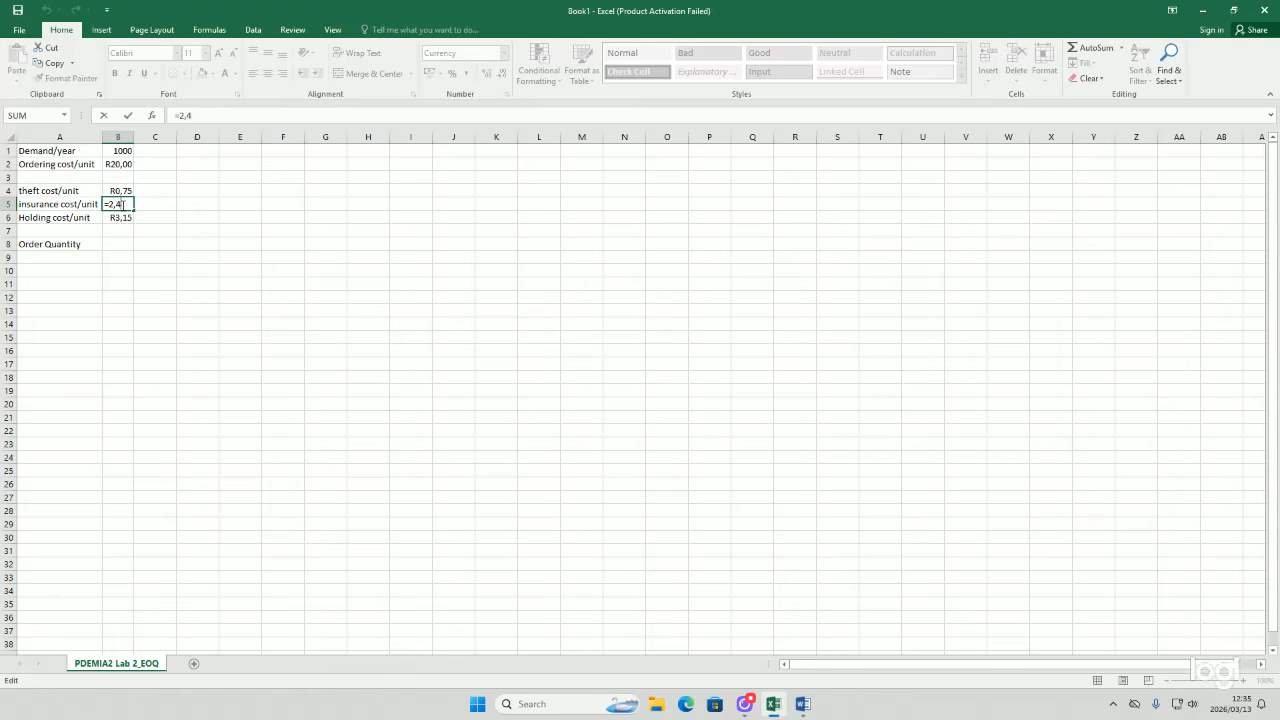
key("BackSpace")
key("BackSpace")
key("BackSpace")
type("0,0")
key("BackSpace")
type("25")
key("Return")
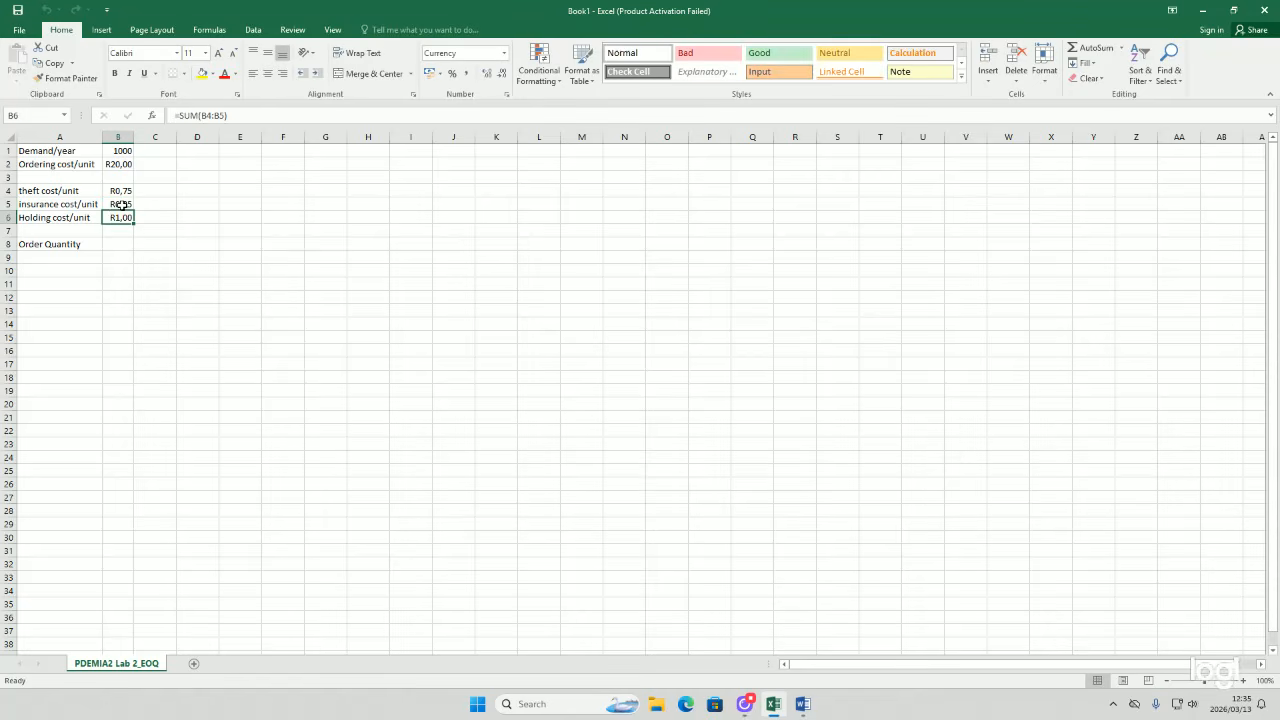
left_click(63, 176)
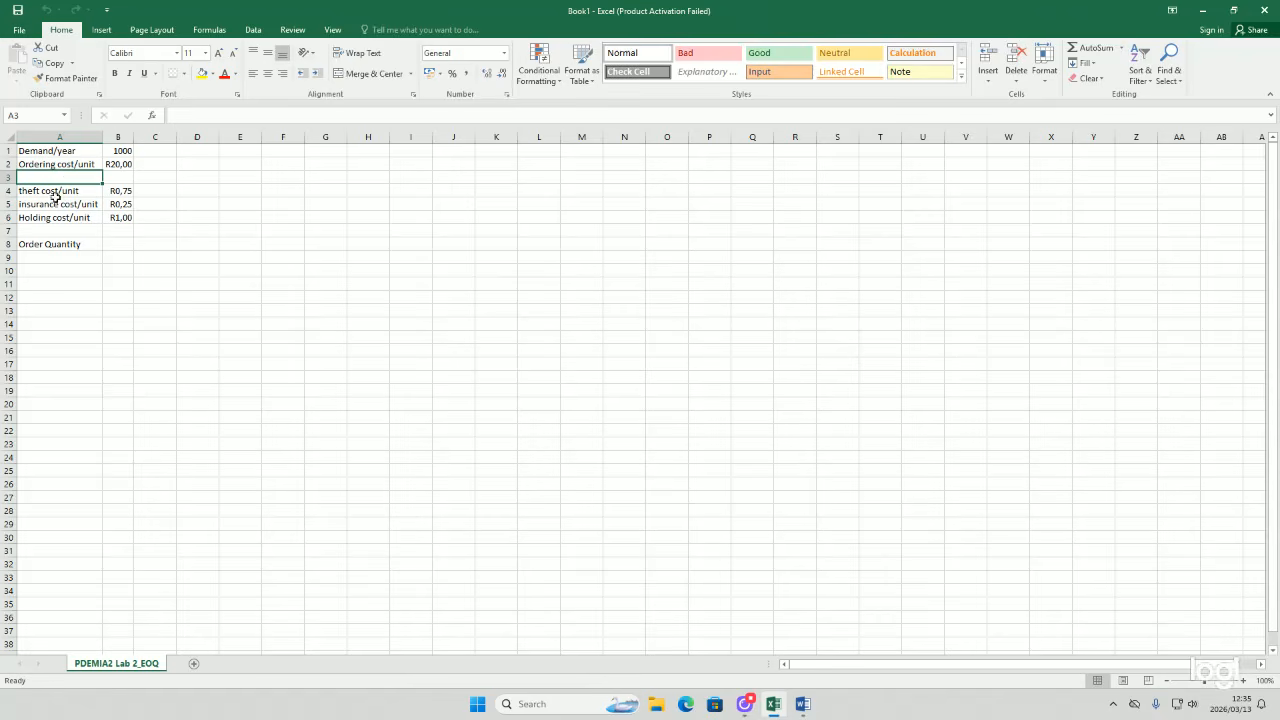
Step: Enter the column headings Holding costs in B8 and ordering costs in C8
left_click(99, 218)
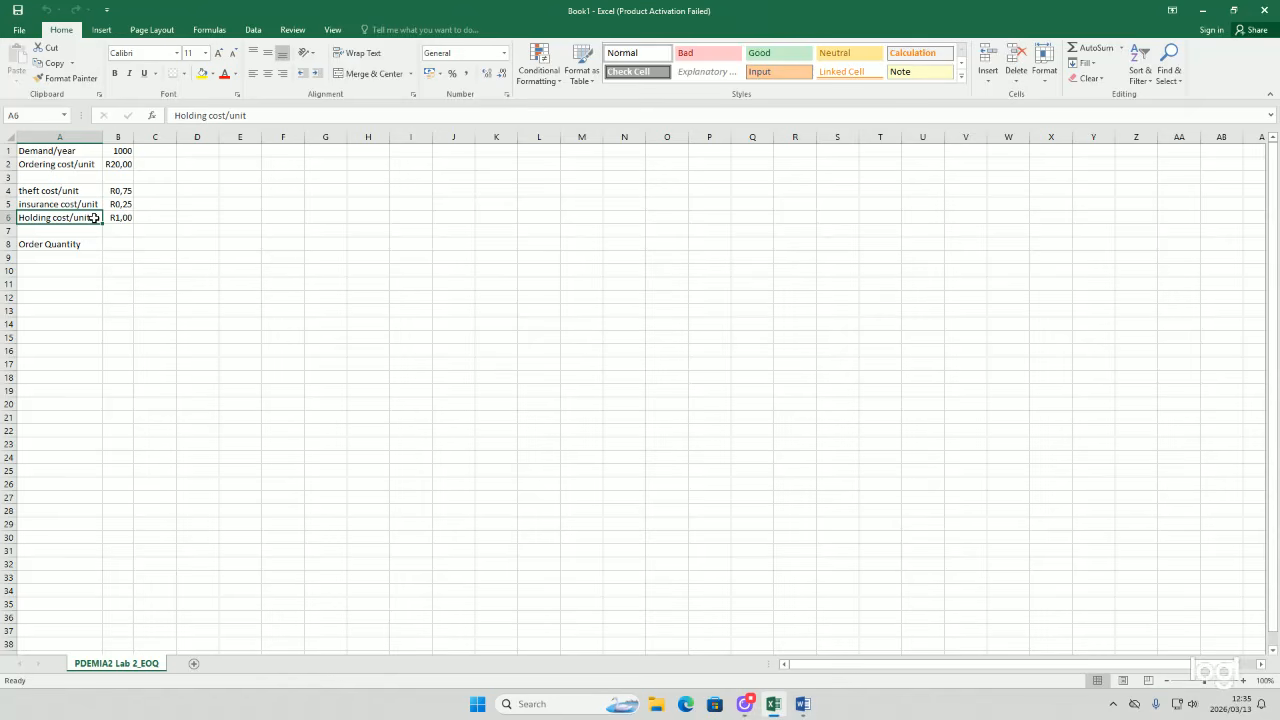
left_click(60, 244)
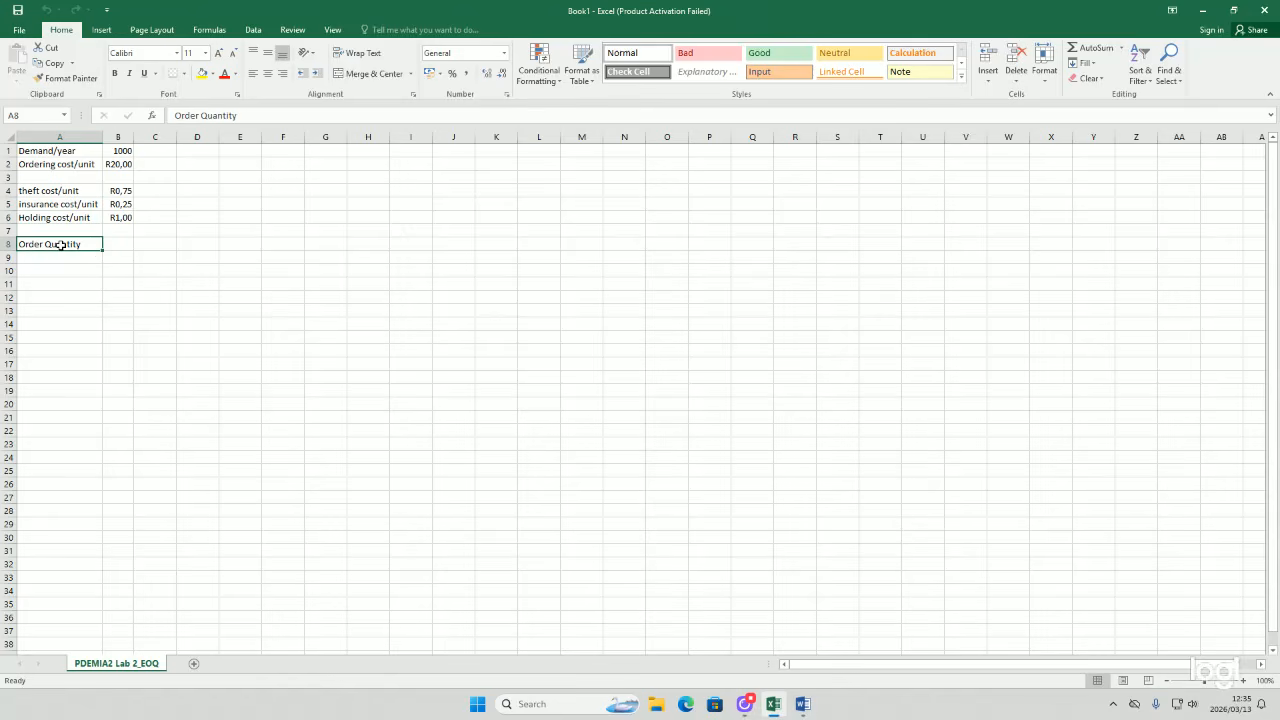
key("Tab")
type("order")
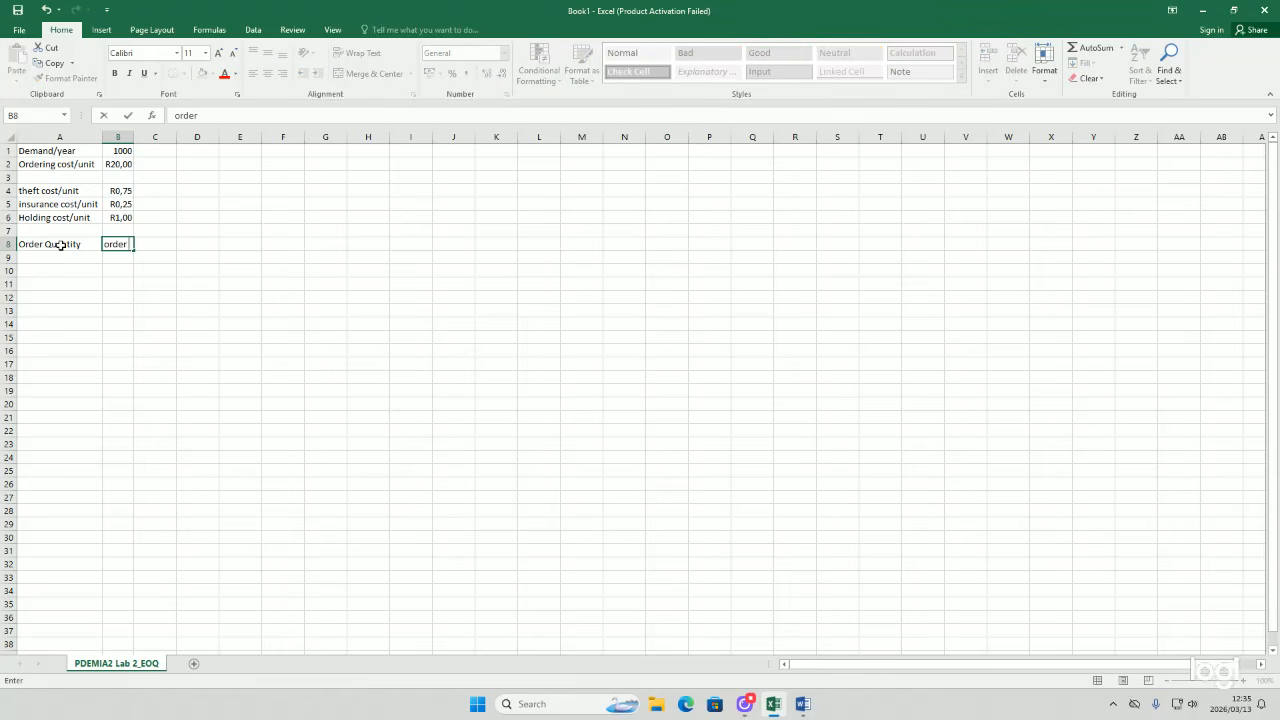
type("ing")
key("BackSpace")
key("BackSpace")
key("BackSpace")
key("BackSpace")
key("BackSpace")
key("BackSpace")
key("BackSpace")
key("BackSpace")
type("Holding costs")
key("Tab")
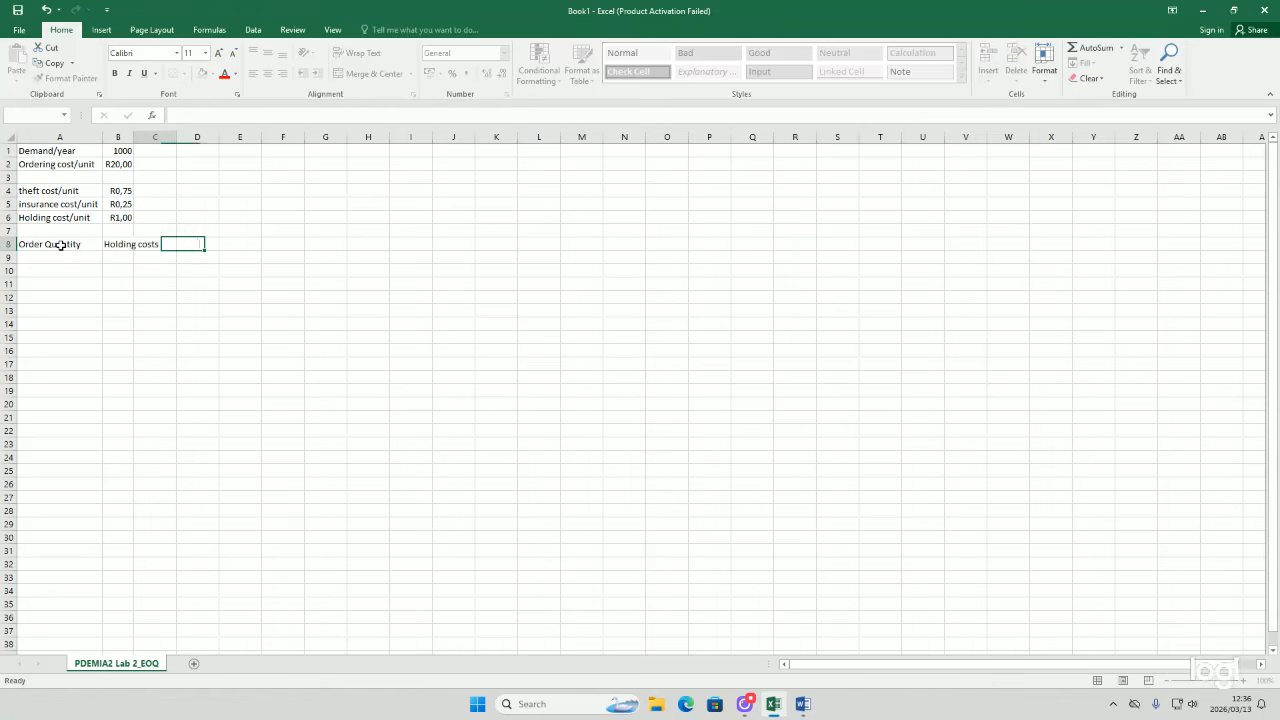
type("order")
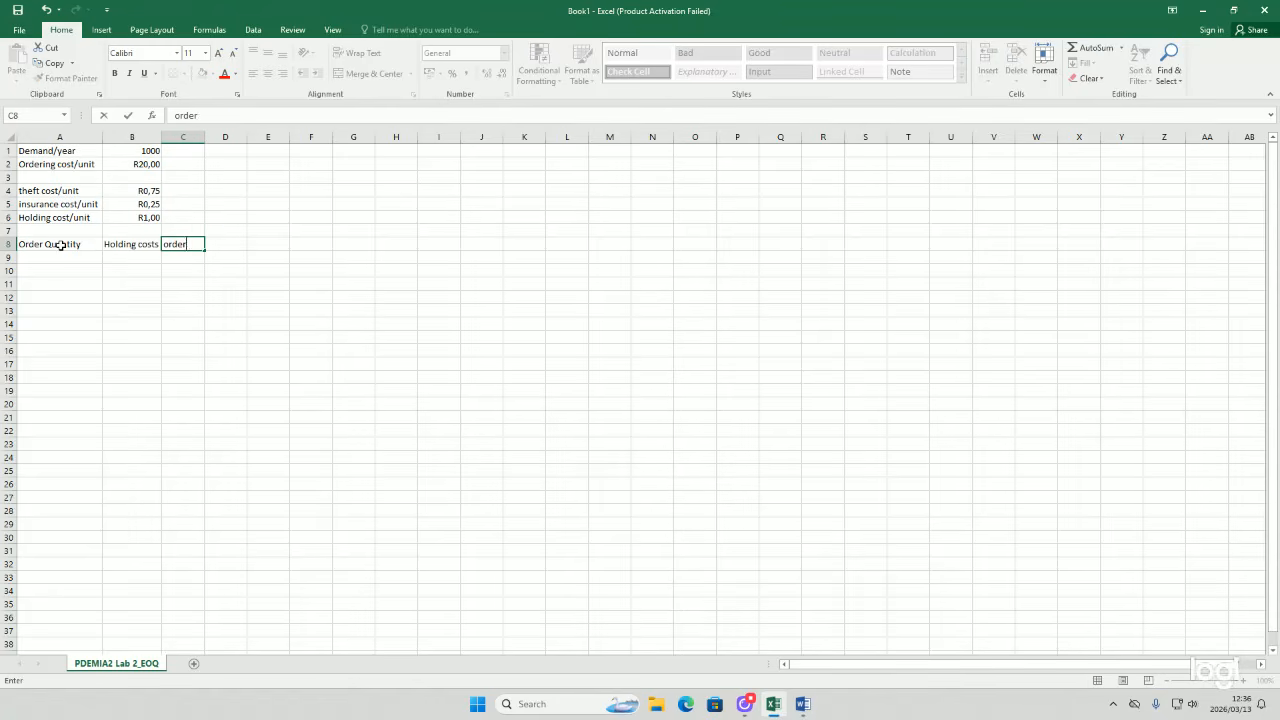
type("ing costs")
key("Return")
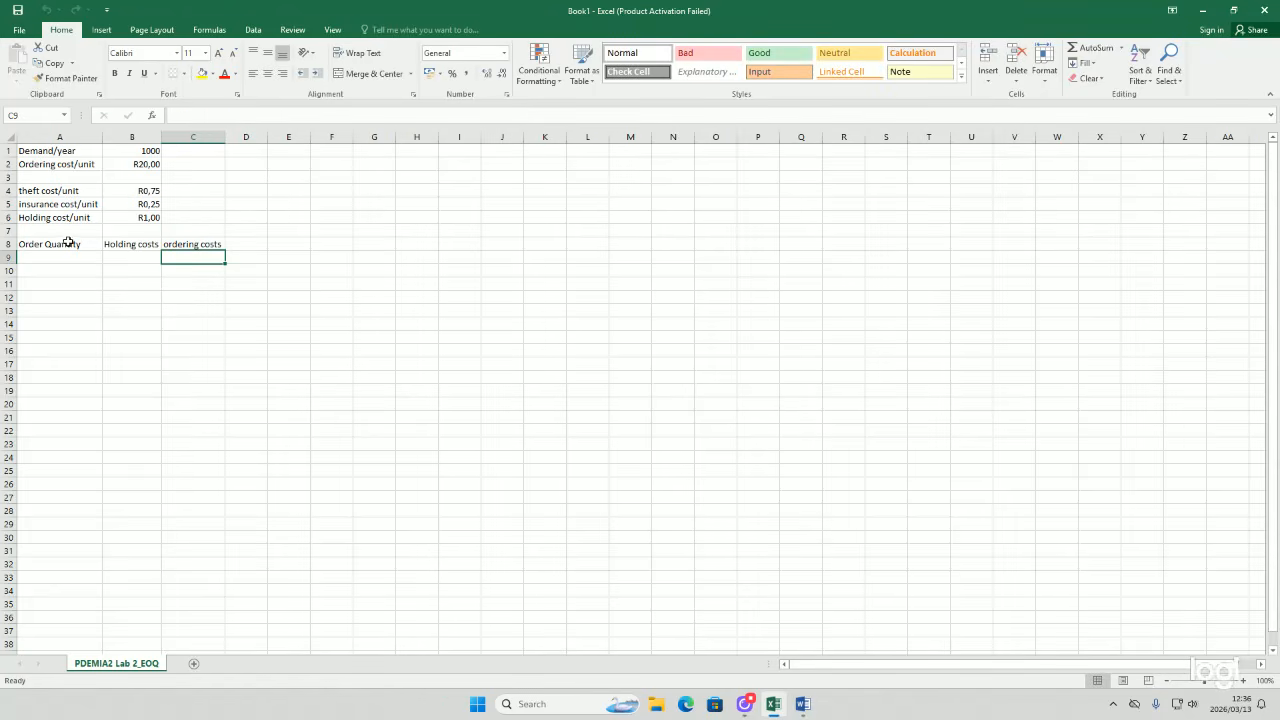
Step: Enter the column heading Total costs in D8
left_click(235, 242)
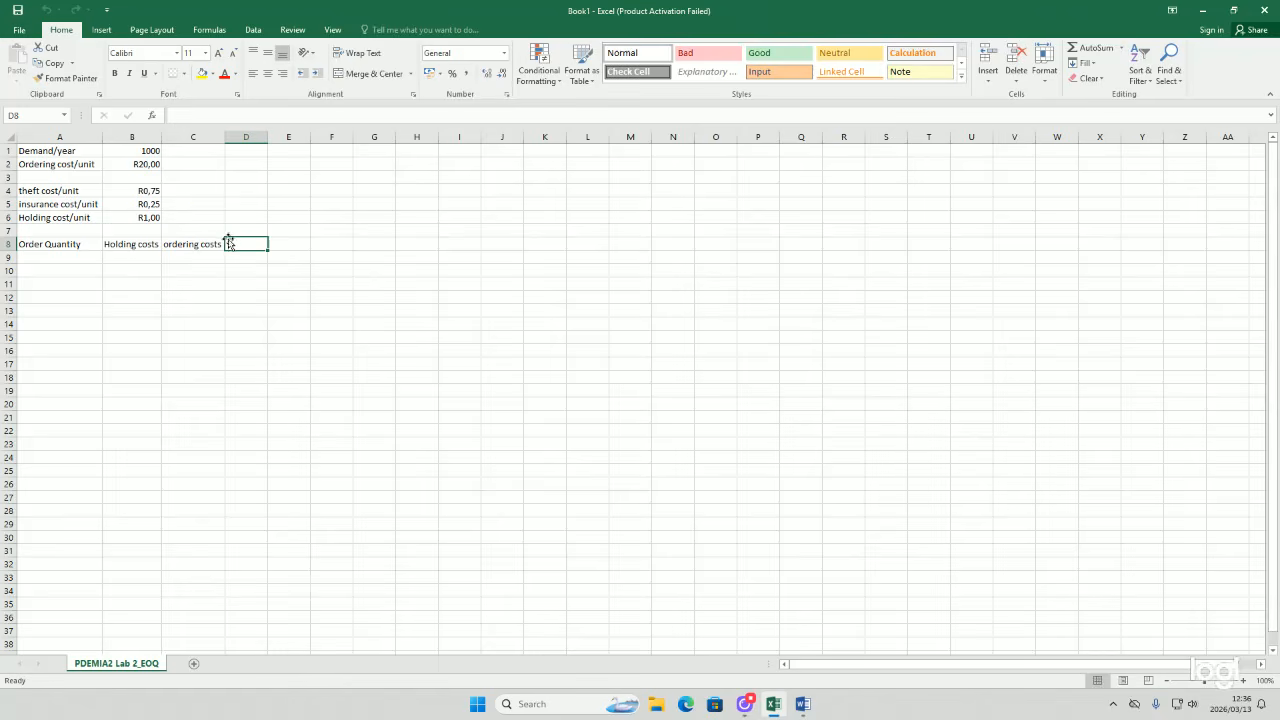
double_click(243, 243)
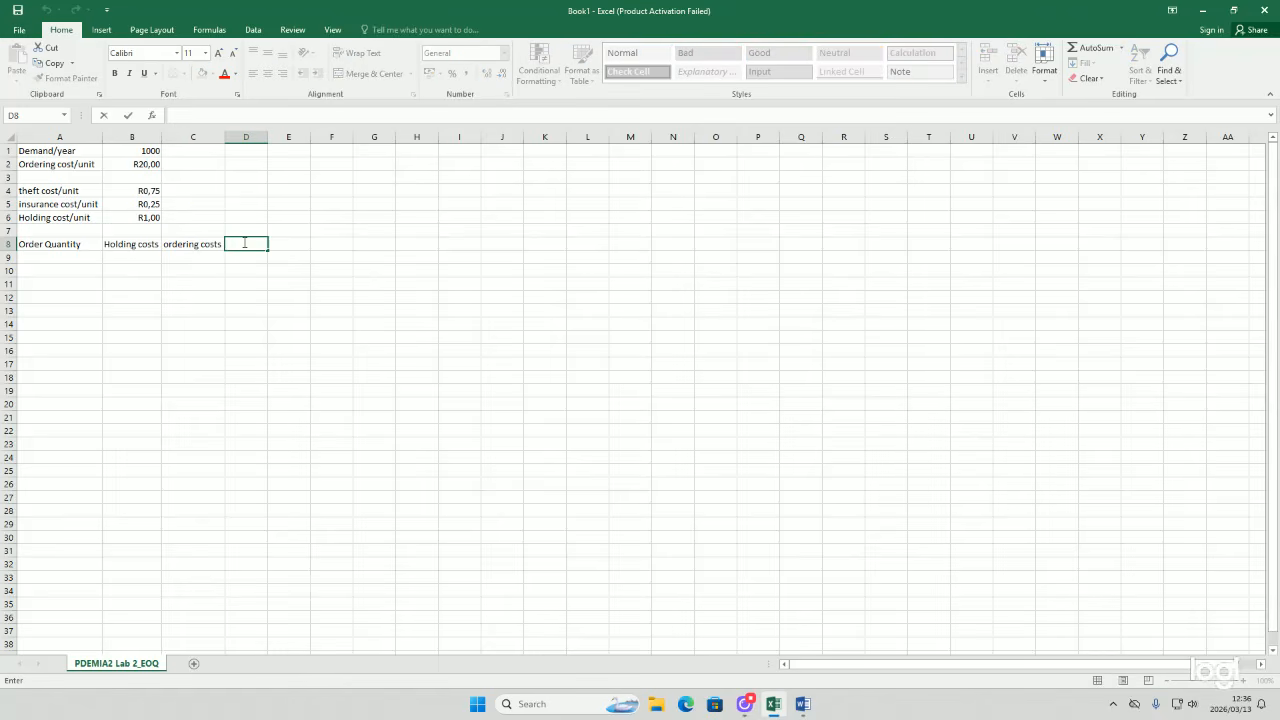
type("Total costs")
key("Return")
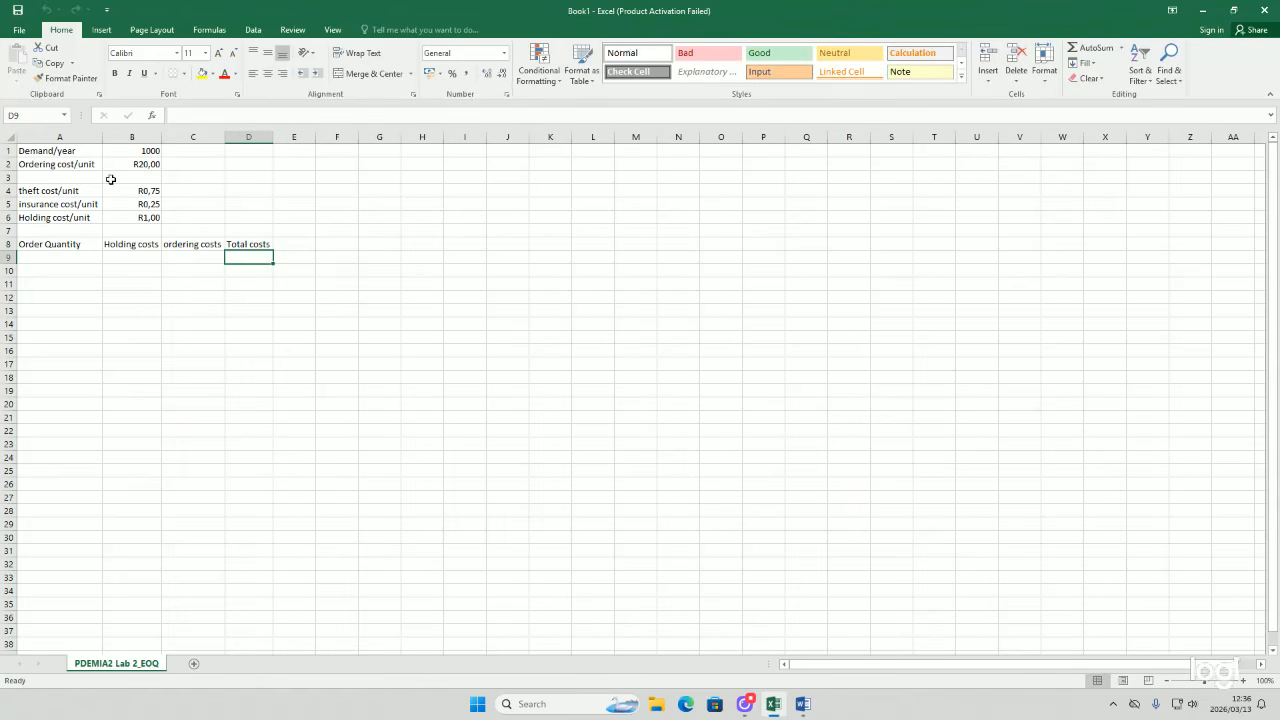
Step: Enter order quantities 50, 100, 150, 200, 250, 300, 350 and 400 down A9:A16
left_click(78, 255)
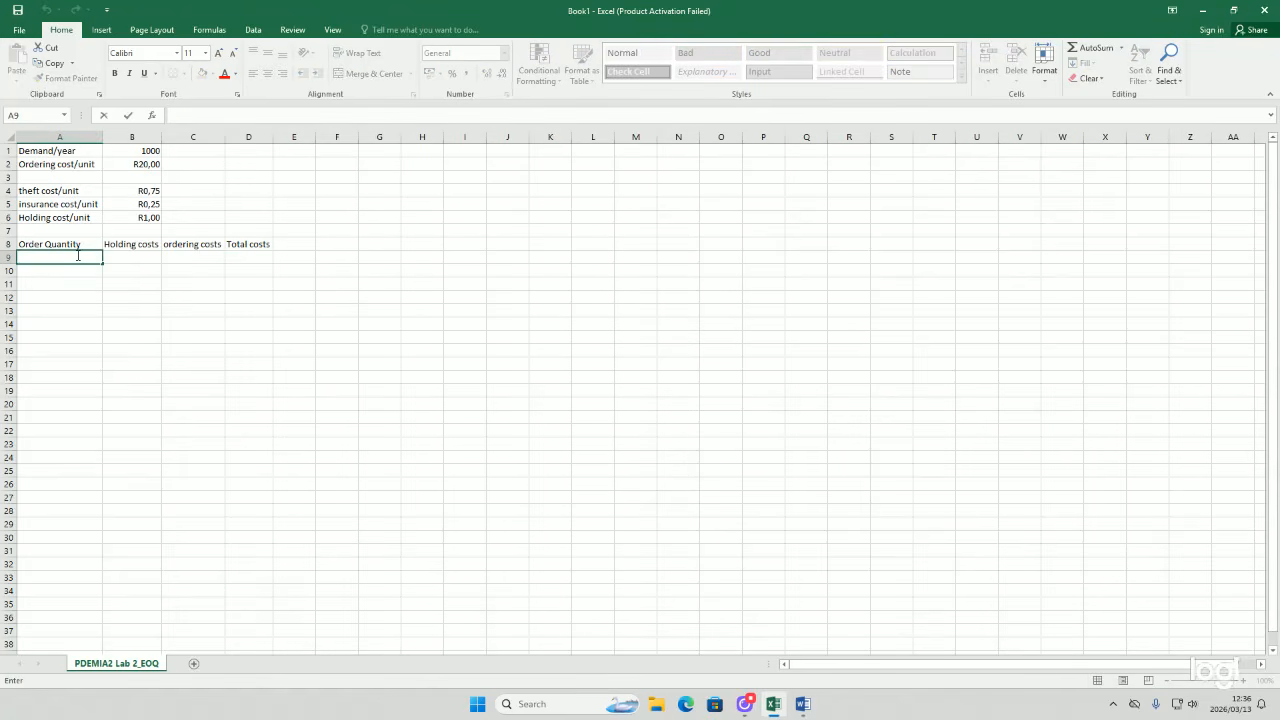
type("=50")
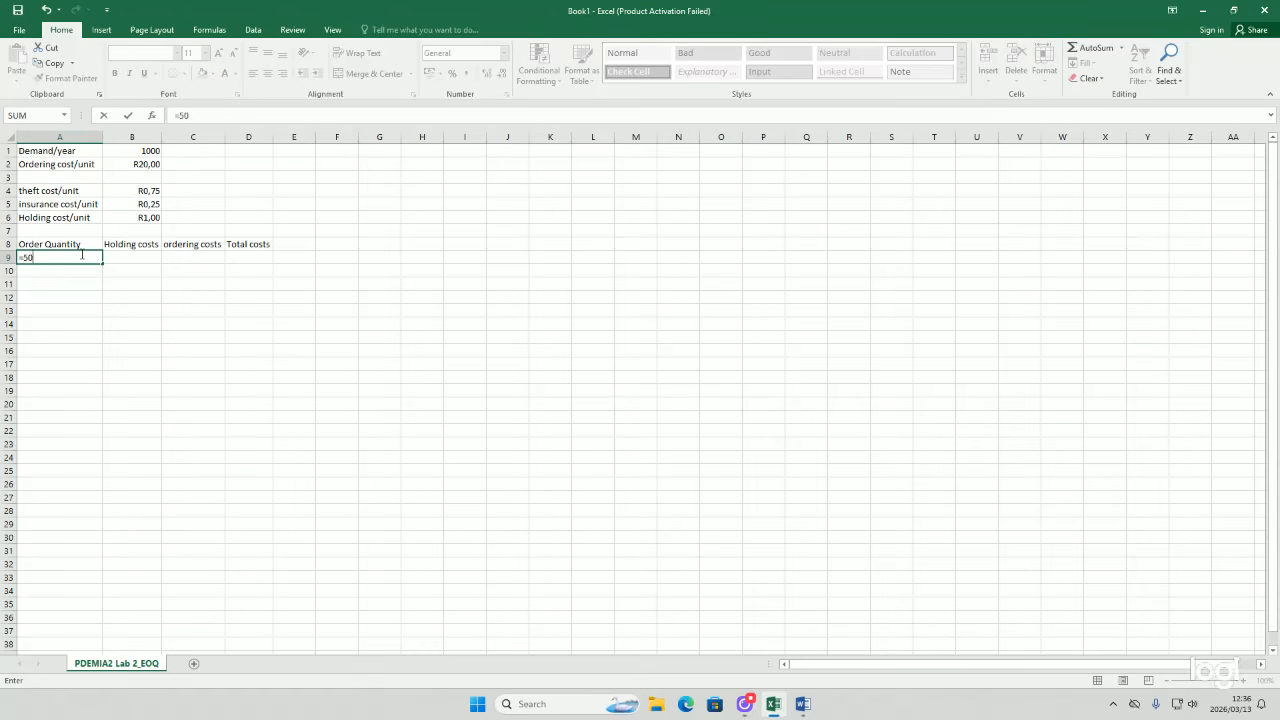
key("Return")
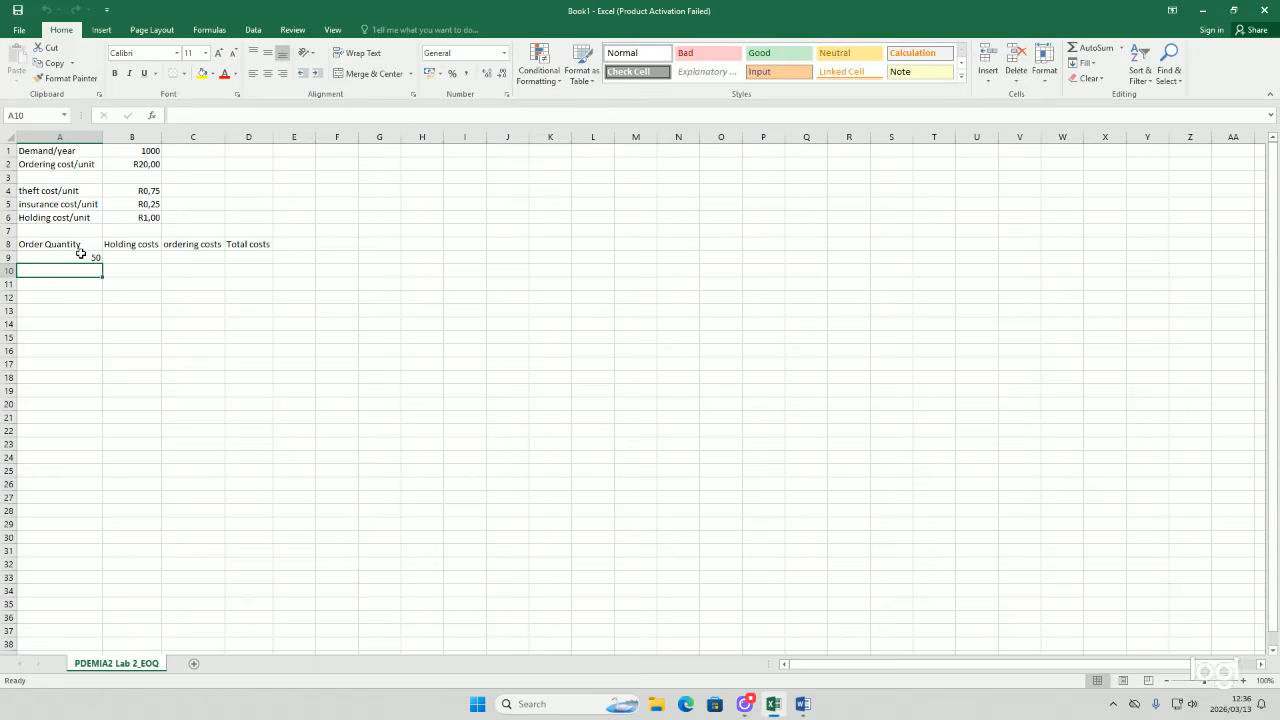
type("100")
key("BackSpace")
key("BackSpace")
key("BackSpace")
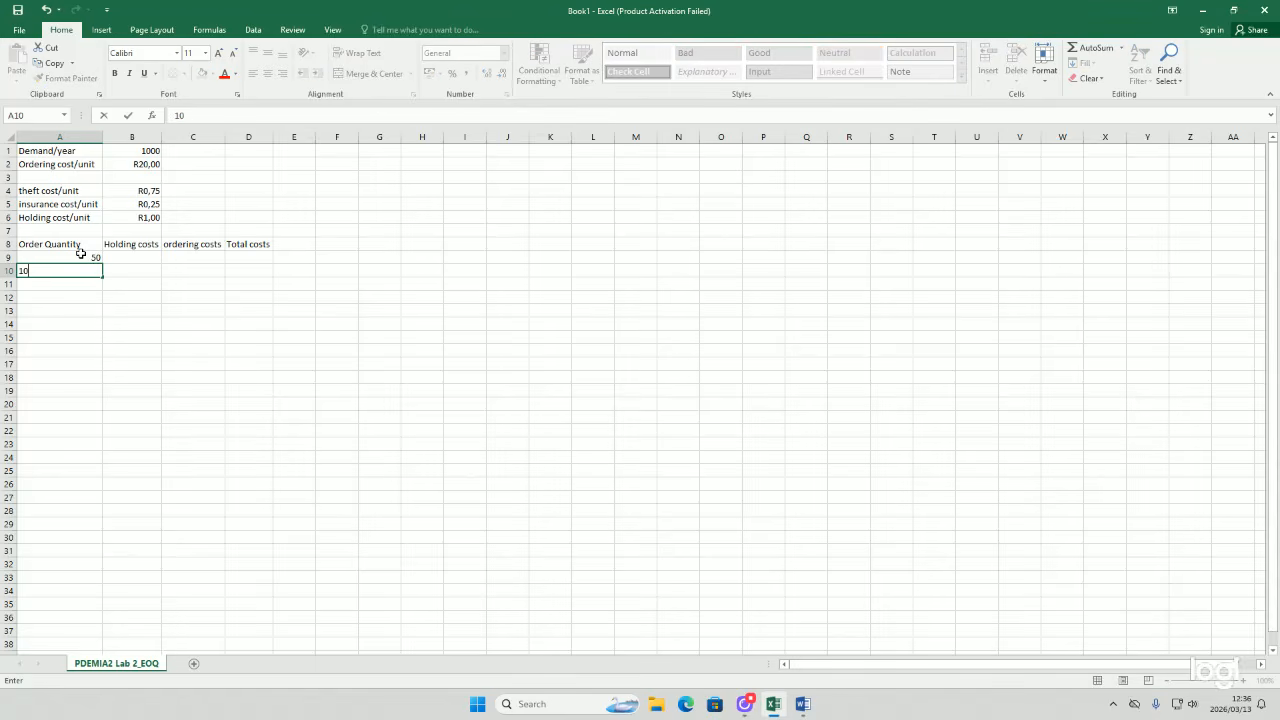
type("=100")
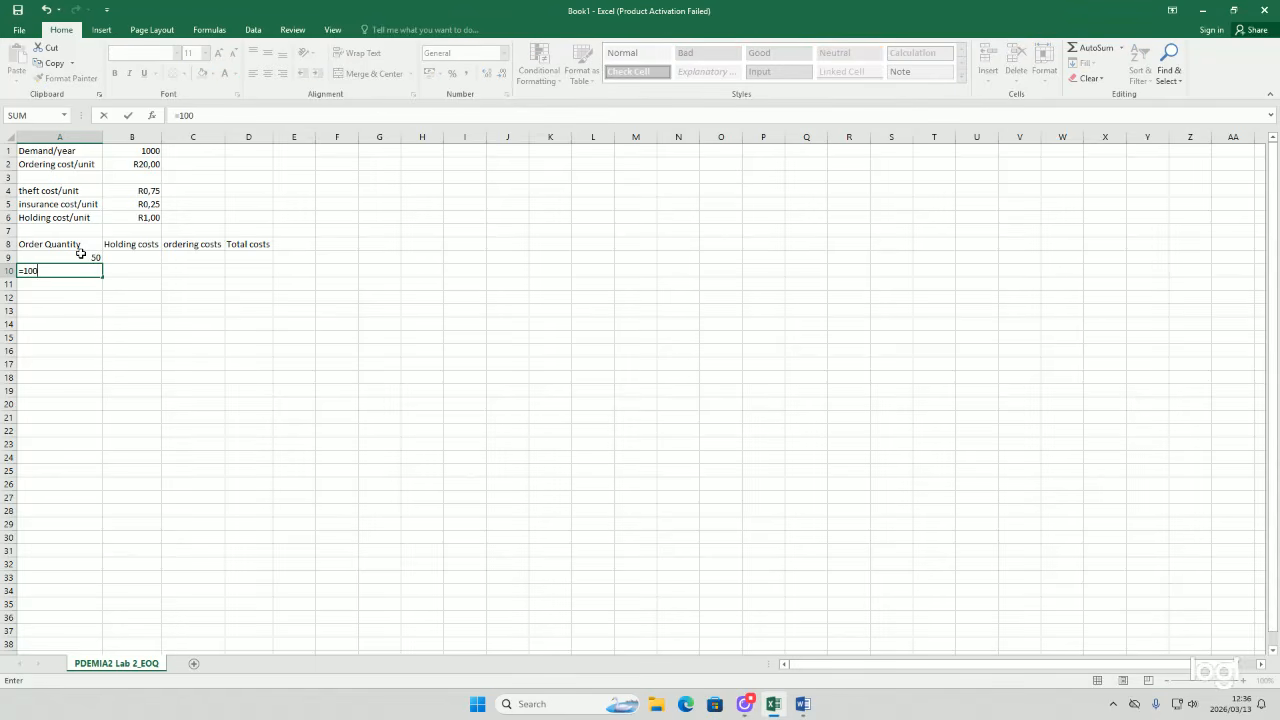
key("Return")
type("=150")
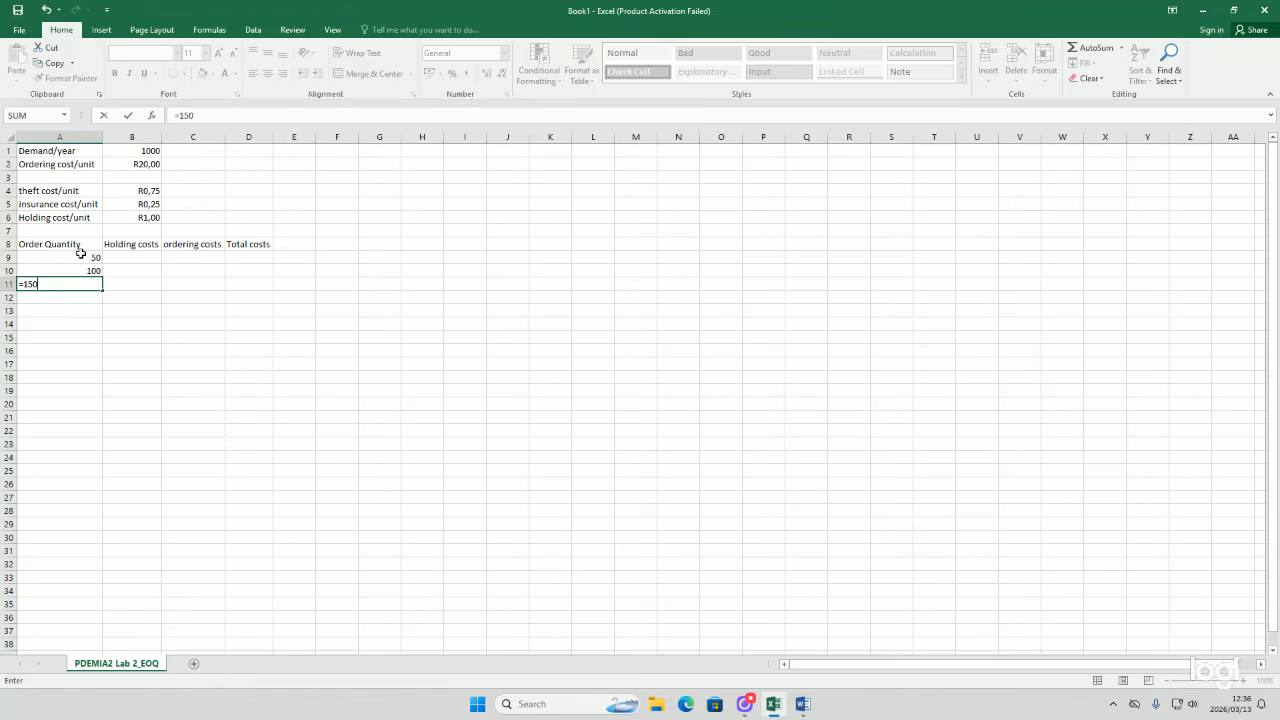
key("Return")
type("=")
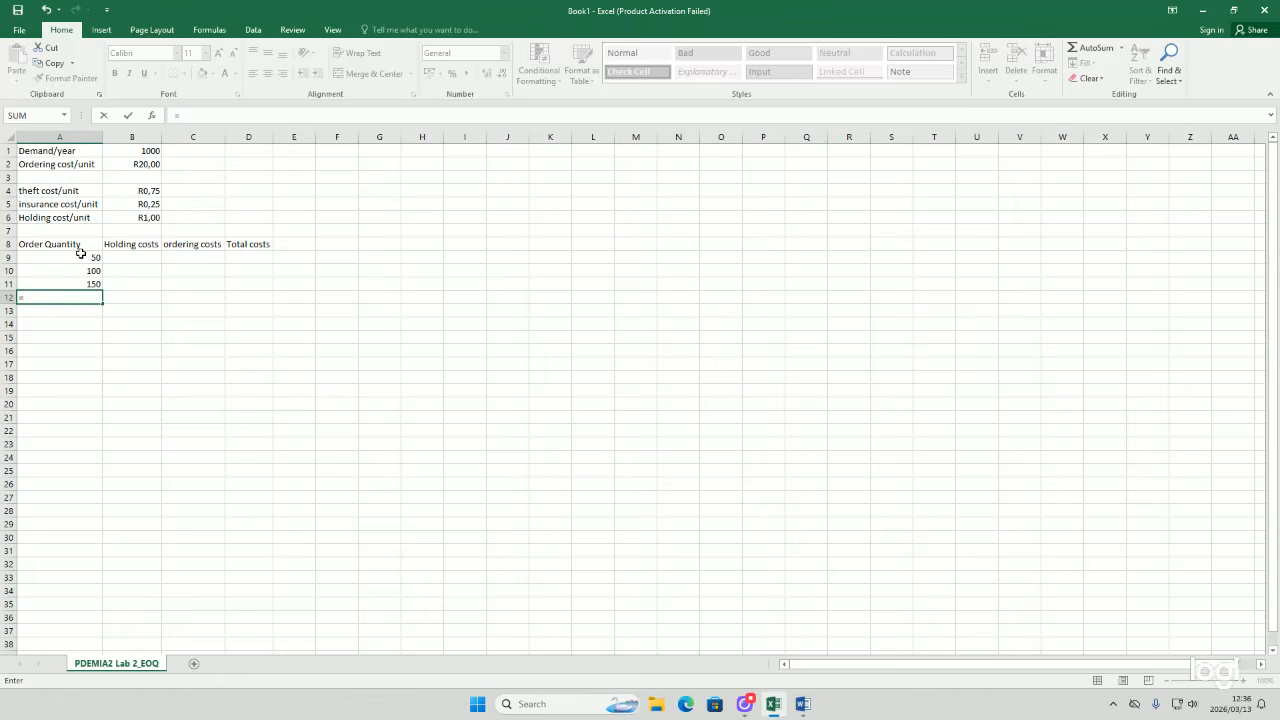
type("200")
key("Return")
type("=2")
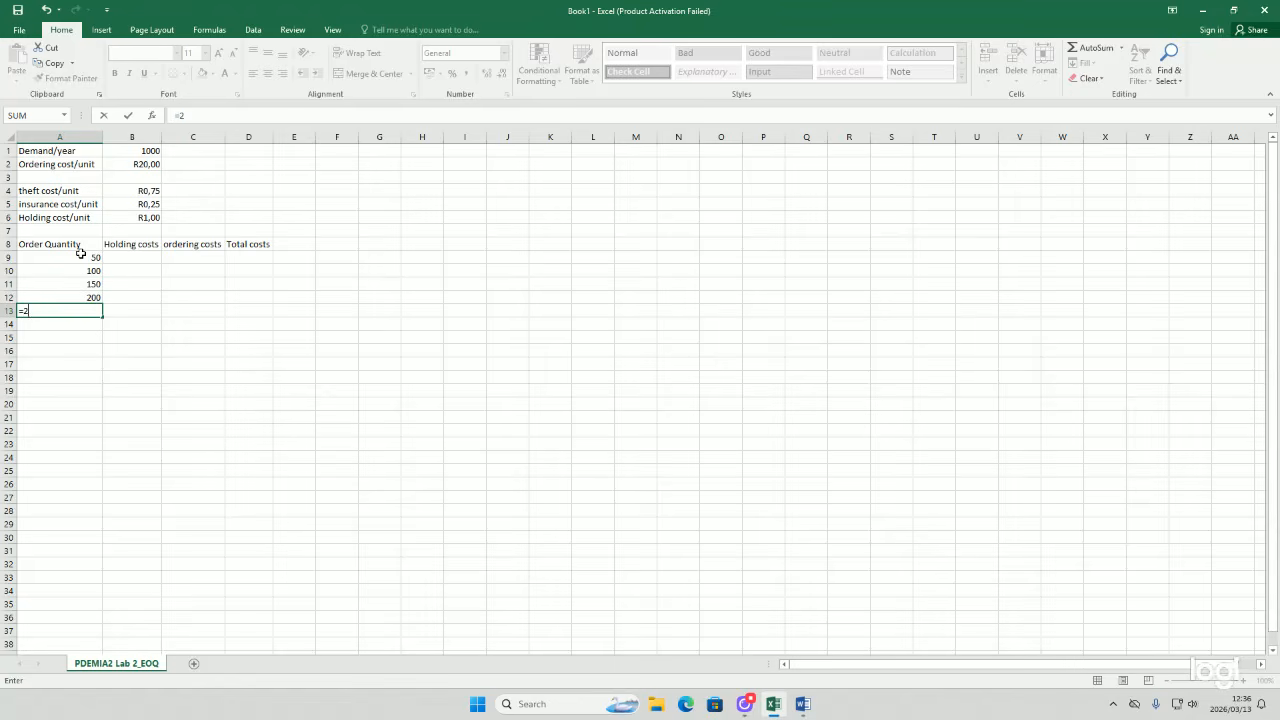
type("50")
key("Return")
type("=300")
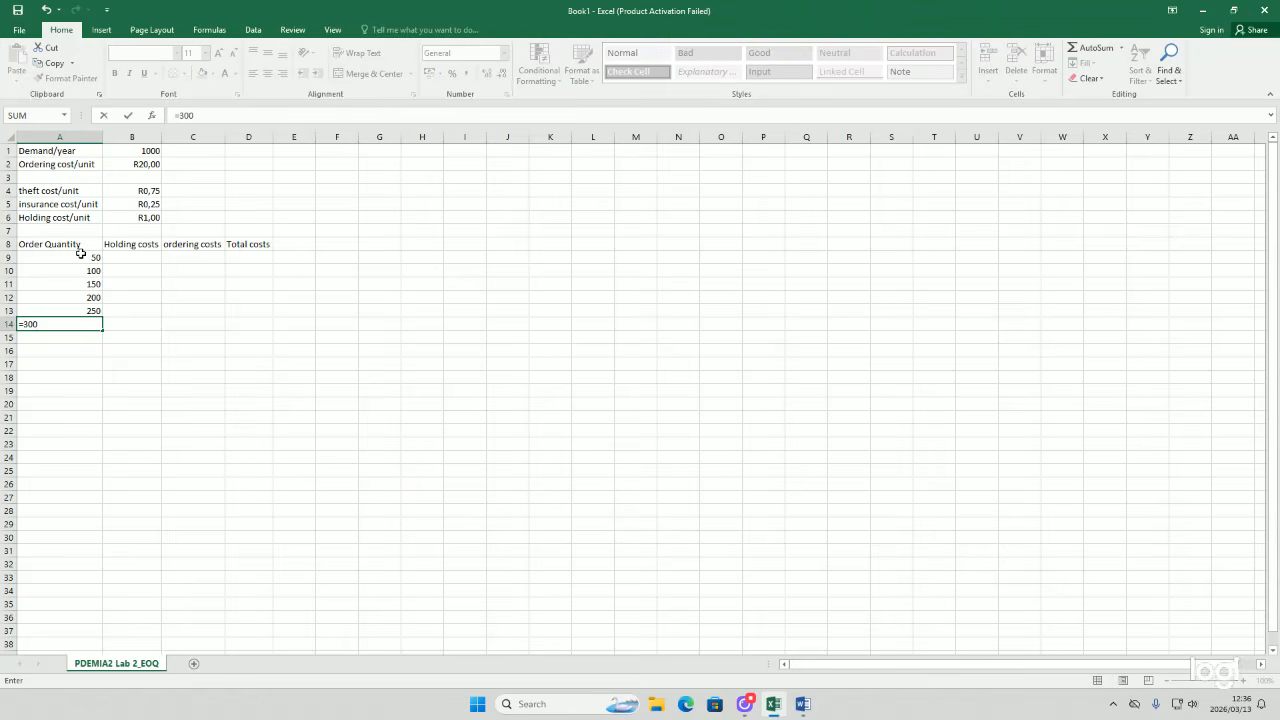
key("Return")
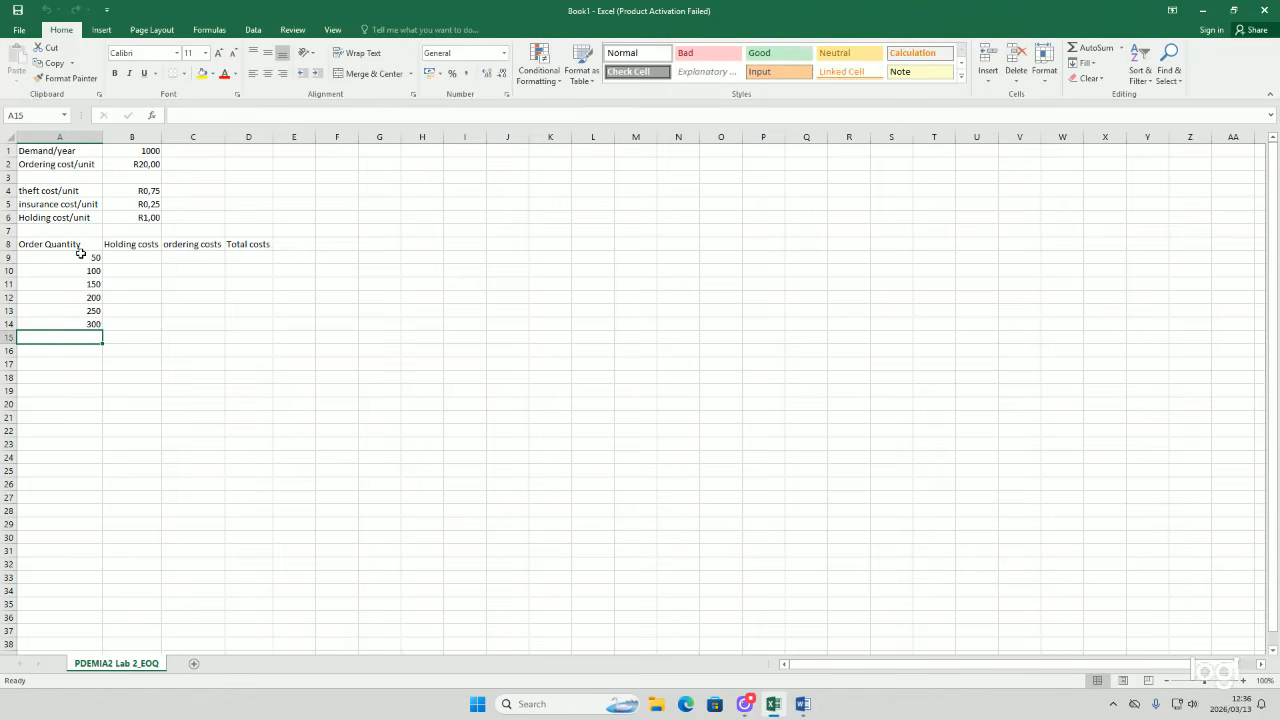
type("=350")
key("Return")
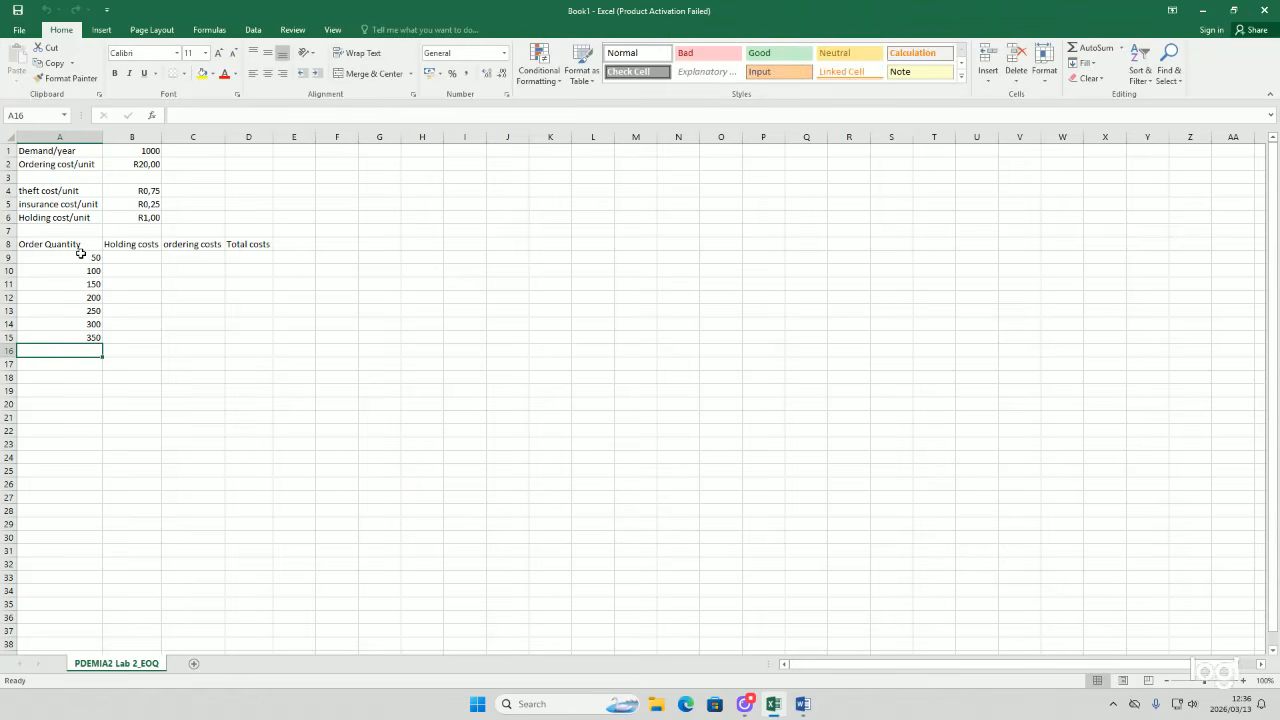
type("=400")
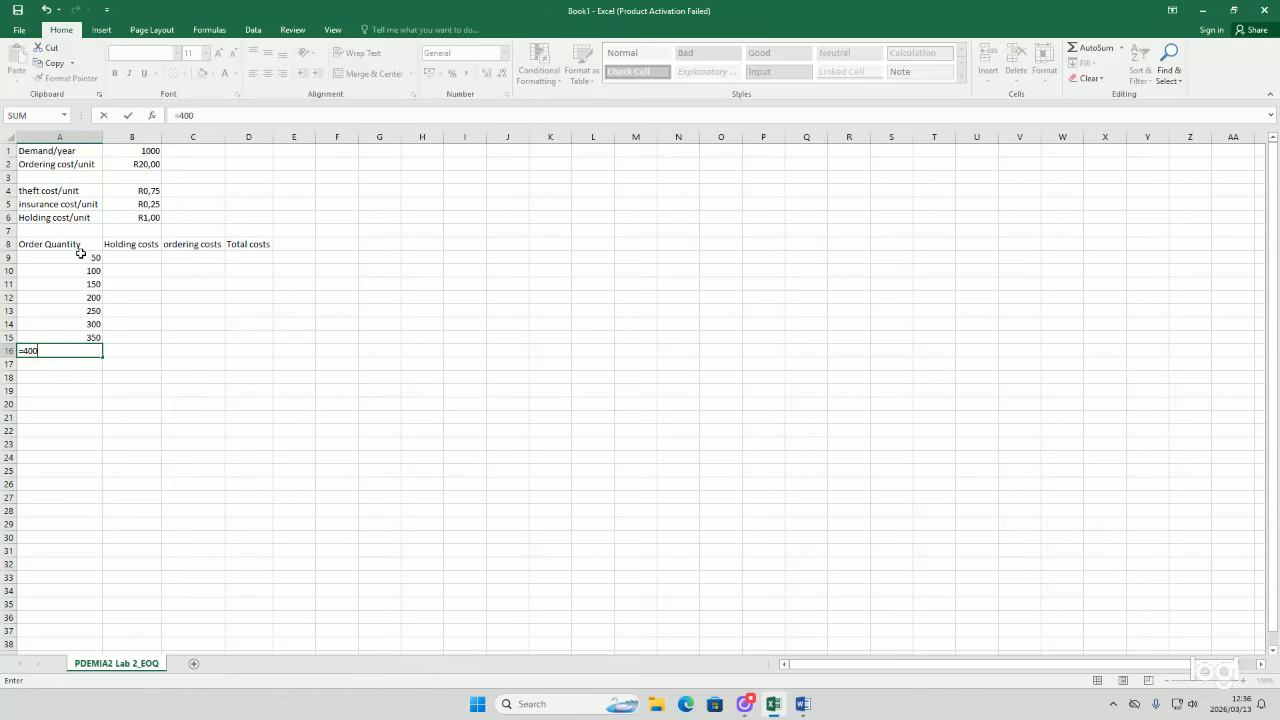
key("Return")
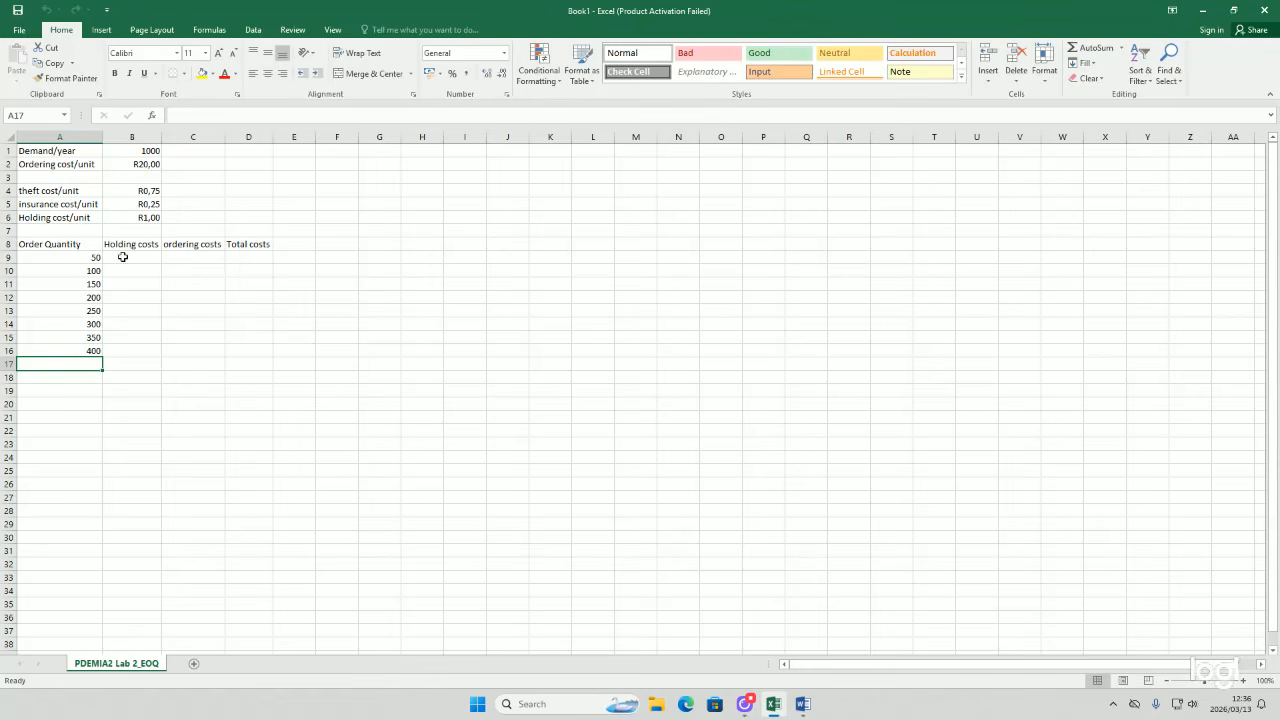
Step: Enter the holding cost formula =B6*(A9/2) in B9
left_click(124, 257)
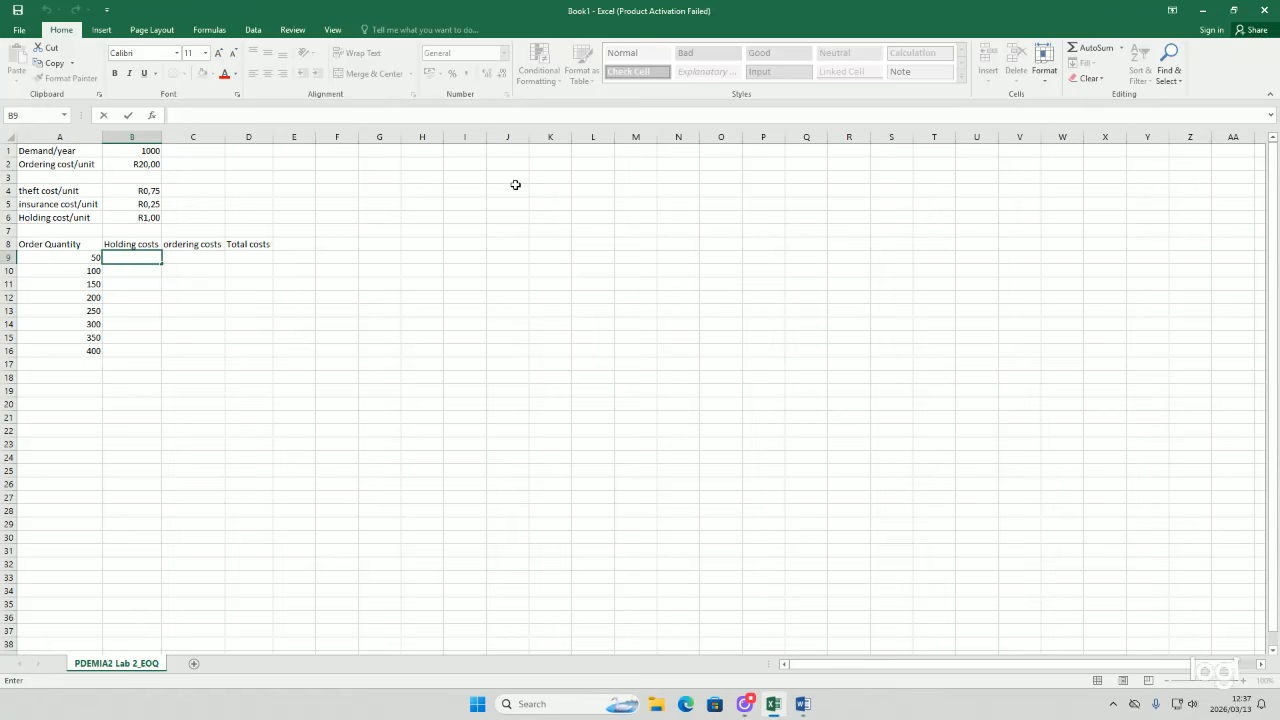
type("=")
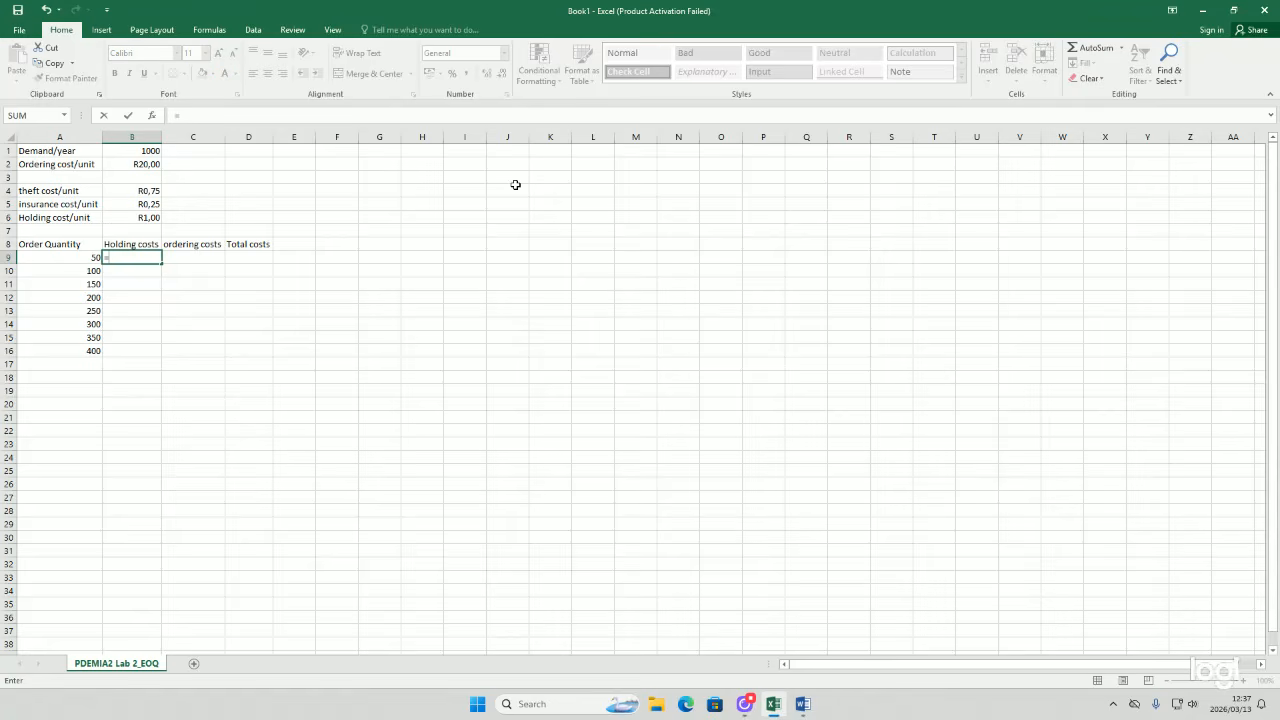
left_click(112, 217)
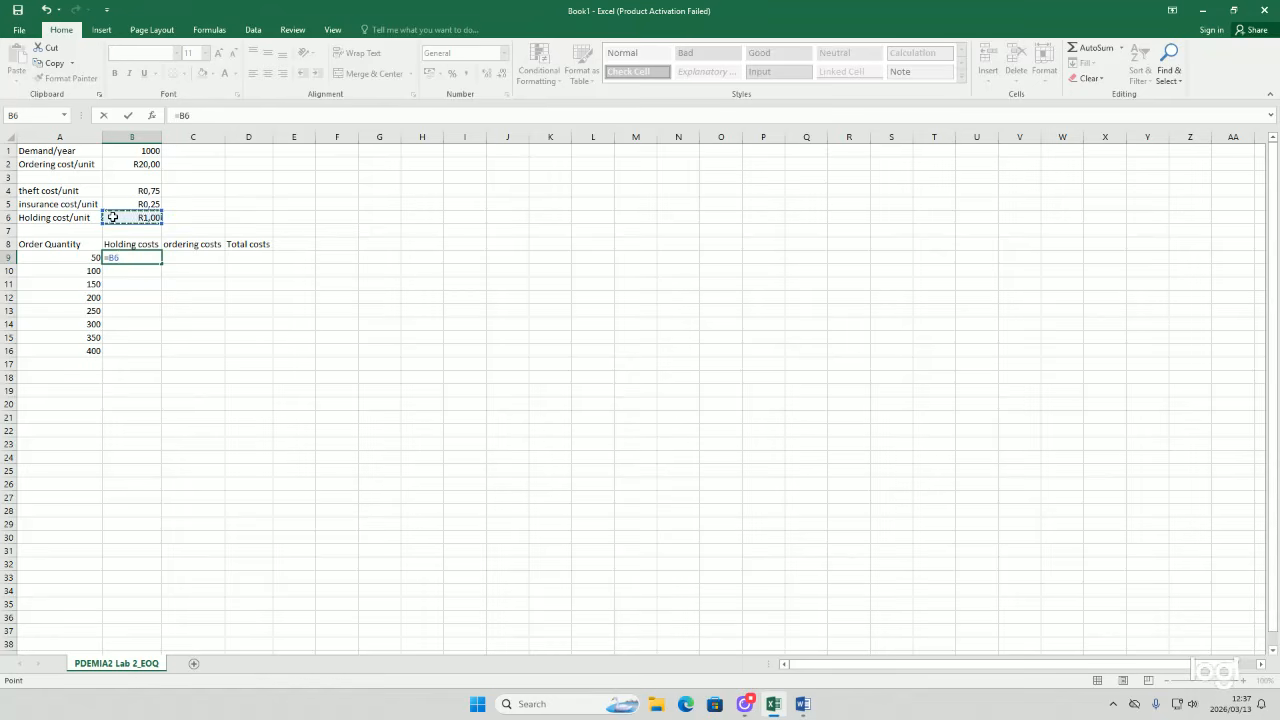
type("*(")
left_click(94, 256)
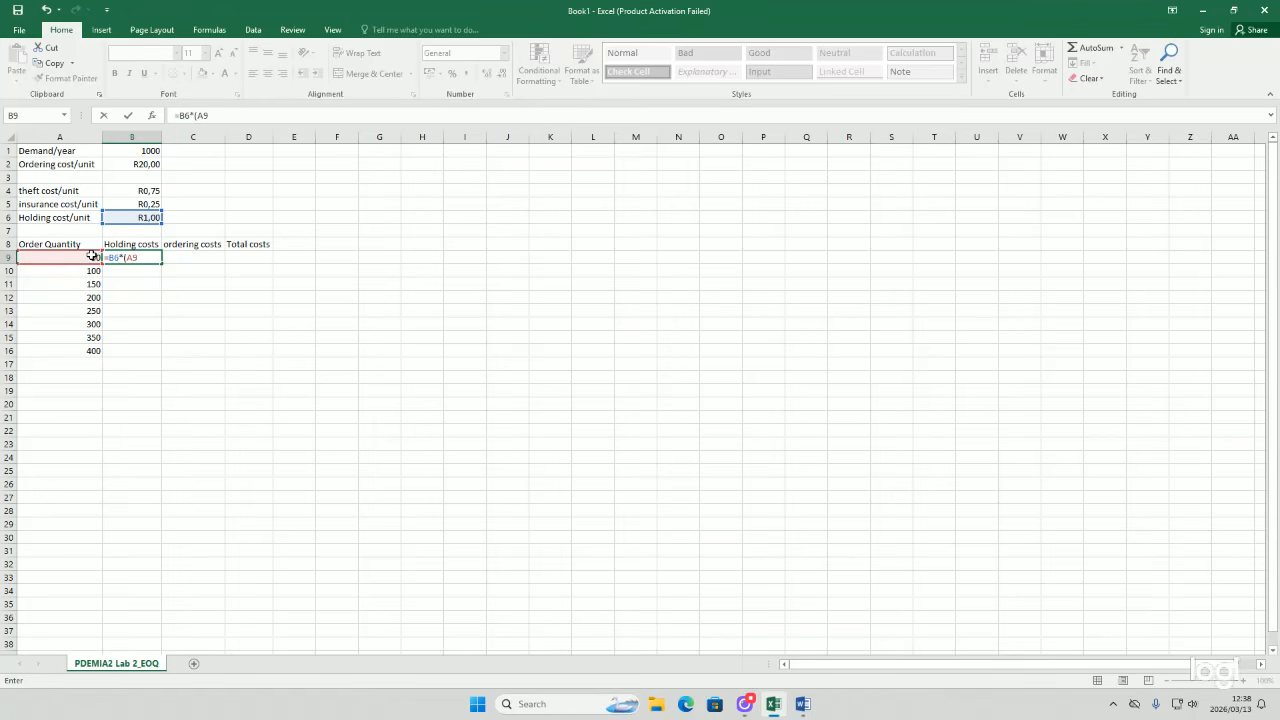
type("/2")
key("Return")
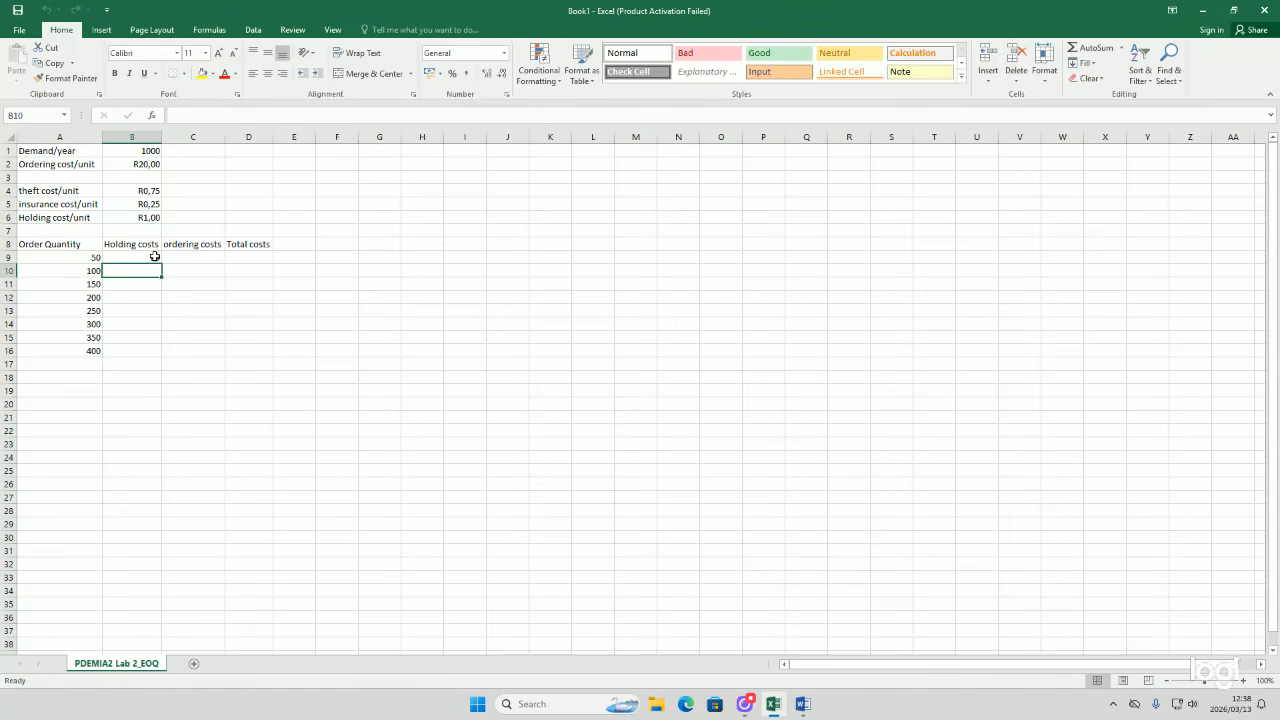
Step: Make the B6 reference in B9's formula absolute as $B$6 and fill the formula down to B16
left_click(135, 257)
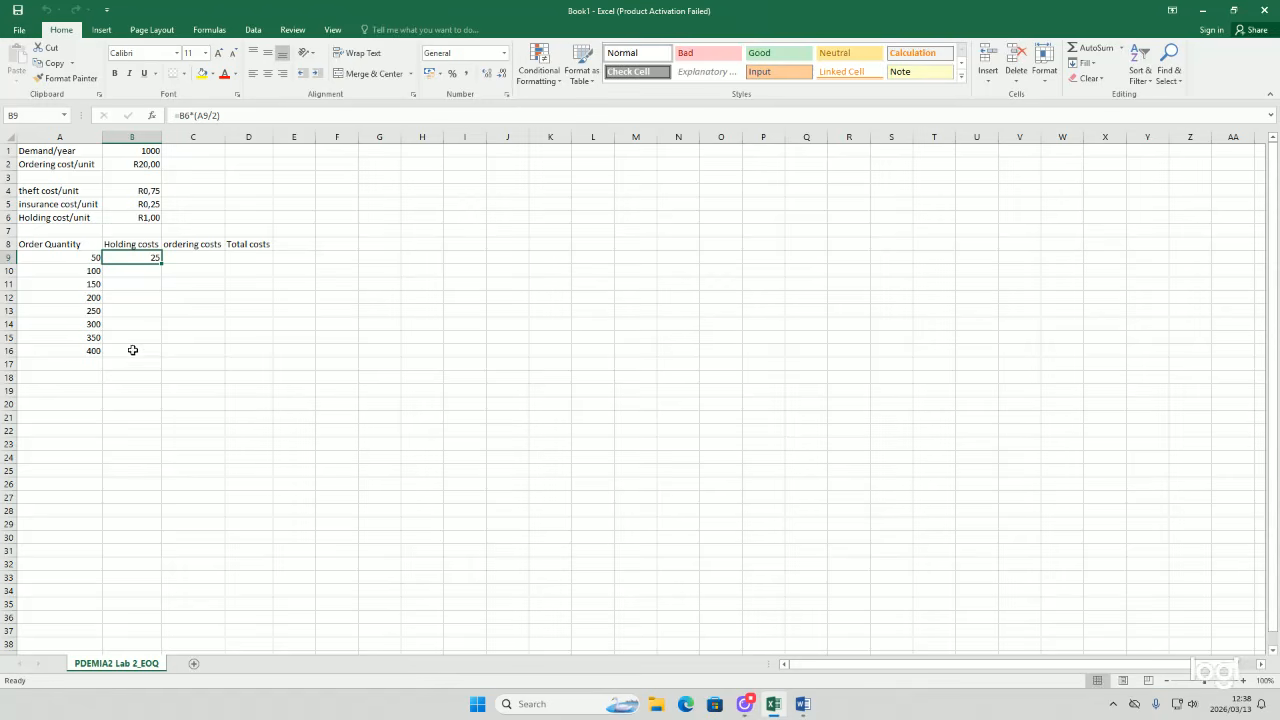
double_click(128, 256)
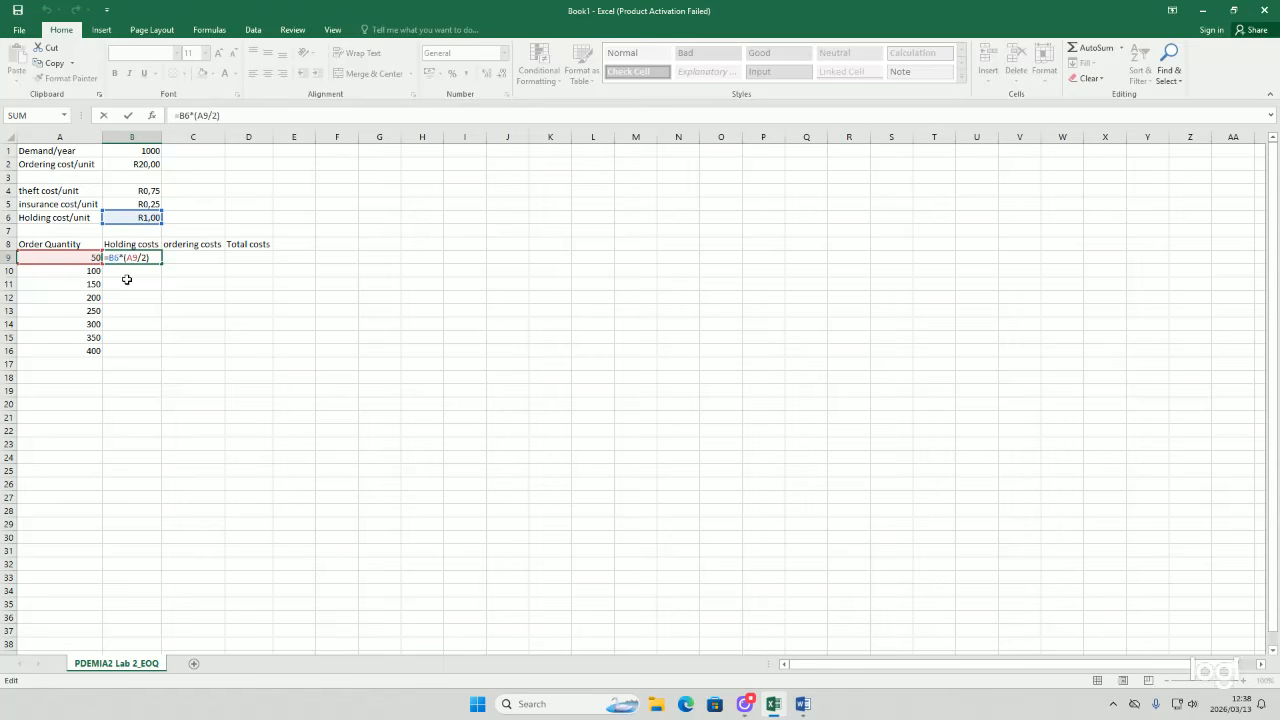
type("$")
key("Left")
key("Left")
type("$")
key("Return")
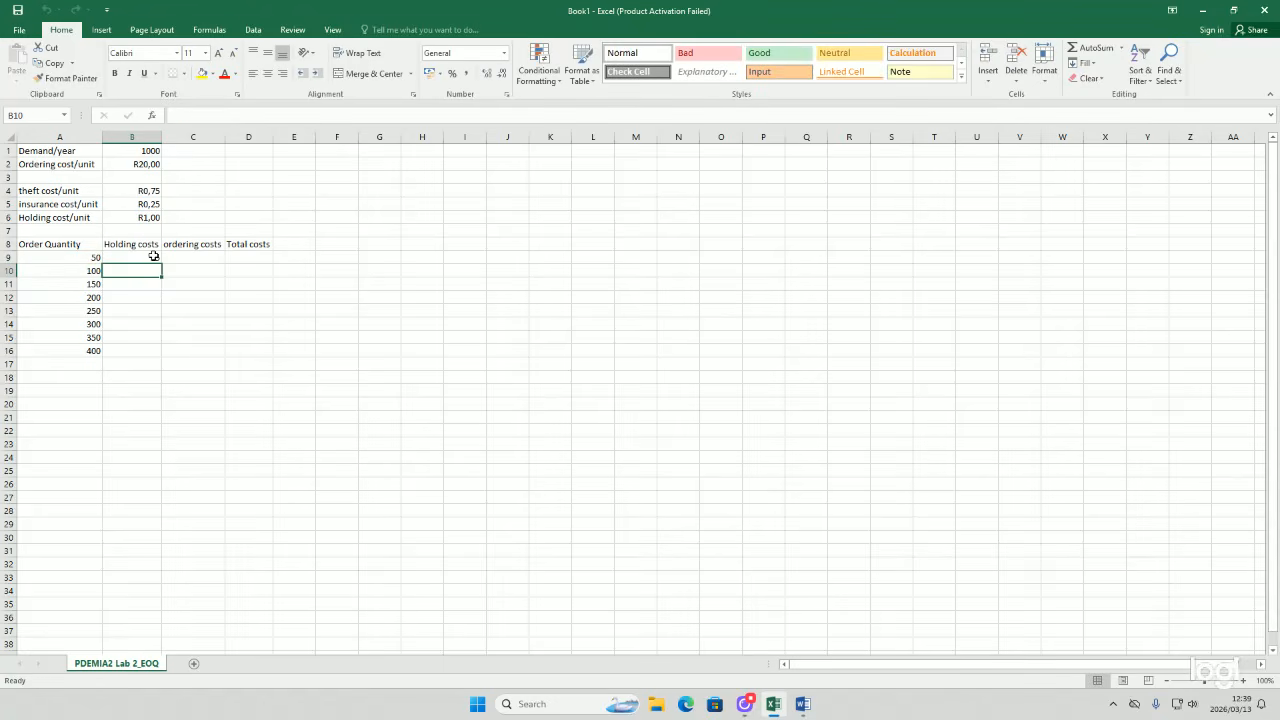
left_click(158, 258)
left_click_drag(163, 259, 157, 354)
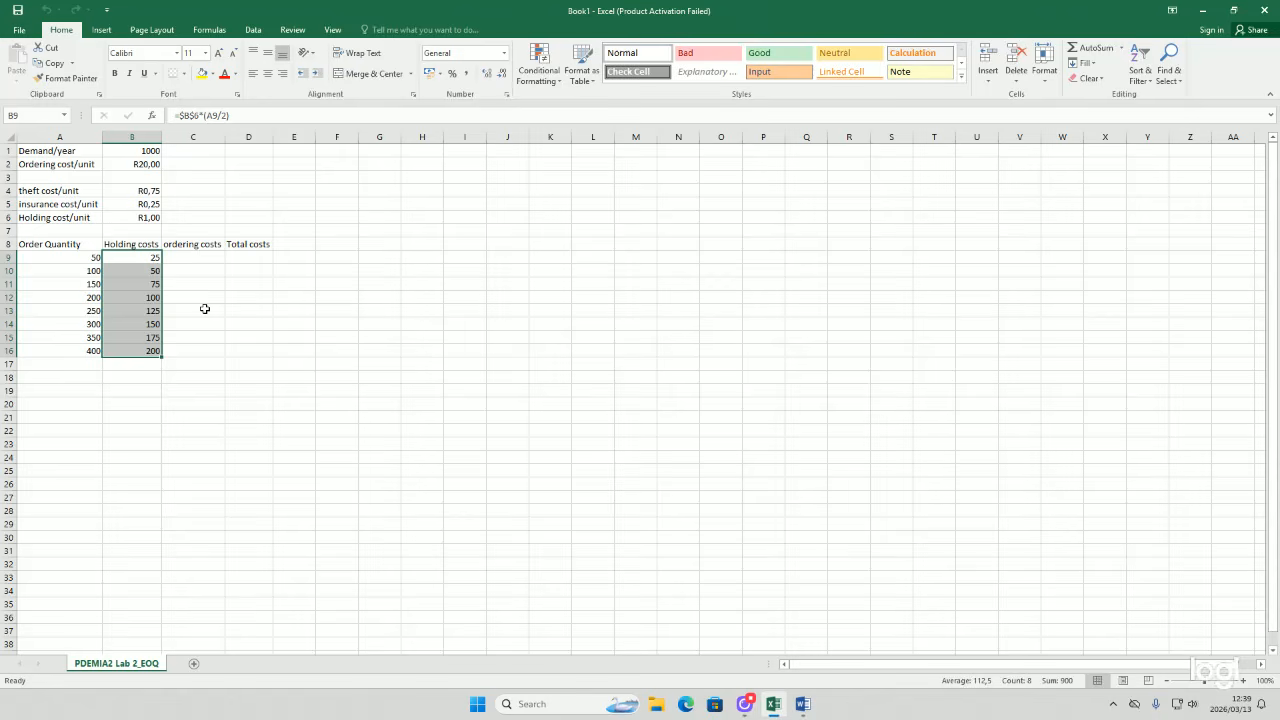
Step: Enter the ordering cost formula =$B$2*($B$1/A9) in C9, with B2 and B1 as absolute references
left_click(204, 259)
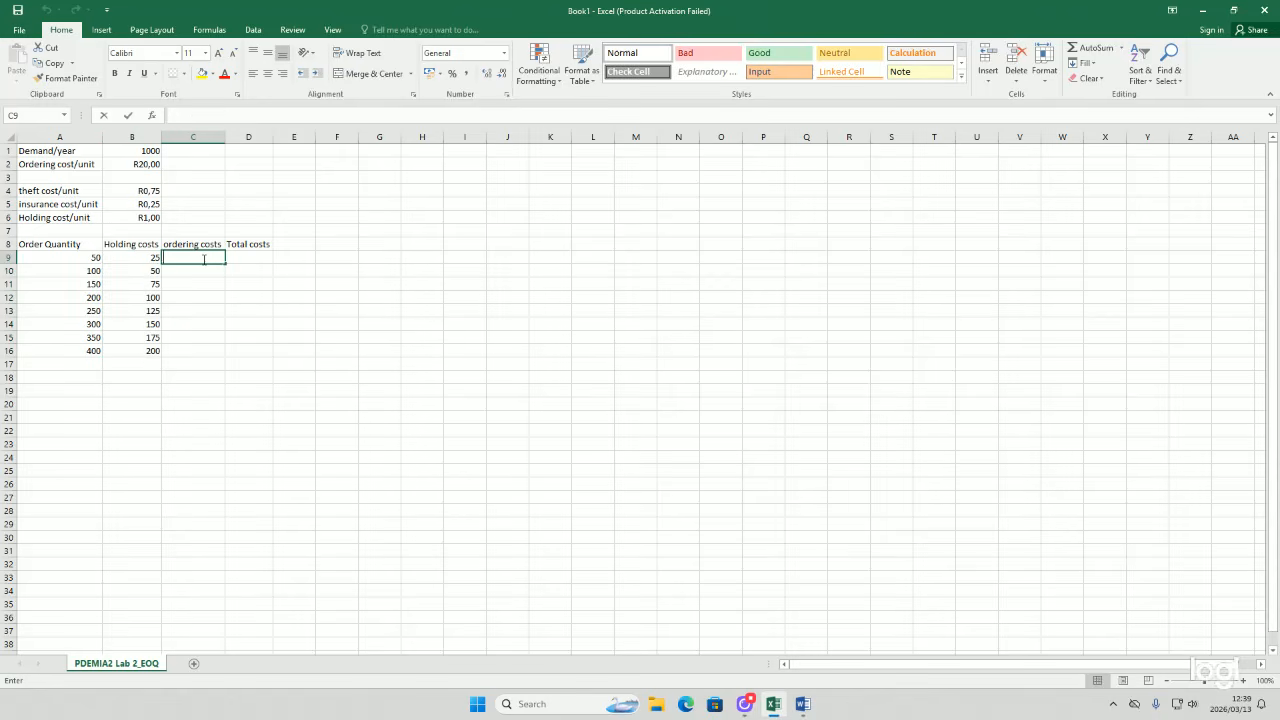
type("=")
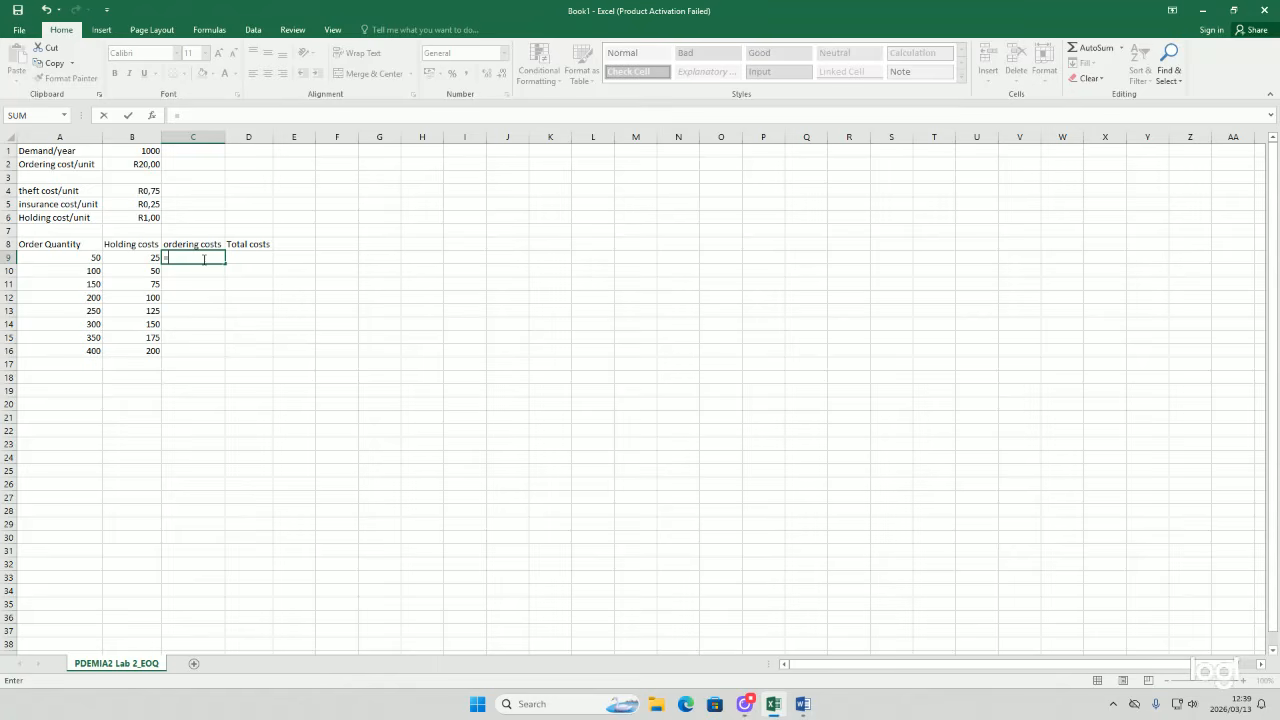
type("=")
left_click(128, 164)
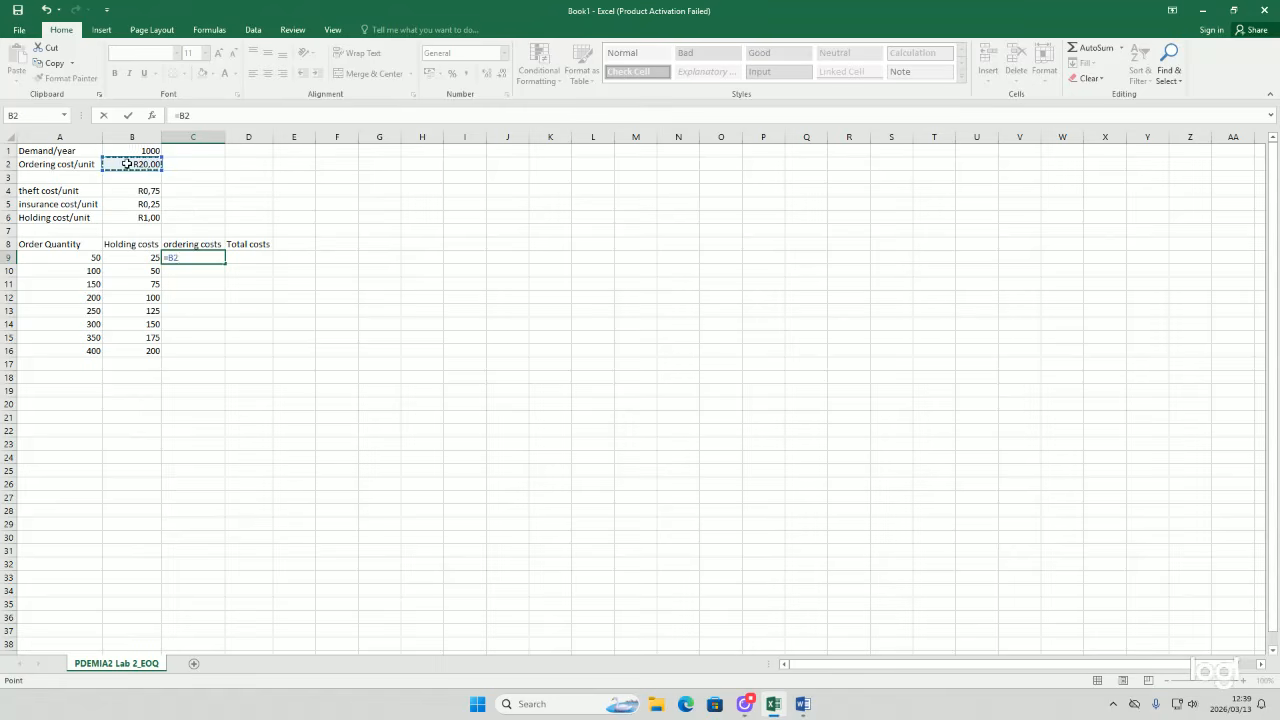
type("*(")
left_click(158, 151)
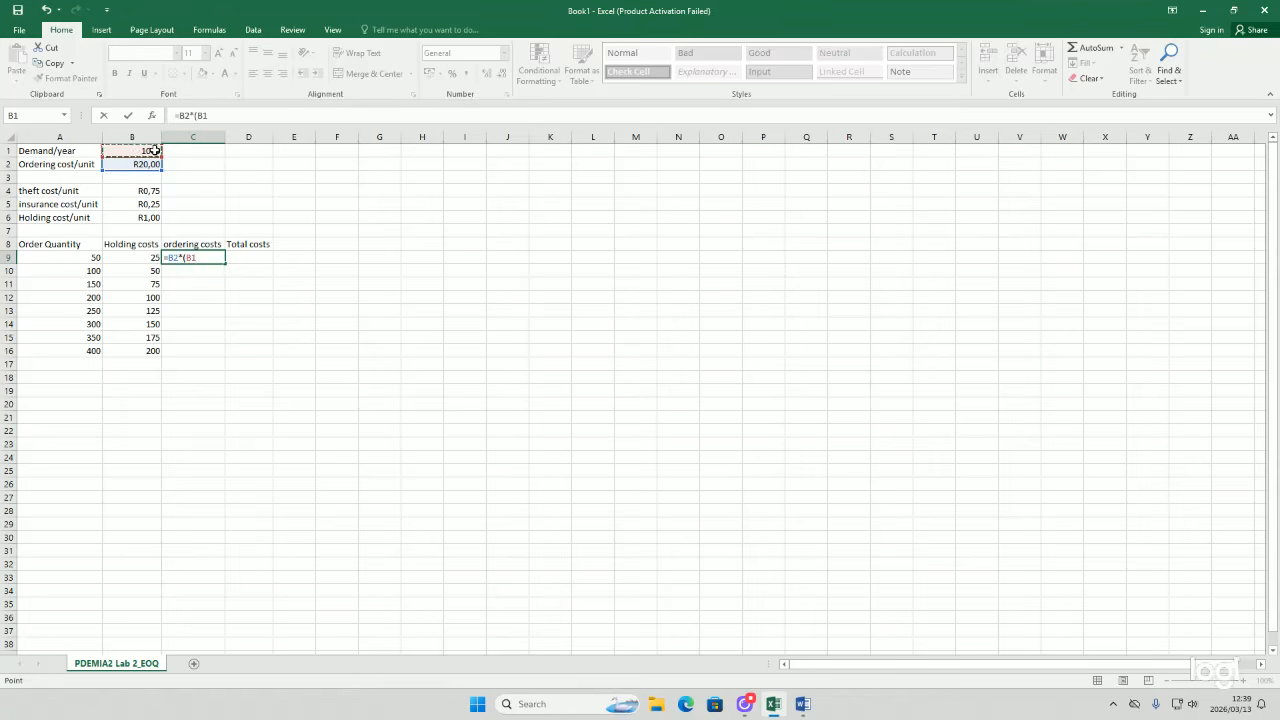
type("/")
left_click(66, 257)
type(")")
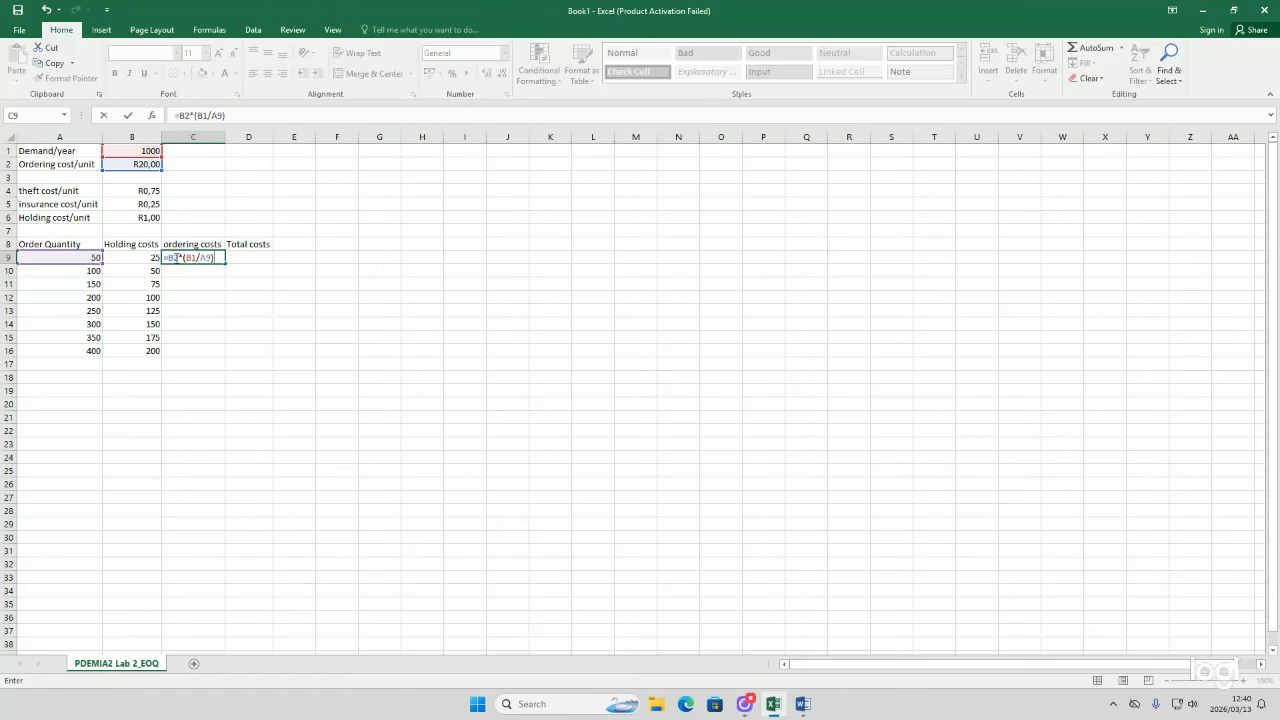
left_click(175, 257)
type("%")
key("BackSpace")
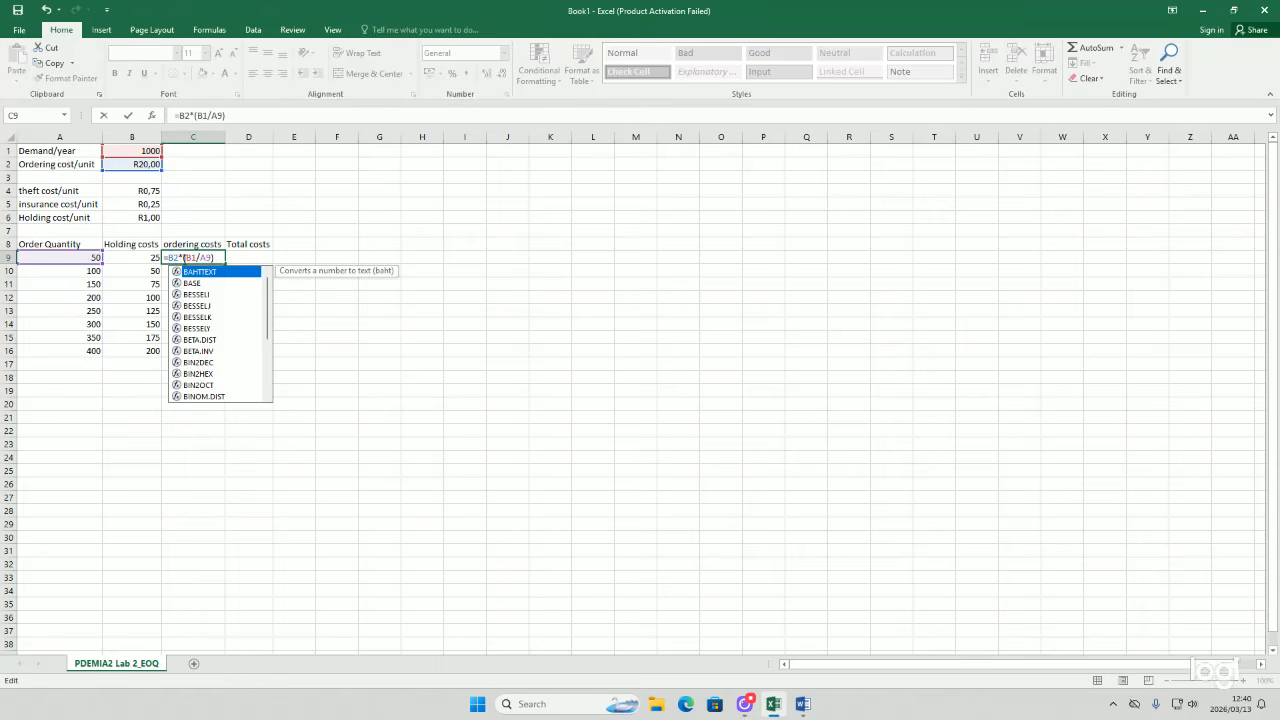
type("$")
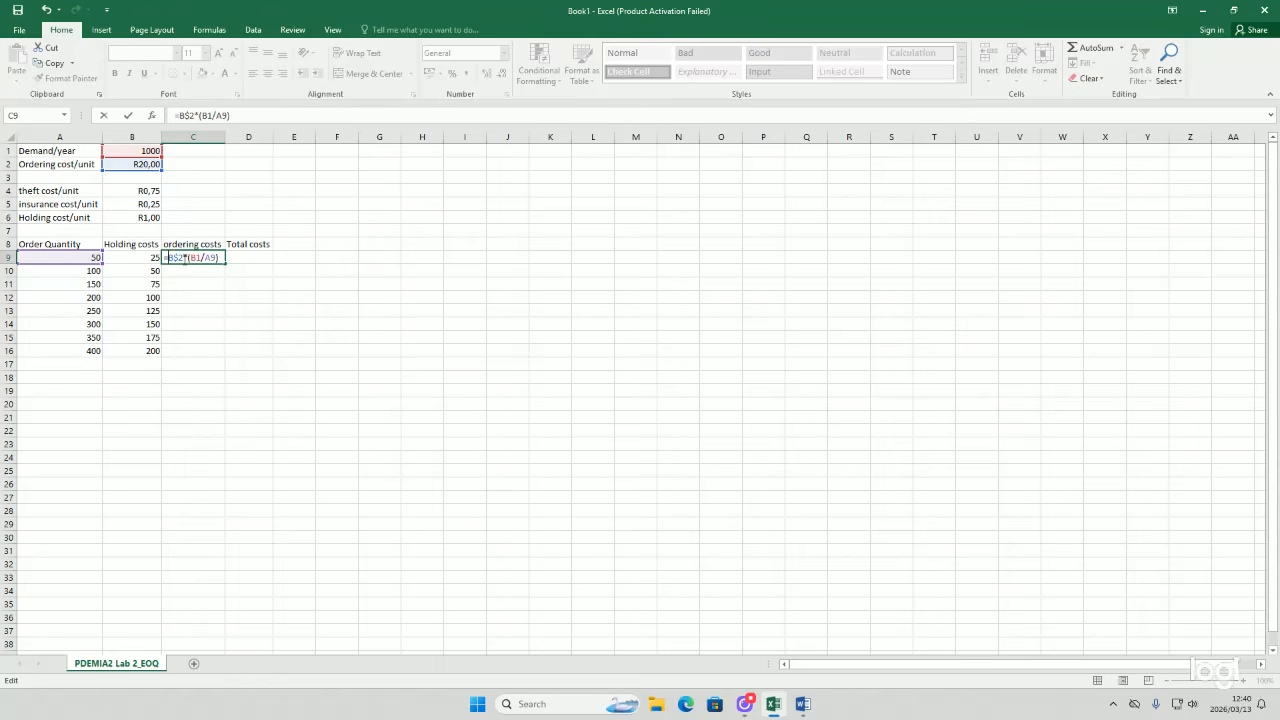
key("Left")
key("Left")
type("$")
type("$")
type("$")
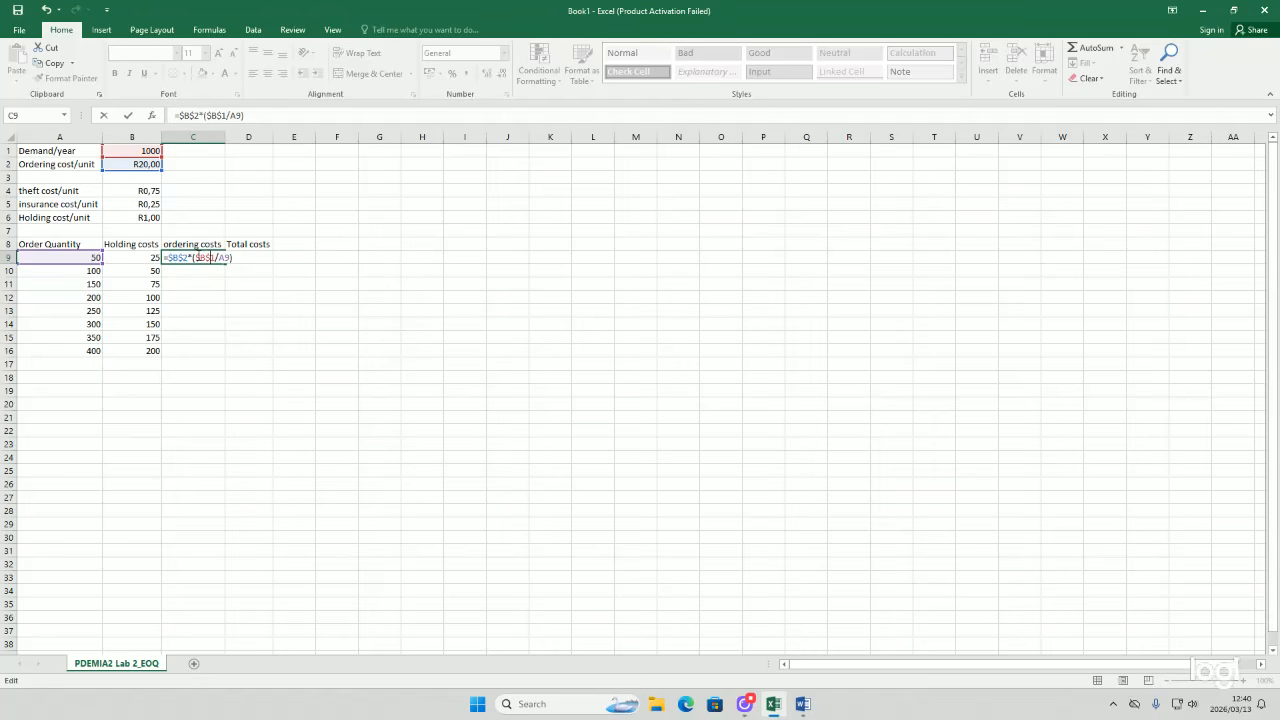
key("Return")
Step: Fill the ordering cost formula from C9 down to C16
left_click(206, 257)
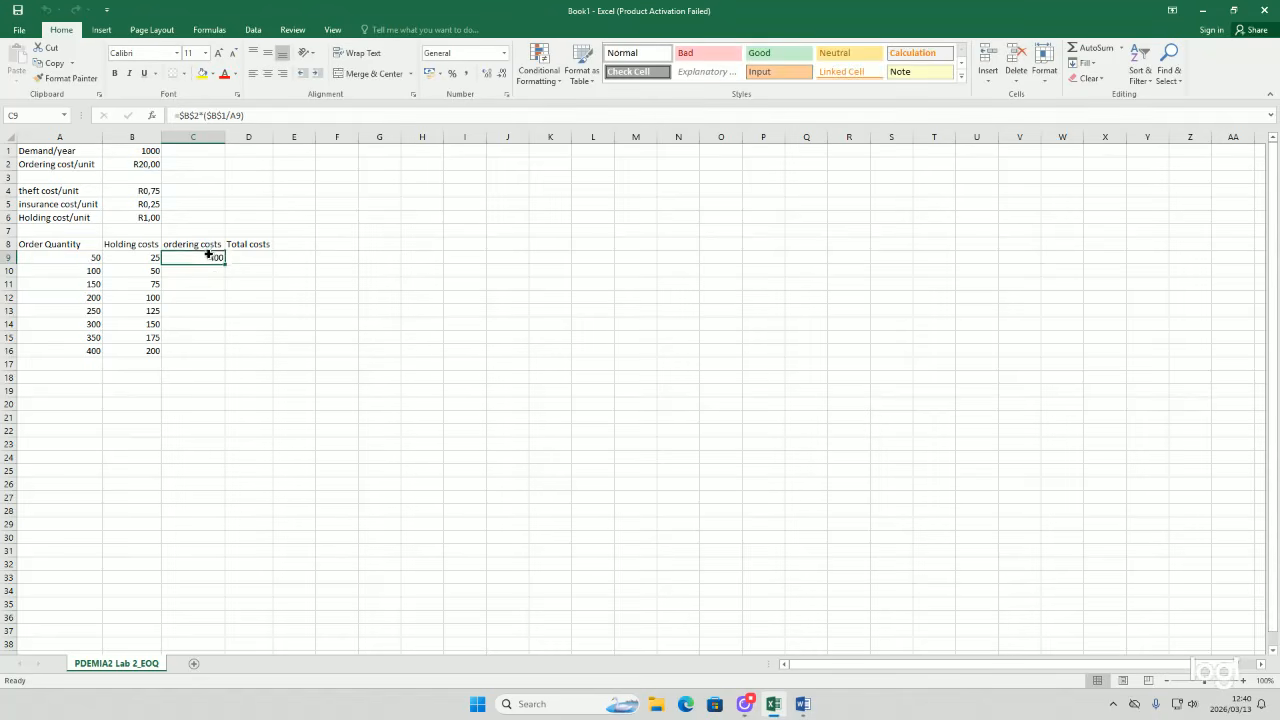
double_click(193, 258)
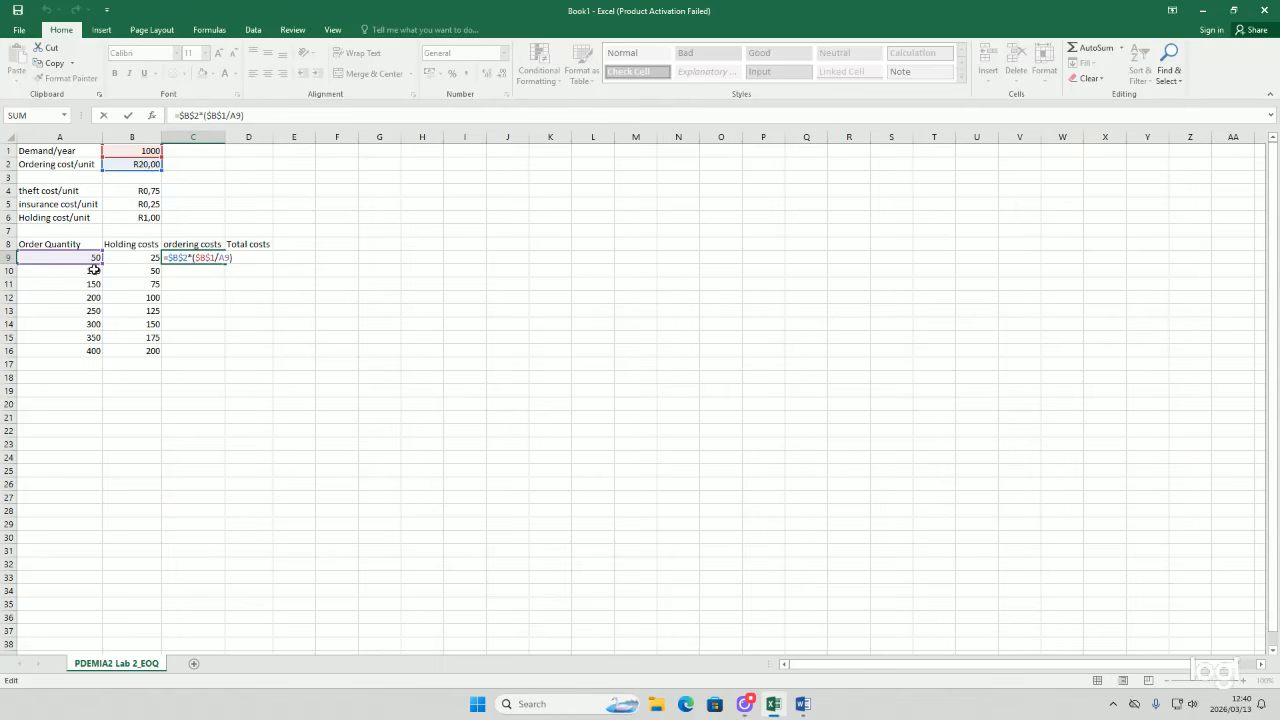
key("Return")
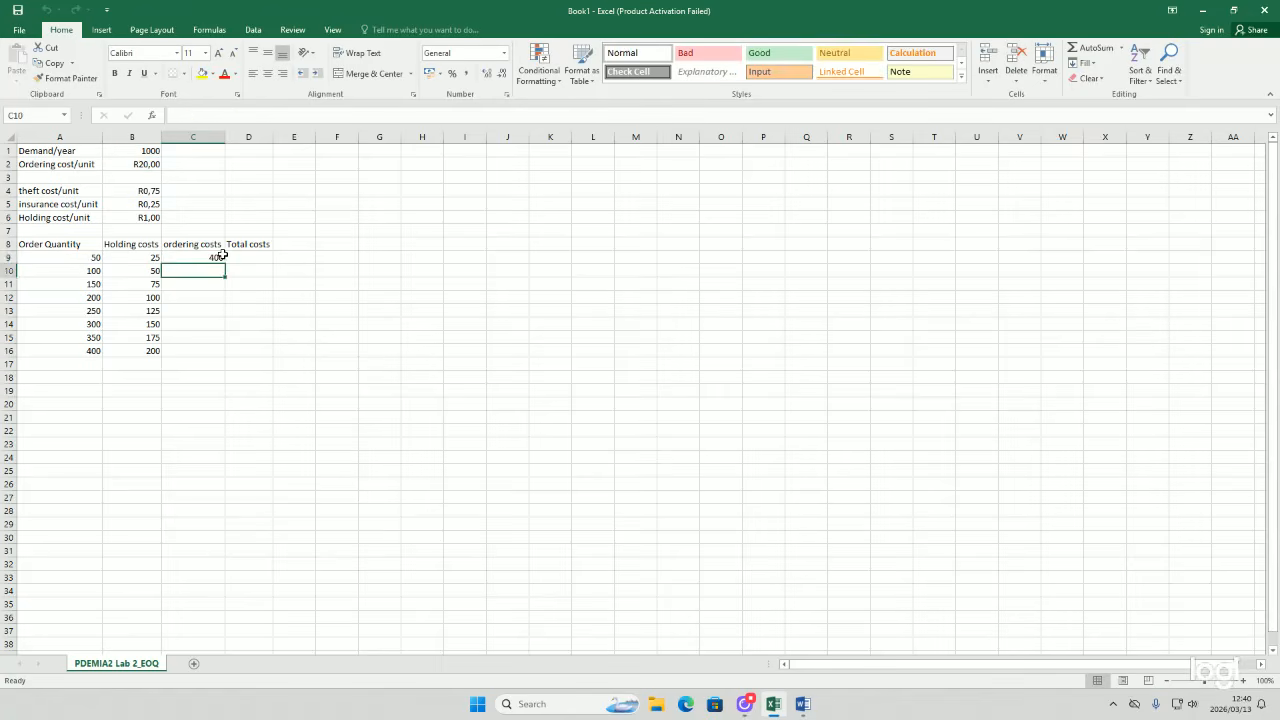
left_click_drag(226, 260, 210, 352)
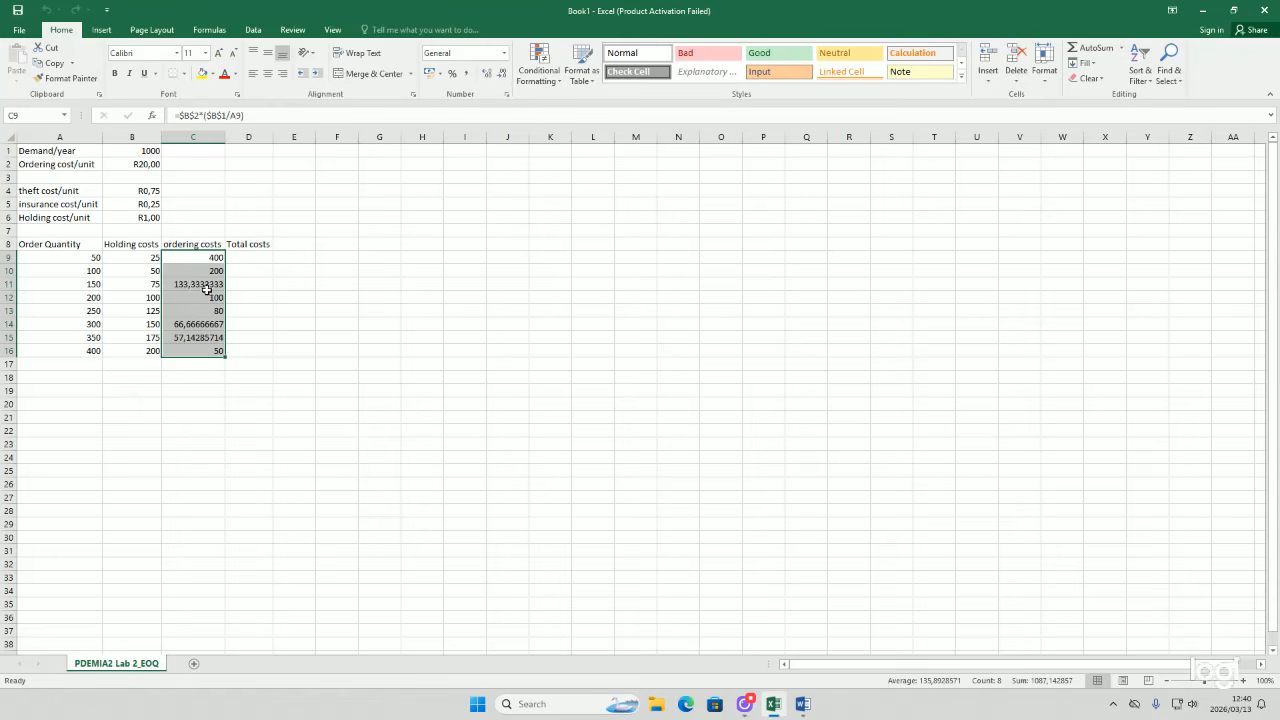
Step: Reduce the ordering costs in C9:C16 to no decimal places
left_click(503, 77)
left_click(503, 77)
left_click(503, 77)
left_click(503, 77)
left_click(503, 77)
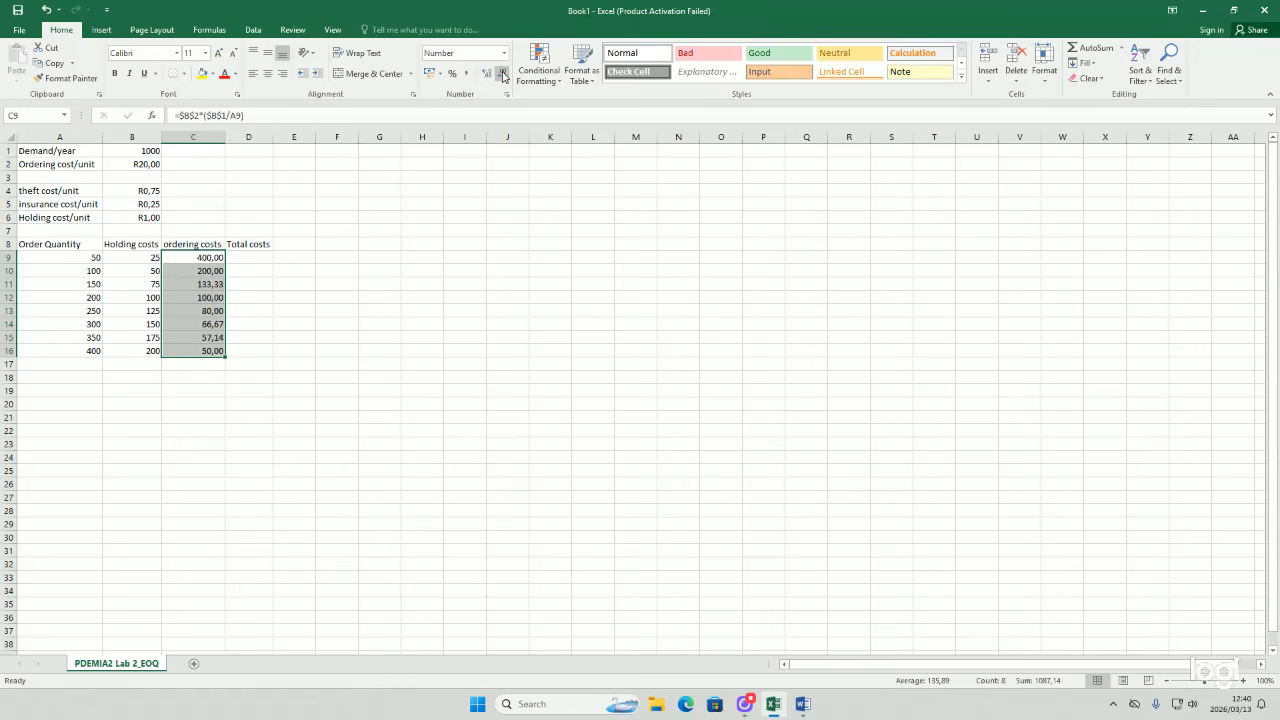
left_click(503, 77)
left_click(503, 77)
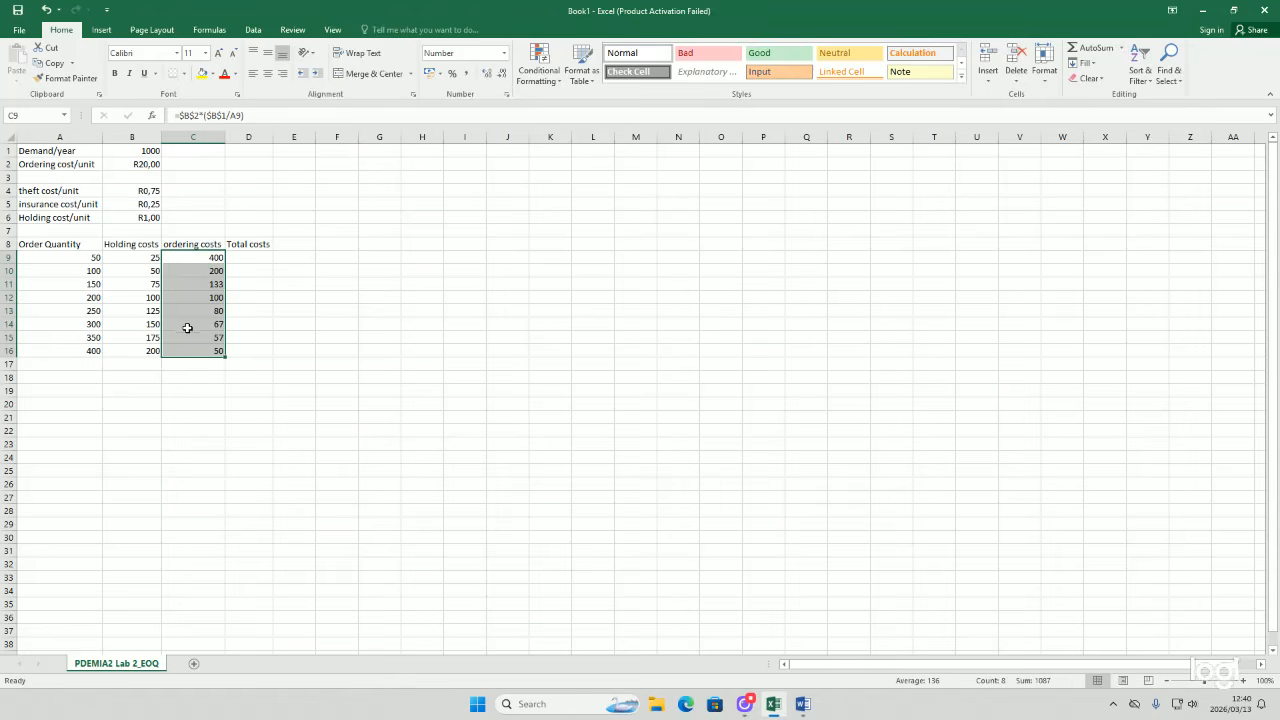
double_click(257, 258)
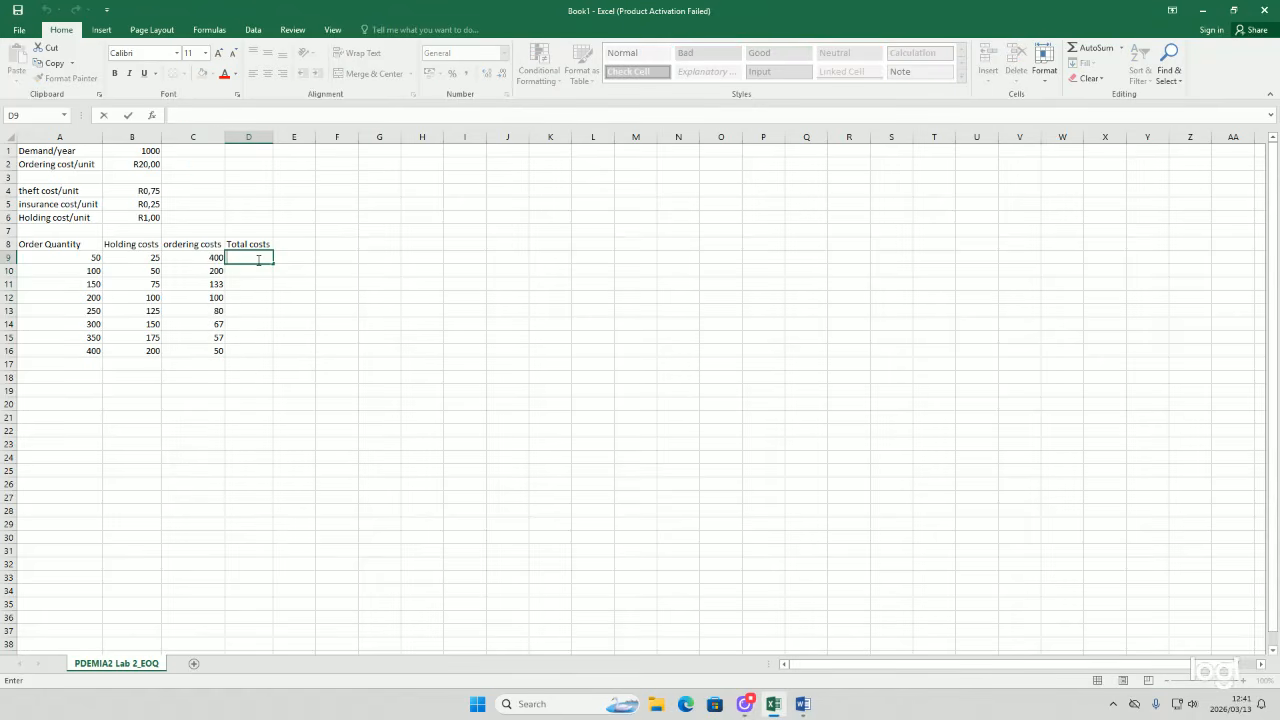
type("=")
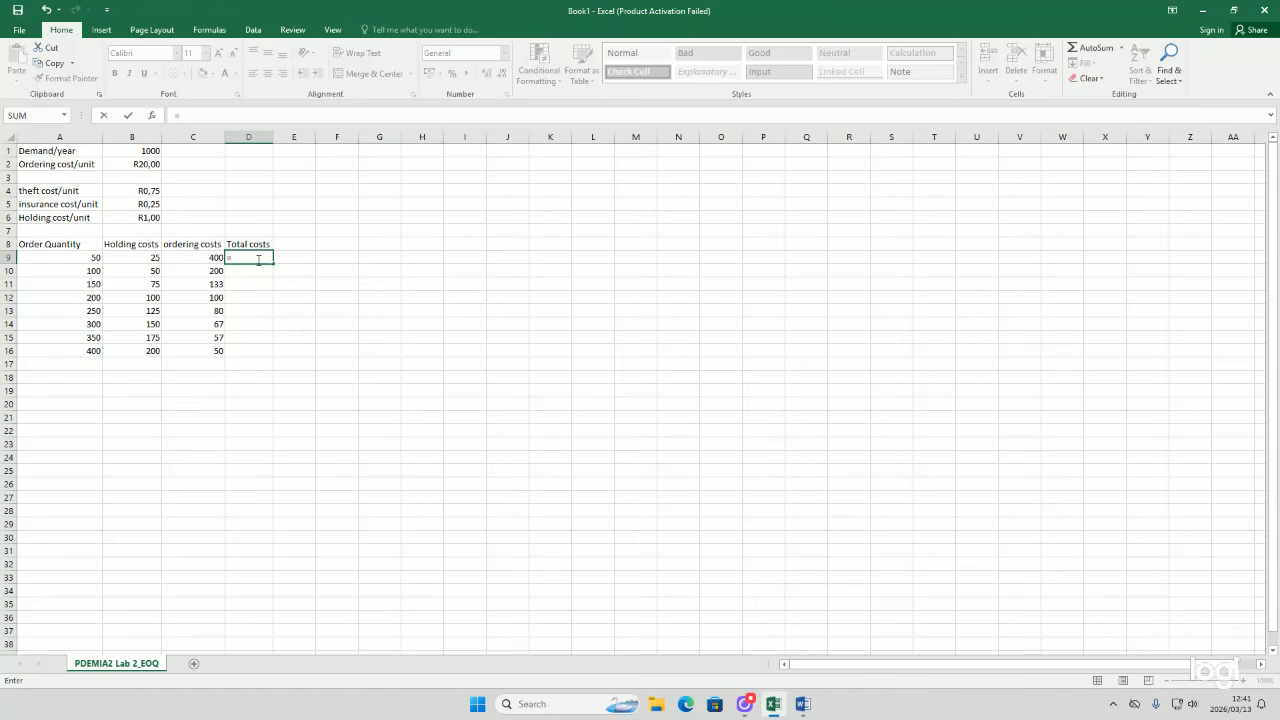
key("BackSpace")
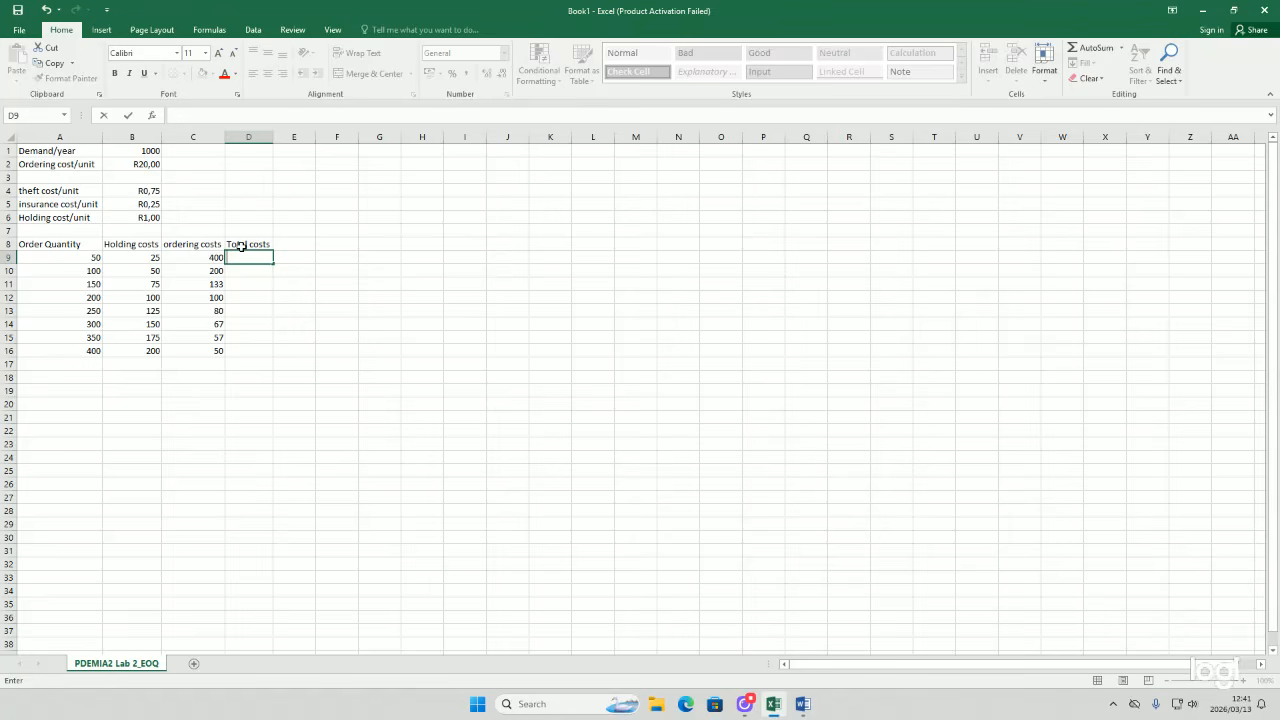
Step: Show the ordering costs in C9:C16 with two decimal places
left_click(204, 258)
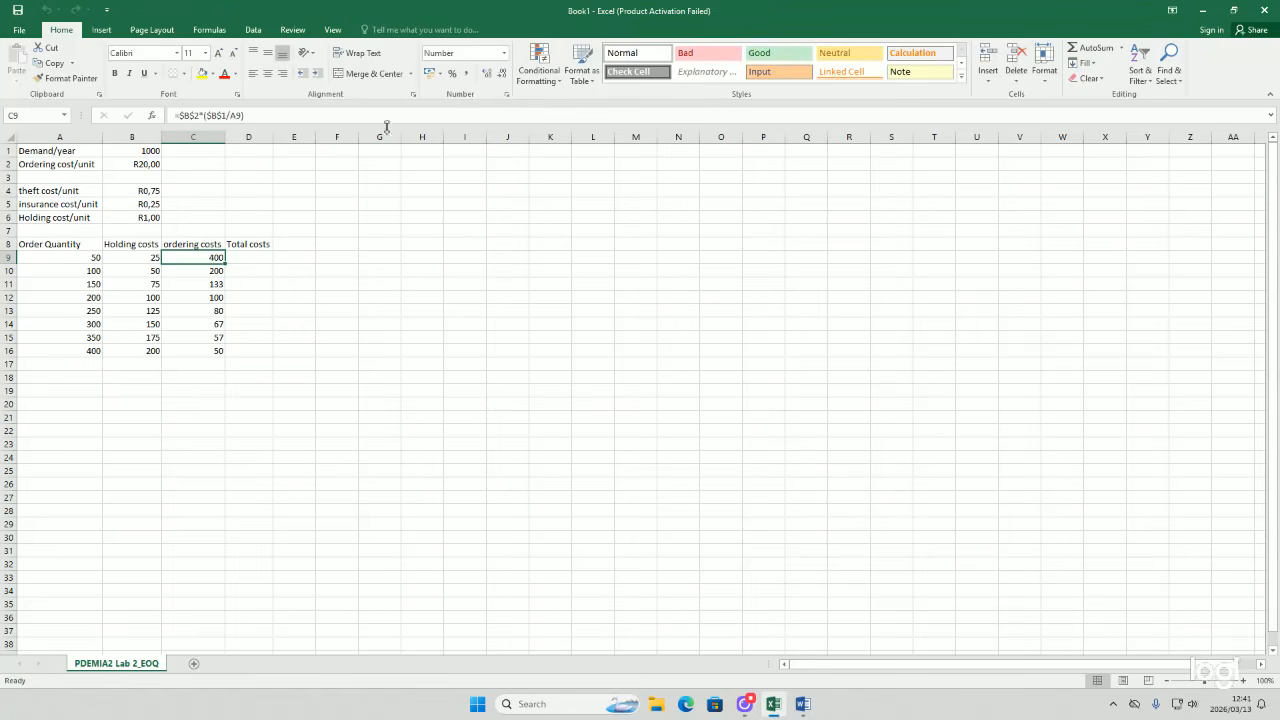
left_click_drag(202, 253, 192, 288)
left_click_drag(194, 336, 196, 258)
left_click(195, 366)
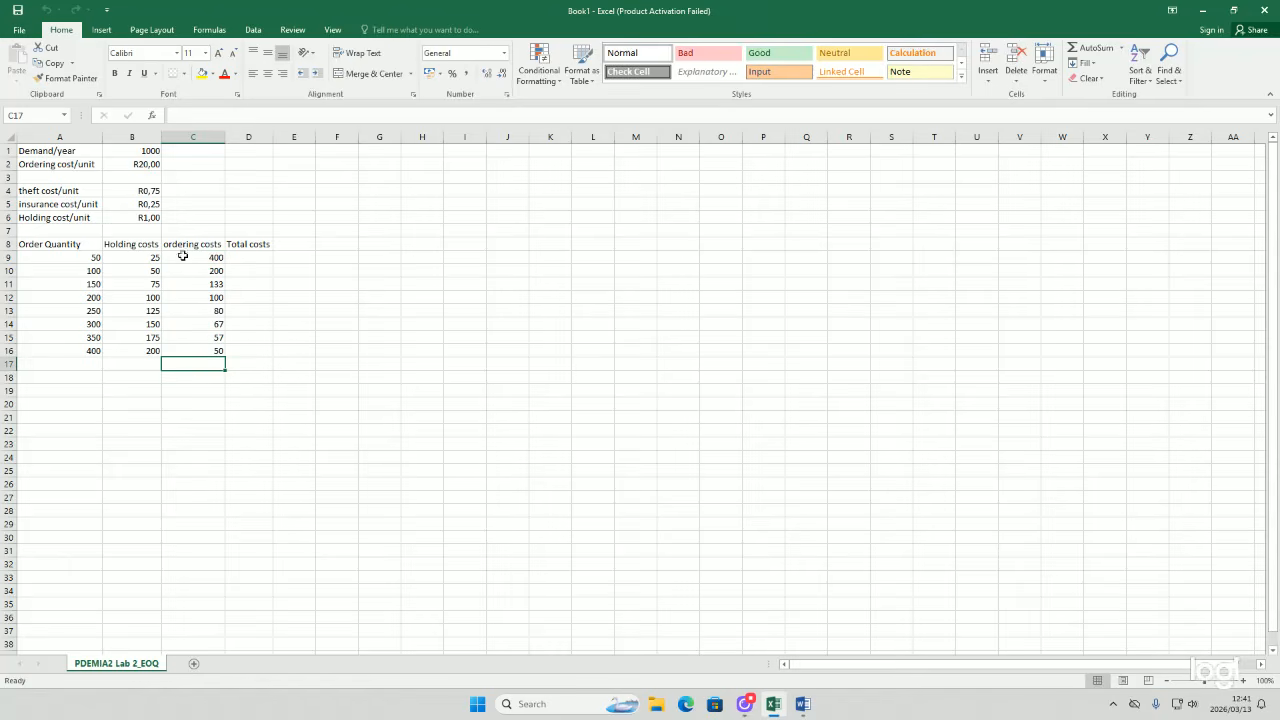
left_click(276, 323)
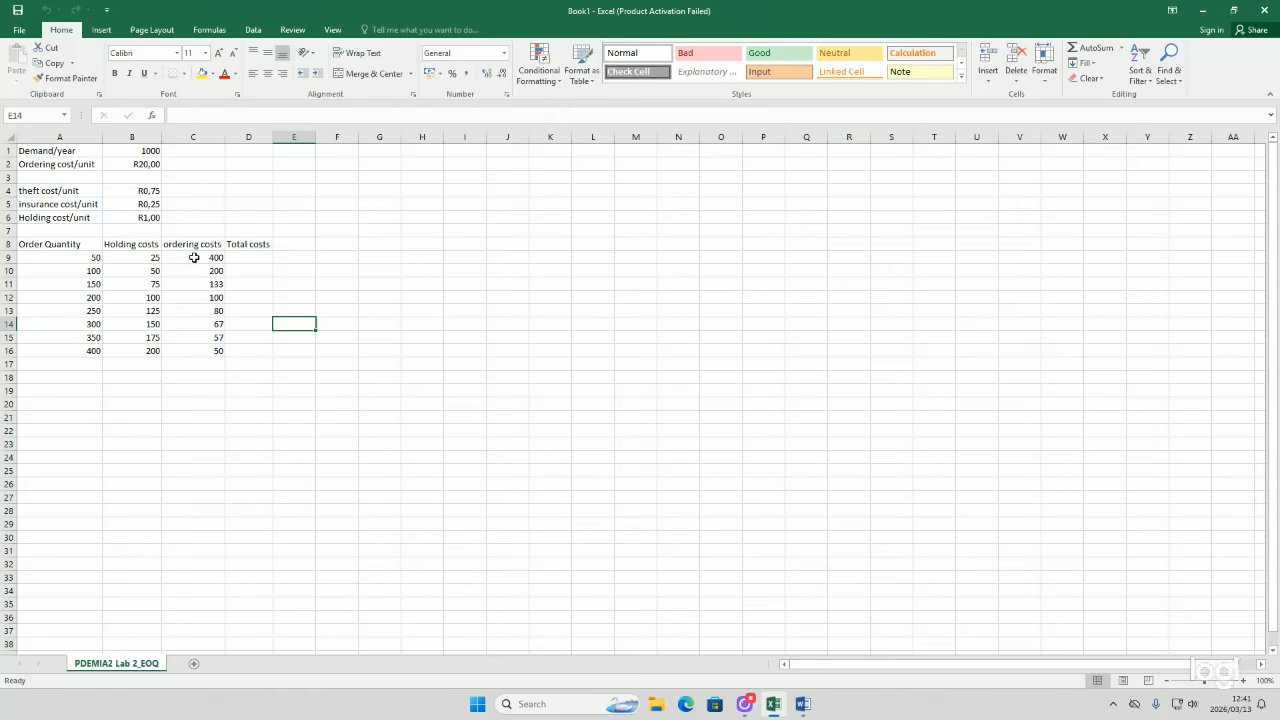
left_click_drag(190, 260, 191, 353)
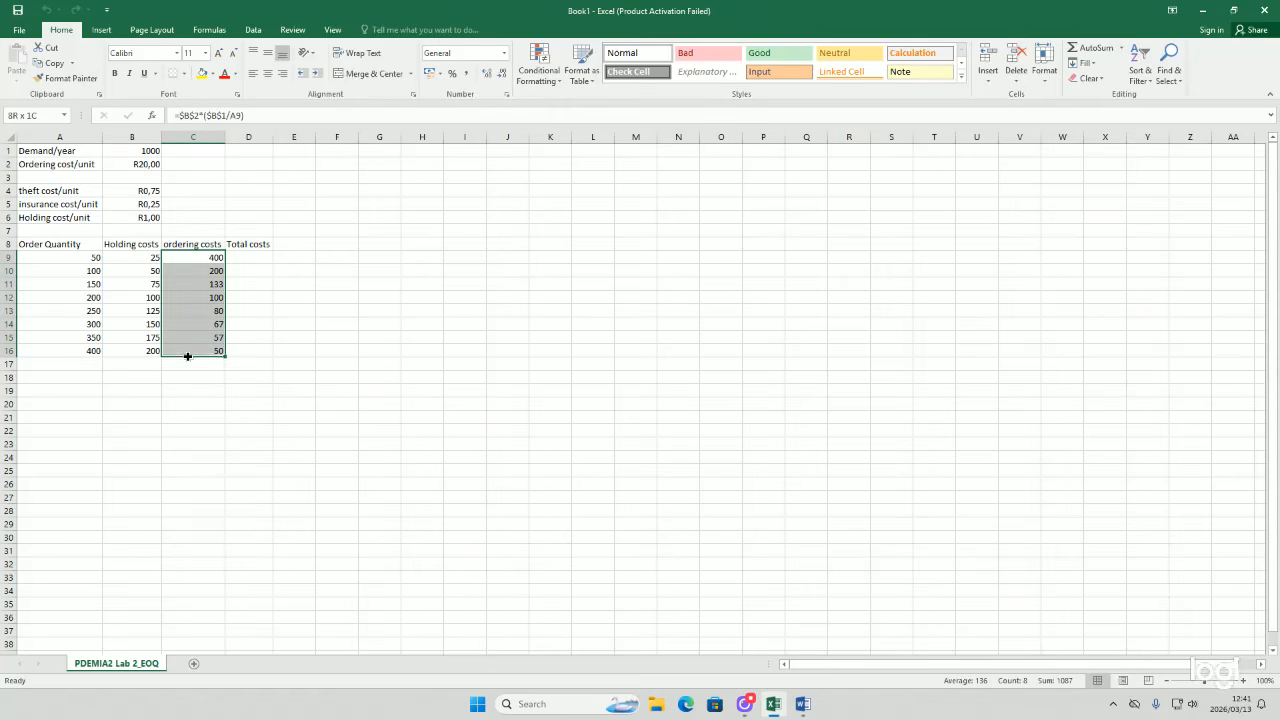
left_click(487, 74)
left_click(487, 74)
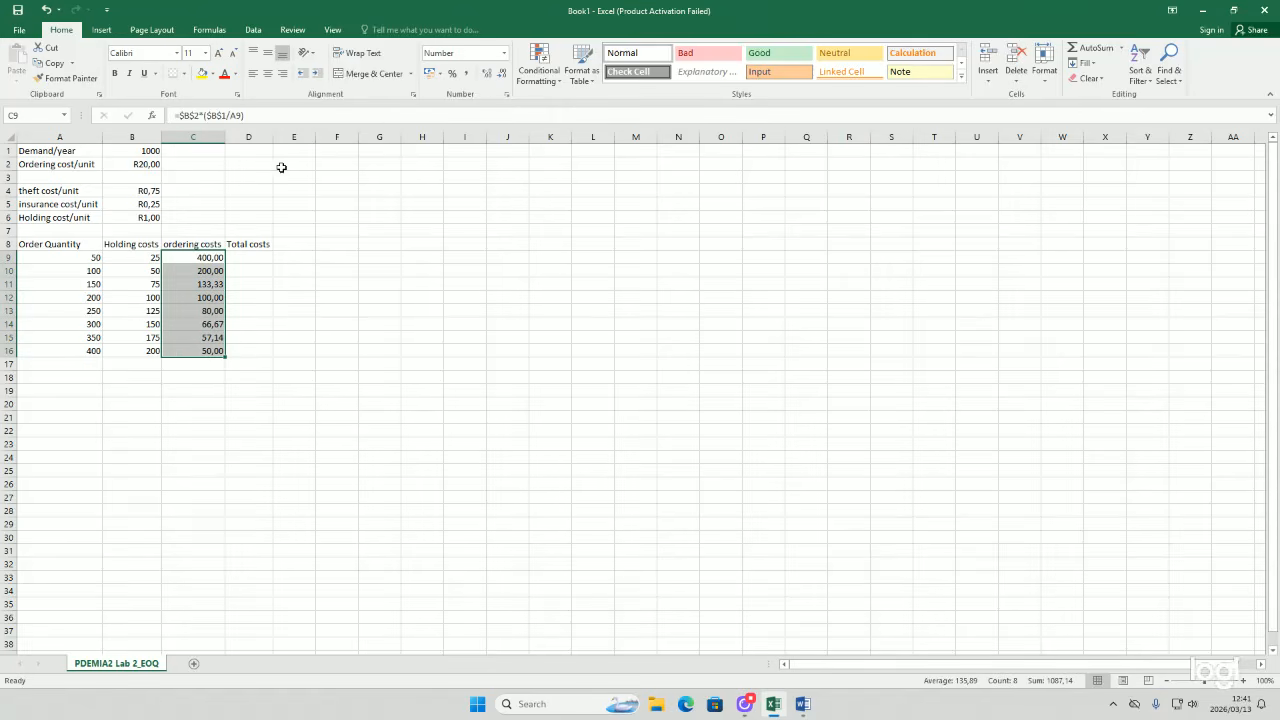
Step: Format the holding costs in B9:B16 to show two decimal places
left_click(146, 257)
left_click(166, 408)
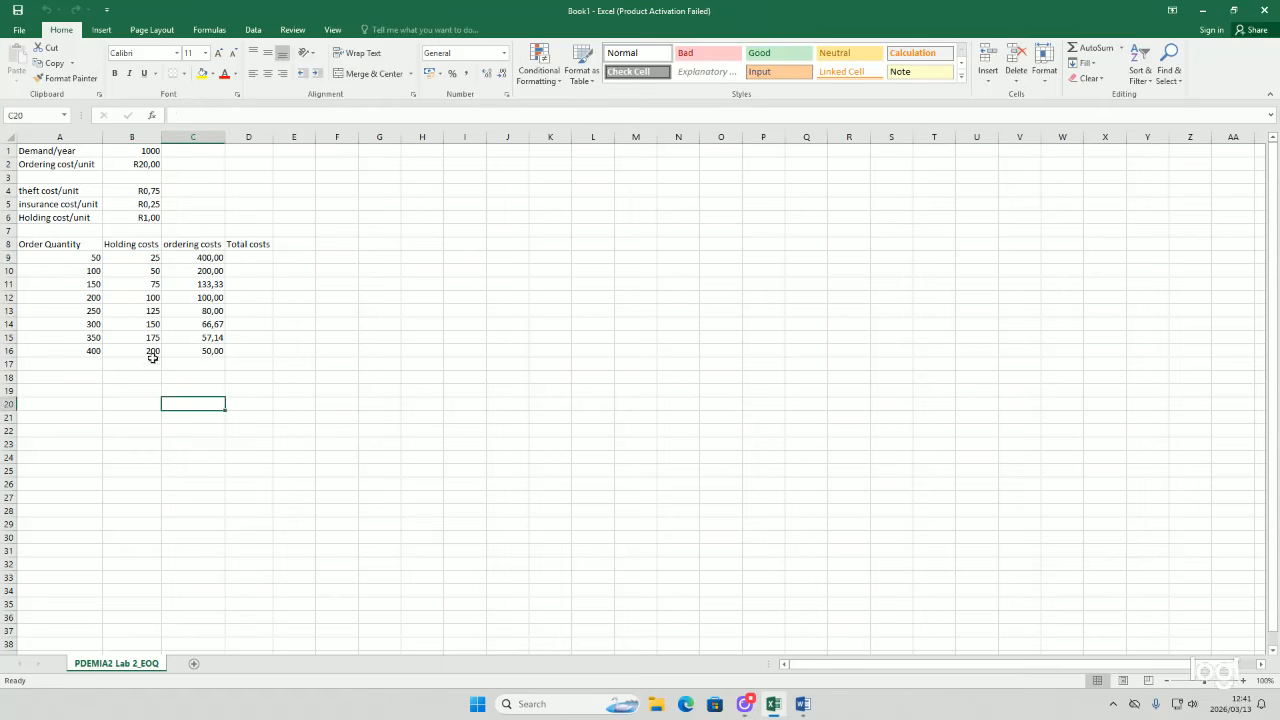
left_click_drag(126, 257, 127, 343)
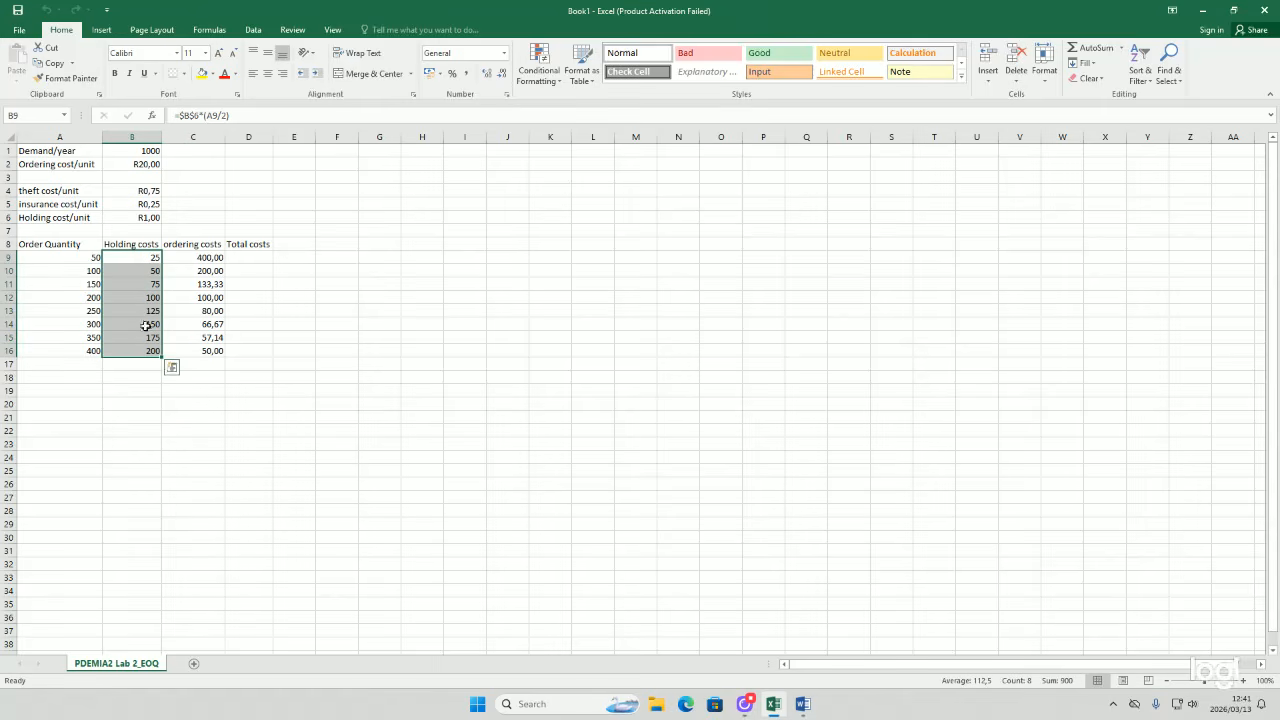
left_click(486, 74)
left_click(486, 74)
left_click(486, 74)
left_click(486, 74)
left_click(486, 74)
left_click(486, 74)
left_click(486, 74)
left_click(486, 74)
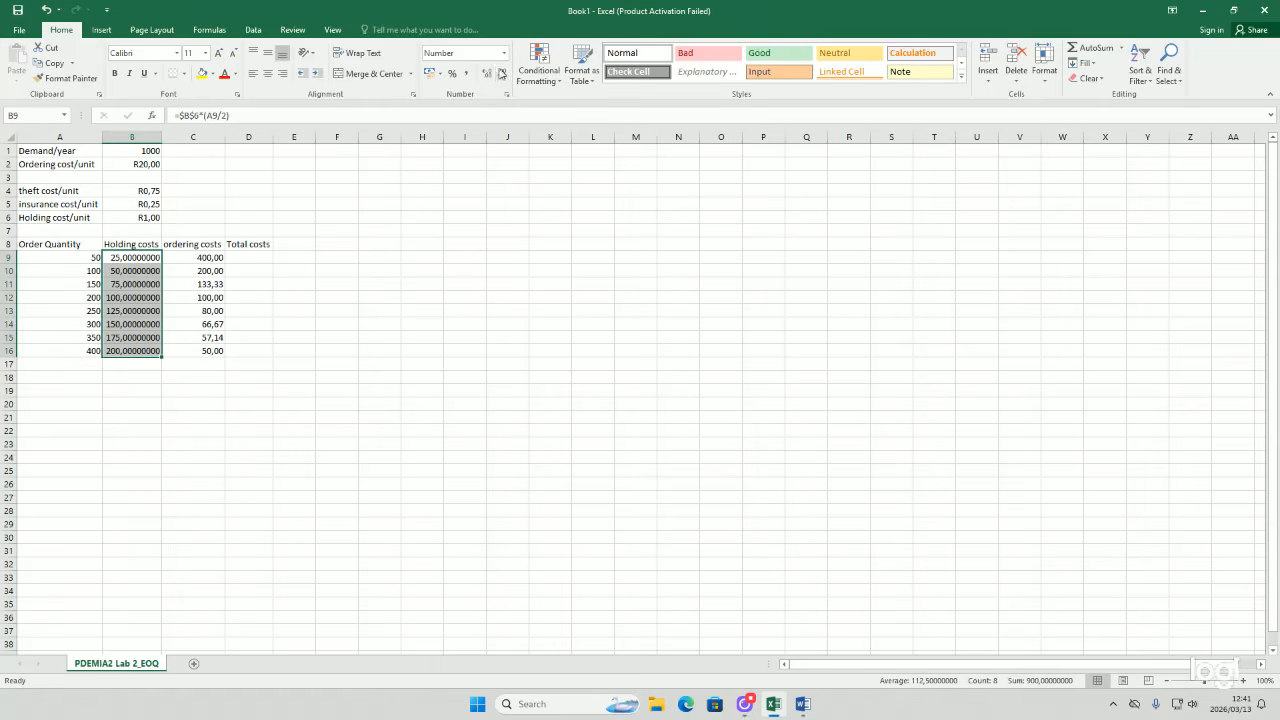
left_click(501, 74)
left_click(501, 74)
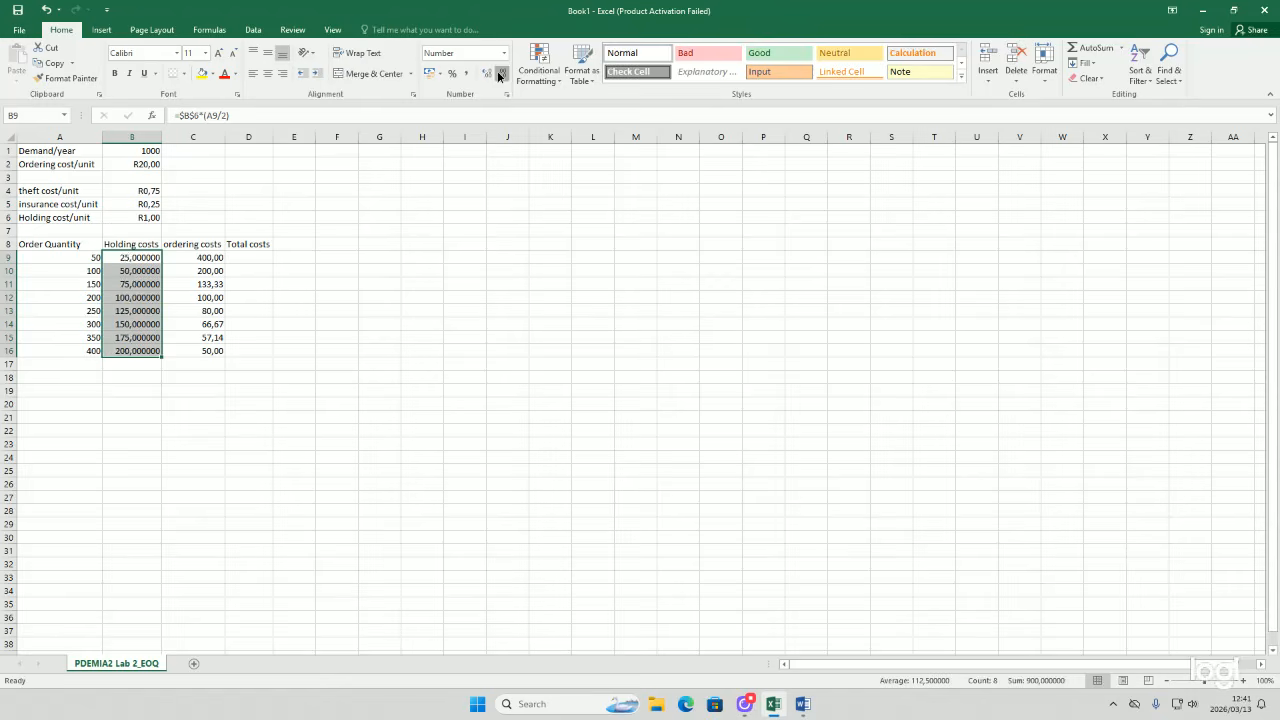
left_click(501, 74)
left_click(501, 74)
left_click(501, 74)
left_click(501, 74)
left_click(501, 74)
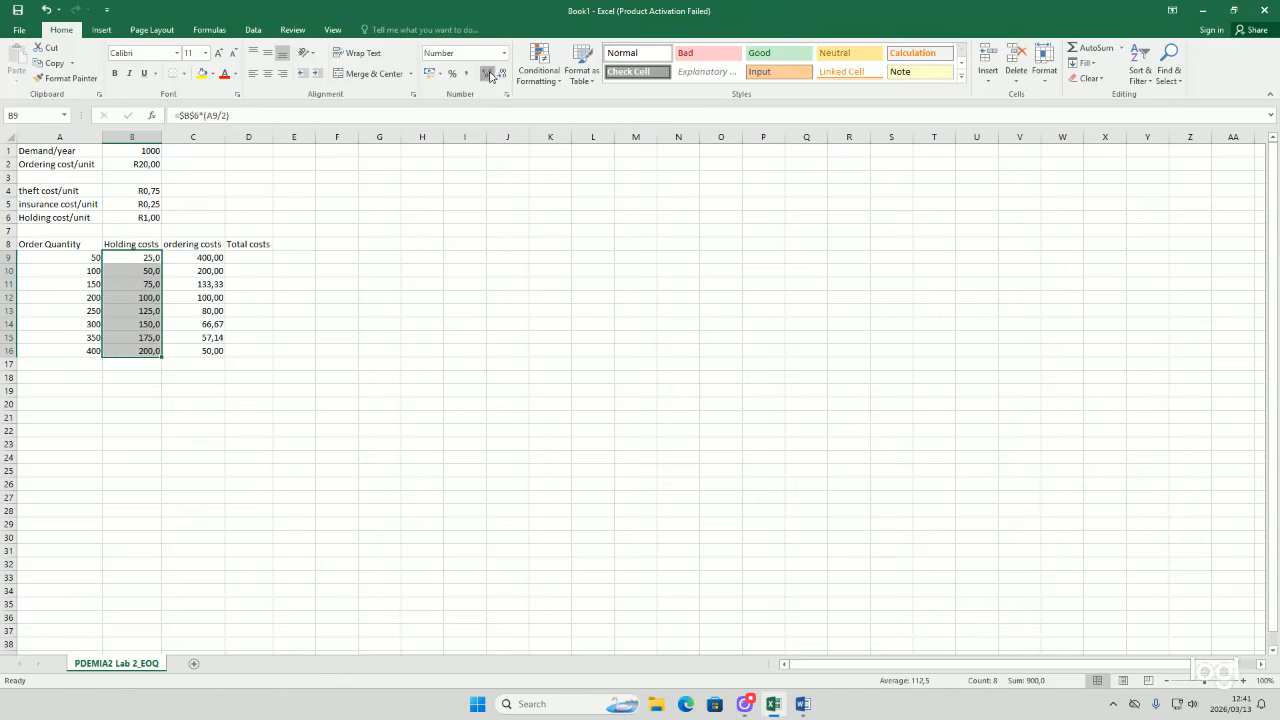
left_click(490, 76)
left_click(295, 270)
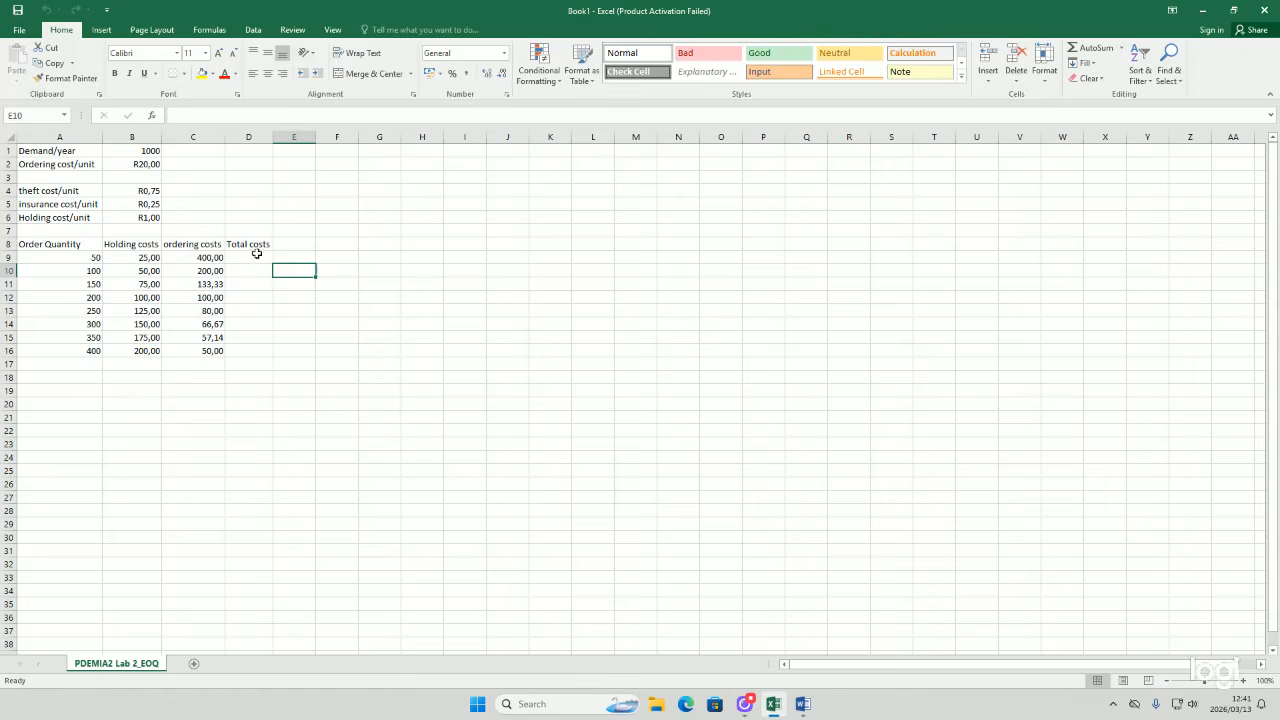
Step: Enter the total cost formula =SUM(B9:C9) in D9
left_click(257, 256)
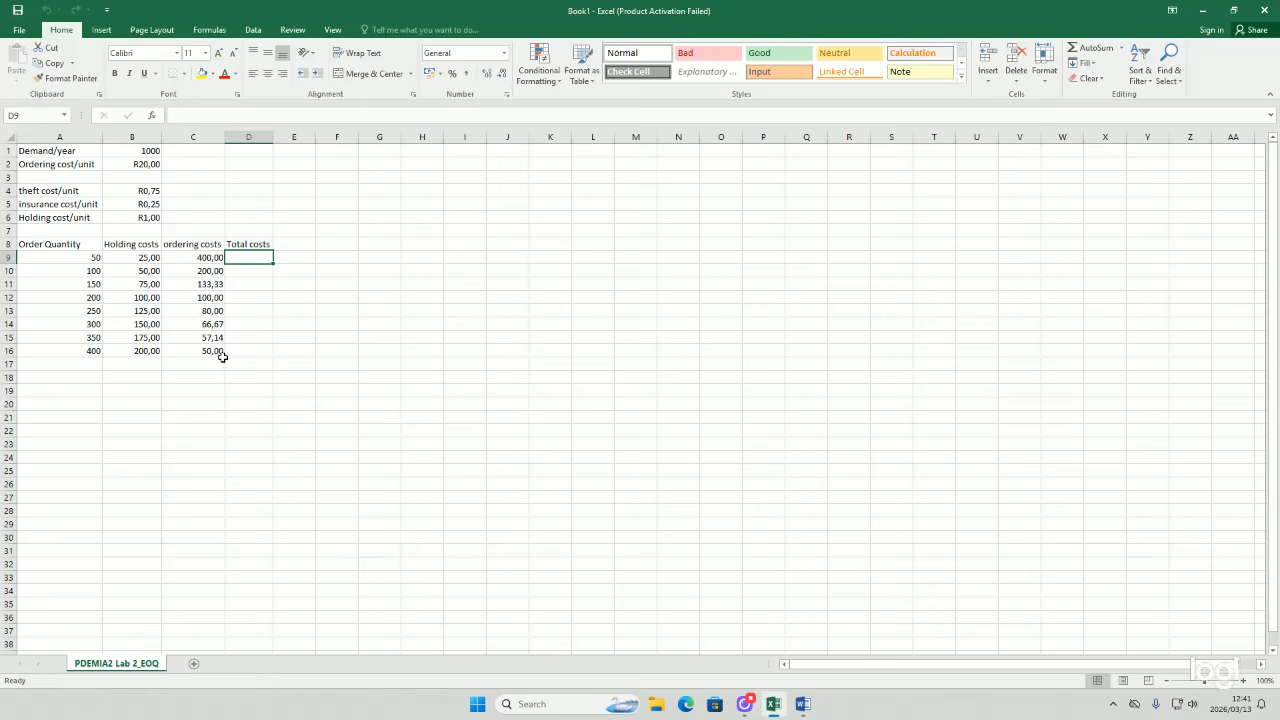
double_click(238, 258)
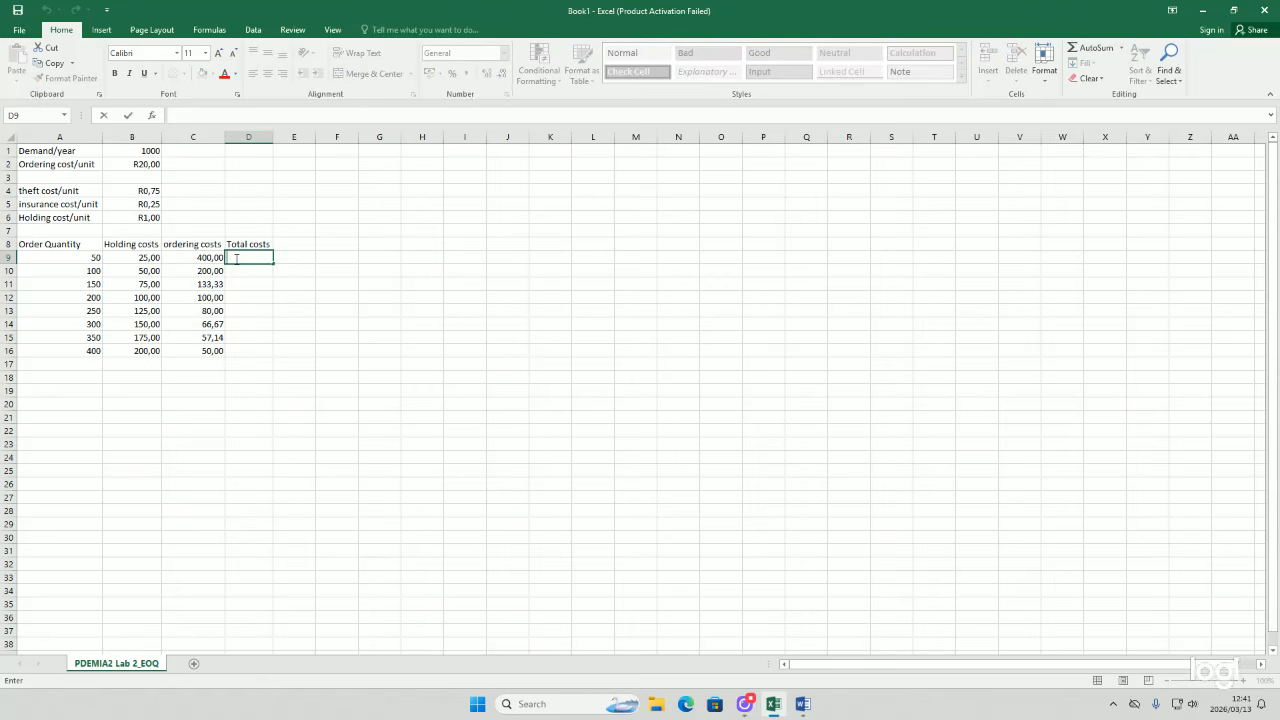
type("=")
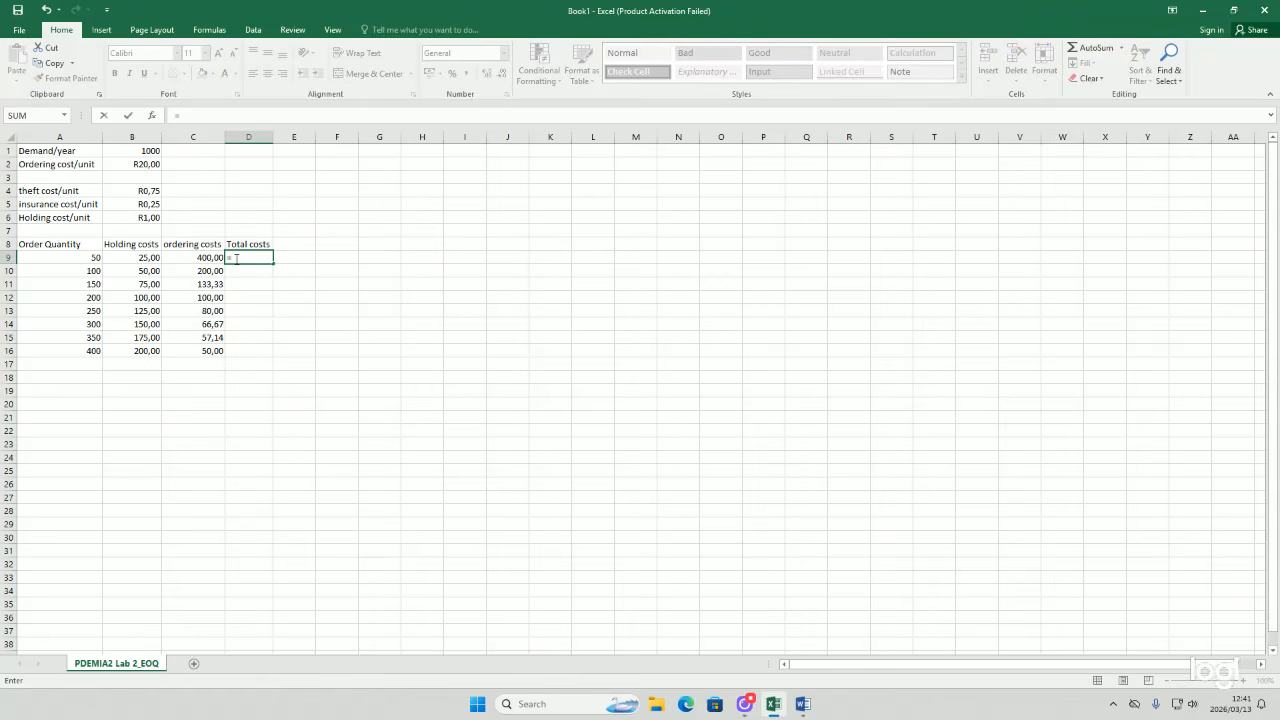
type("sum")
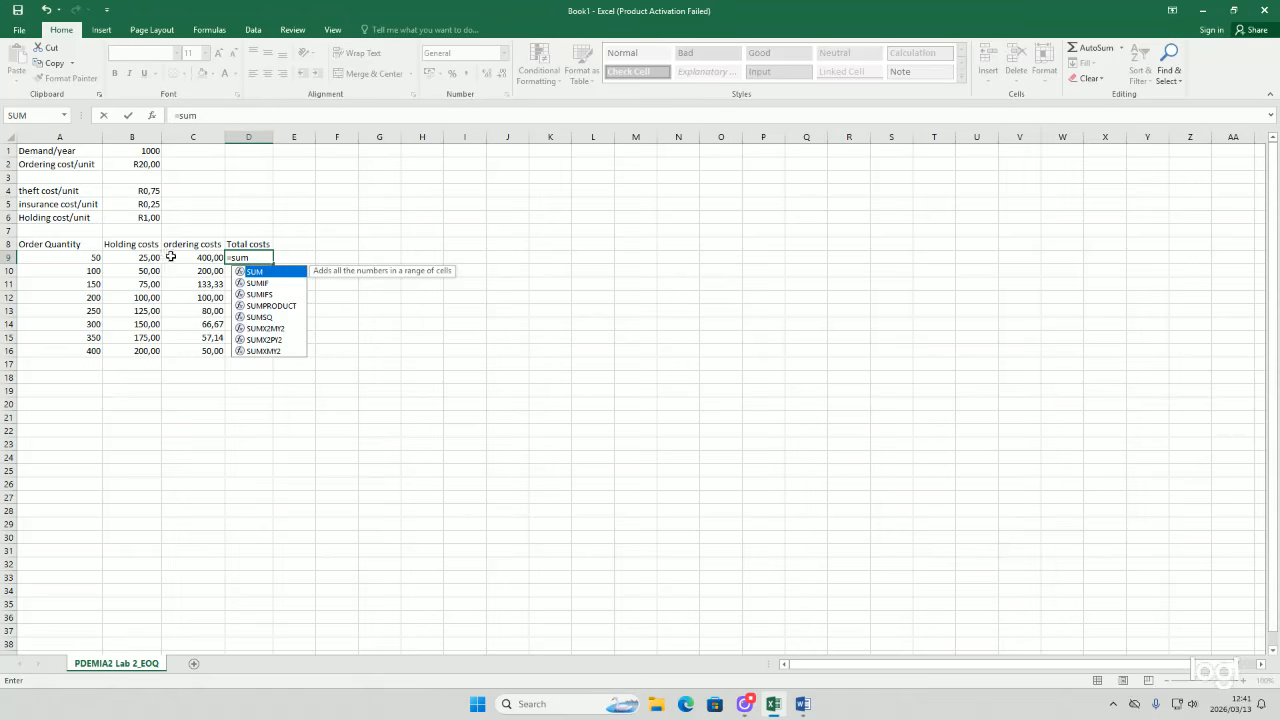
type("(")
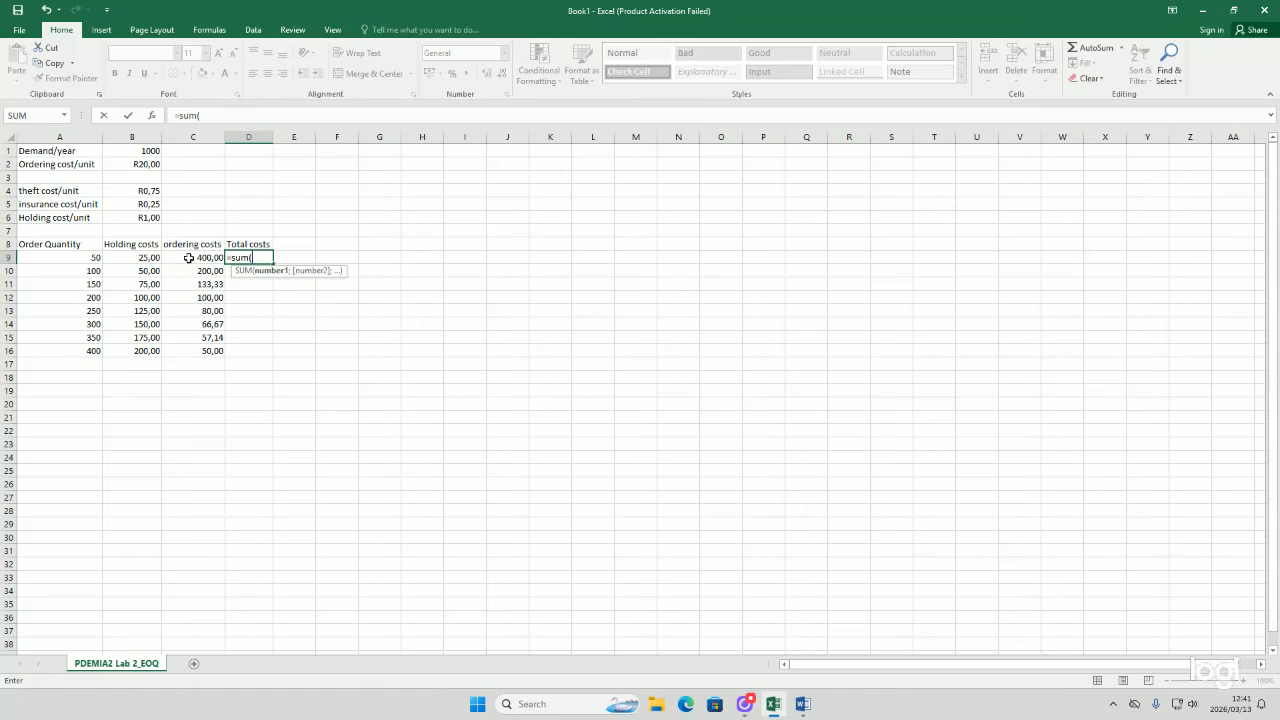
left_click_drag(132, 258, 191, 258)
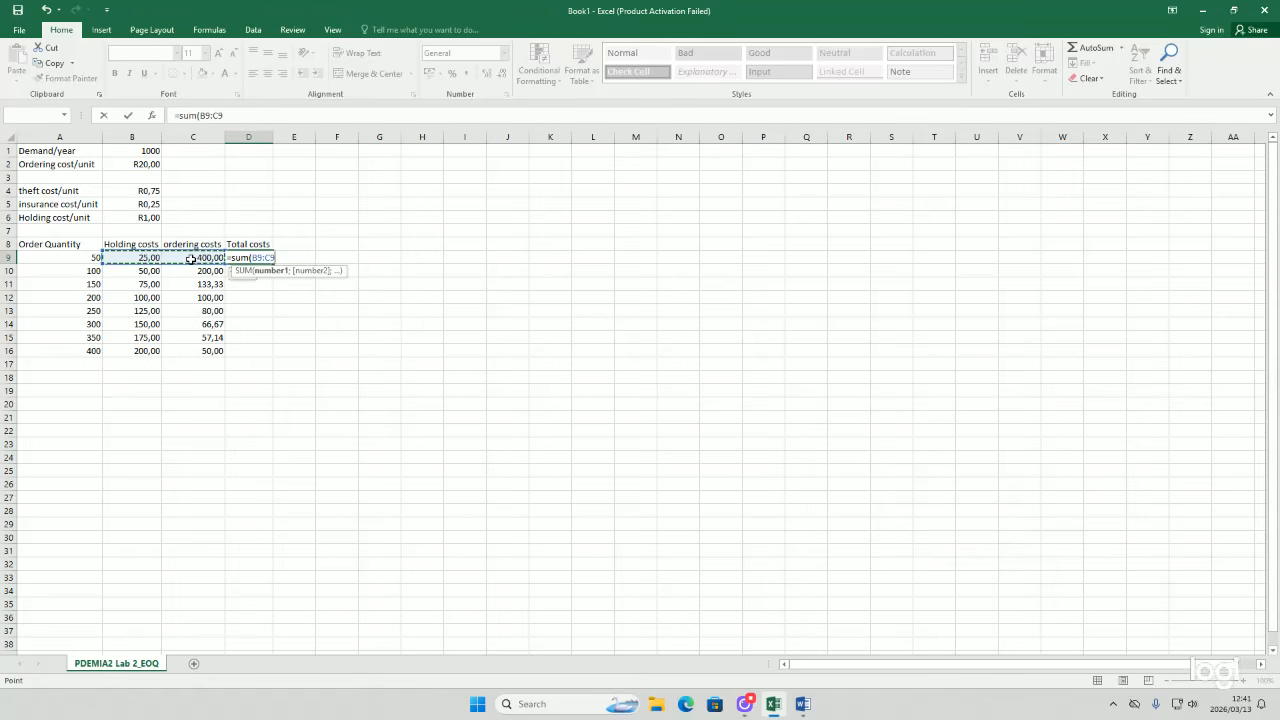
key("Return")
left_click(243, 257)
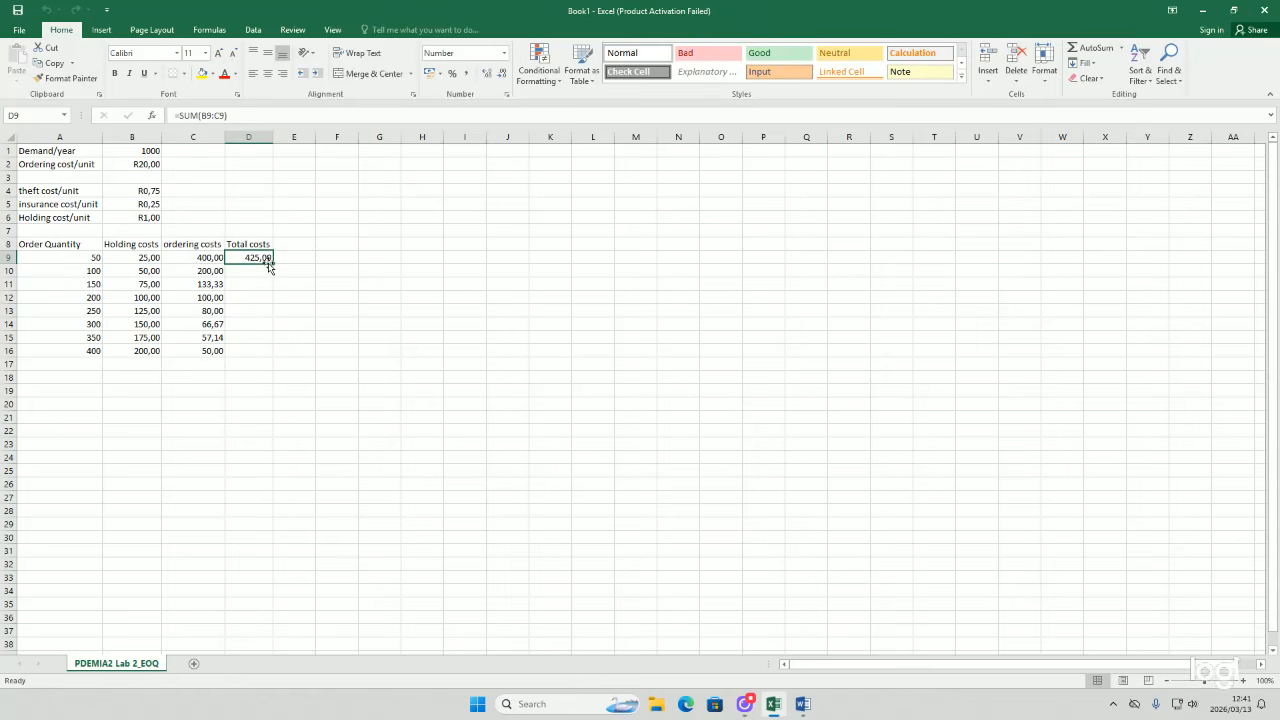
Step: Fill the total cost formula down to D16 and apply Currency format to the cost table B9:D16
left_click_drag(270, 261, 257, 350)
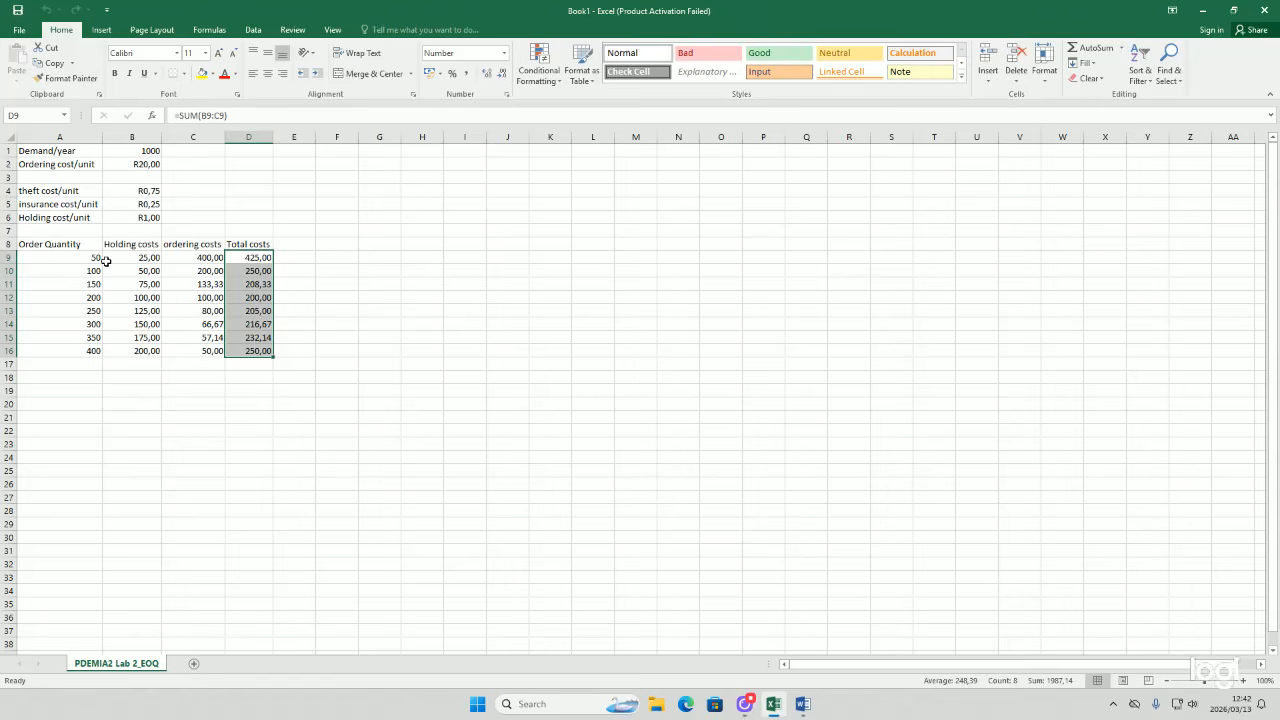
left_click_drag(110, 261, 246, 349)
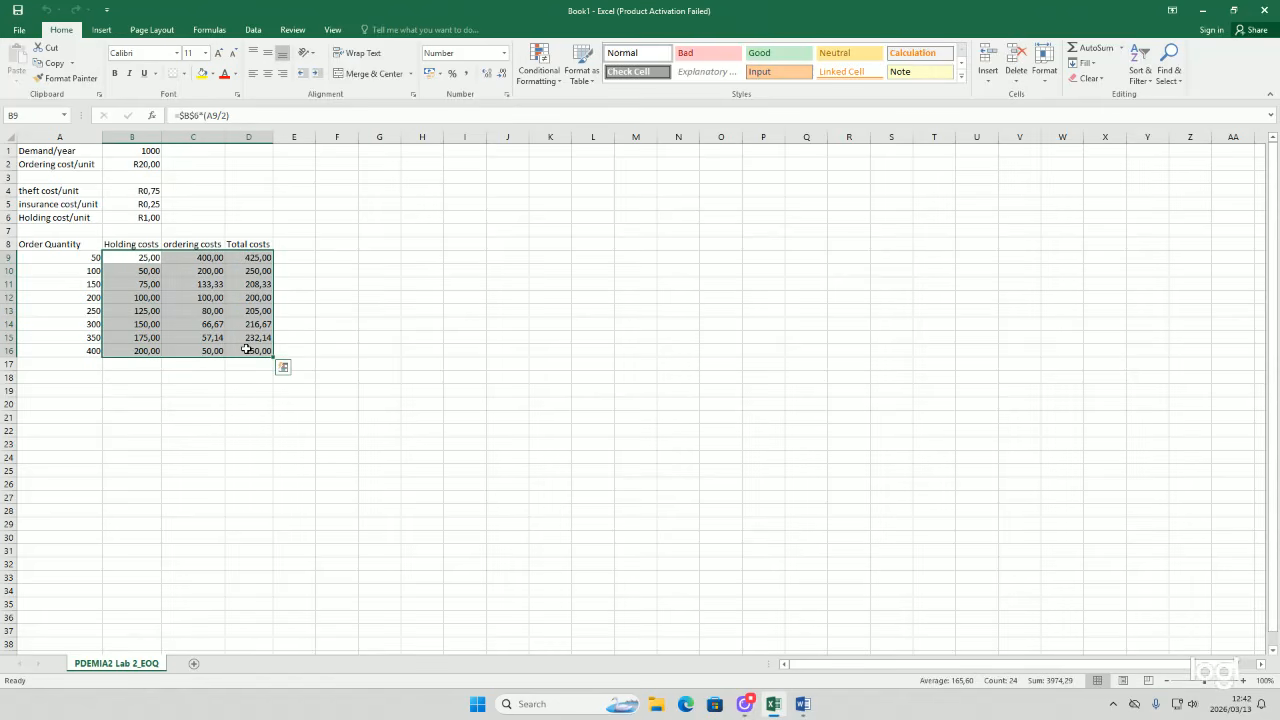
left_click(501, 56)
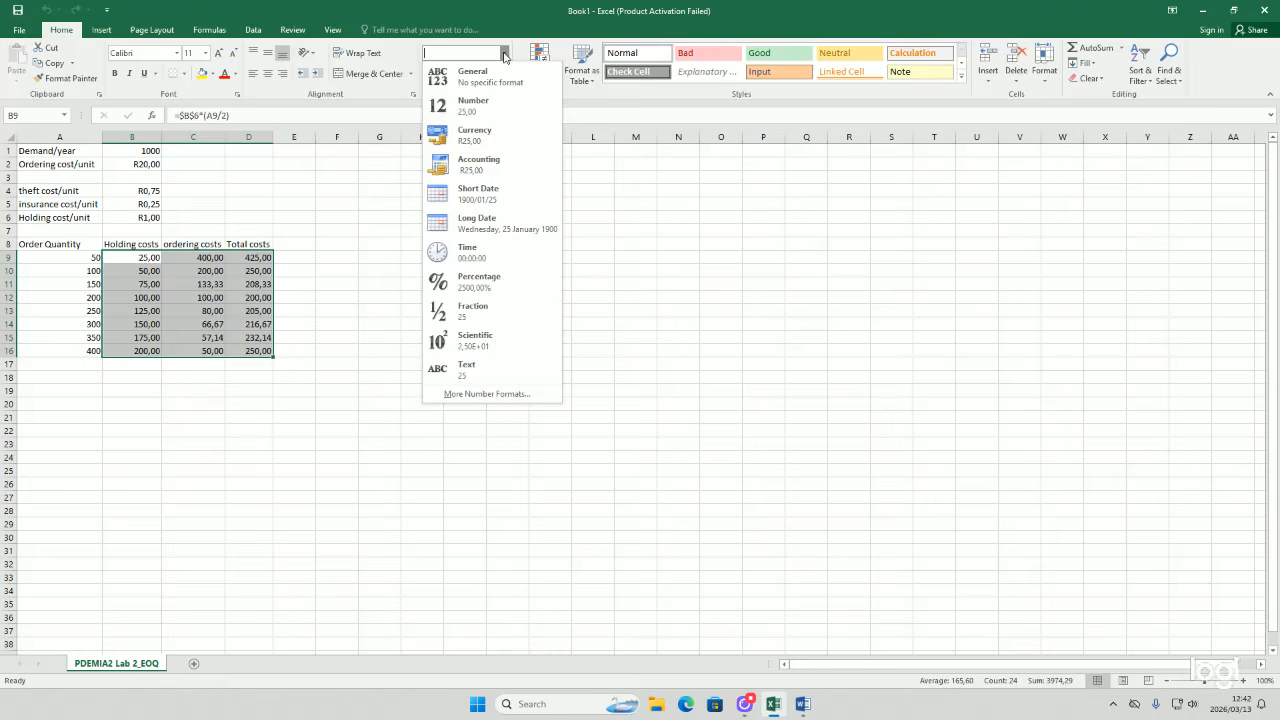
left_click(487, 131)
left_click(246, 385)
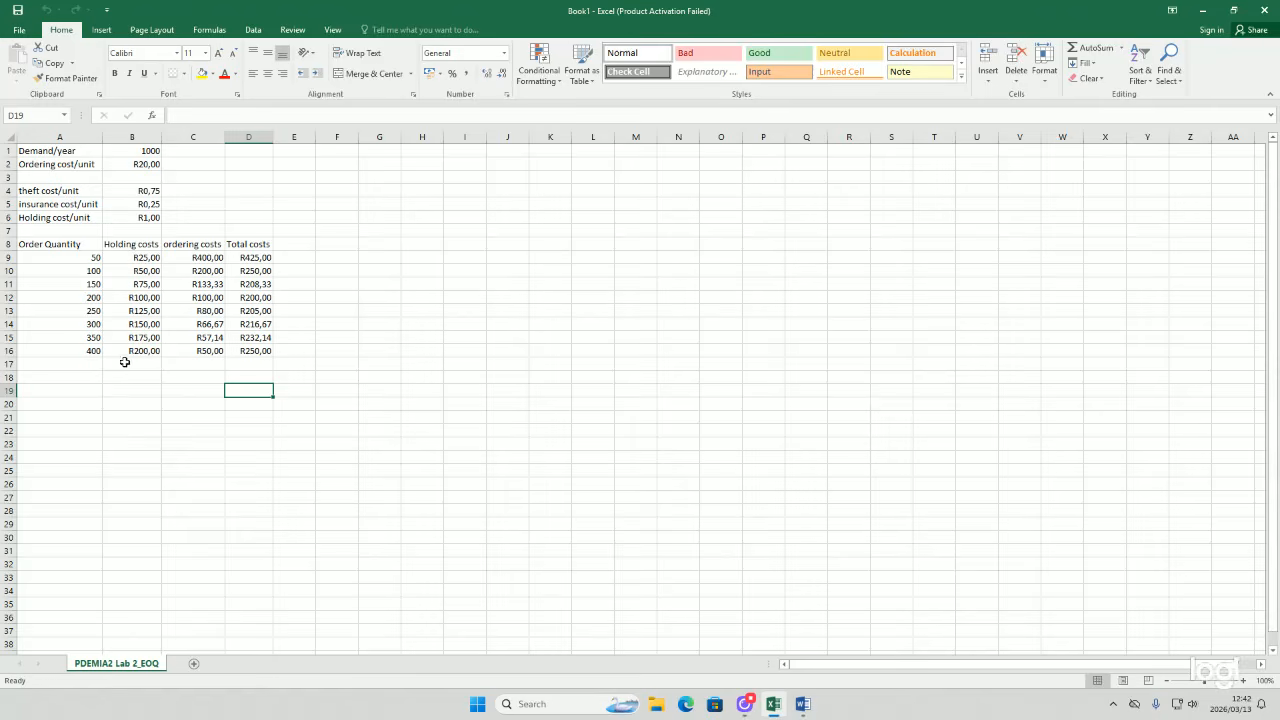
Step: Label cell C17 as EOQ cost
left_click(196, 363)
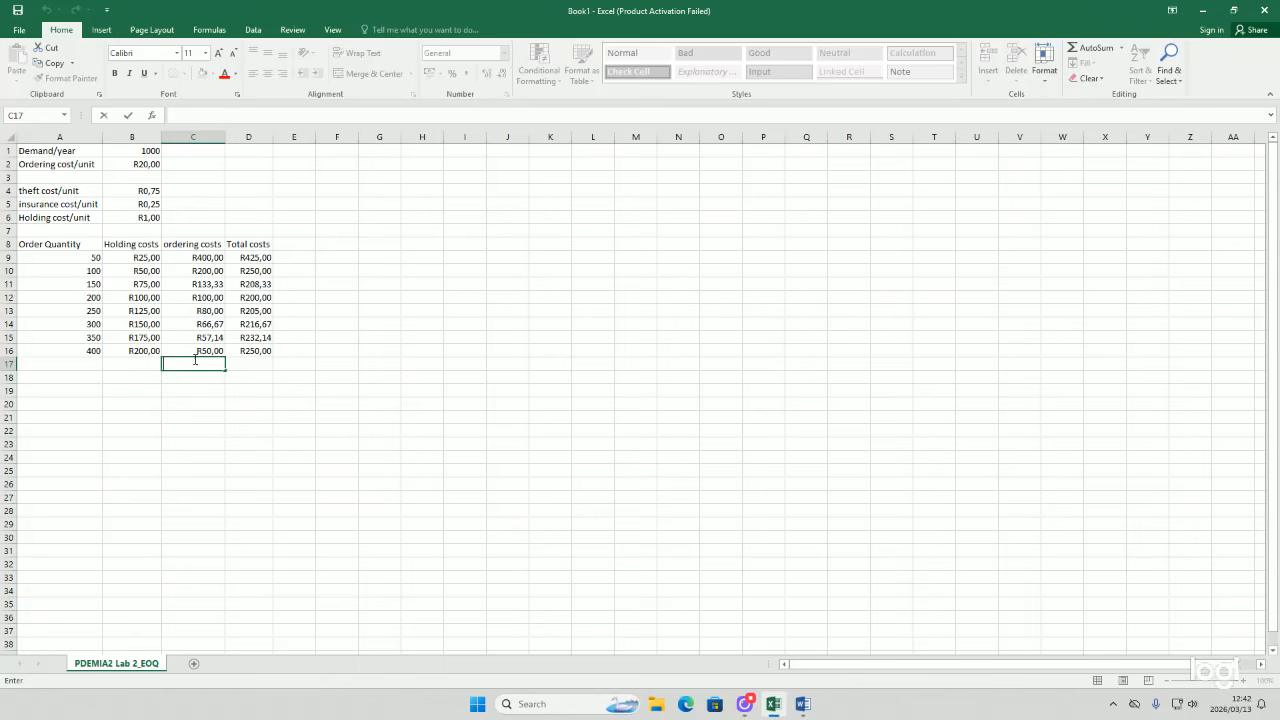
type("E")
type("OQ cost")
key("Tab")
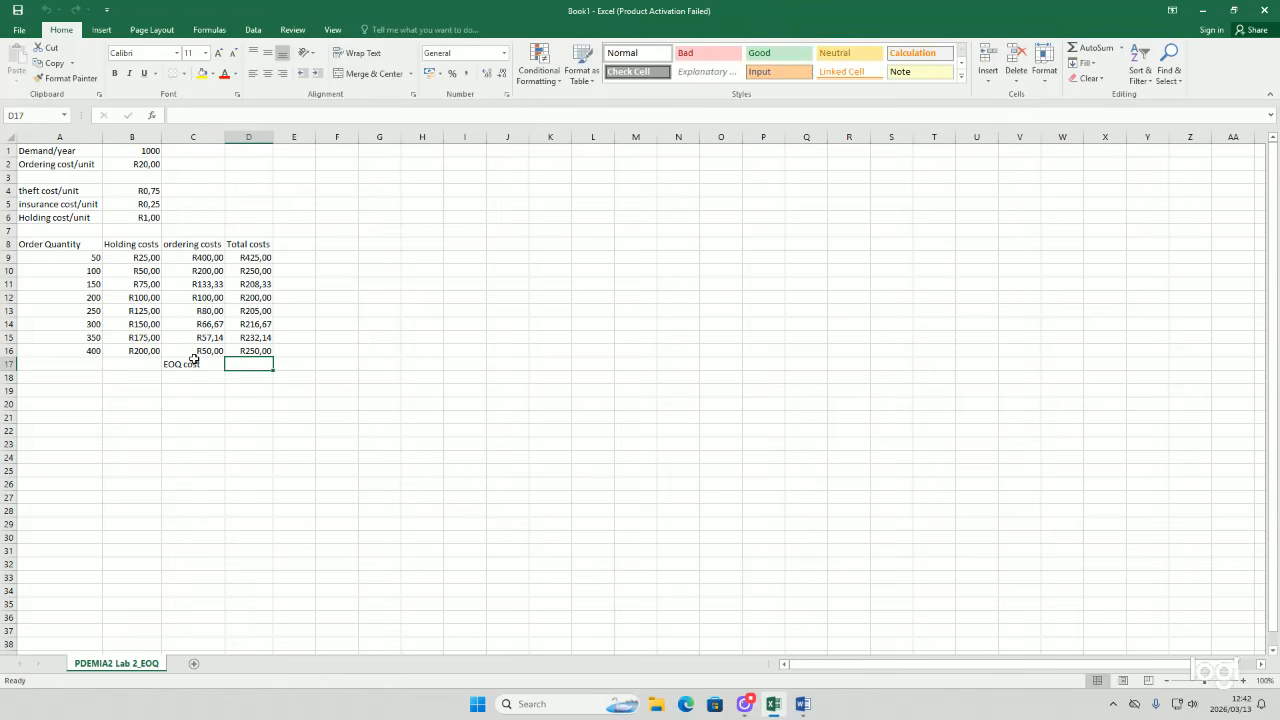
Step: Enter =MIN(D9:D16) in D17 to find the lowest total cost
type("=mi")
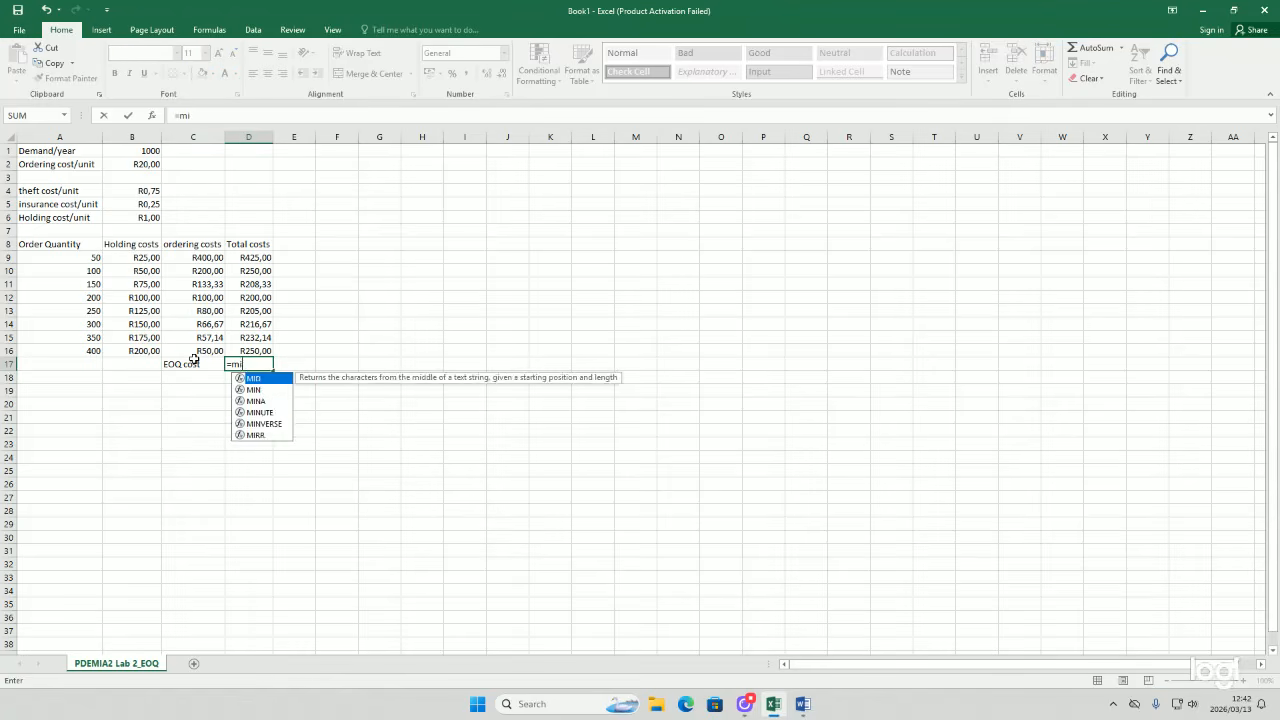
type("n9")
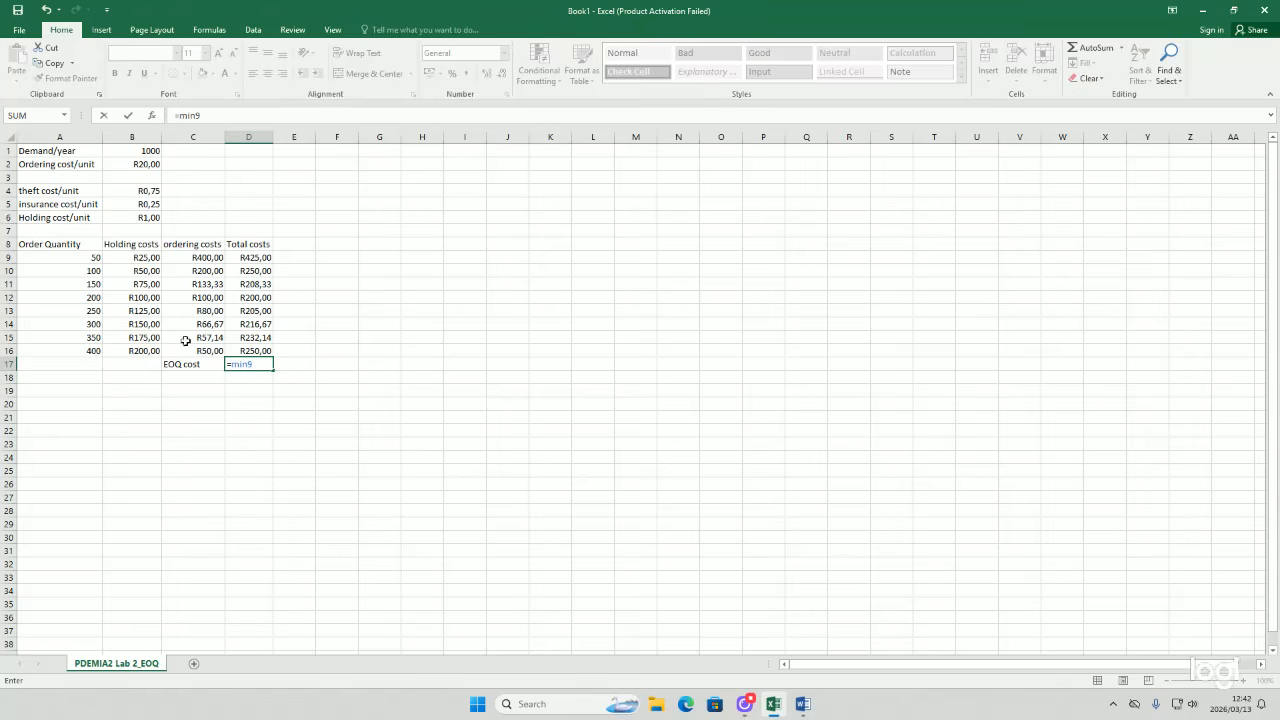
key("BackSpace")
type("(")
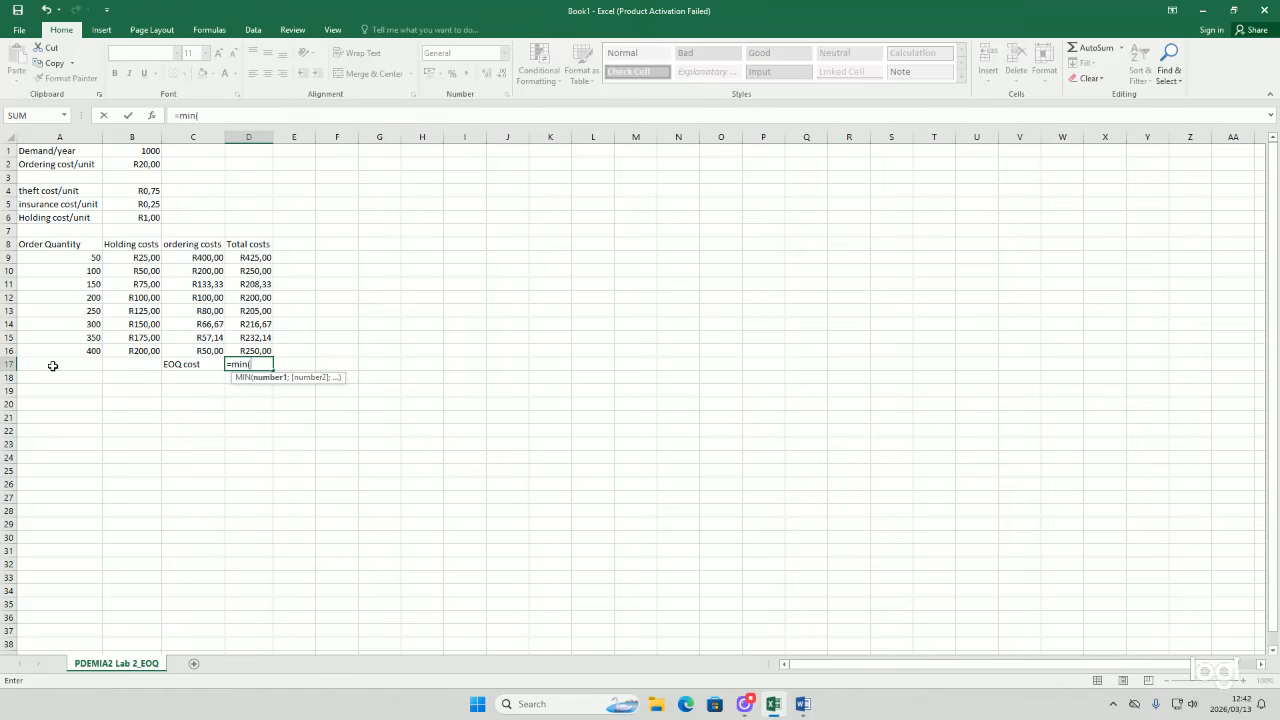
left_click_drag(230, 258, 243, 351)
key("Return")
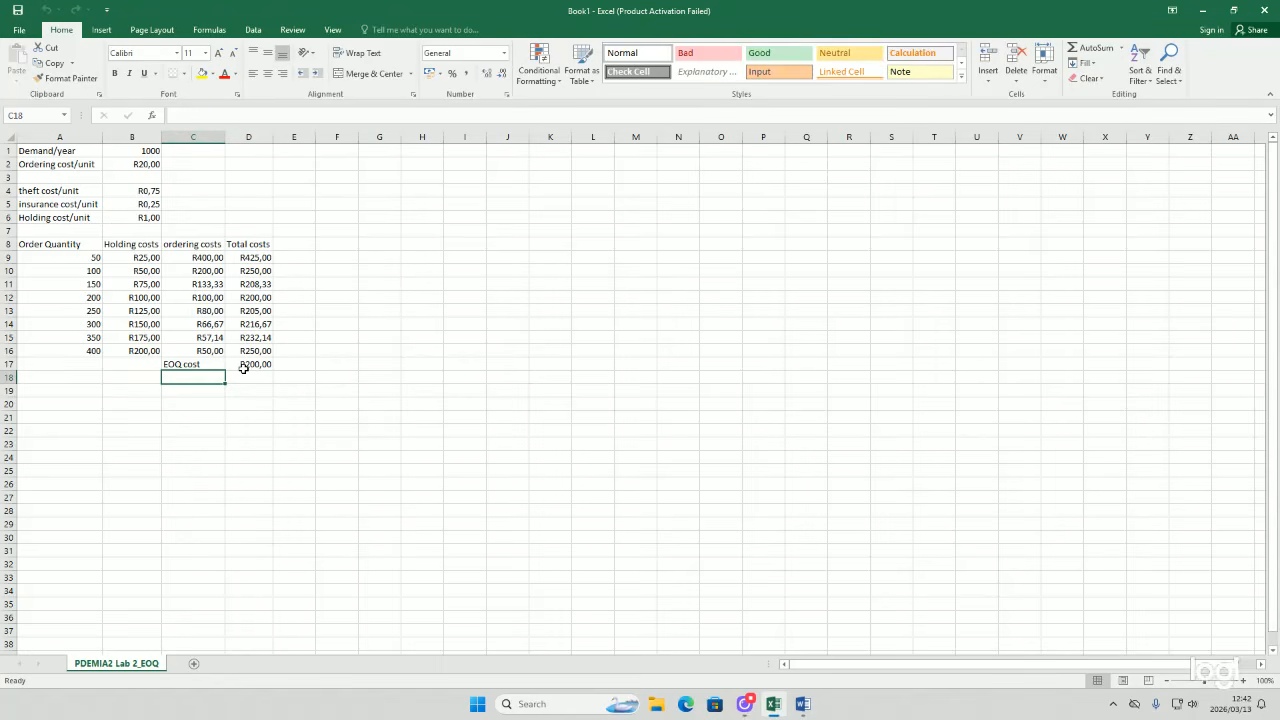
Step: Label cell C18 as EOQ
left_click(242, 298)
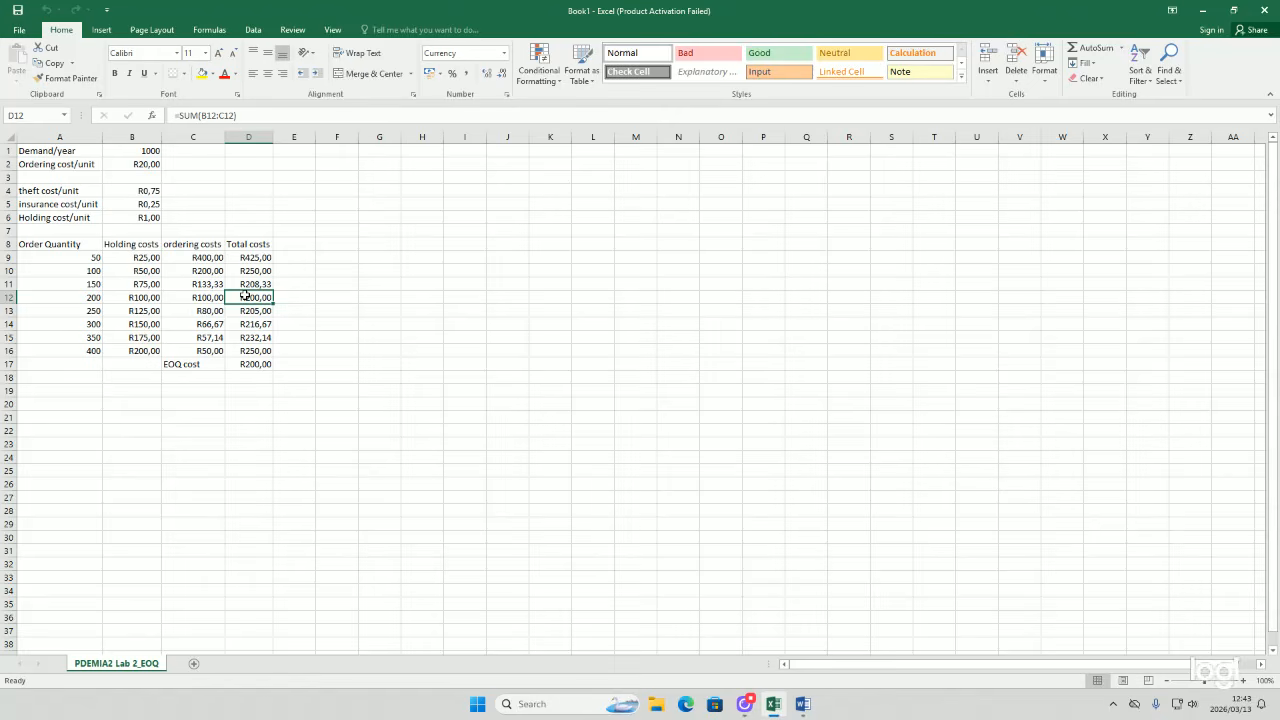
double_click(209, 375)
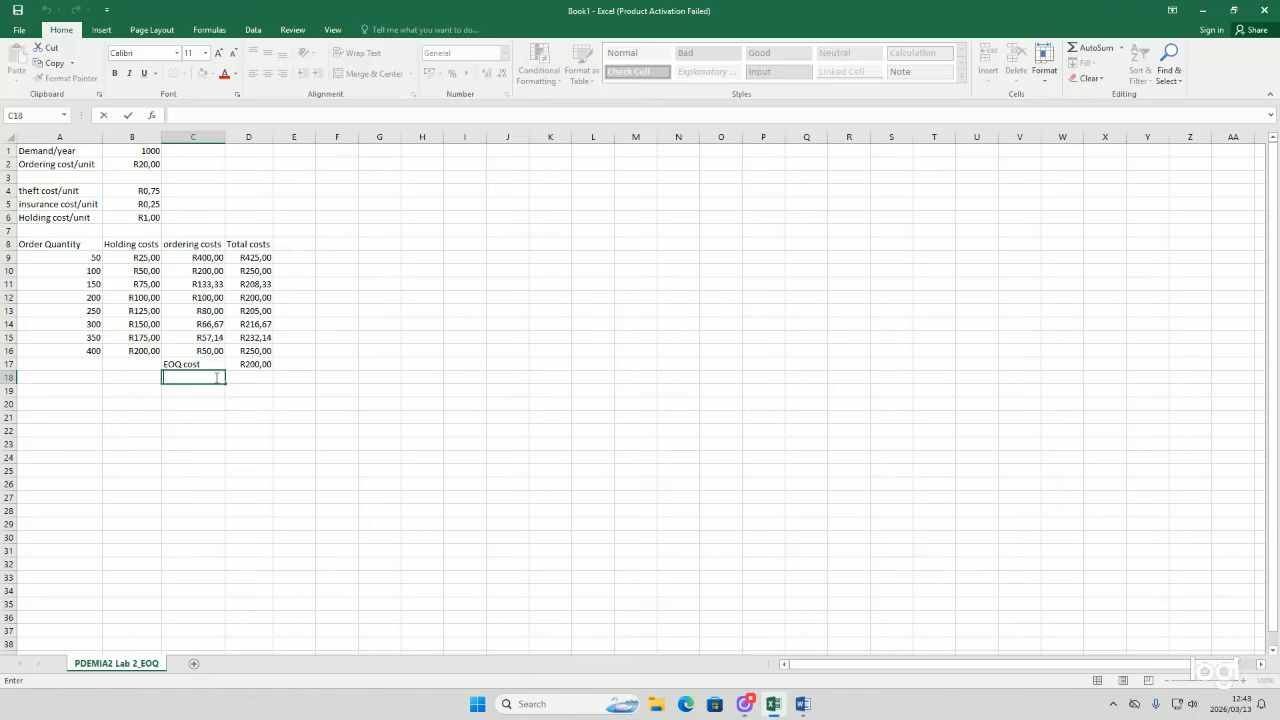
type("EOQ")
key("Delete")
left_click(251, 378)
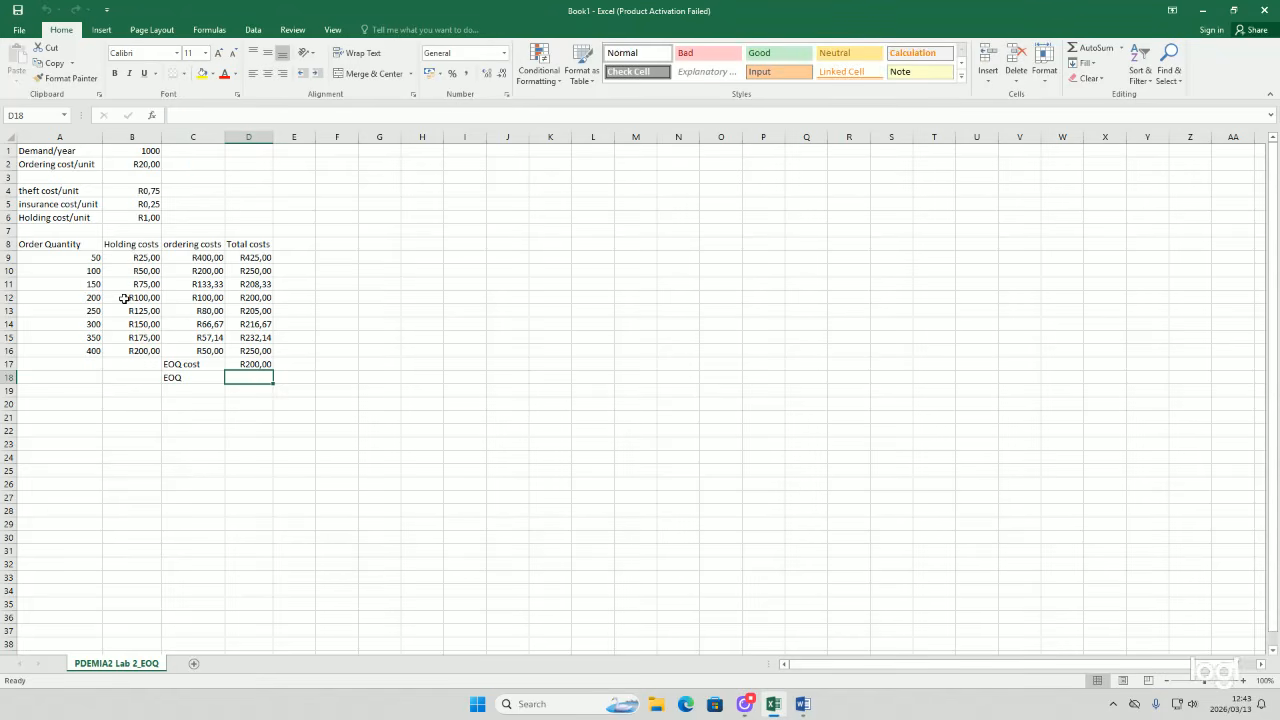
Step: Enter a formula in D18 referencing the order quantity in A12 as the EOQ
type("=D17")
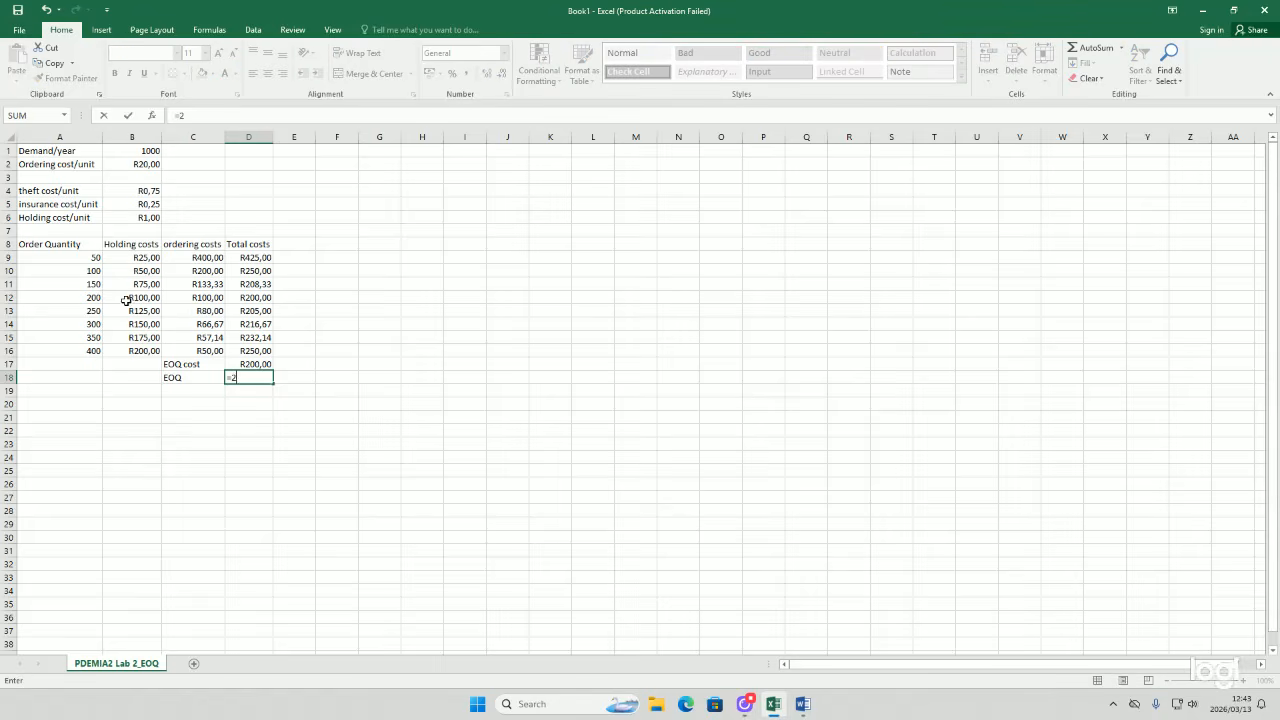
key("Return")
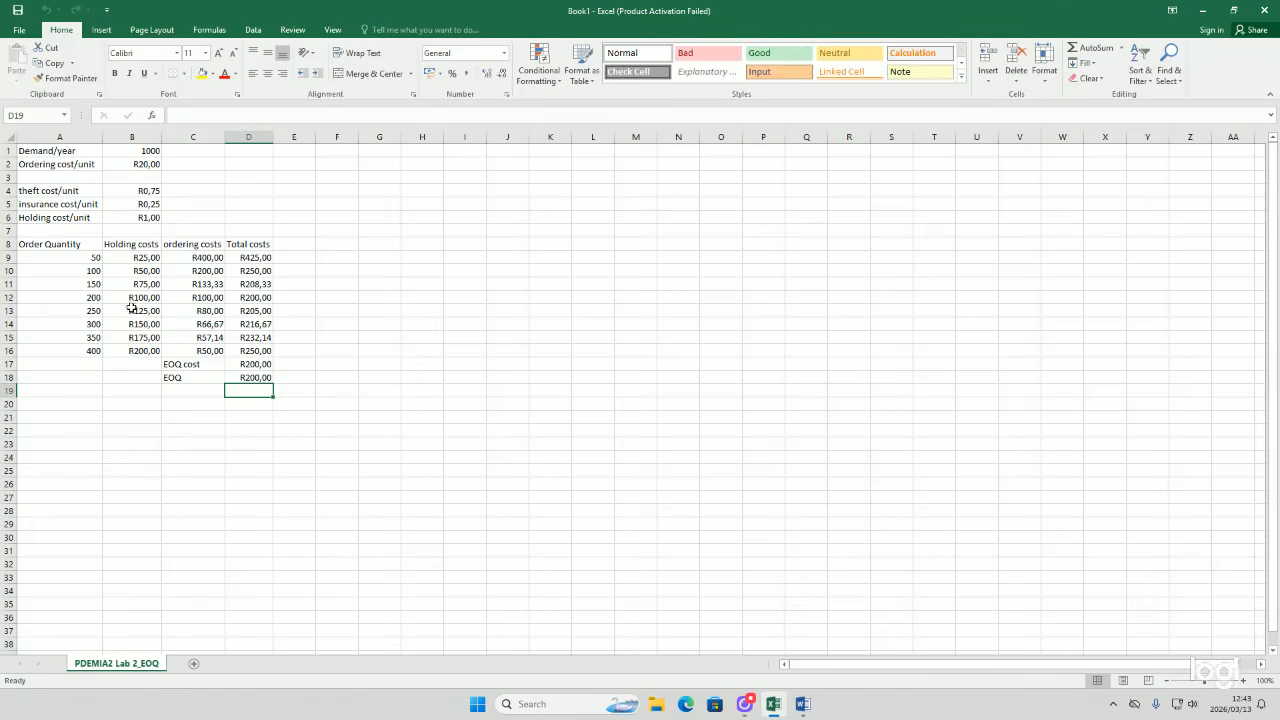
left_click(240, 379)
key("BackSpace")
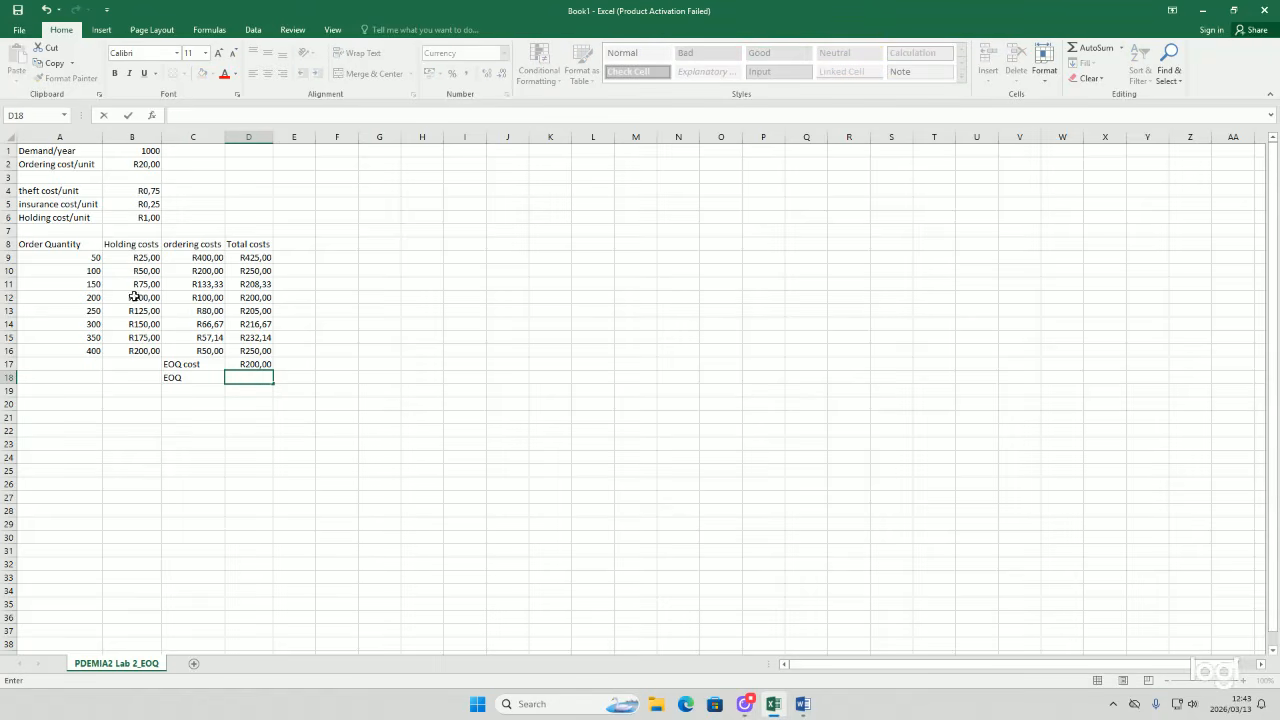
type("=")
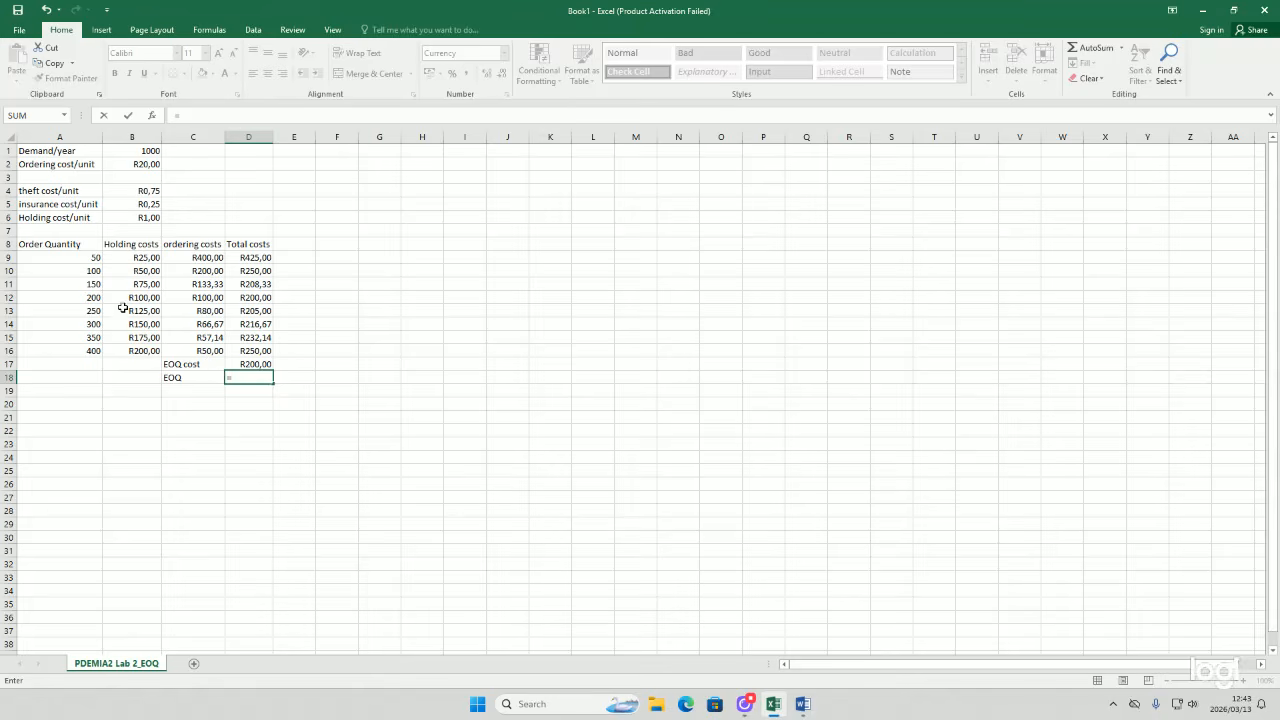
left_click(88, 292)
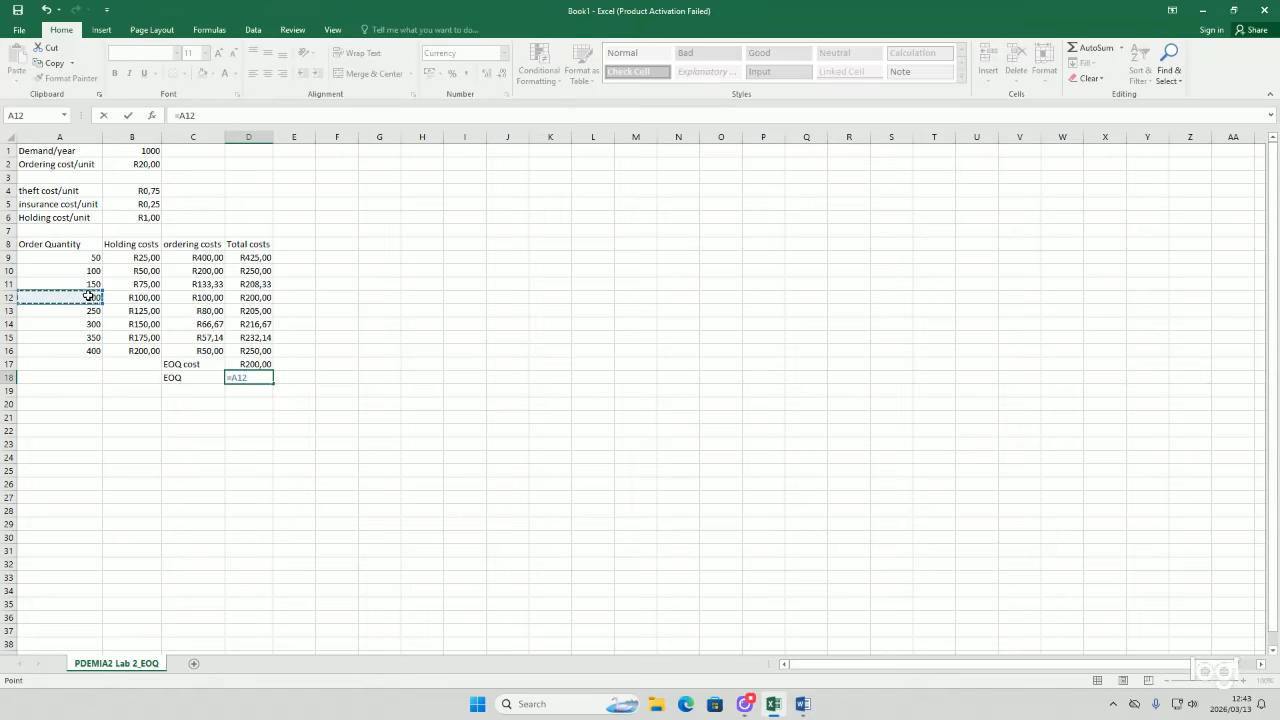
key("Return")
Step: Set D18 to the General number format
left_click(240, 377)
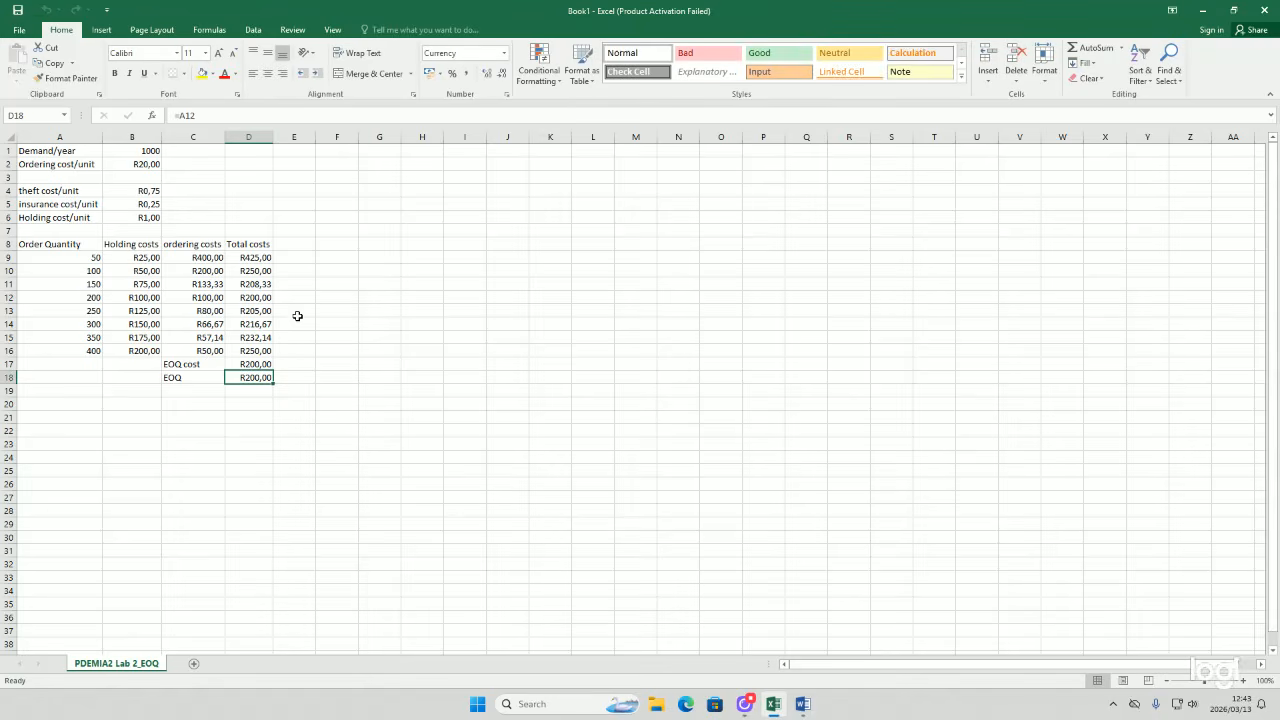
left_click(505, 53)
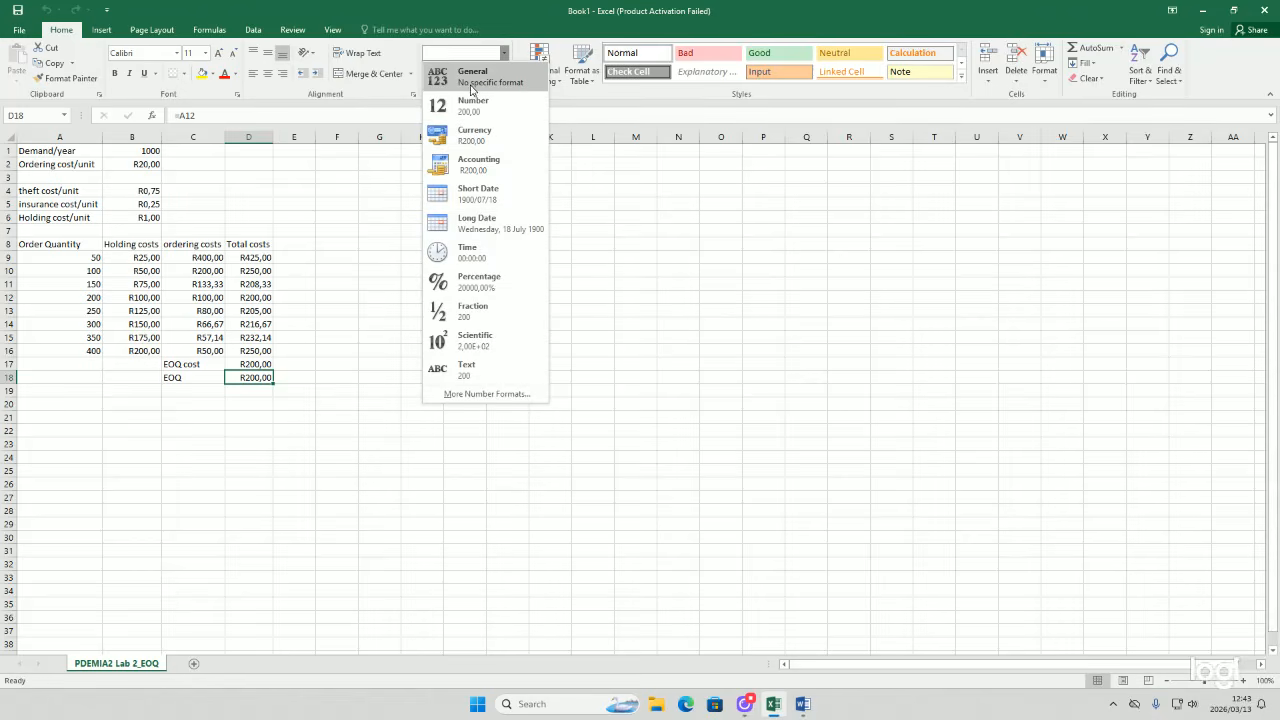
left_click(471, 89)
left_click(325, 364)
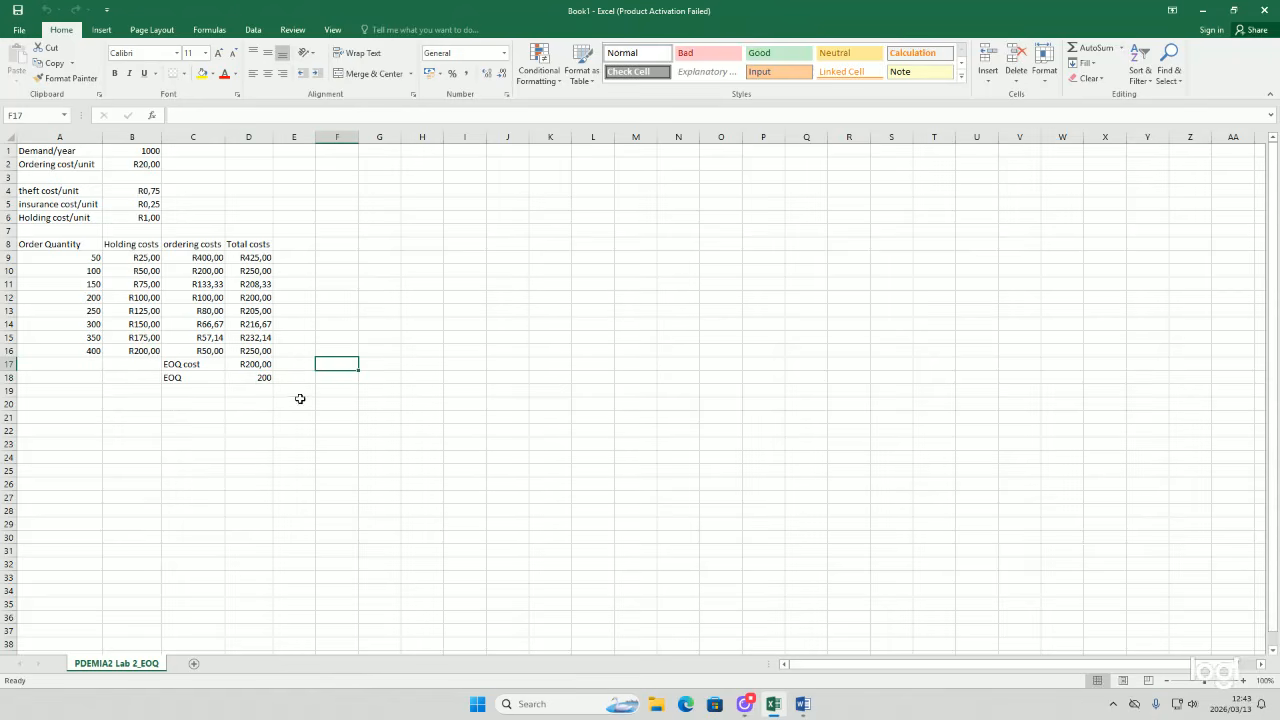
left_click(250, 377)
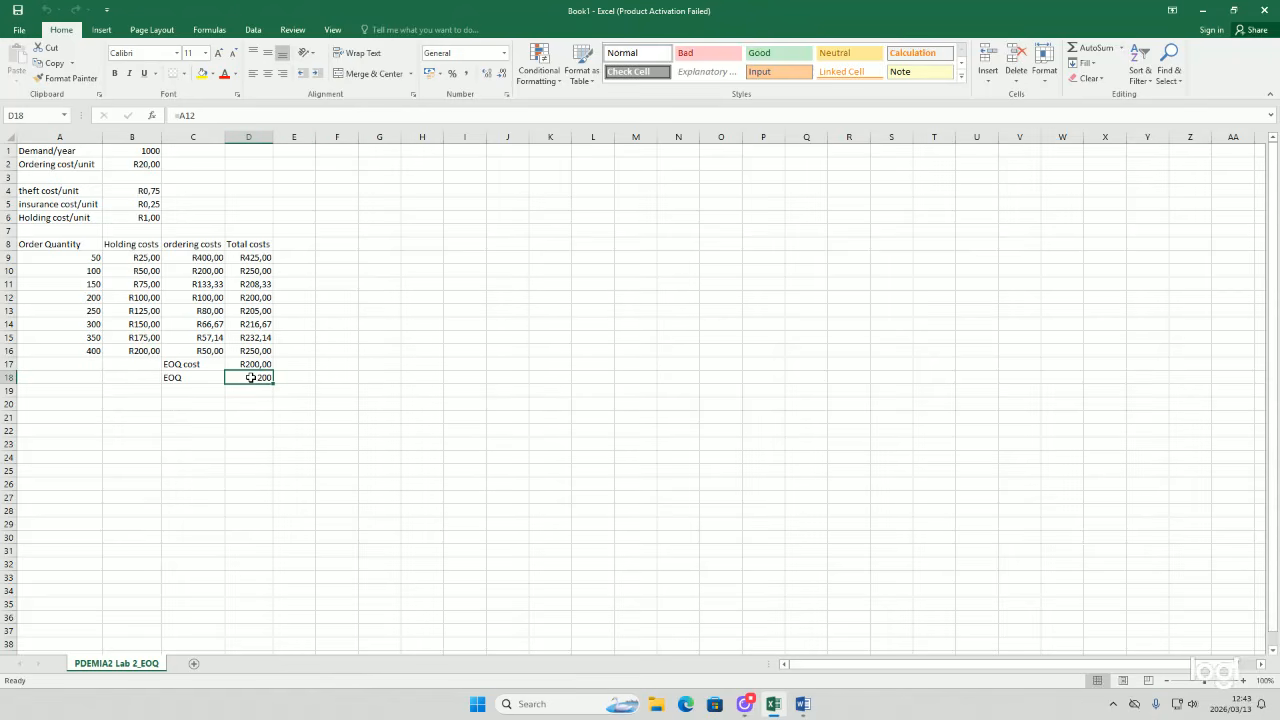
left_click(266, 417)
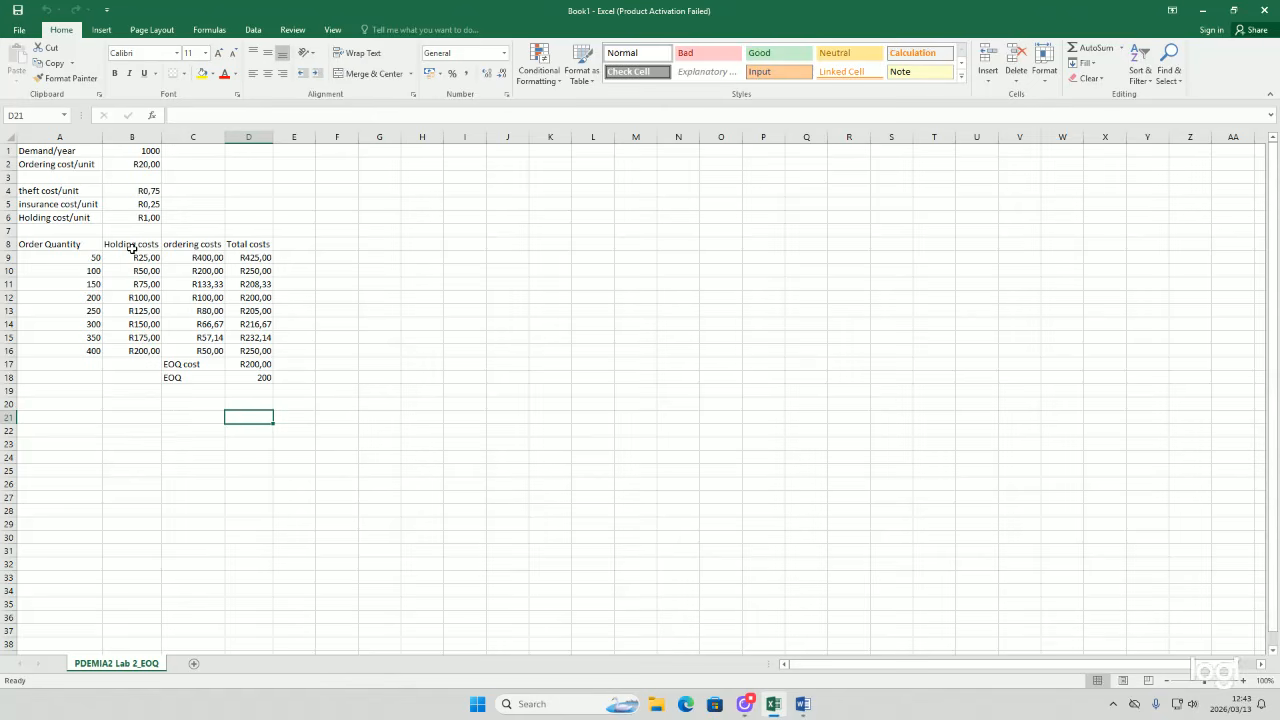
Step: Insert a line chart of holding, ordering and total costs from B8:D16
left_click_drag(109, 241, 249, 347)
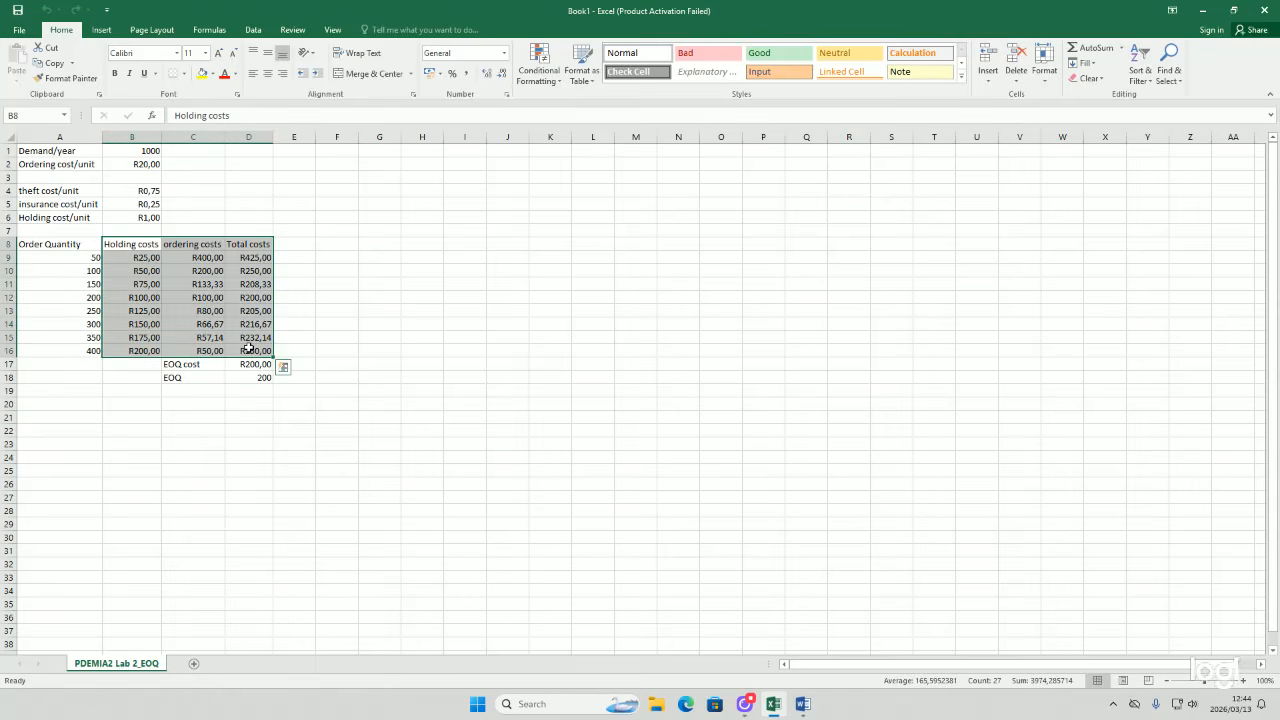
left_click(108, 30)
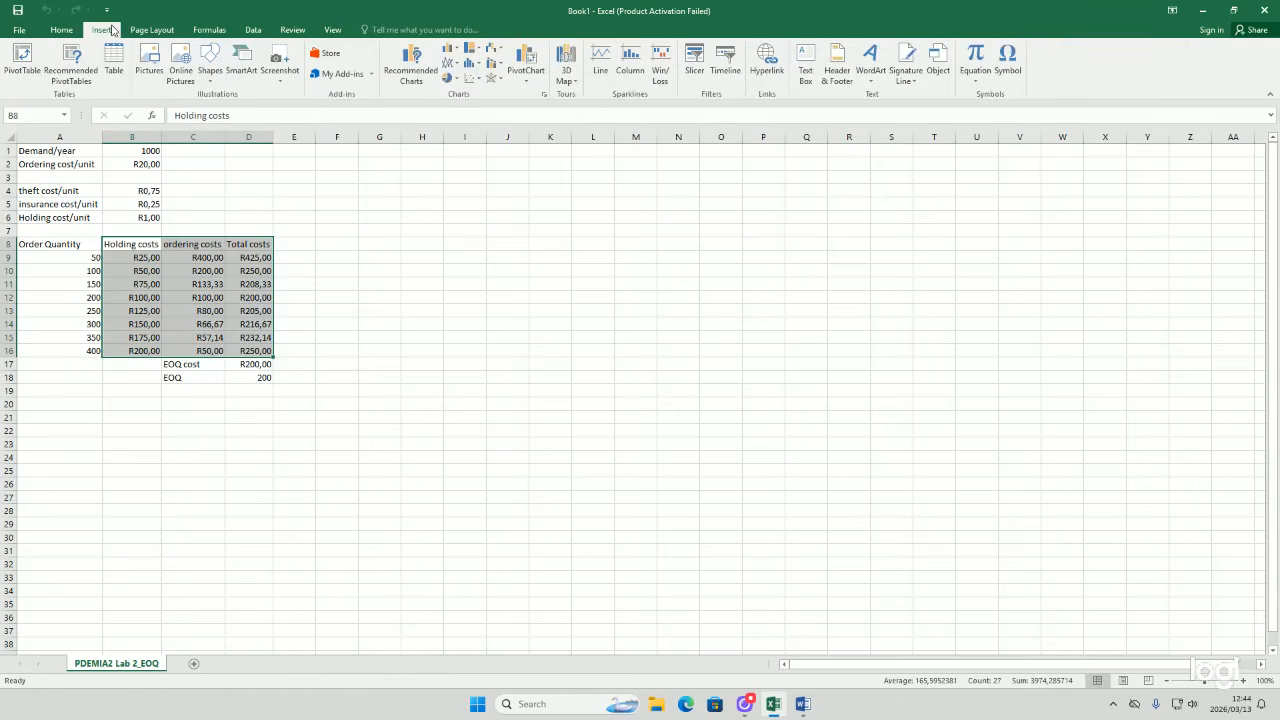
left_click(542, 96)
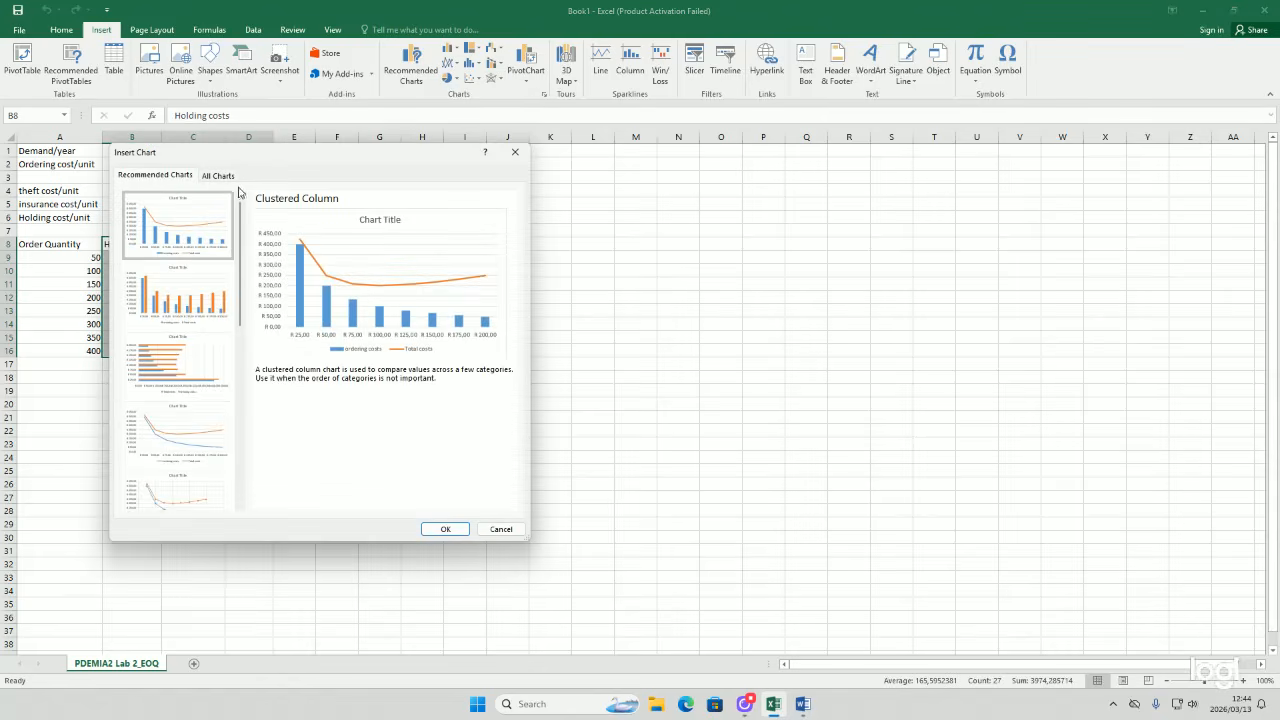
left_click(216, 176)
left_click(150, 246)
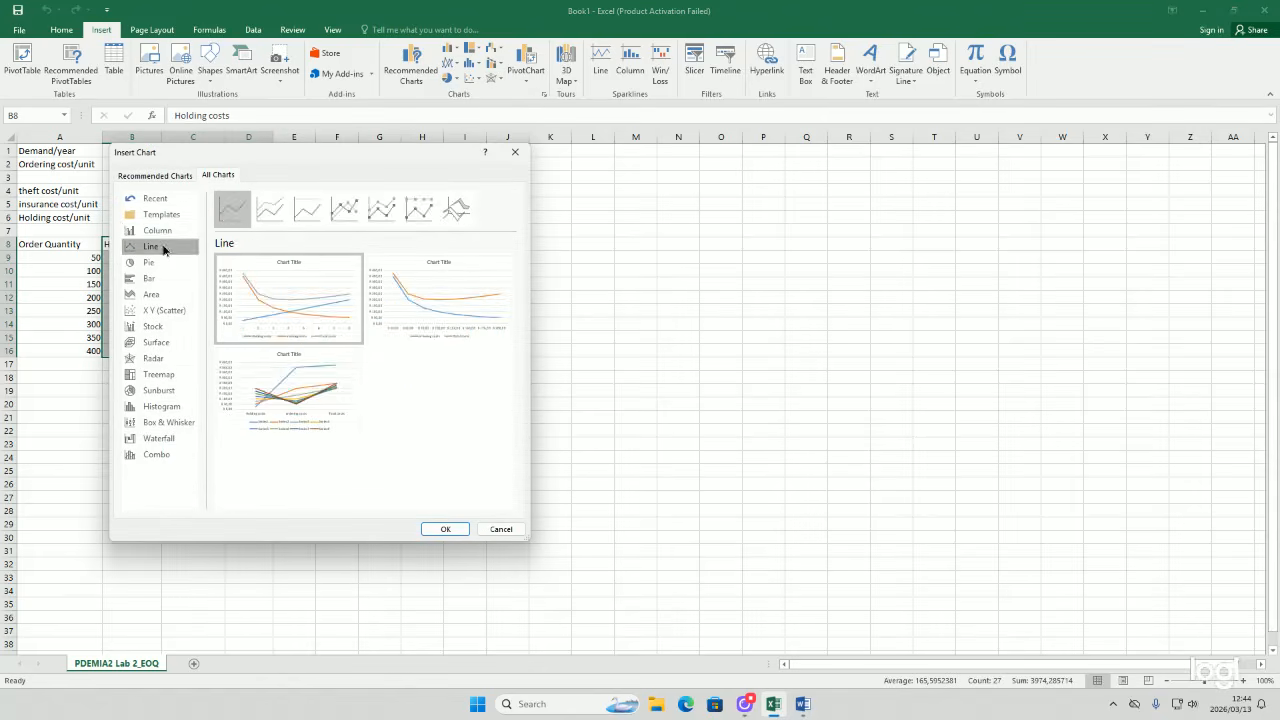
mouse_move(266, 280)
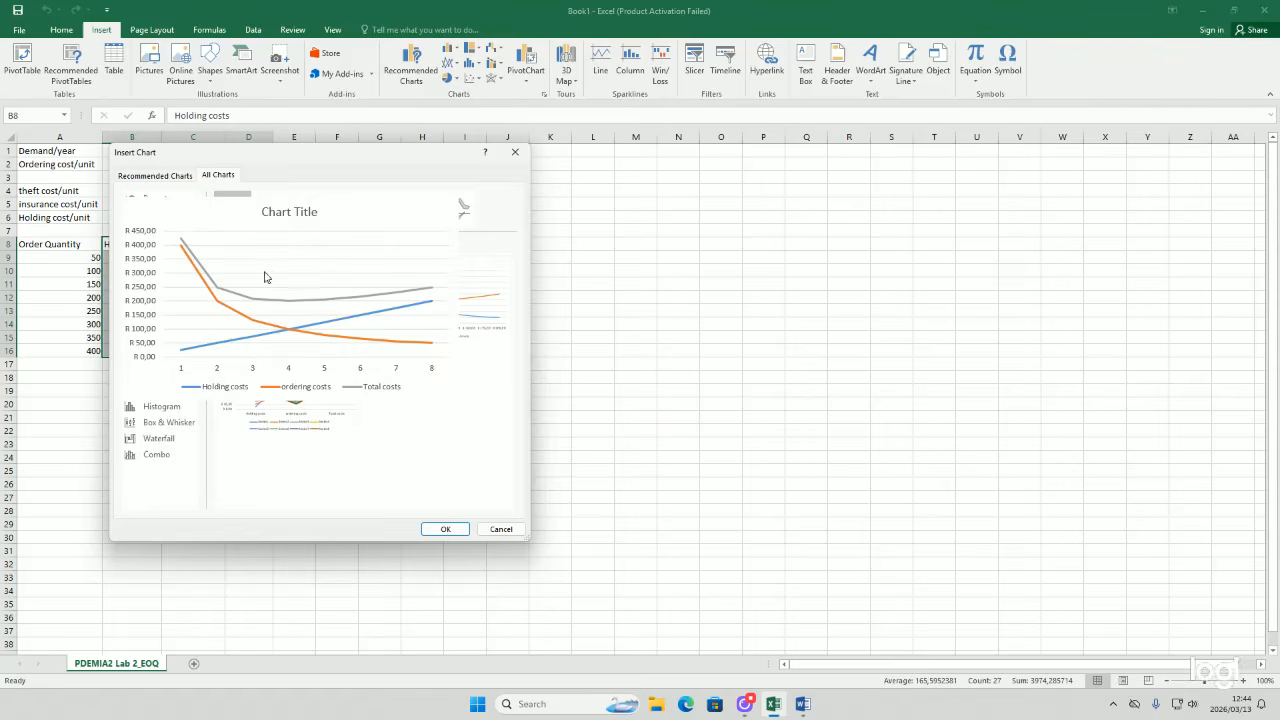
left_click(446, 529)
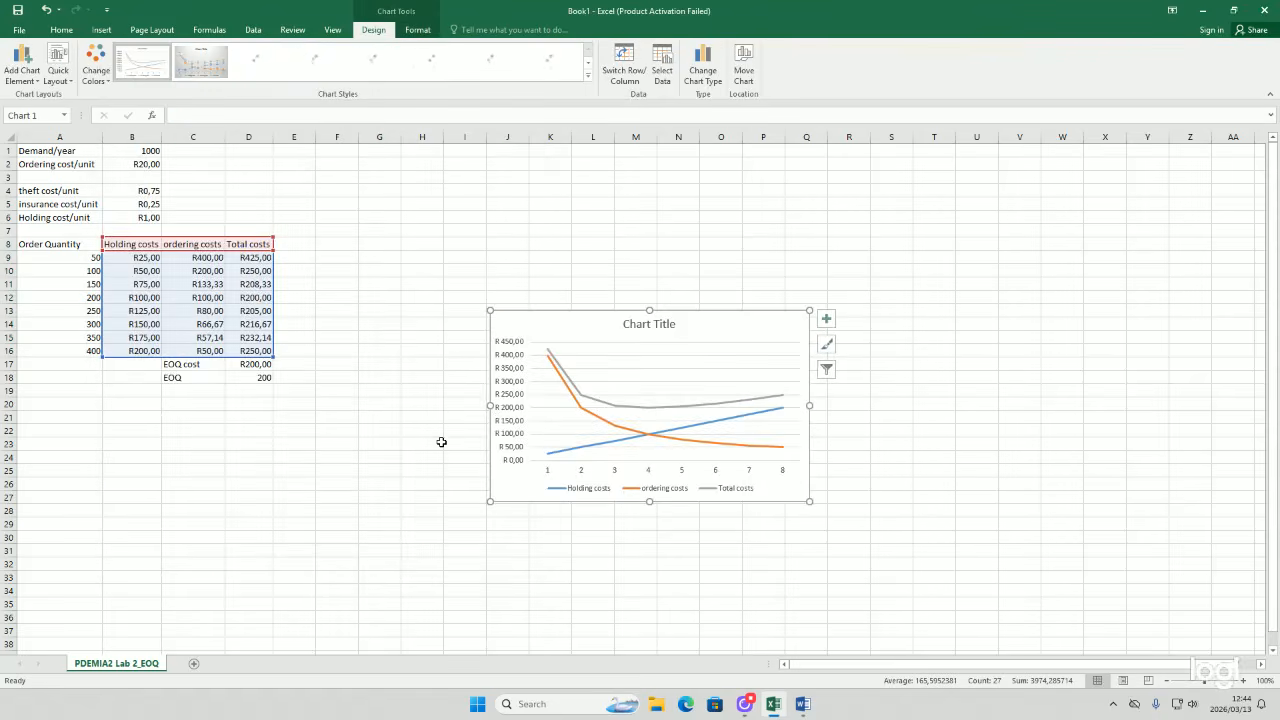
Step: Examine where the holding and ordering cost lines intersect on the chart
scroll(540, 410, "down", 2)
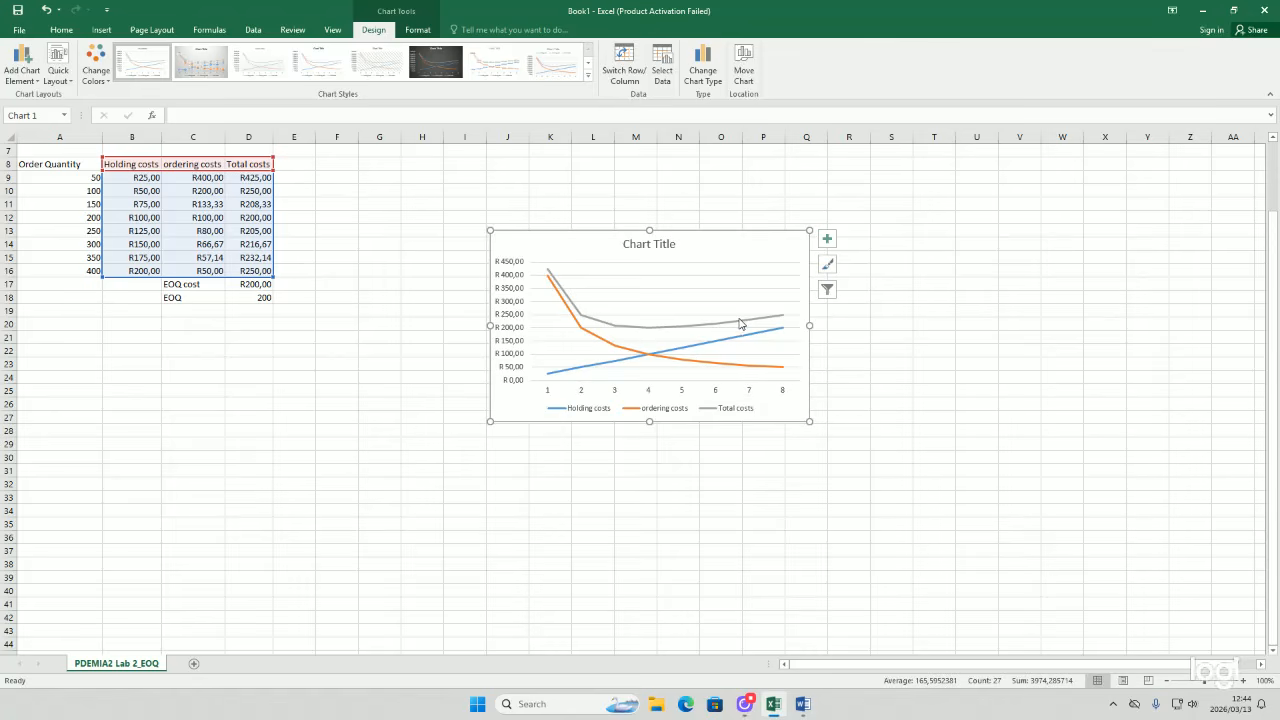
mouse_move(740, 323)
mouse_move(650, 358)
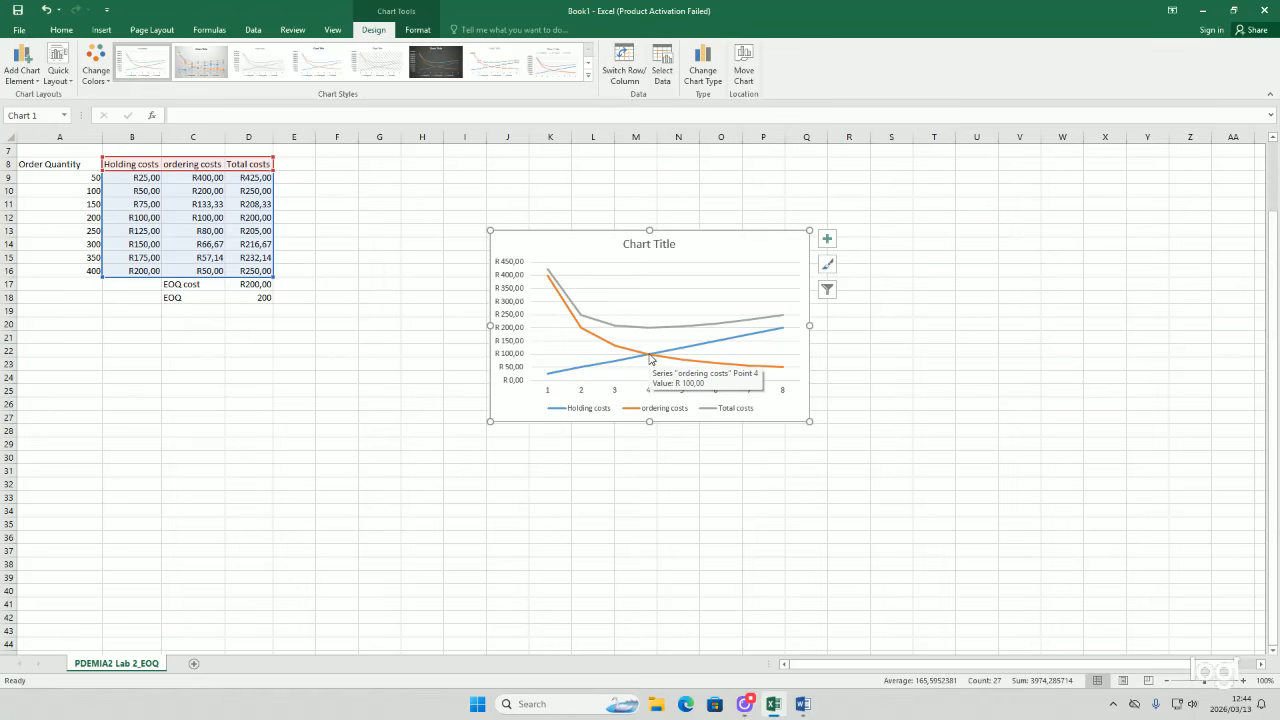
left_click(650, 358)
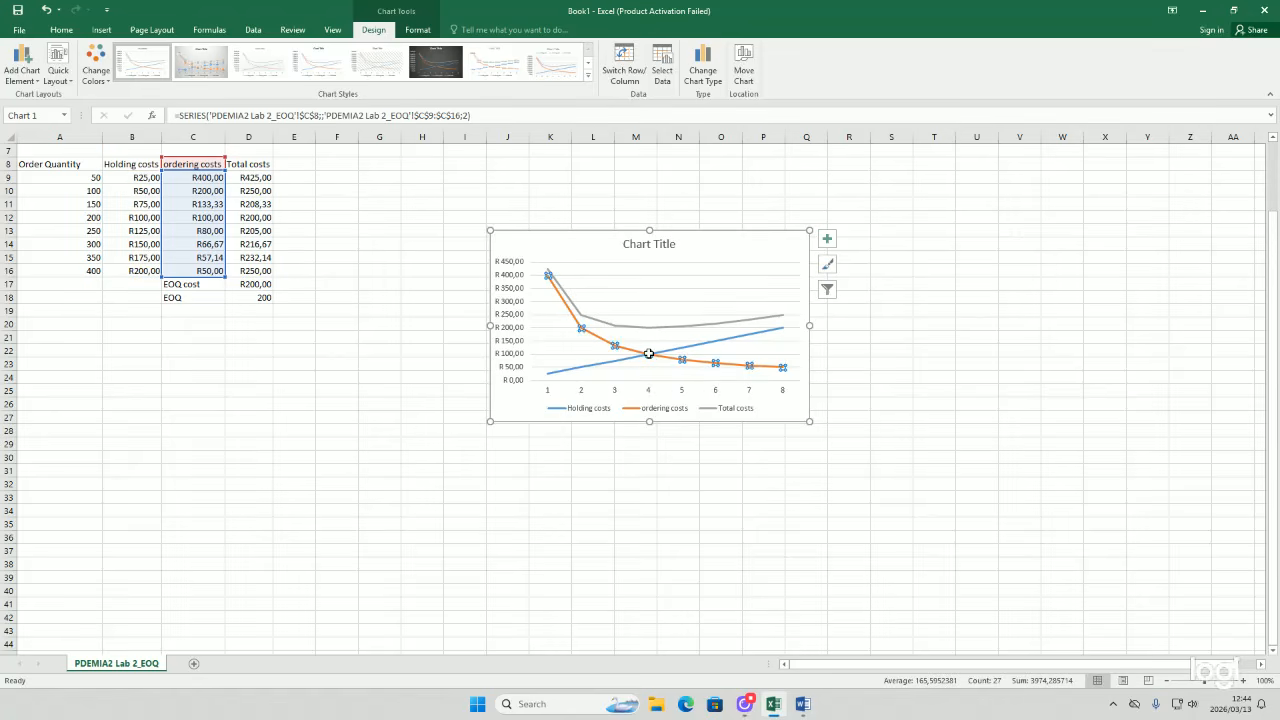
mouse_move(648, 355)
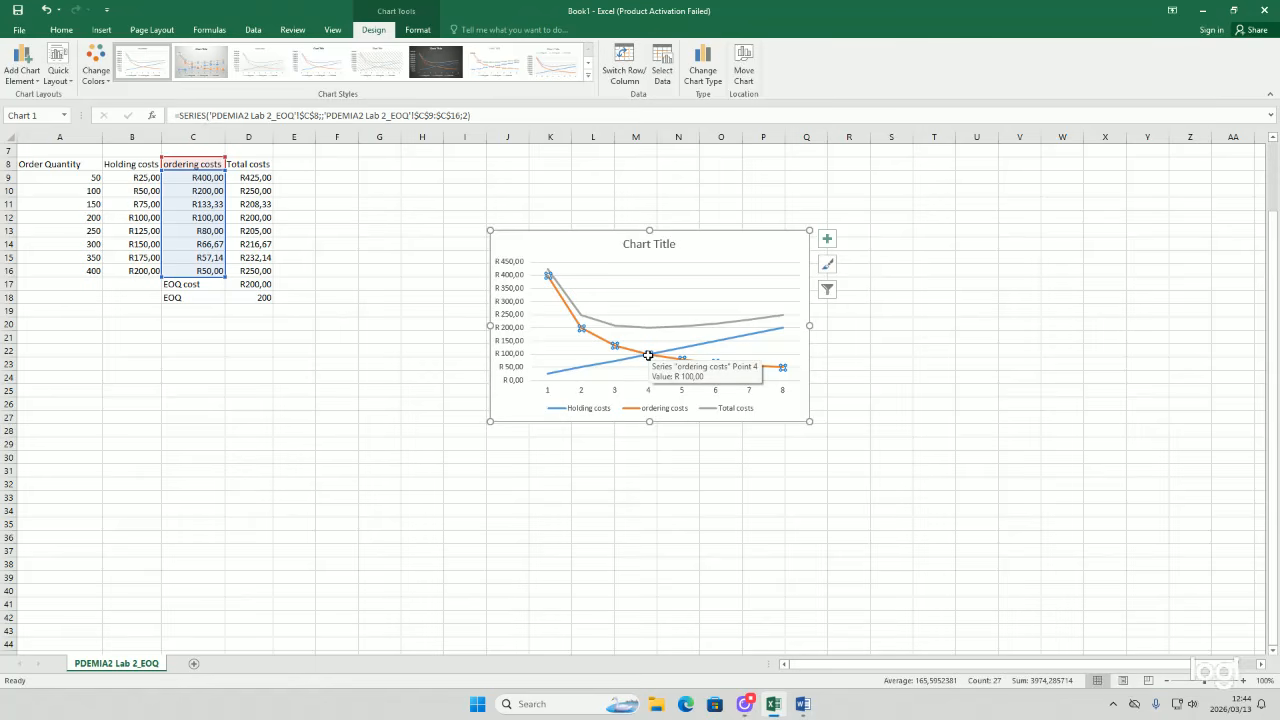
left_click(645, 362)
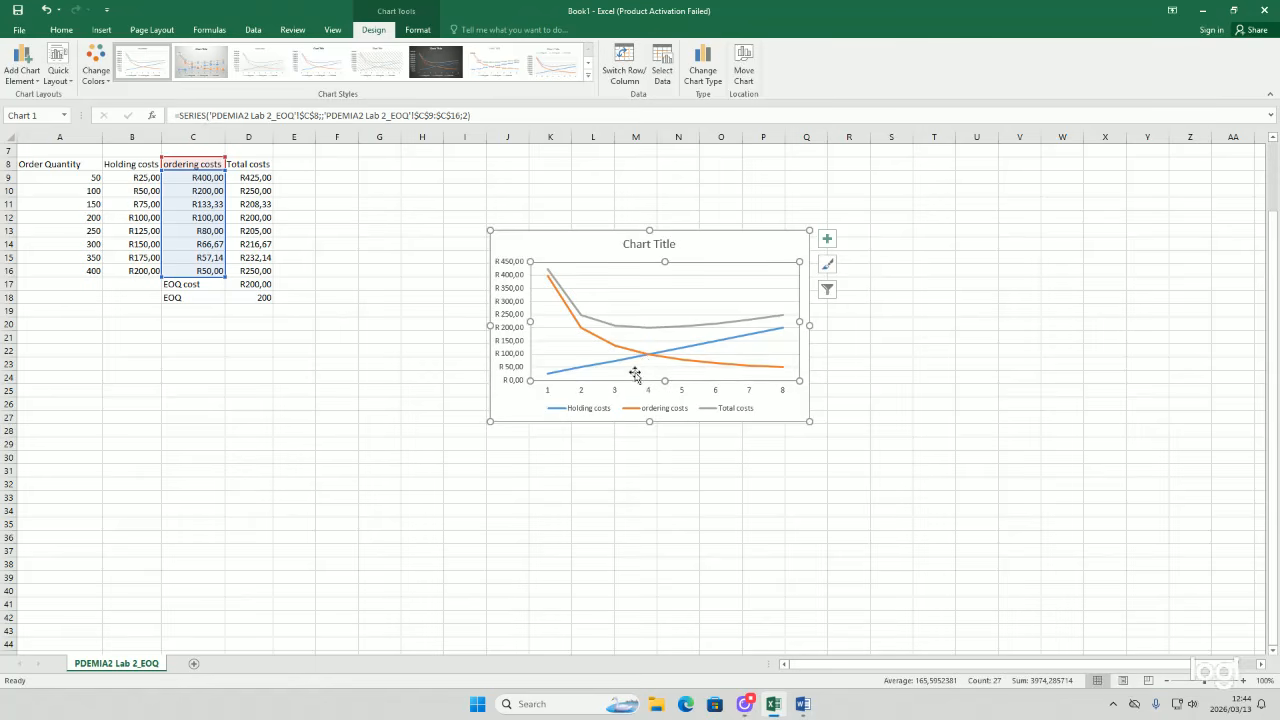
mouse_move(650, 358)
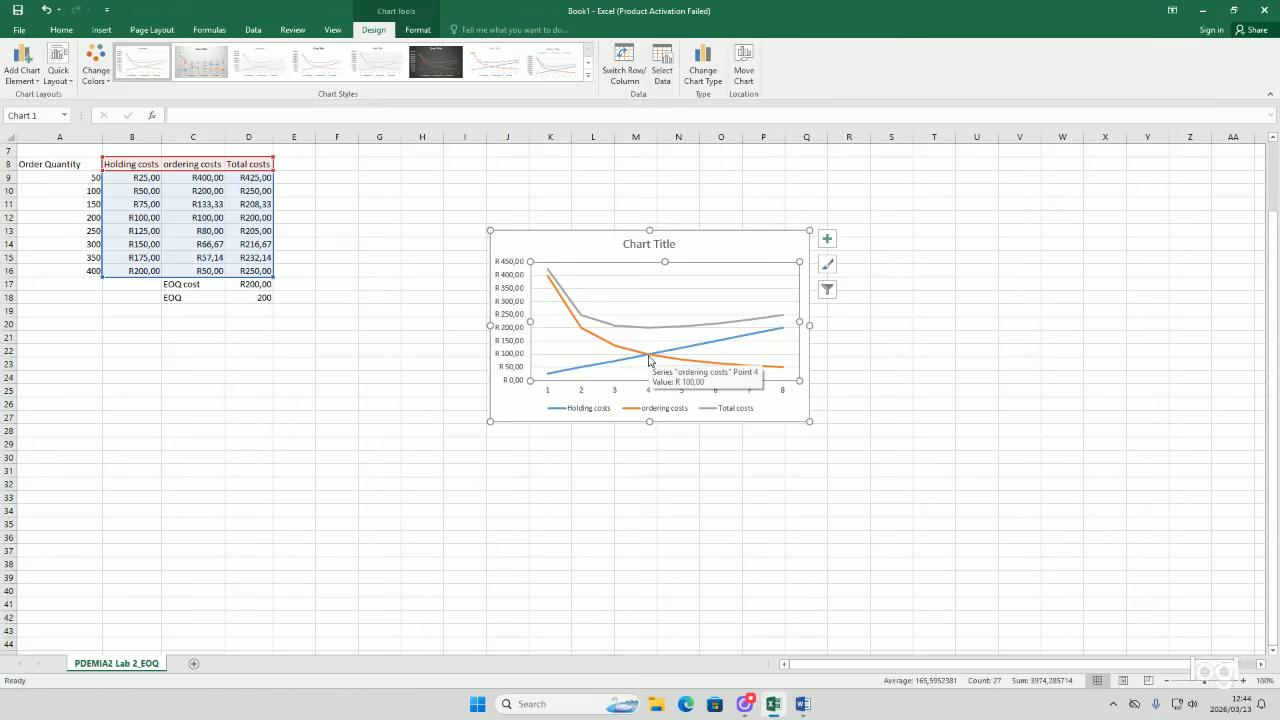
Step: Inspect the holding and ordering cost series at their crossing point and the matching order-quantity row 12
left_click(648, 355)
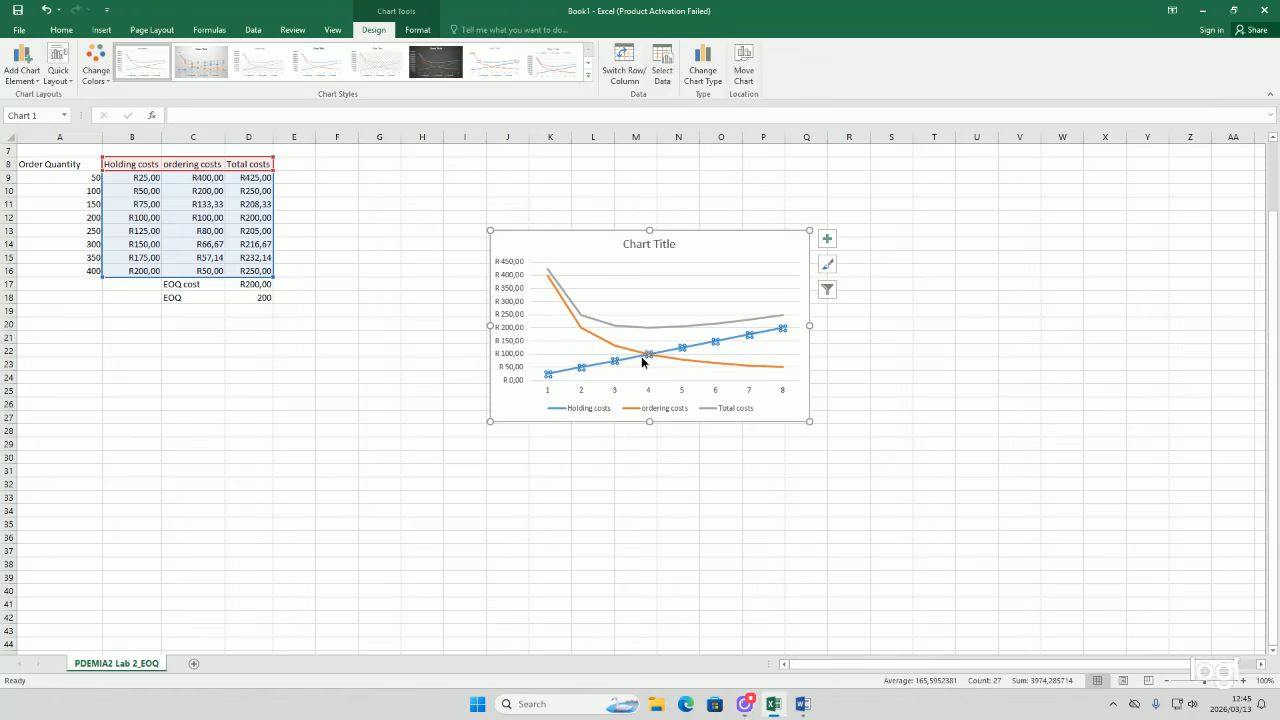
mouse_move(648, 355)
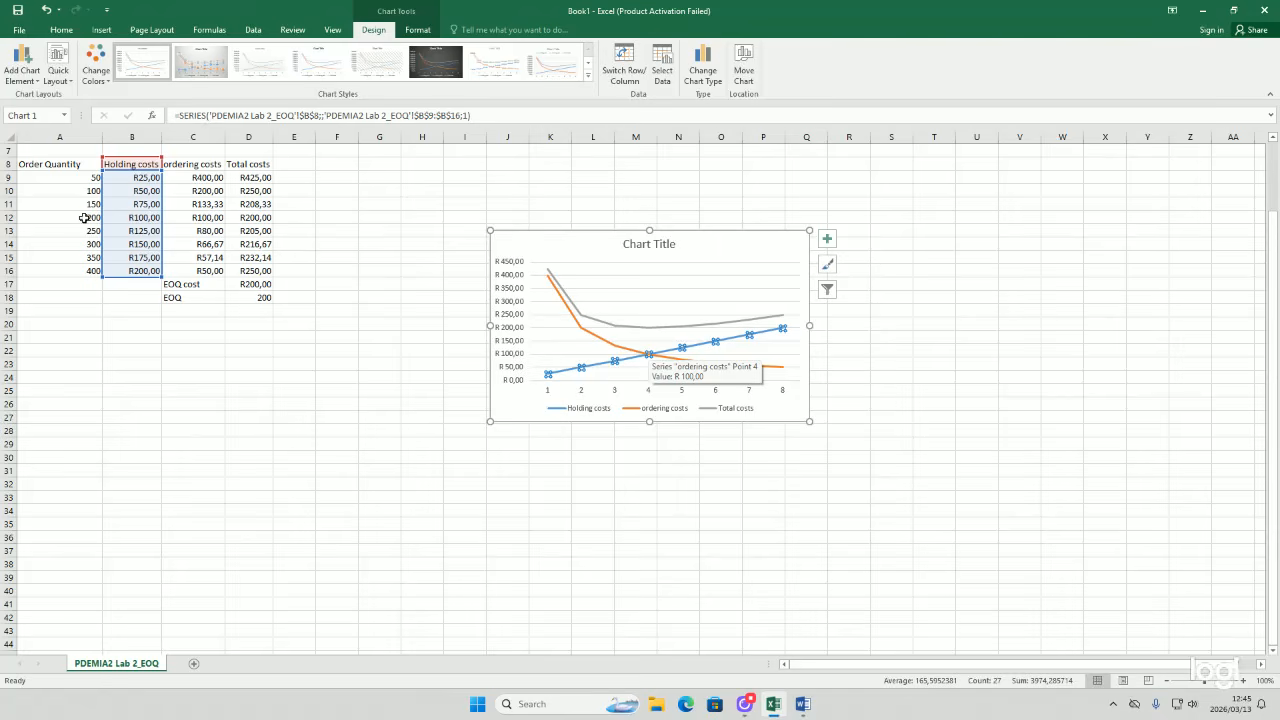
left_click(8, 217)
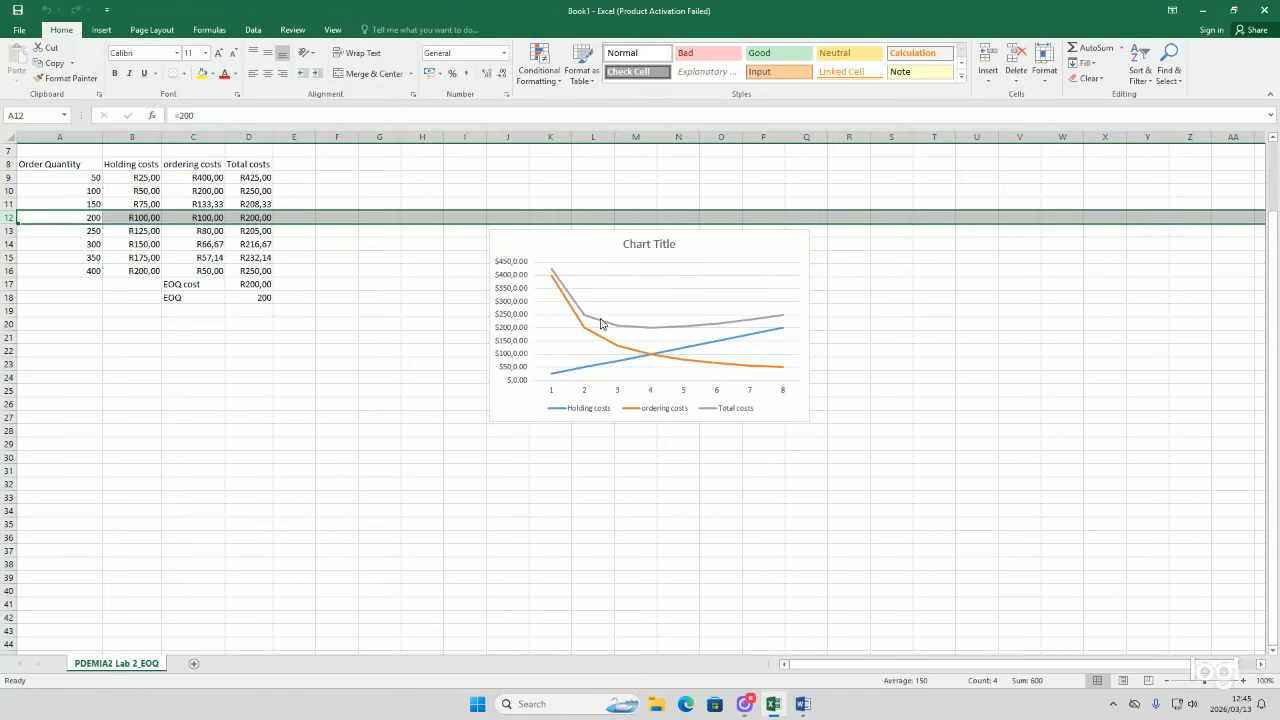
left_click(650, 360)
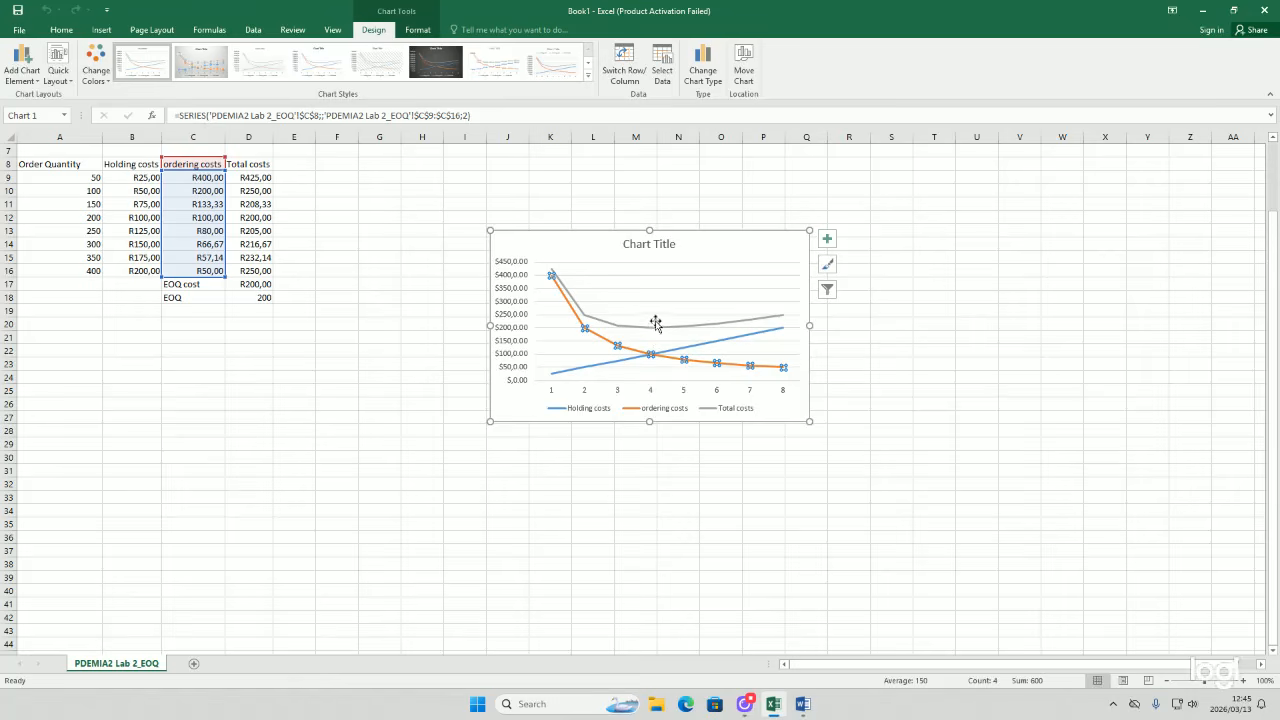
mouse_move(650, 333)
left_click(62, 30)
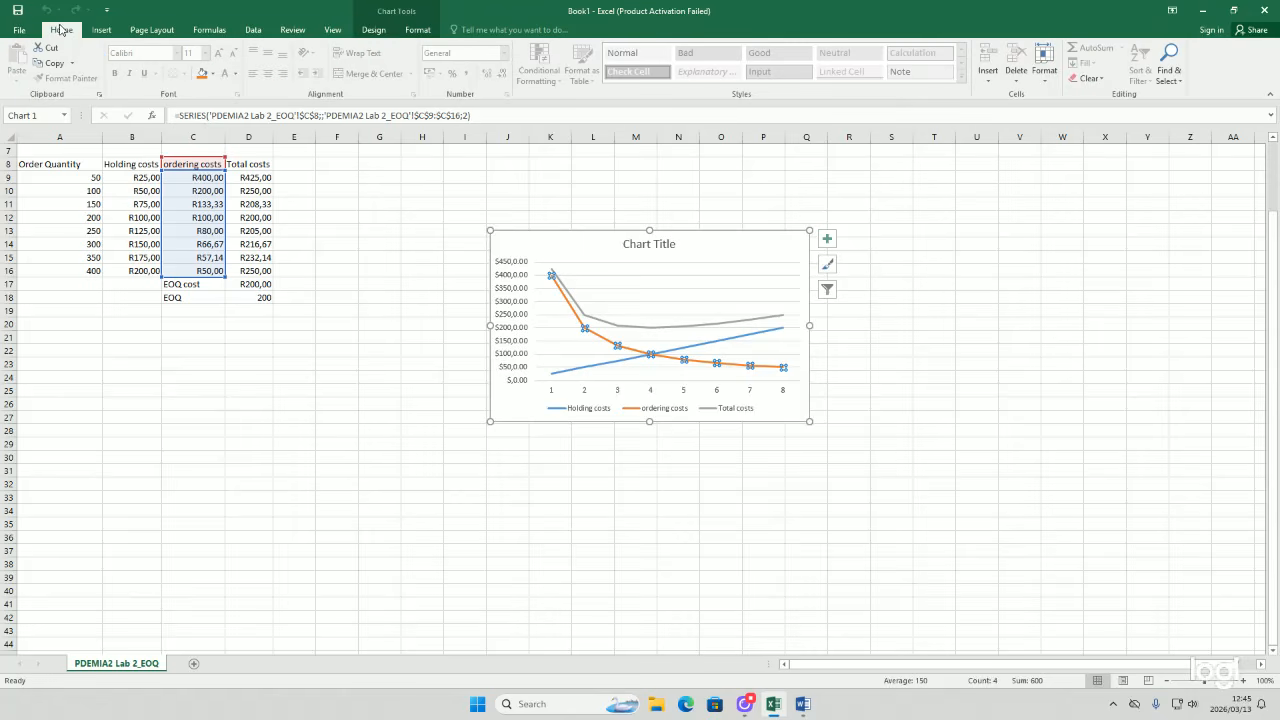
left_click(99, 30)
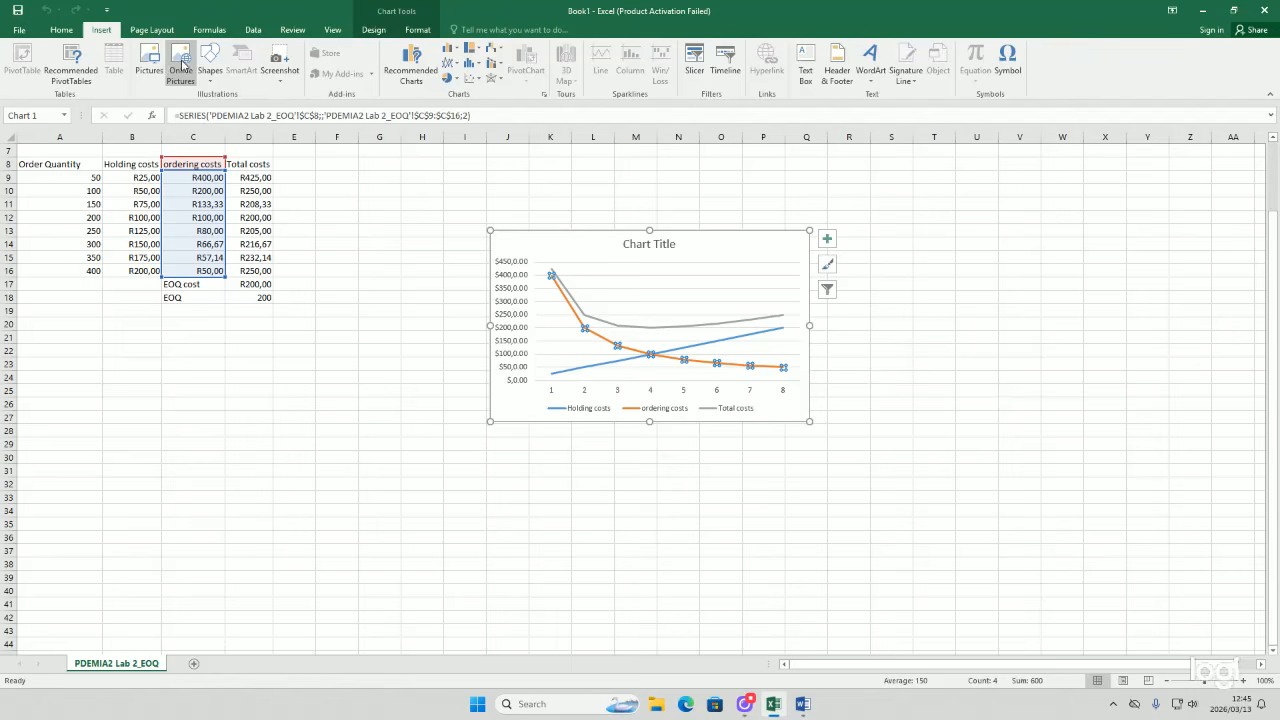
left_click(208, 68)
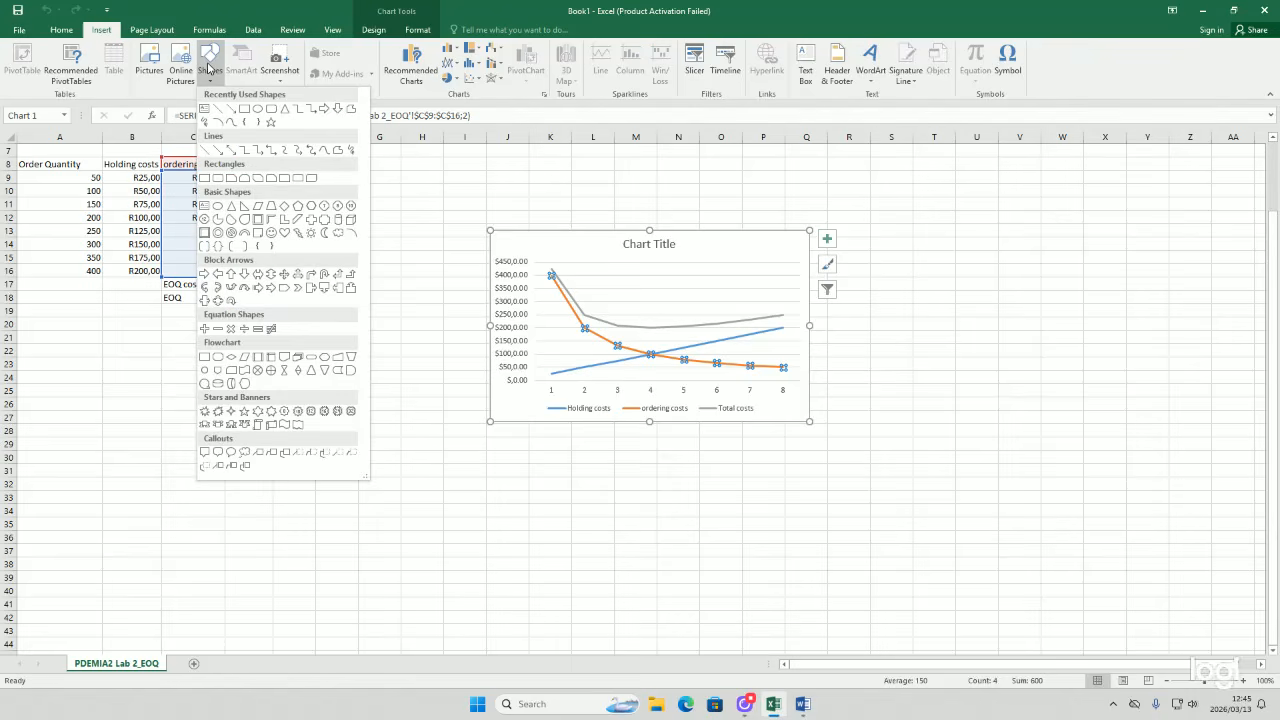
left_click(231, 110)
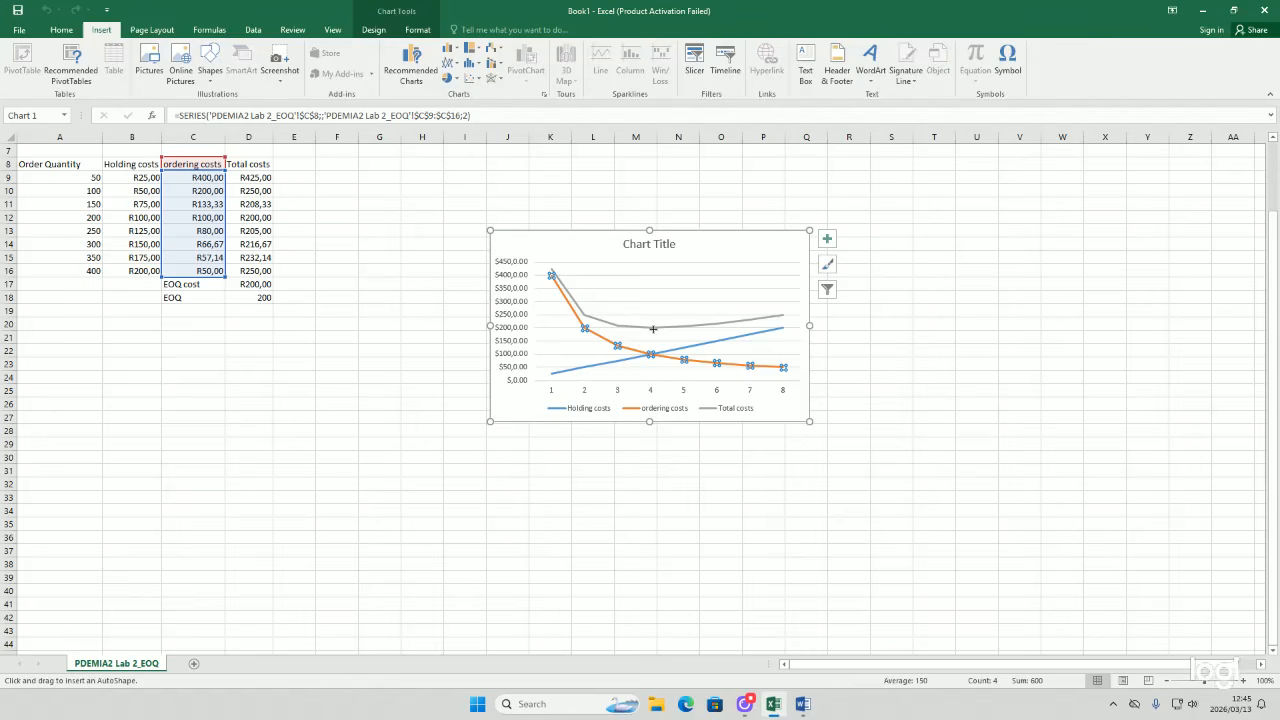
mouse_move(652, 329)
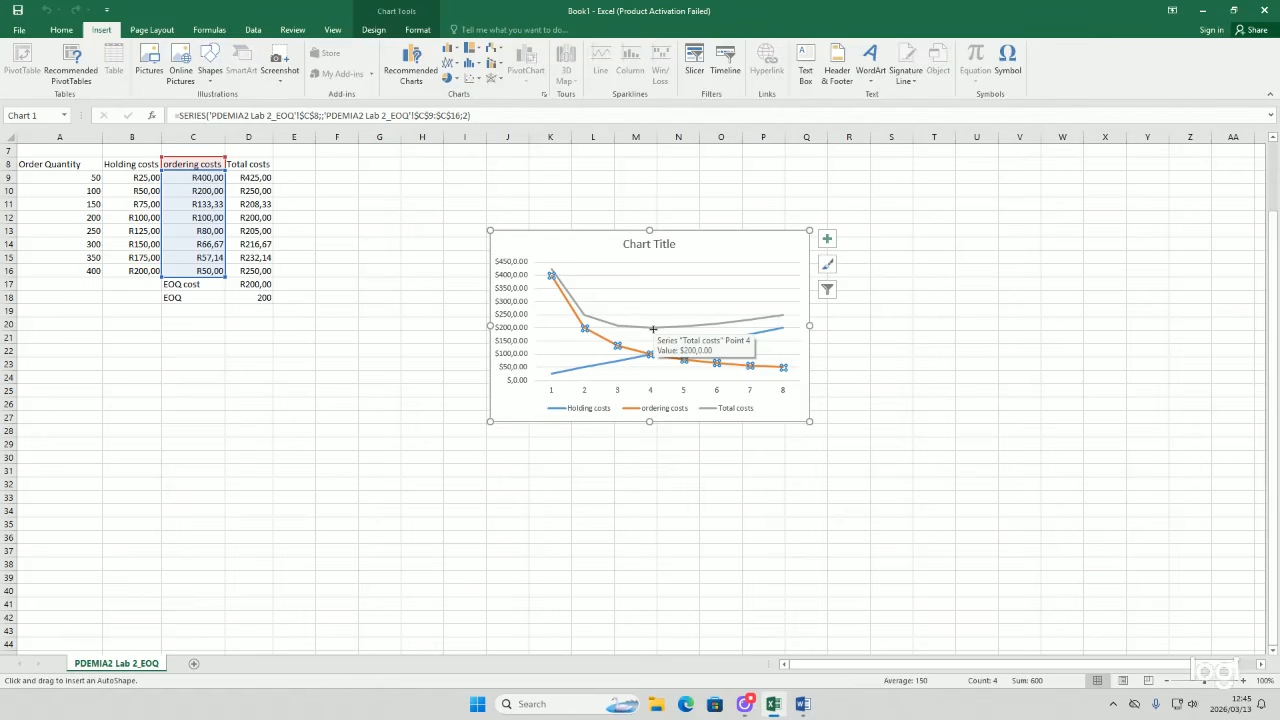
key("Escape")
key("Escape")
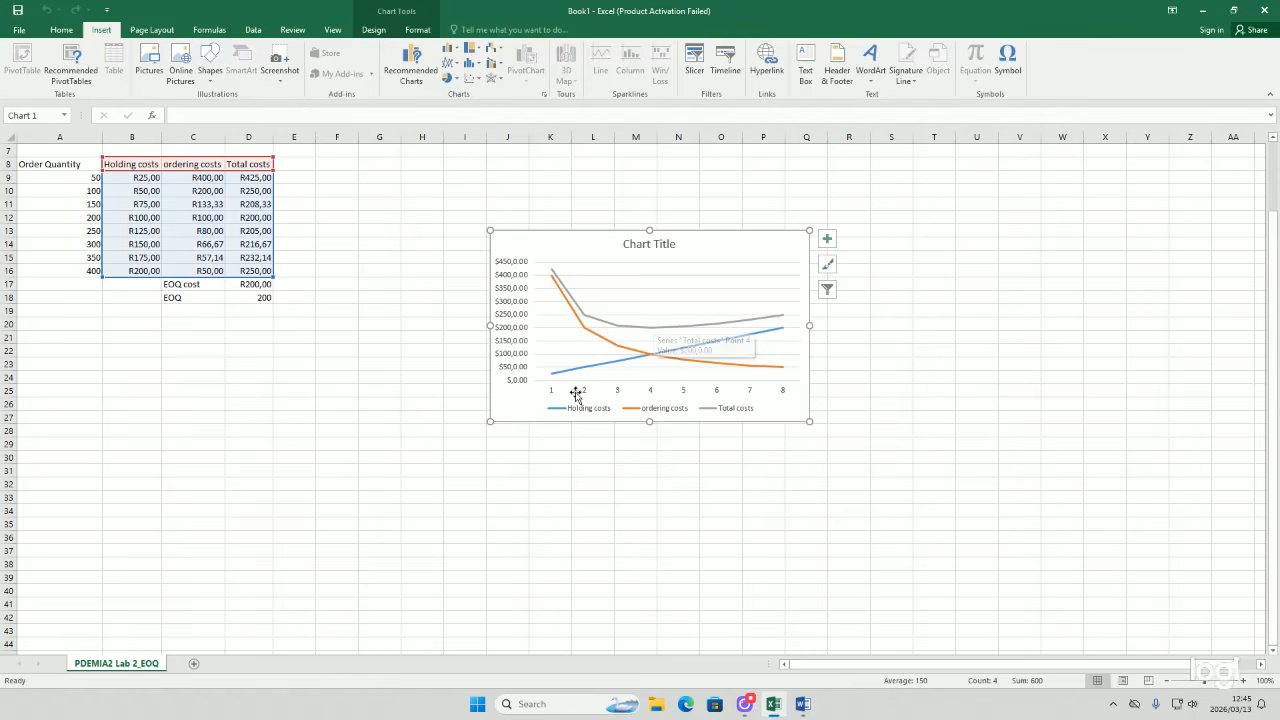
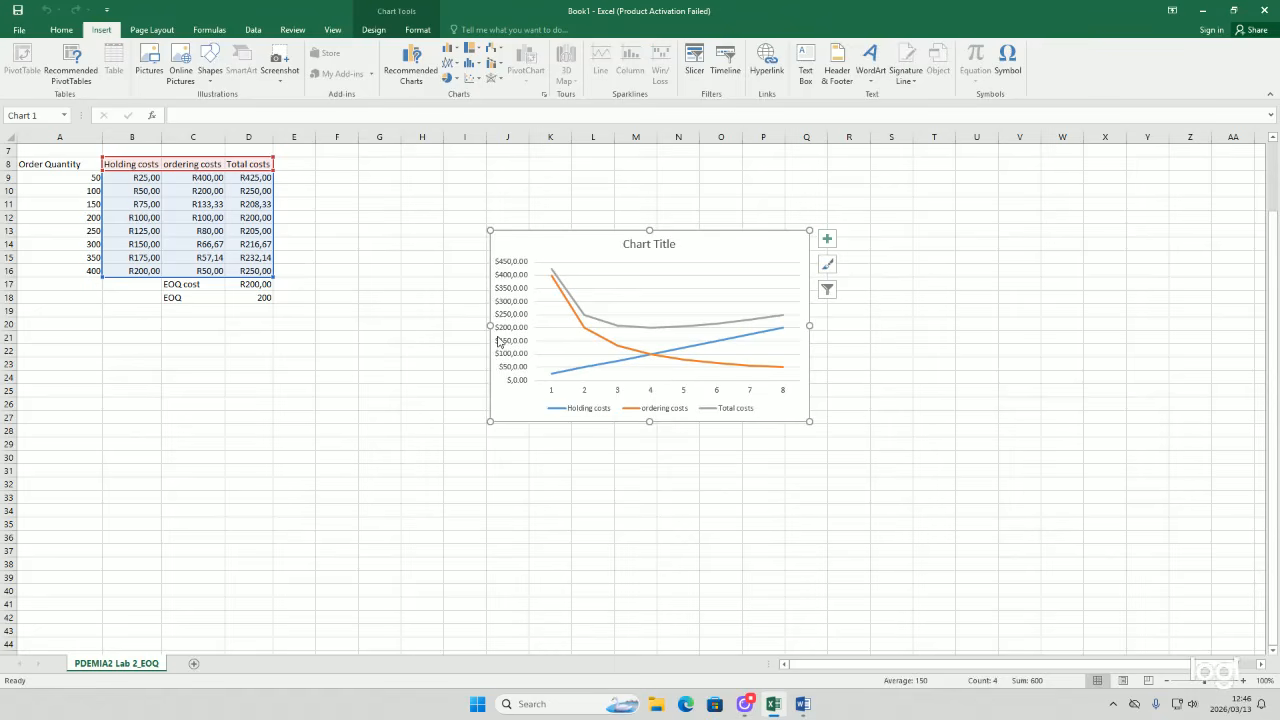
Step: Compare the order-quantity row 12 cells with the crossing of the holding and ordering cost lines on the chart
left_click(506, 338)
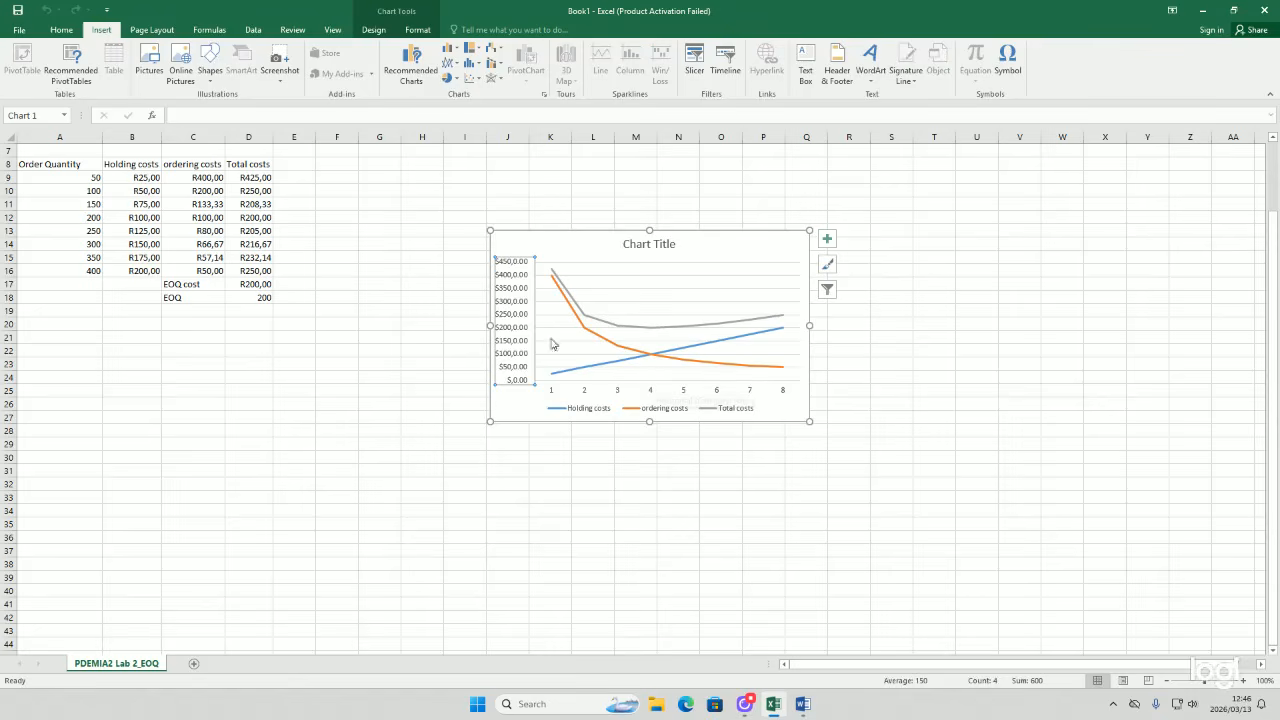
left_click(98, 217)
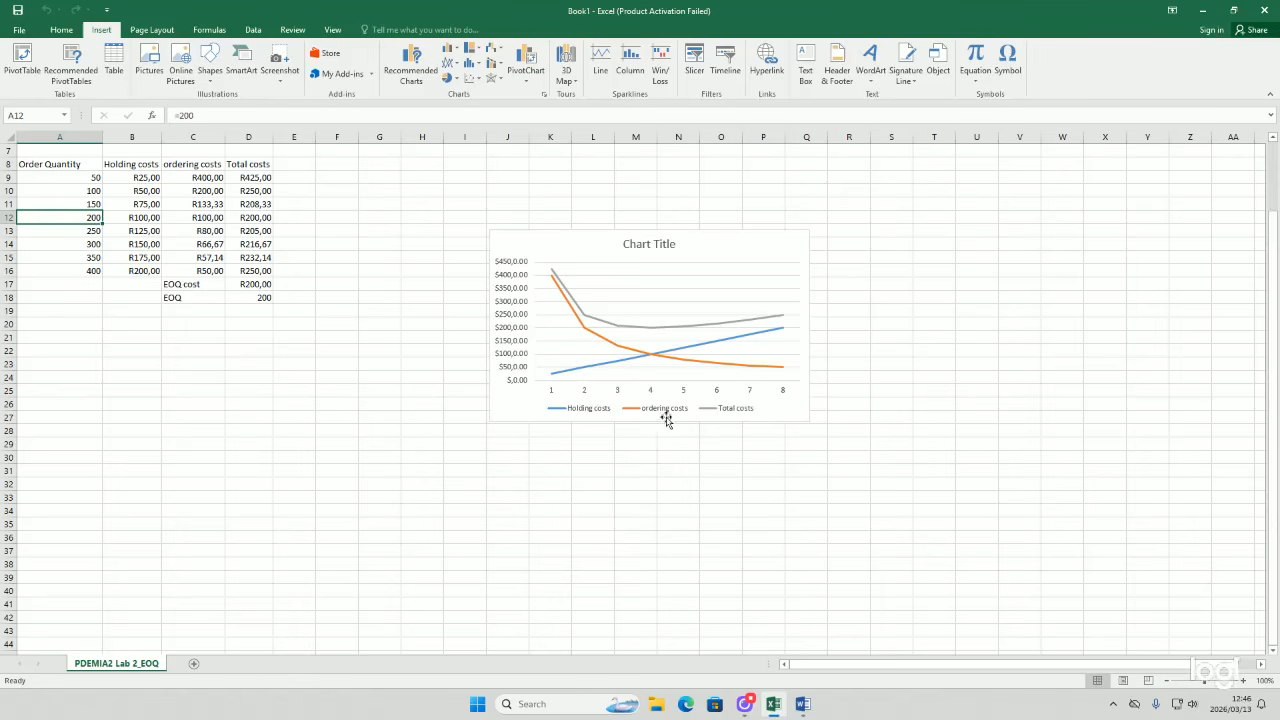
left_click(143, 218)
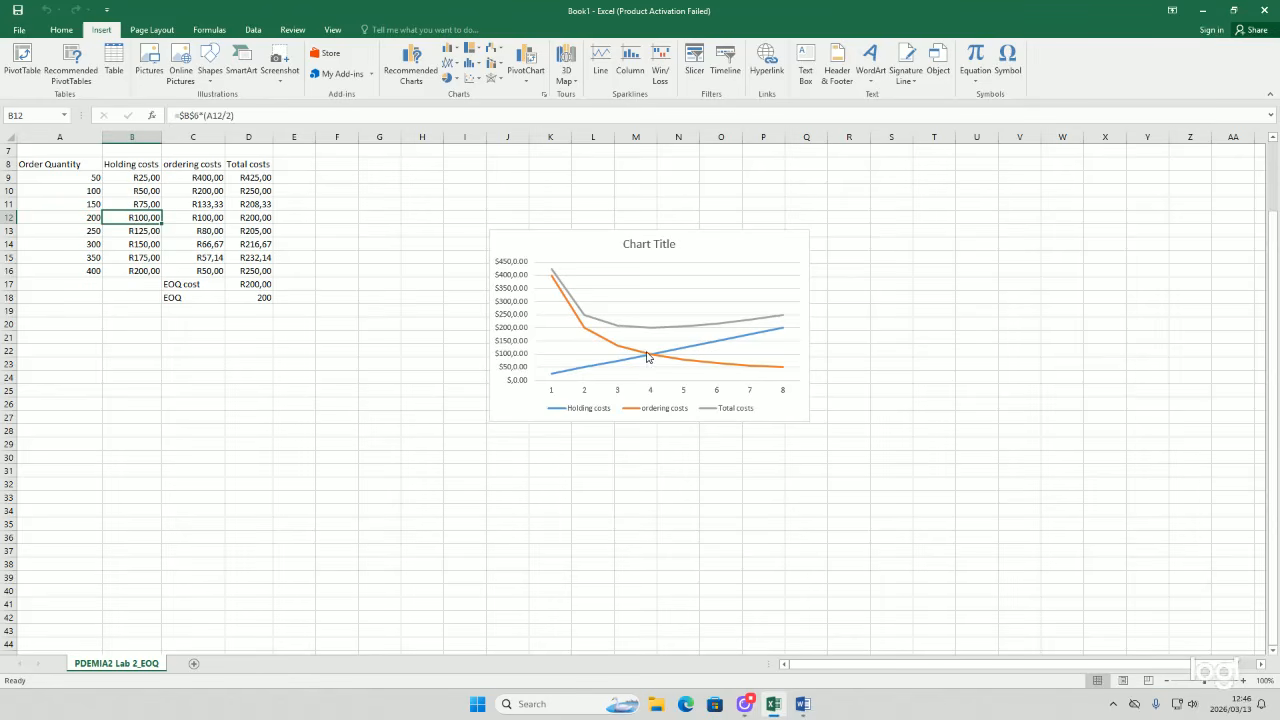
mouse_move(647, 357)
left_click(202, 218)
mouse_move(652, 360)
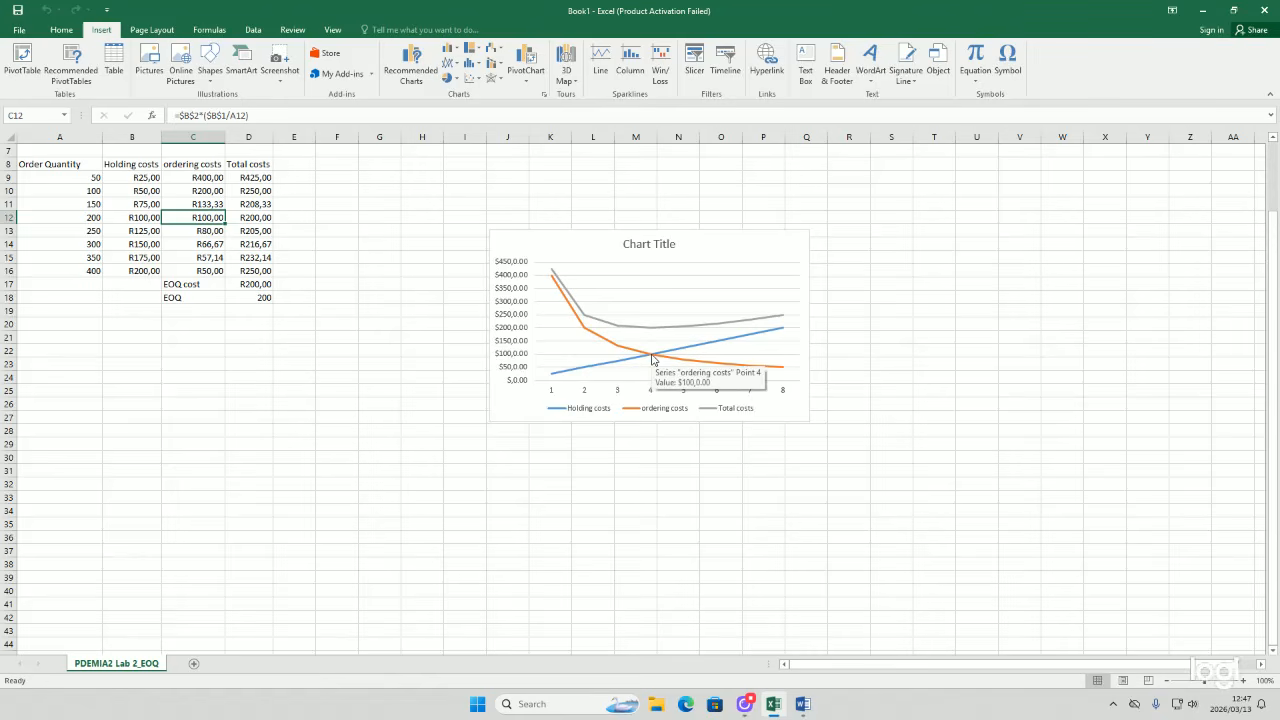
left_click(267, 218)
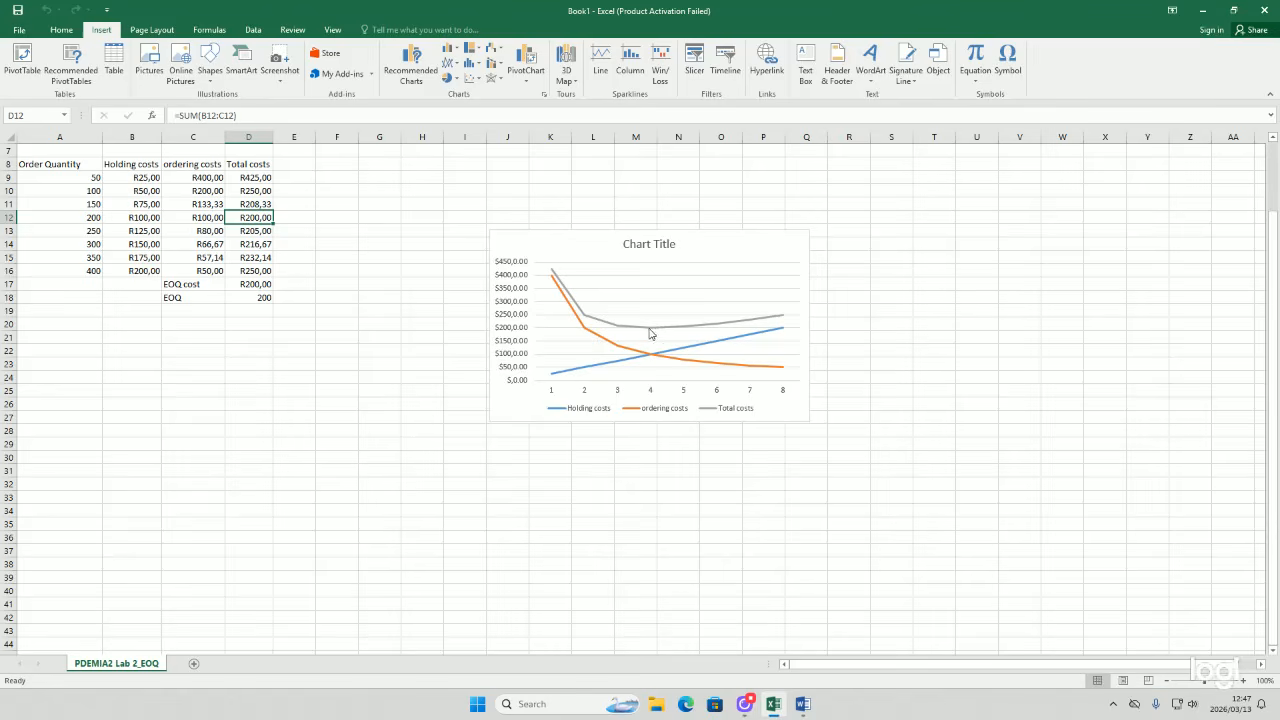
mouse_move(651, 333)
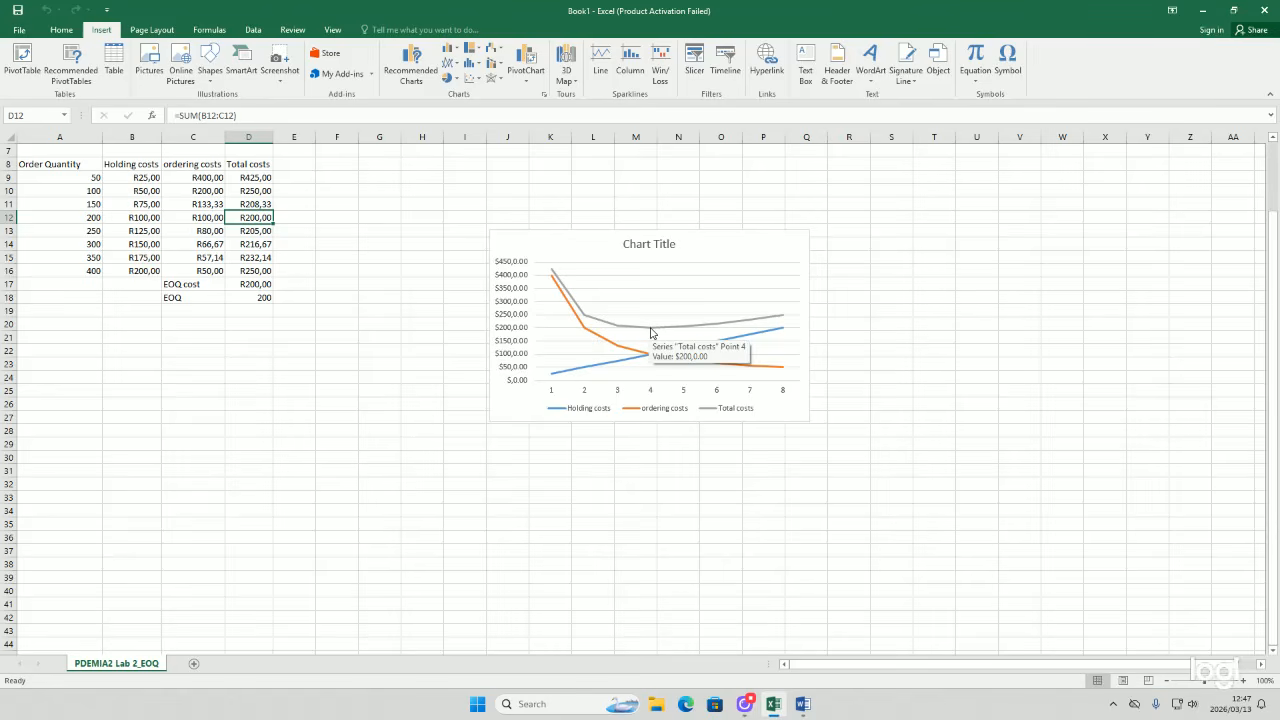
left_click(79, 218)
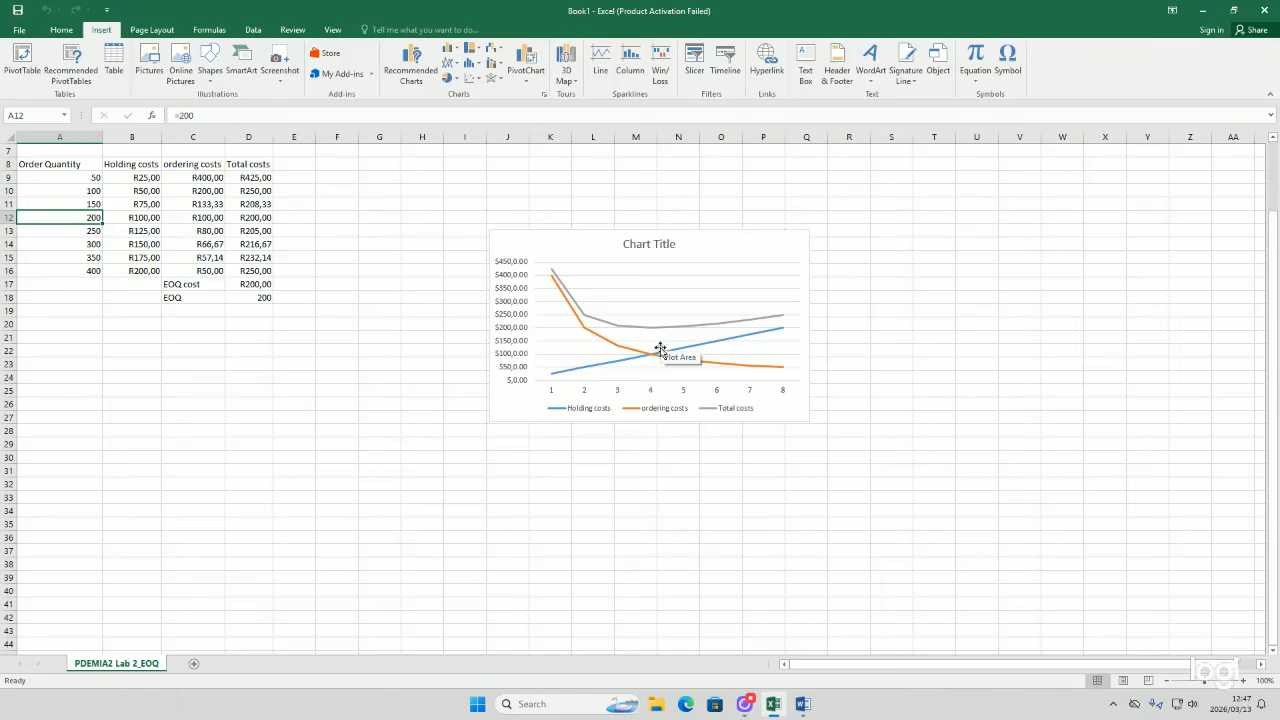
Step: Add axis titles to the cost chart
left_click(691, 251)
right_click(692, 252)
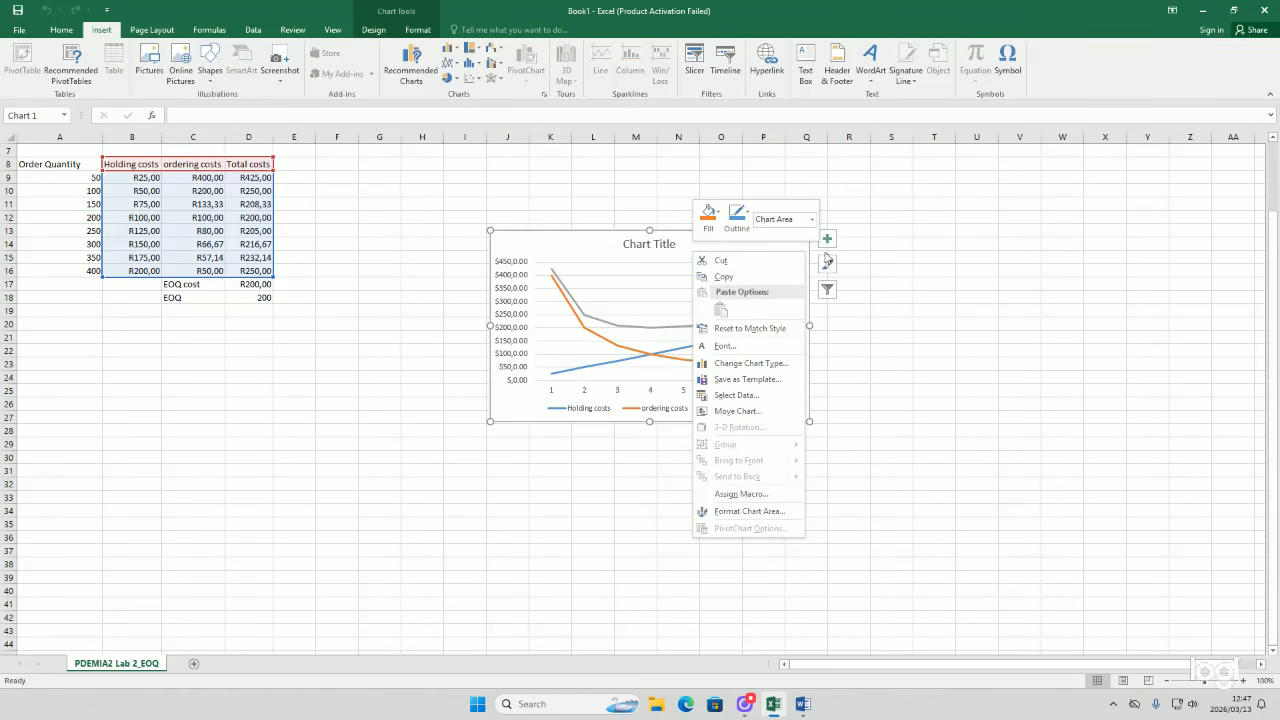
left_click(828, 240)
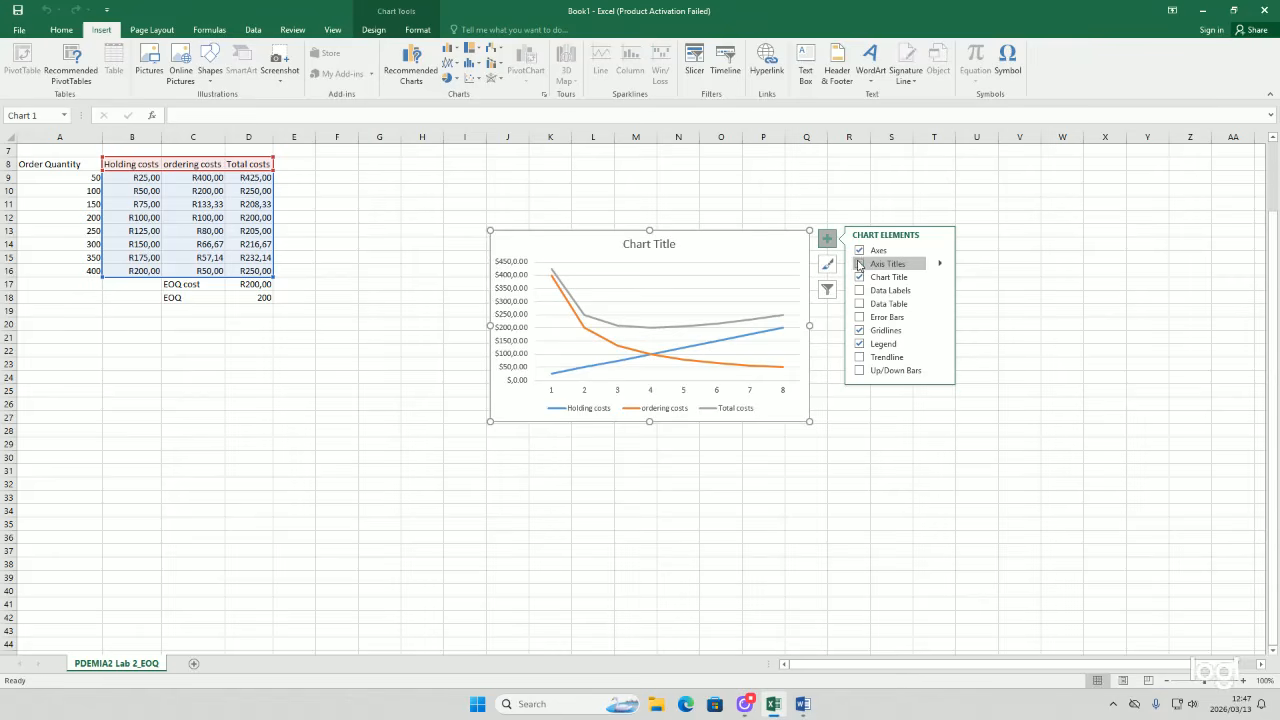
left_click(858, 264)
Step: Rename the horizontal axis title to Order Quantity(units)
double_click(678, 386)
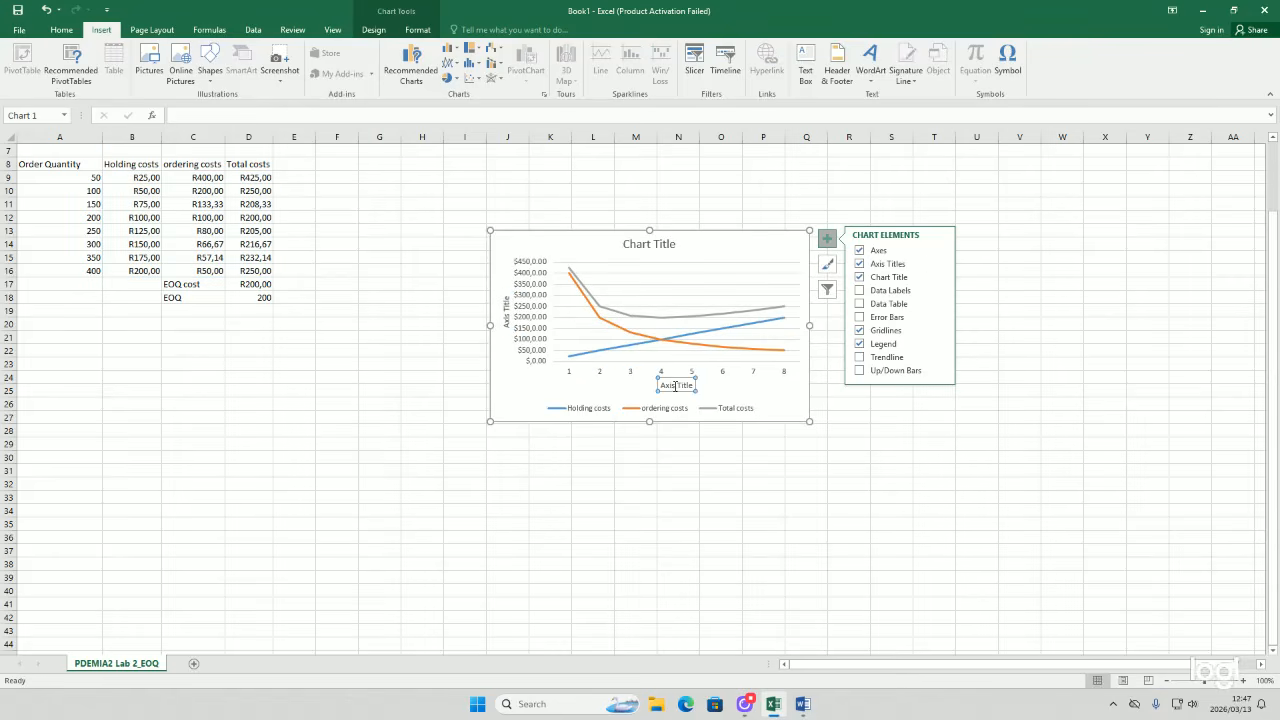
left_click_drag(692, 387, 662, 388)
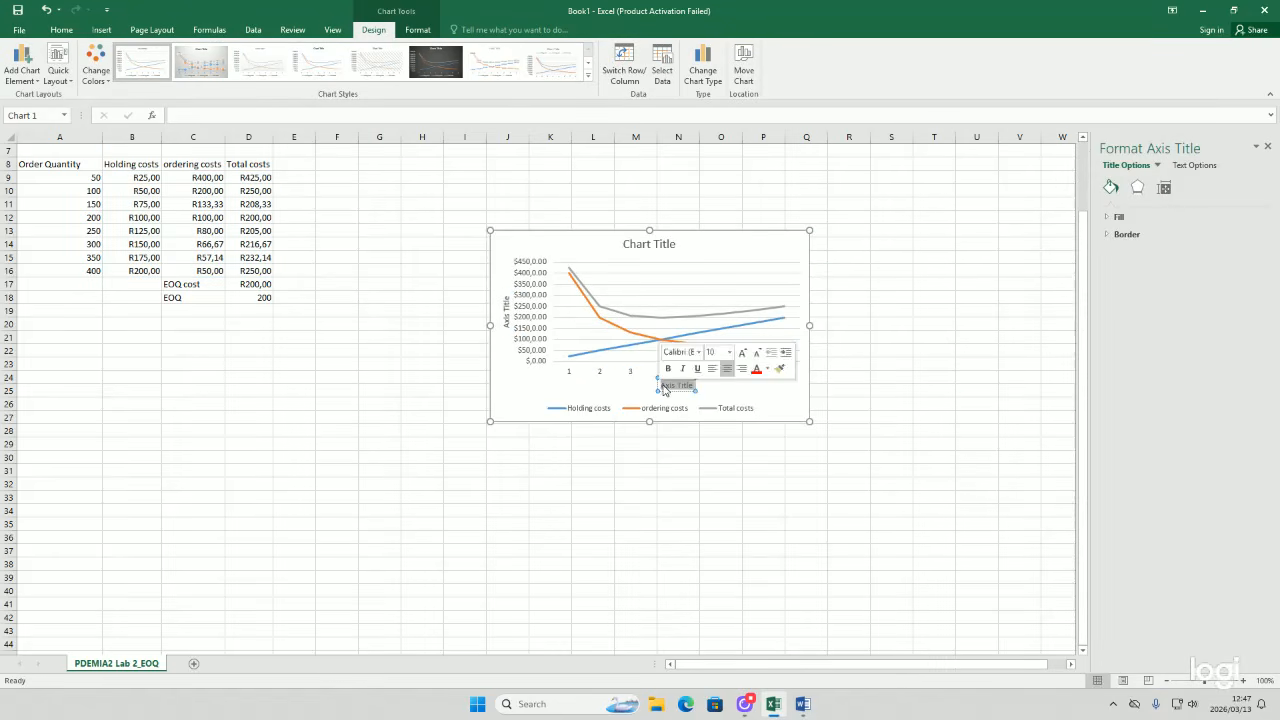
key("BackSpace")
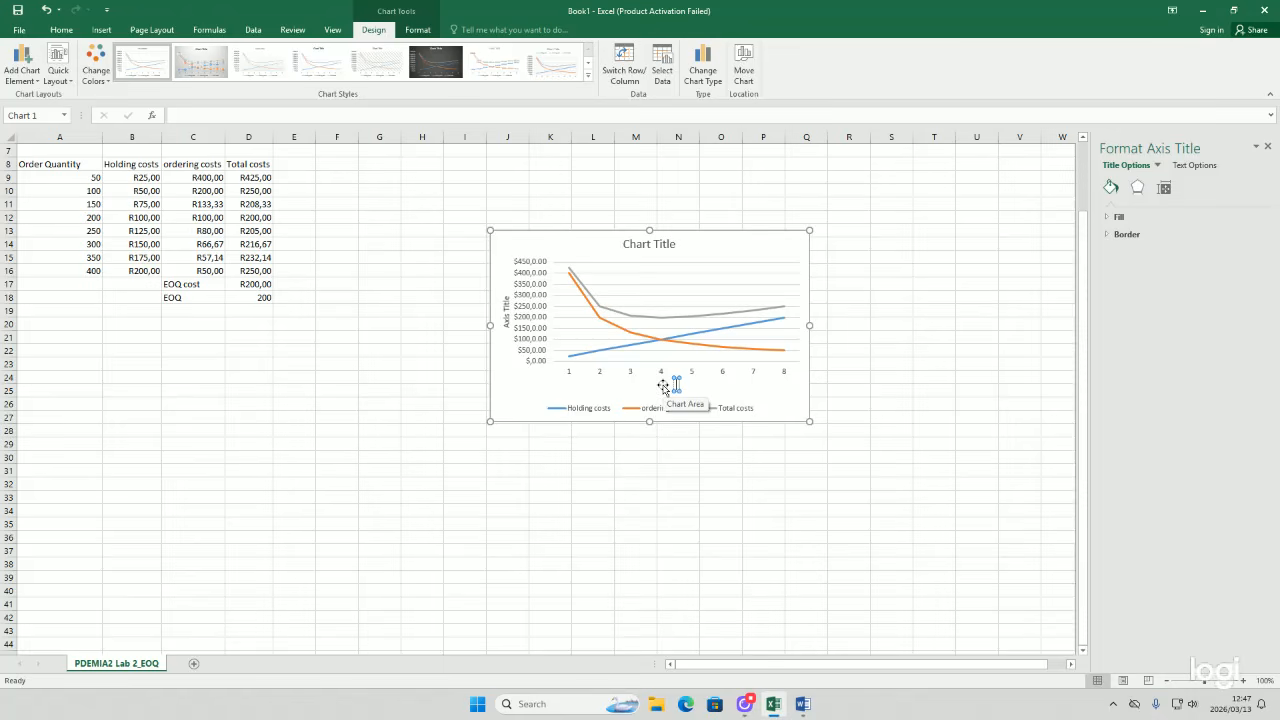
type("O")
type("e")
type("der")
type(" Quanti")
type("ty")
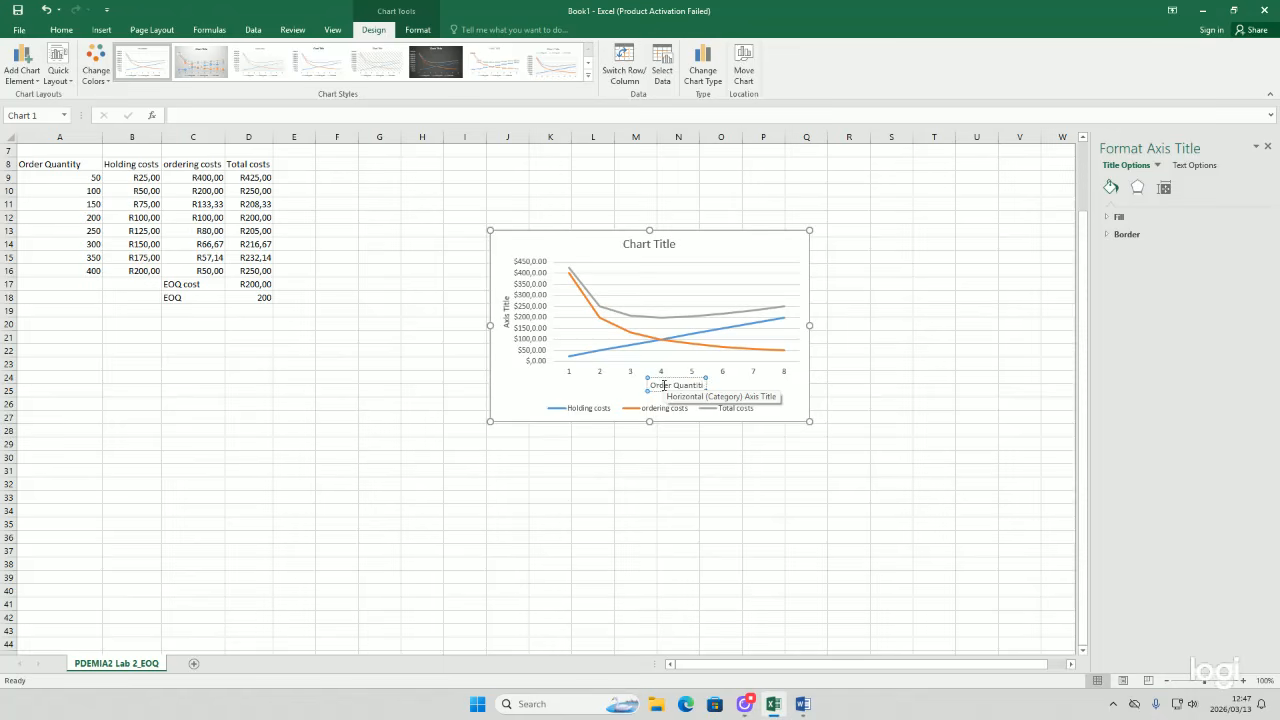
key("Escape")
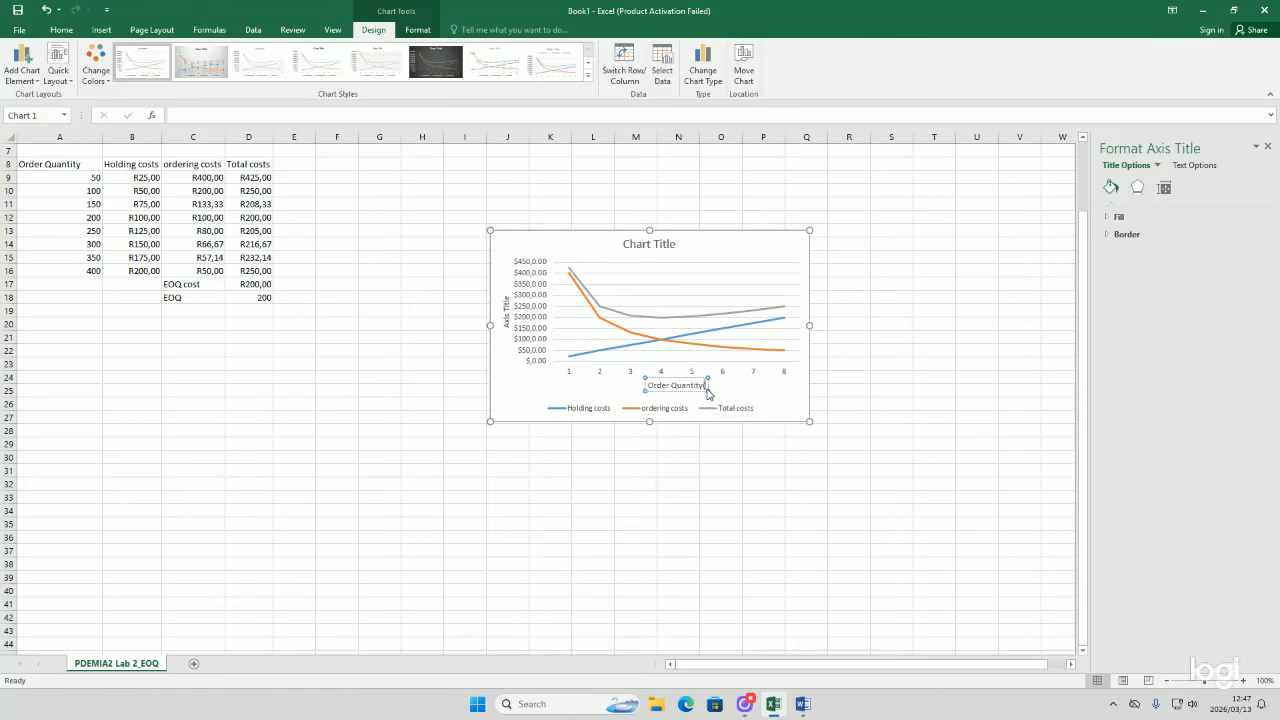
left_click(706, 387)
type("(units)")
left_click(743, 390)
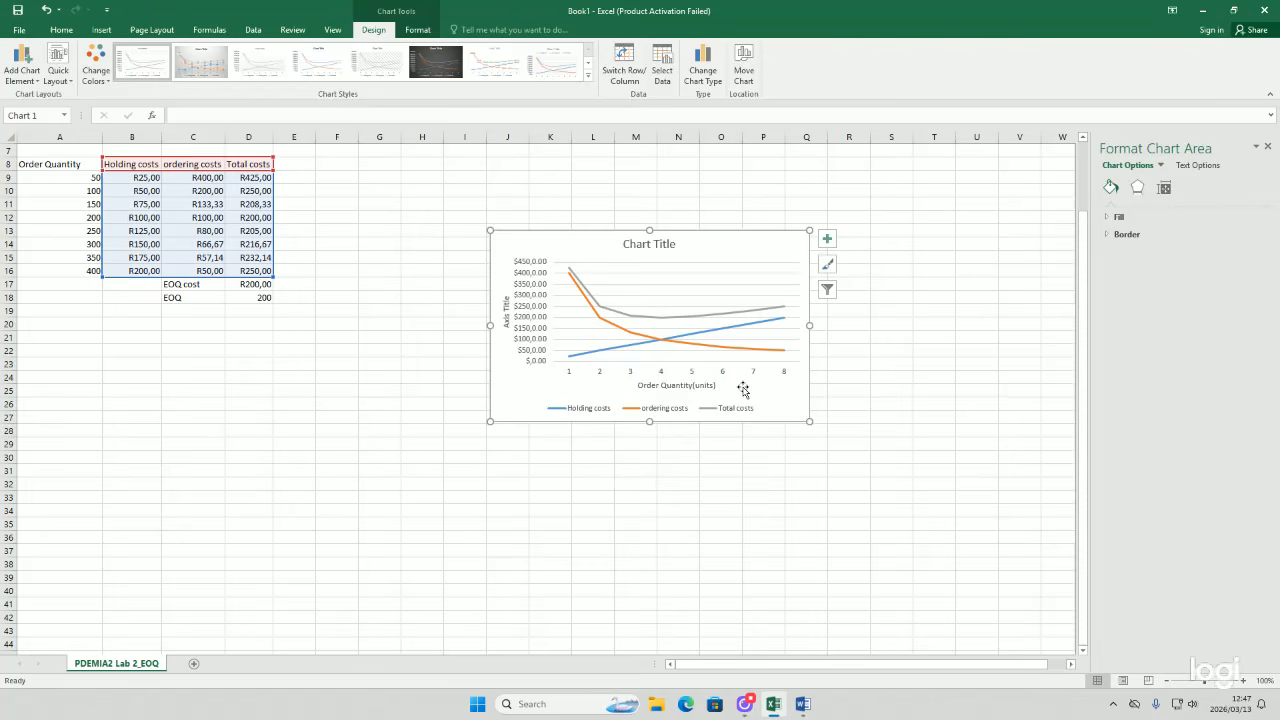
Step: Rename the vertical axis title to Costs (Rands)
left_click(506, 301)
left_click_drag(506, 301, 507, 326)
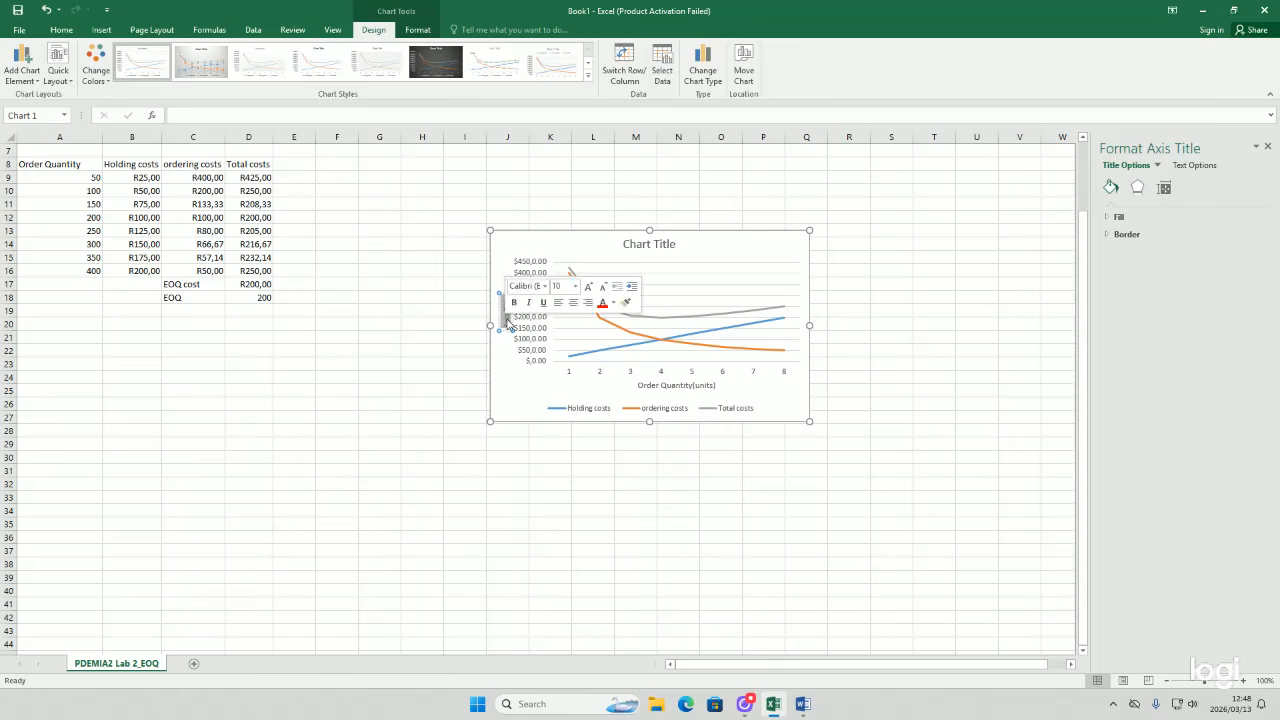
key("Delete")
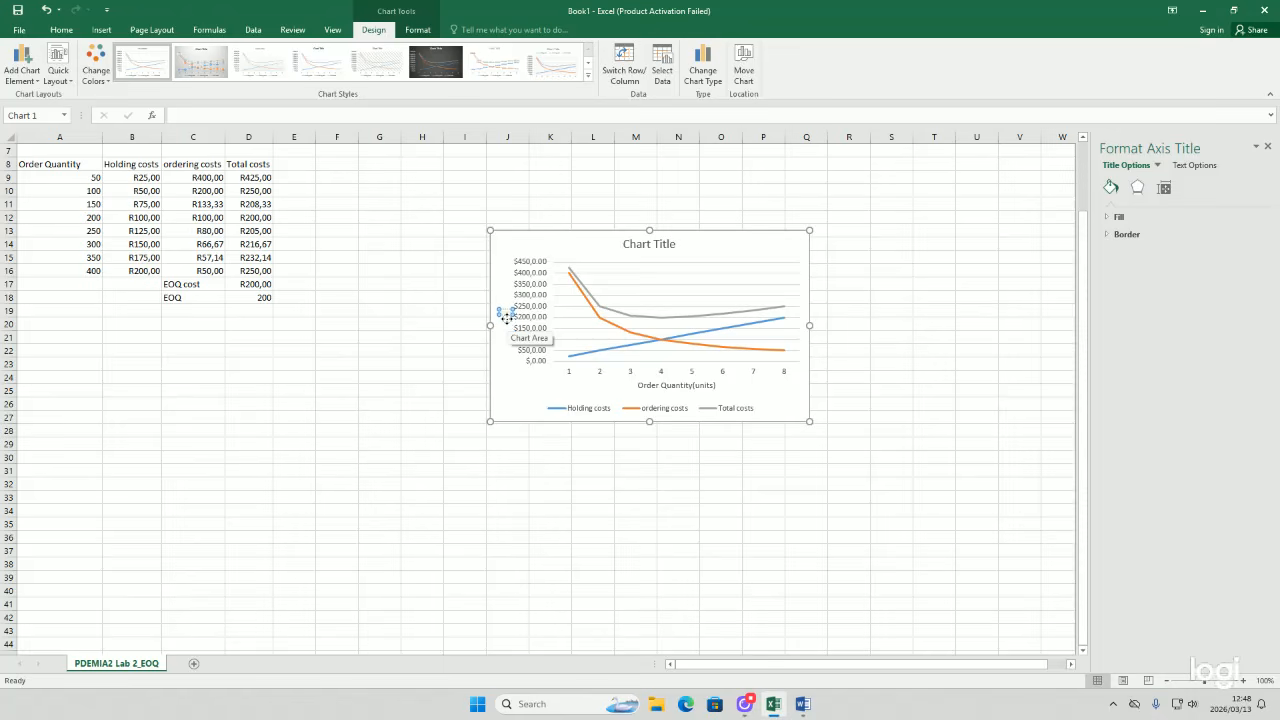
type("Costs")
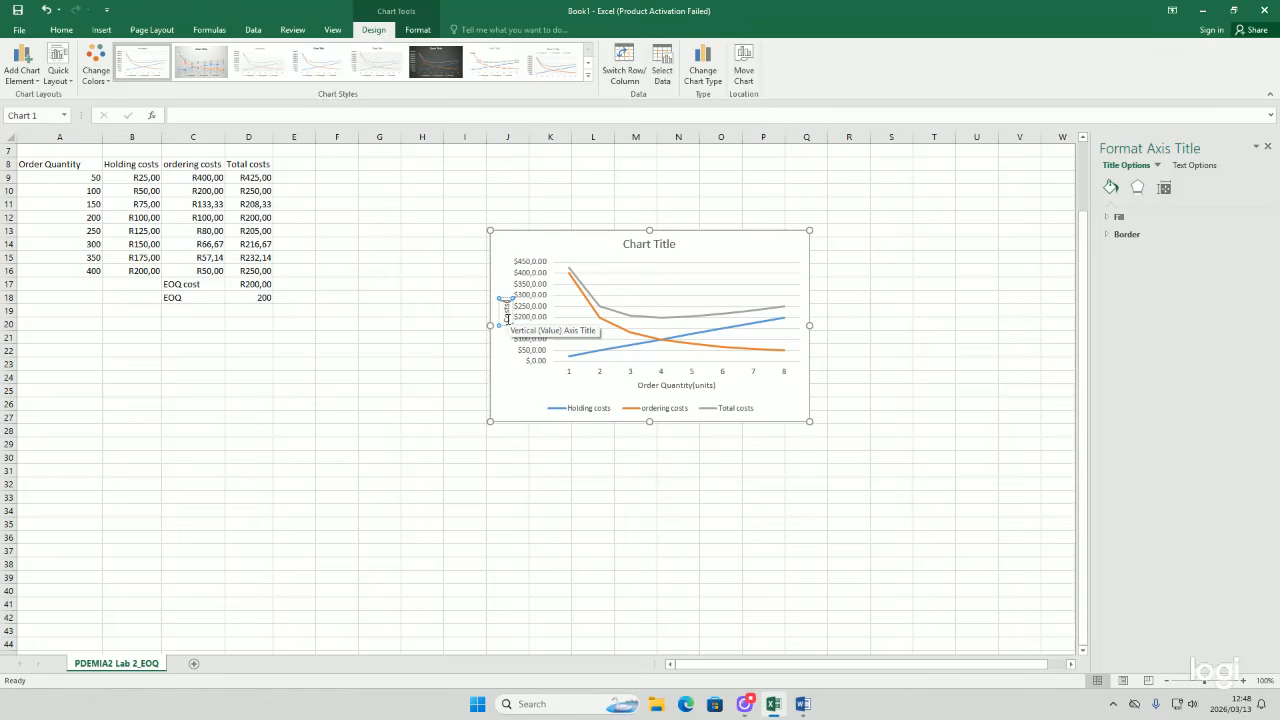
type(" (Rands)")
left_click(505, 364)
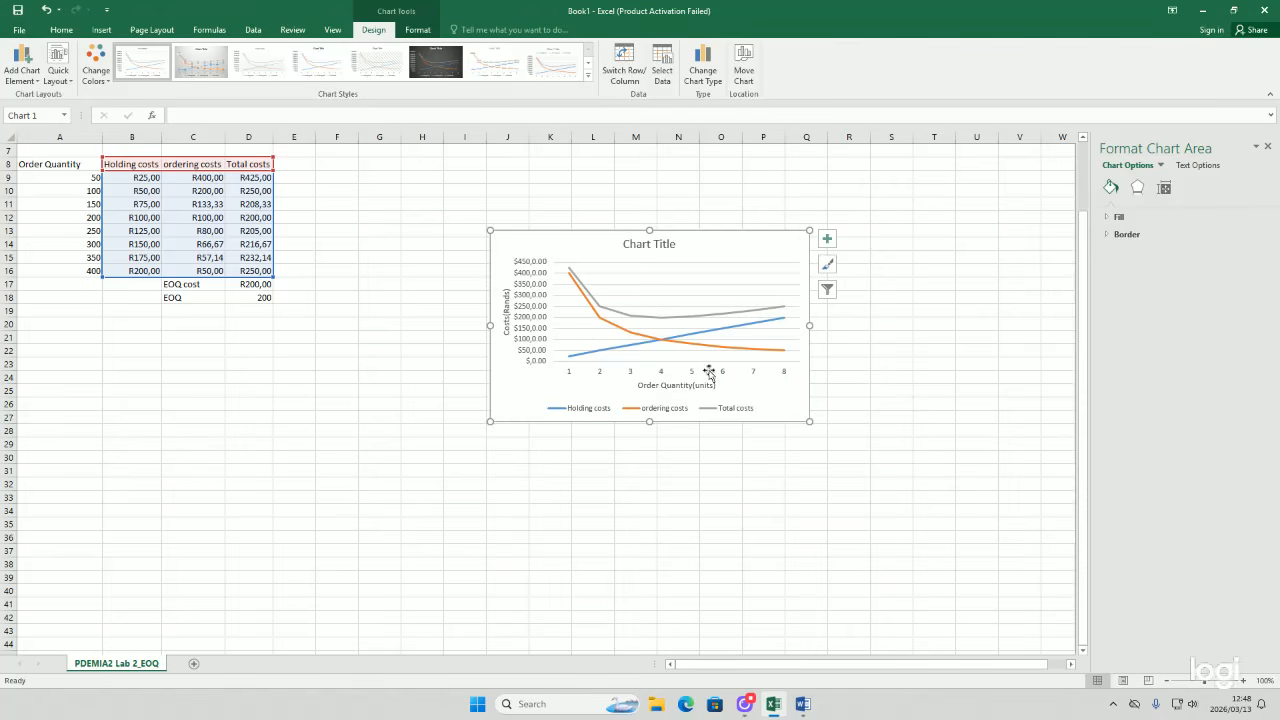
Step: Set the chart's horizontal axis labels to the order quantities in A9:A16
right_click(726, 257)
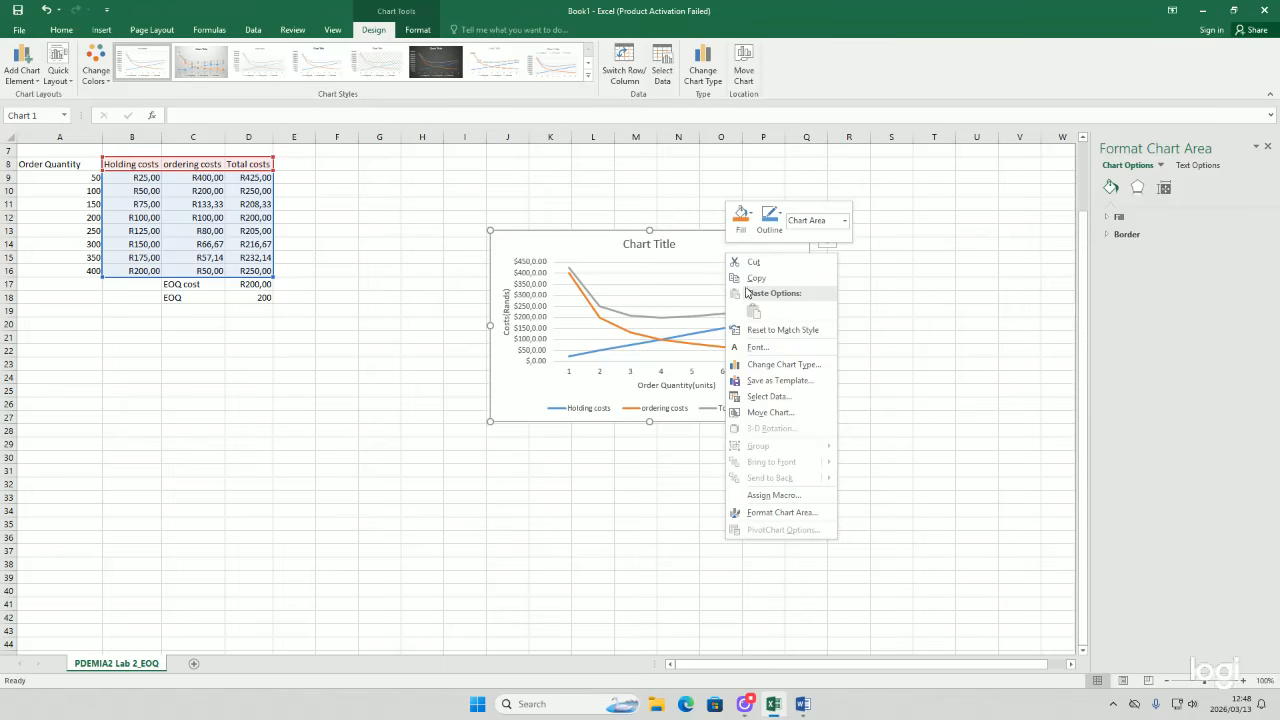
left_click(768, 396)
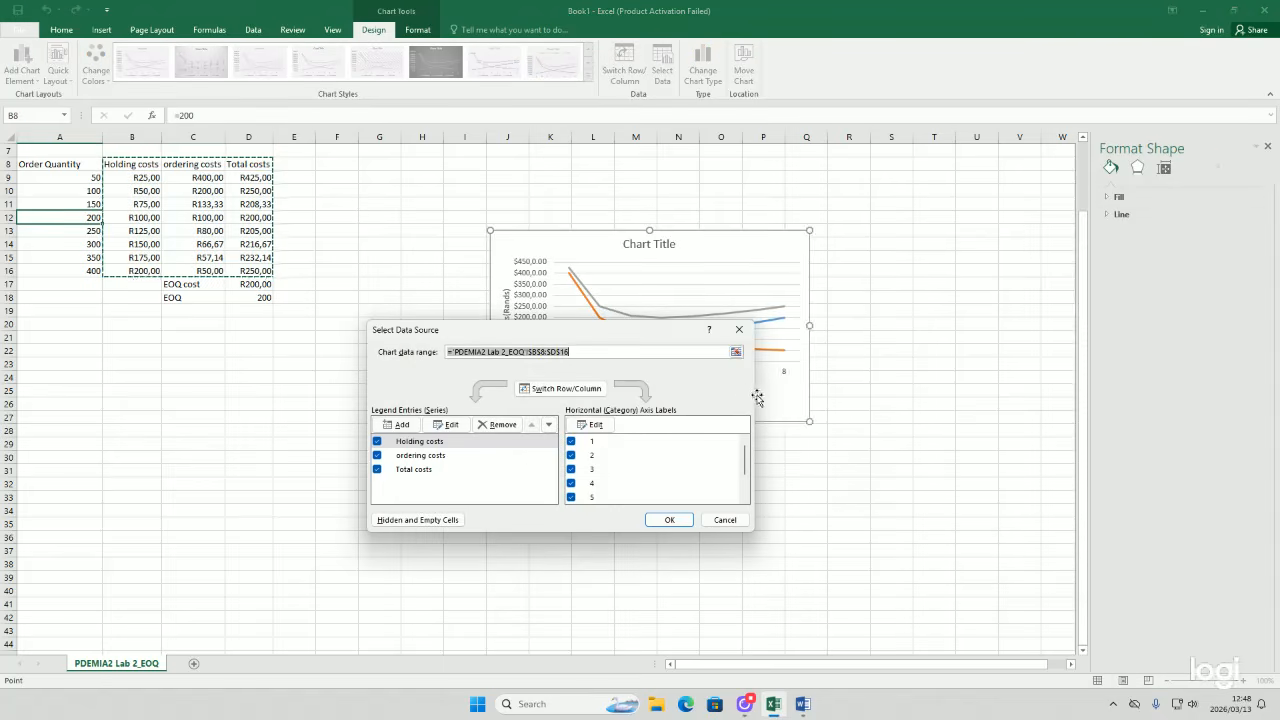
left_click(603, 429)
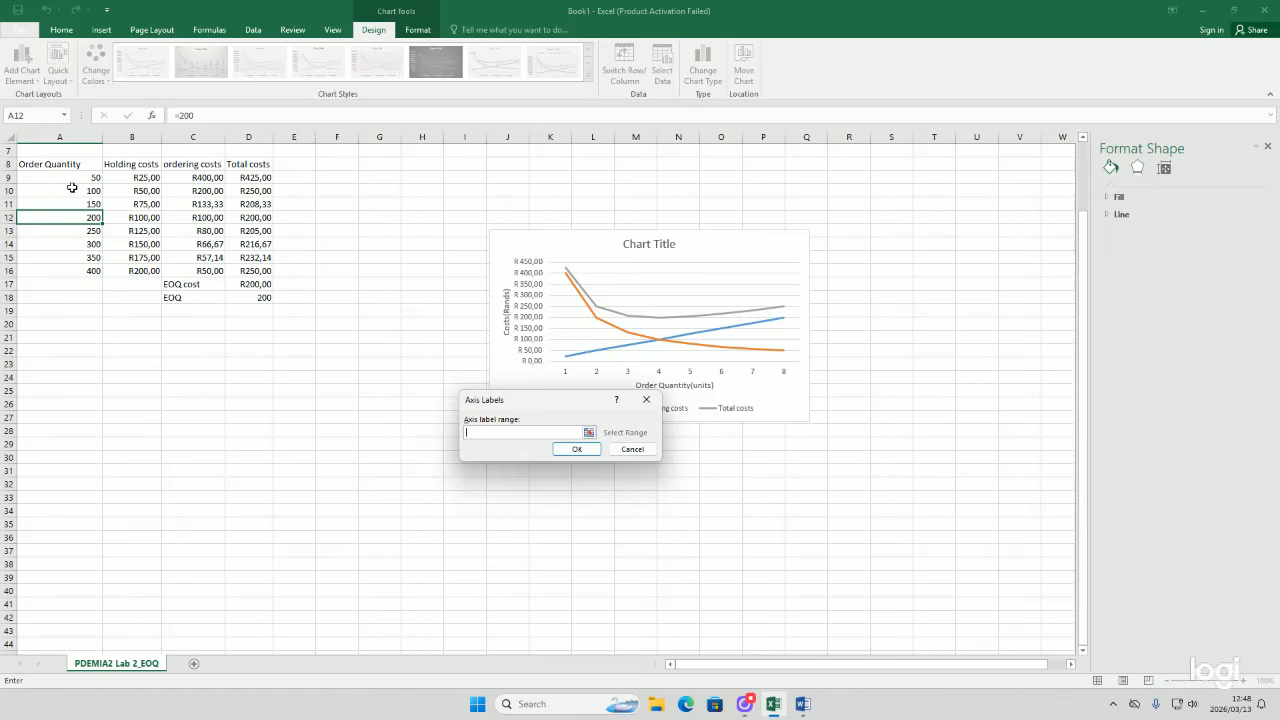
left_click_drag(67, 175, 67, 268)
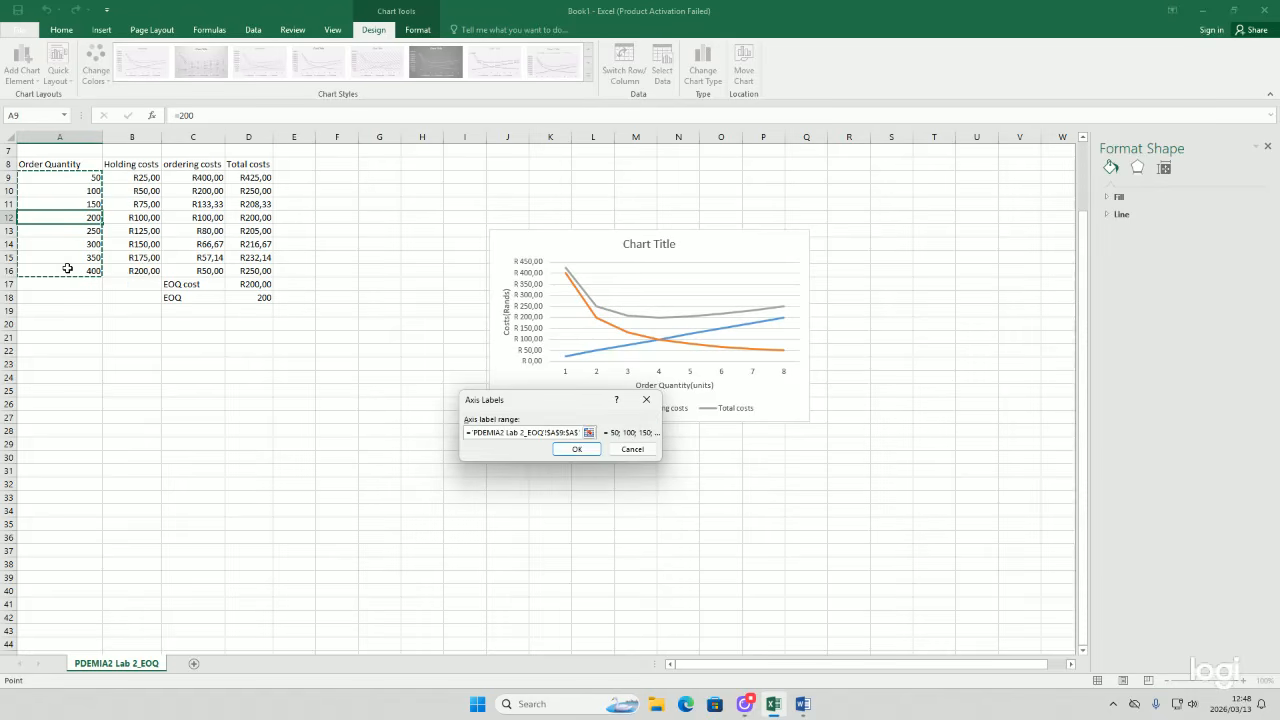
left_click(575, 450)
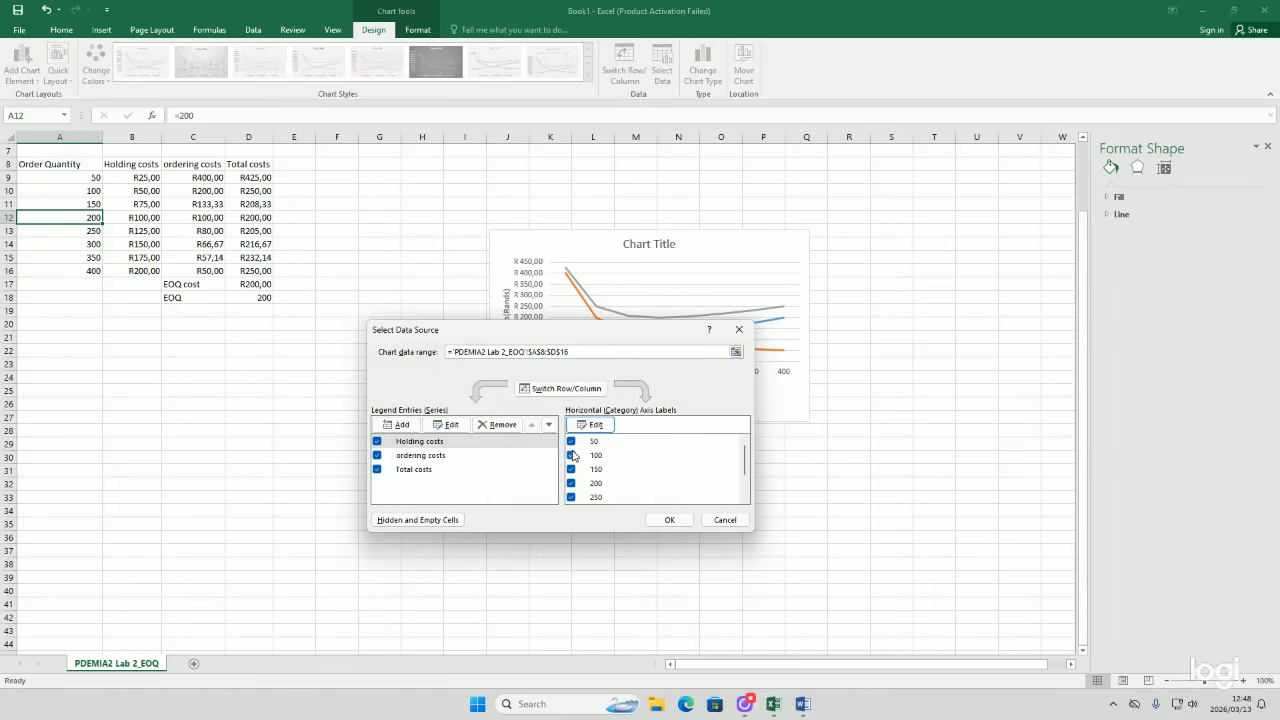
left_click(651, 517)
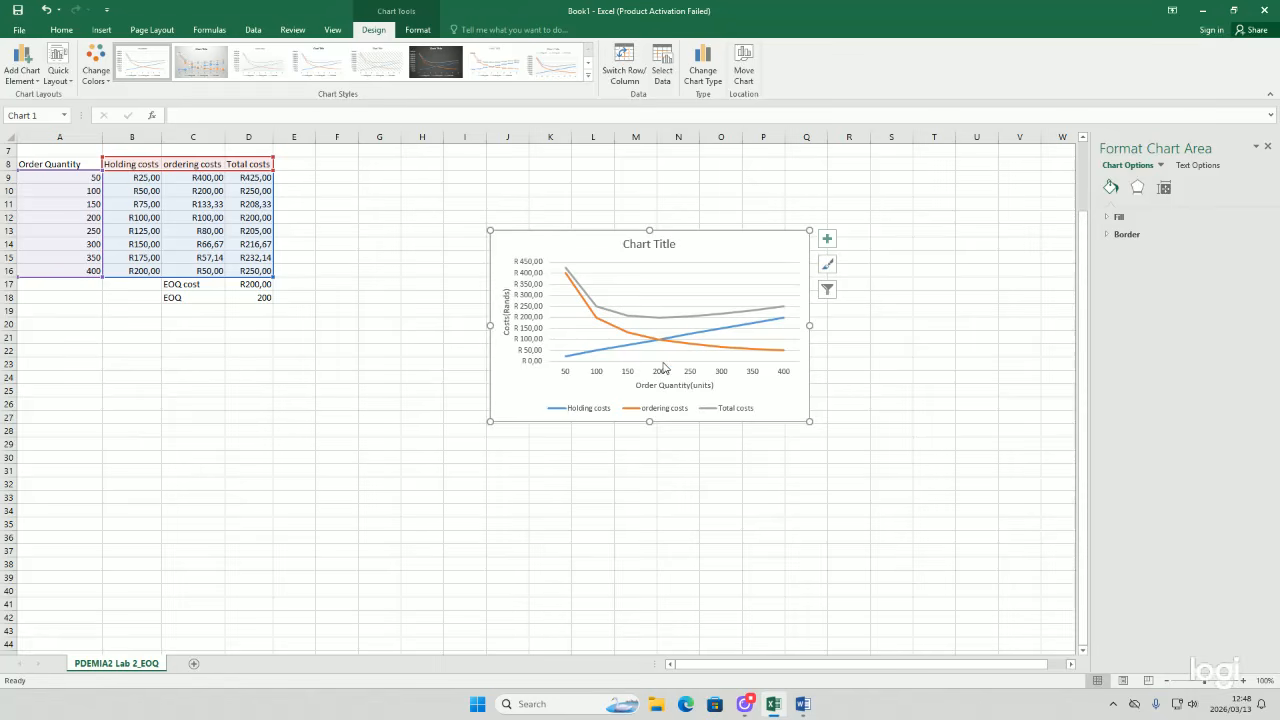
Step: Enlarge the chart by extending its top-right corner and left edge
scroll(664, 365, "up", 2)
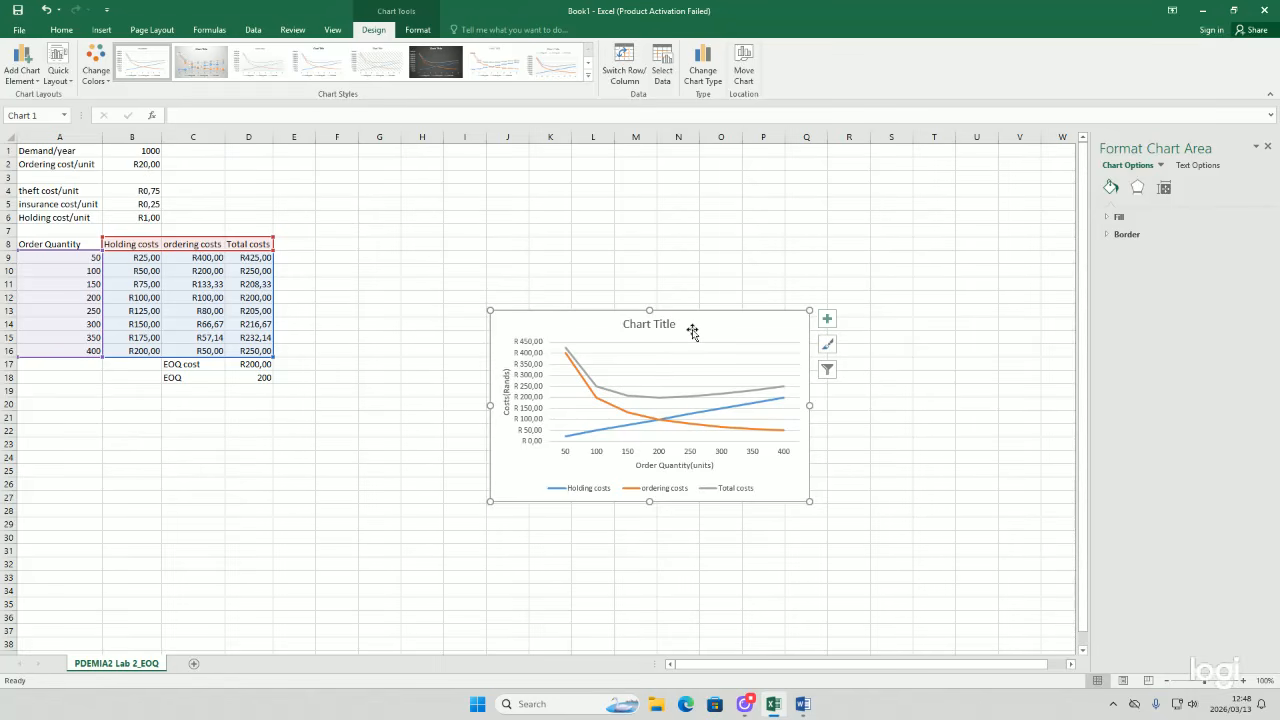
left_click_drag(807, 309, 925, 218)
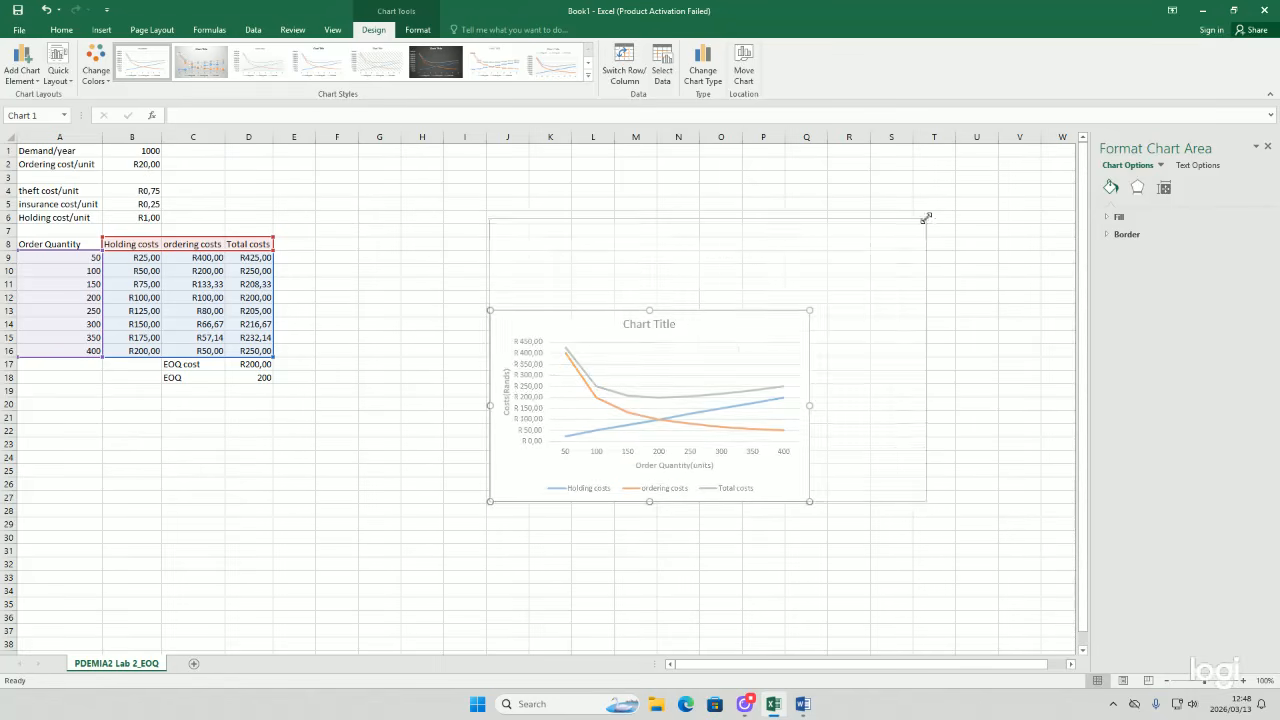
left_click_drag(487, 367, 385, 362)
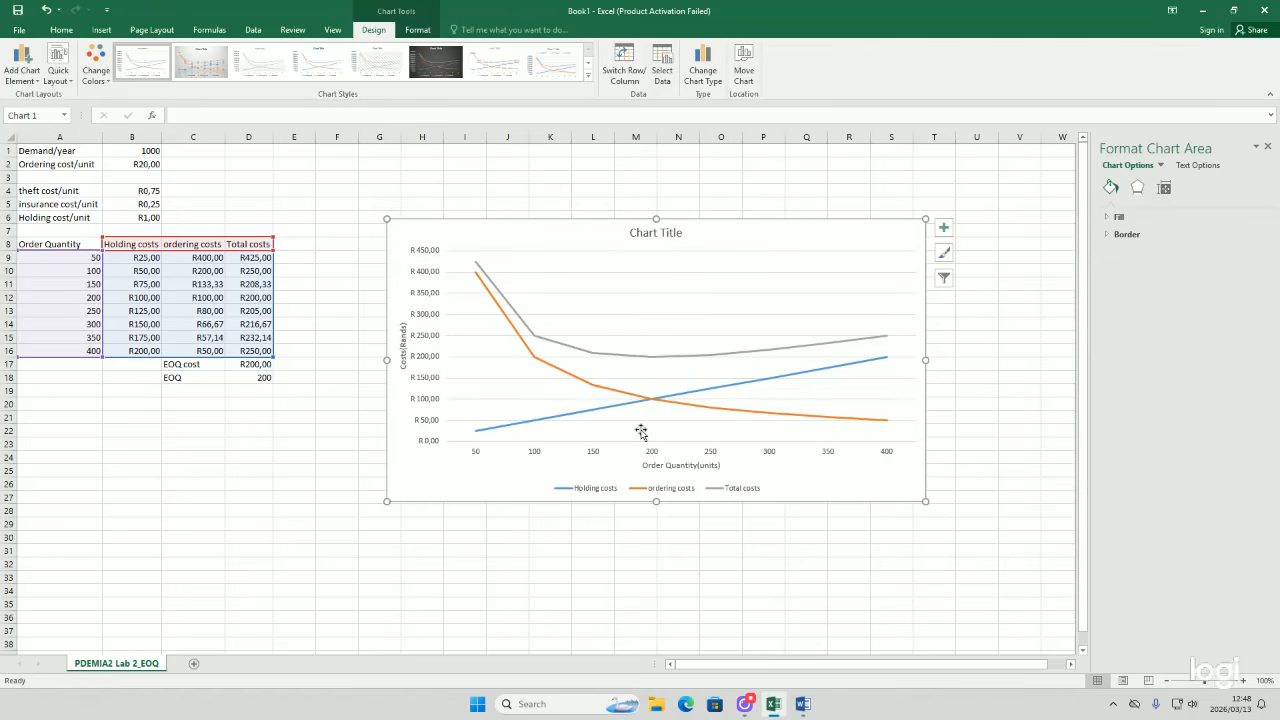
Step: Draw a straight line from the total-cost minimum down to the 200 mark on the horizontal axis, then delete it
left_click(64, 29)
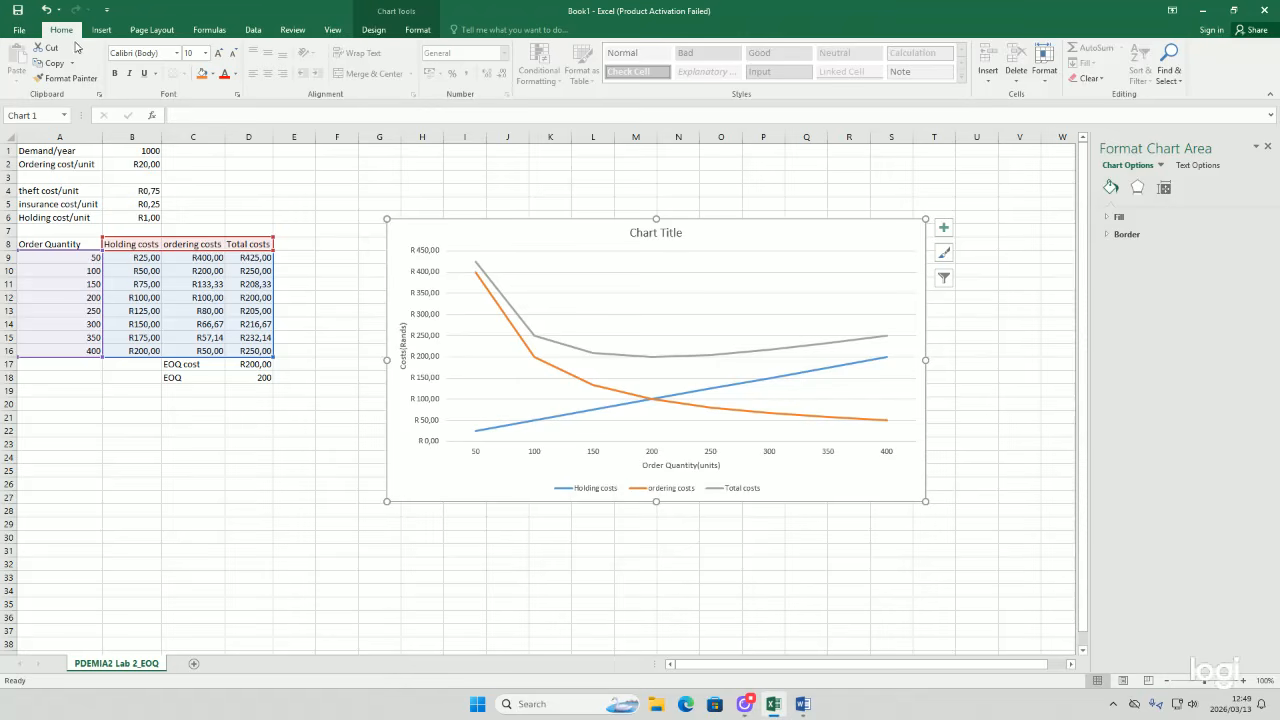
left_click(99, 30)
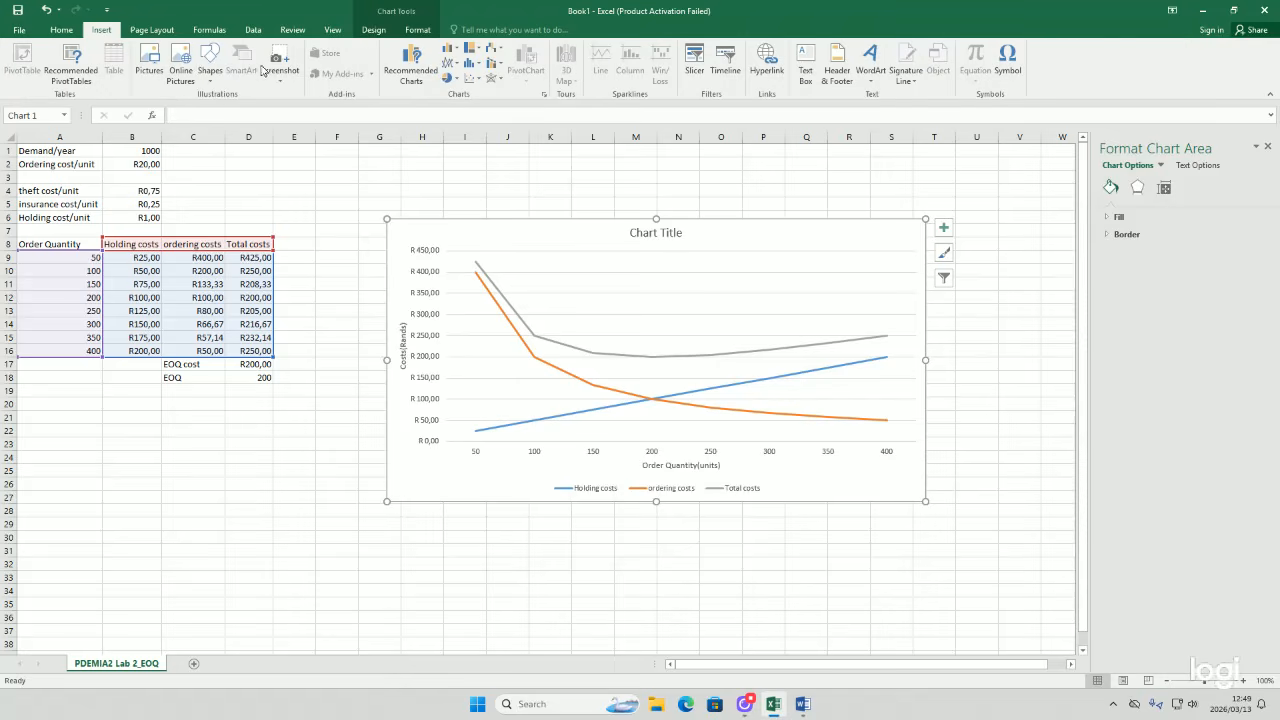
left_click(210, 62)
left_click(232, 107)
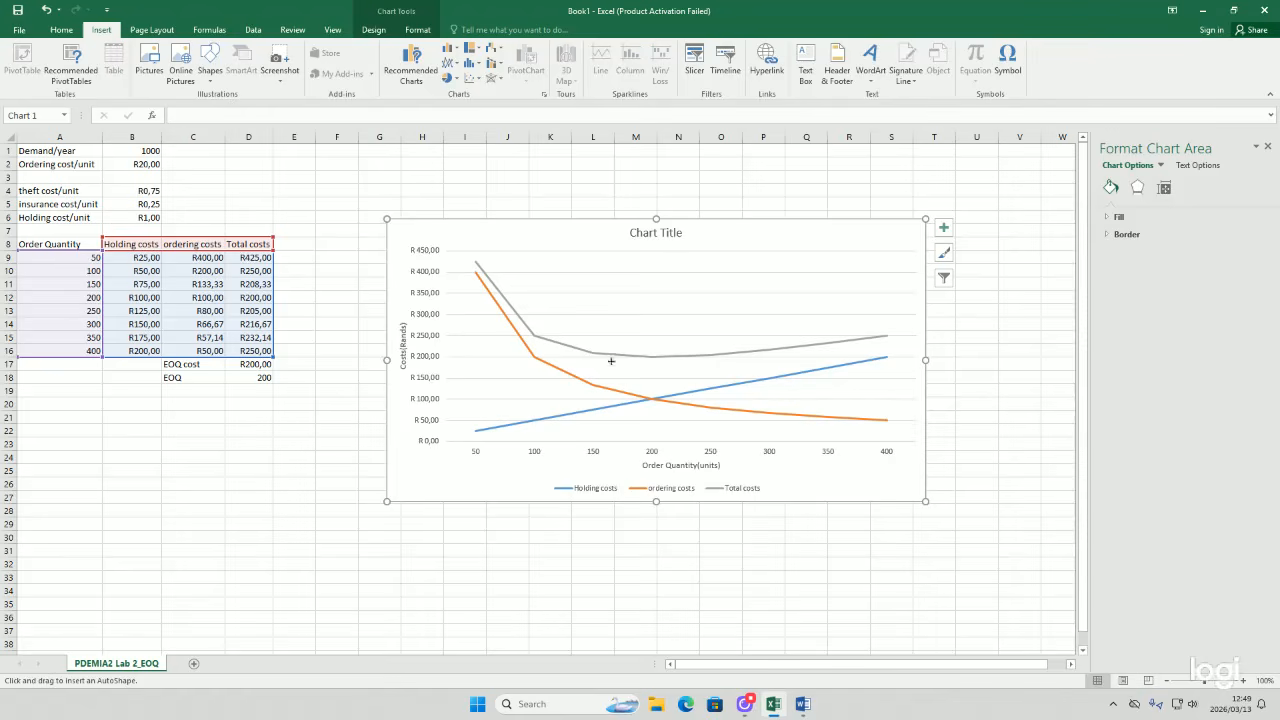
mouse_move(655, 358)
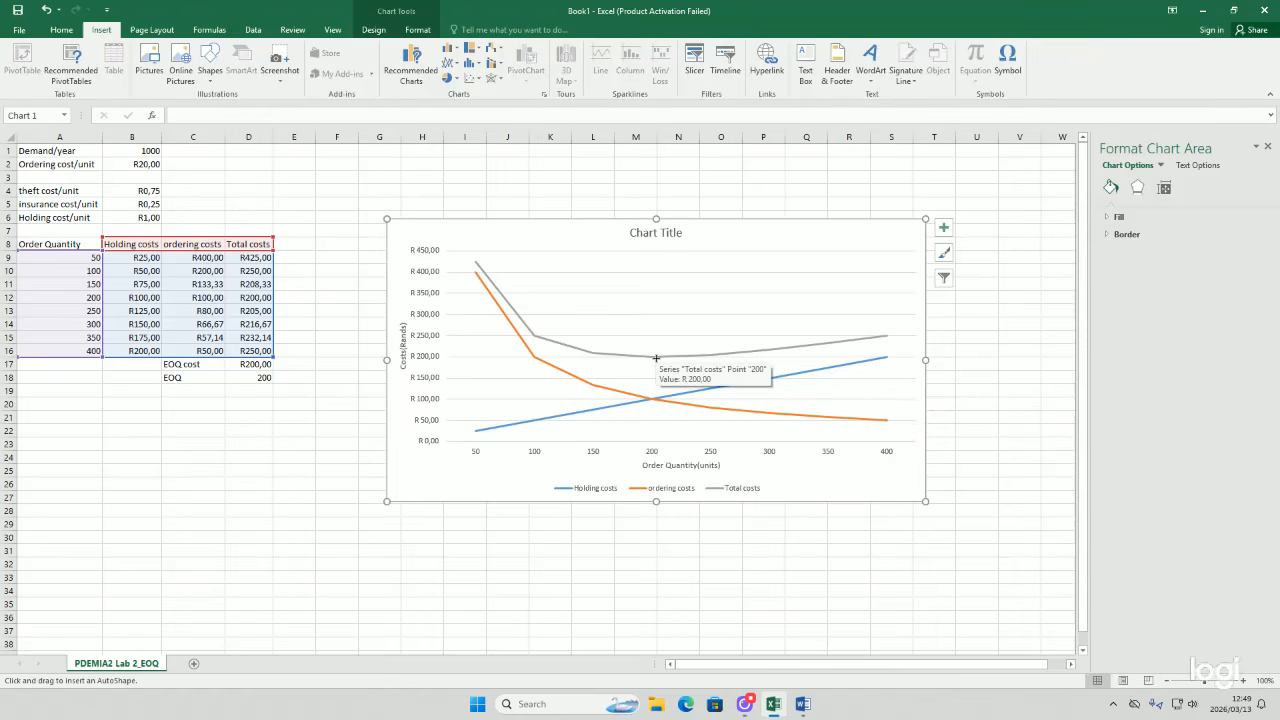
left_click_drag(652, 402, 655, 410)
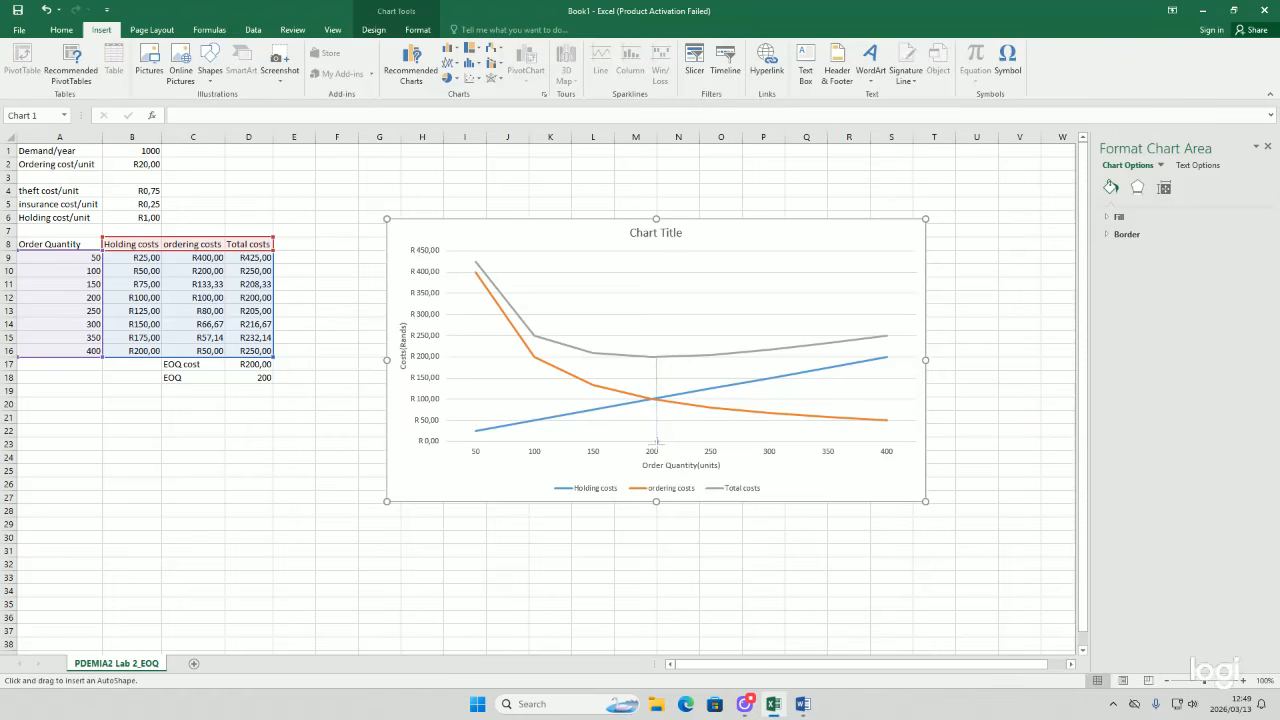
left_click_drag(658, 441, 658, 443)
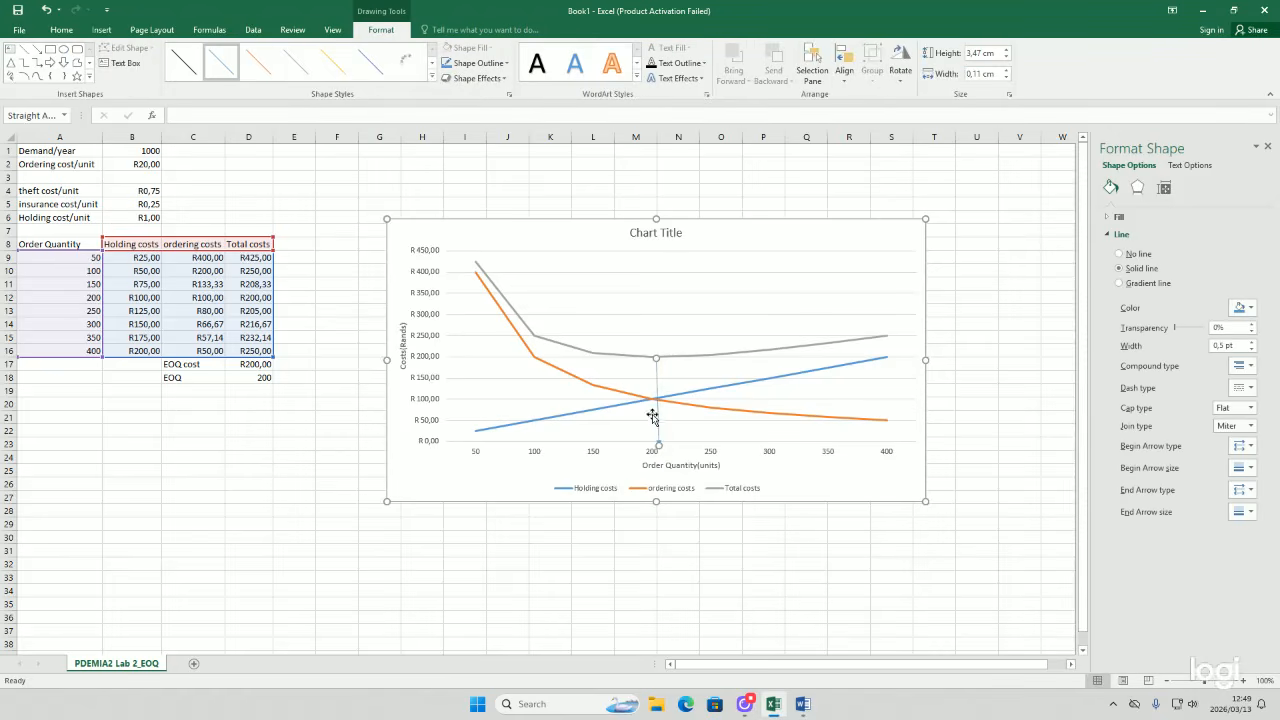
mouse_move(653, 400)
mouse_move(651, 356)
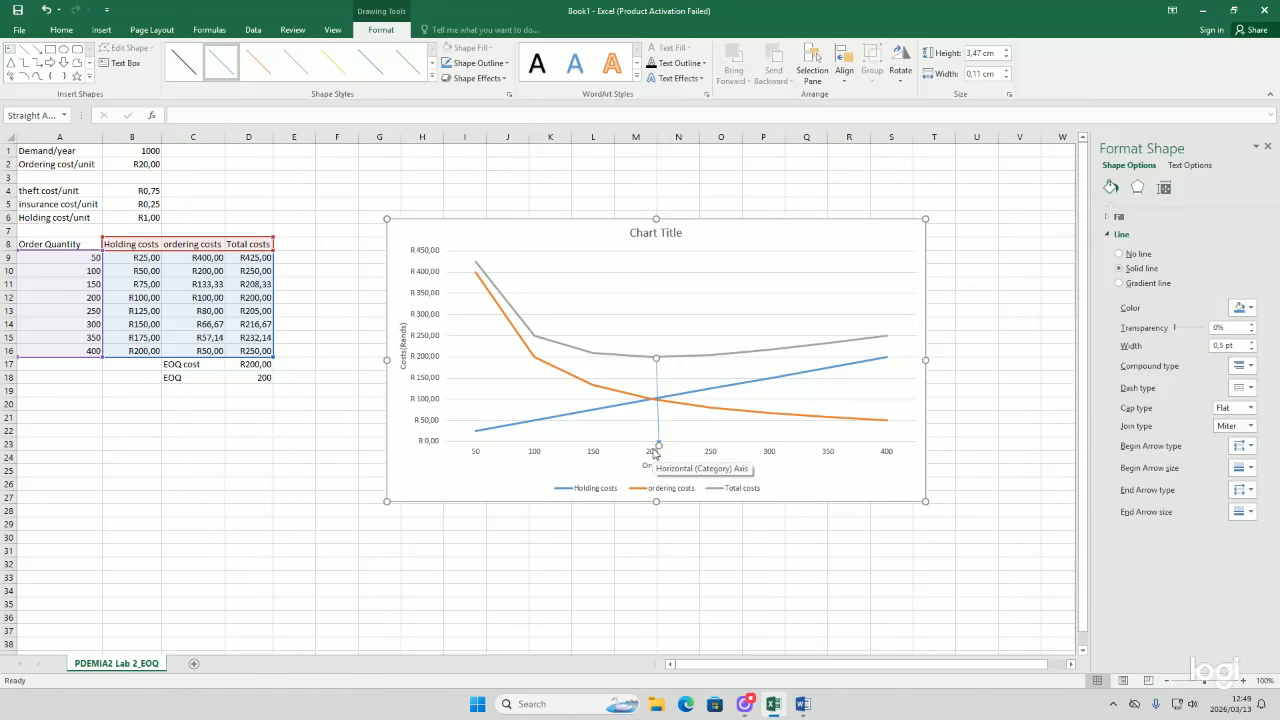
key("Delete")
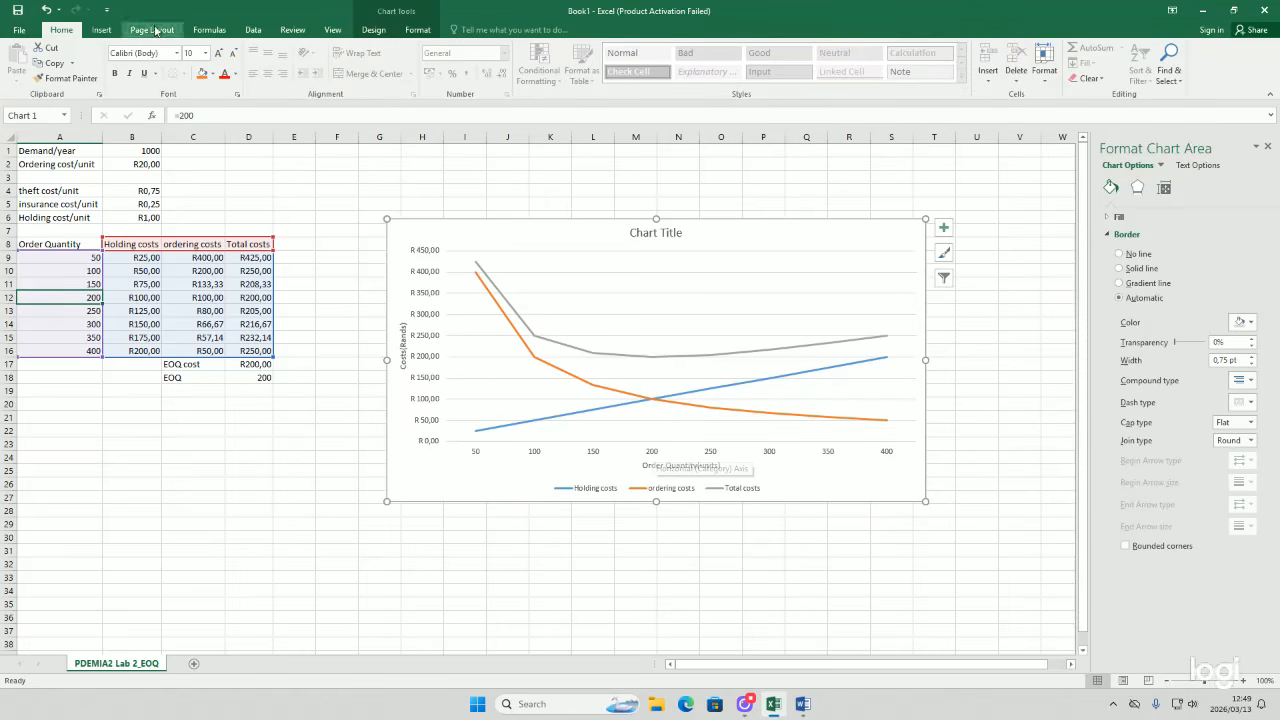
Step: Move the chart up beside the data and enlarge it by extending its lower-left corner
left_click(101, 30)
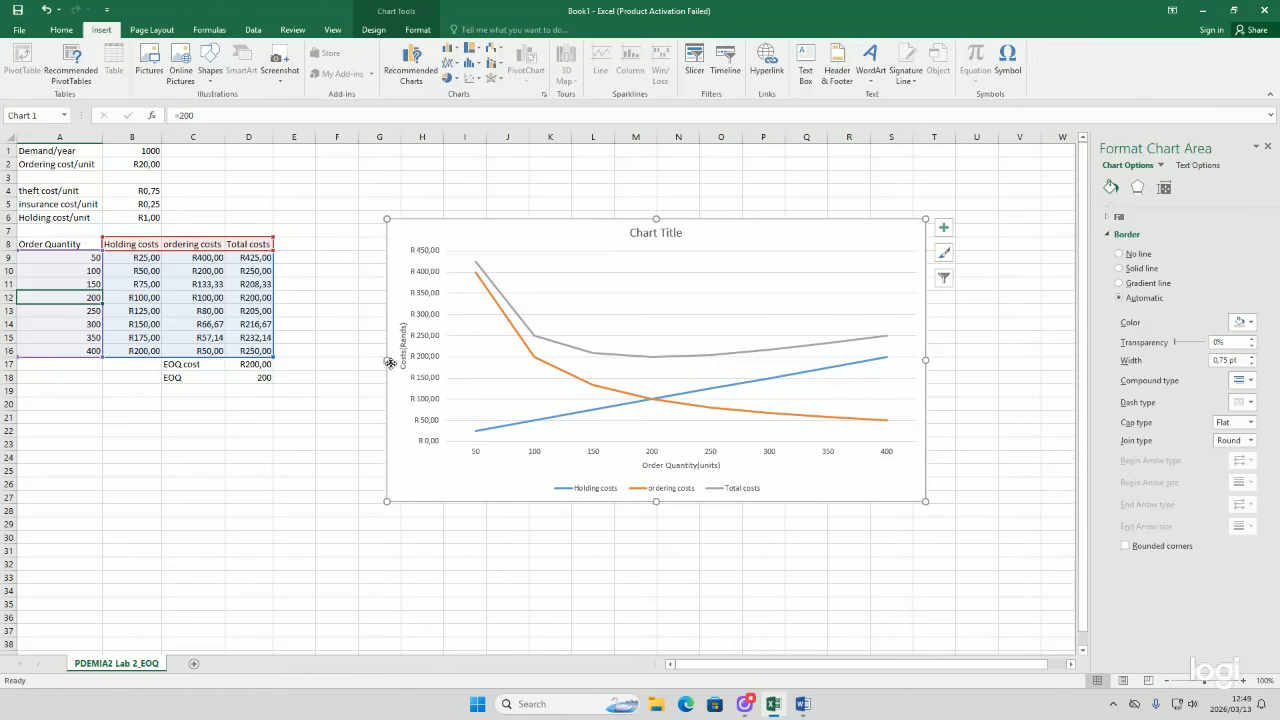
left_click_drag(390, 362, 366, 323)
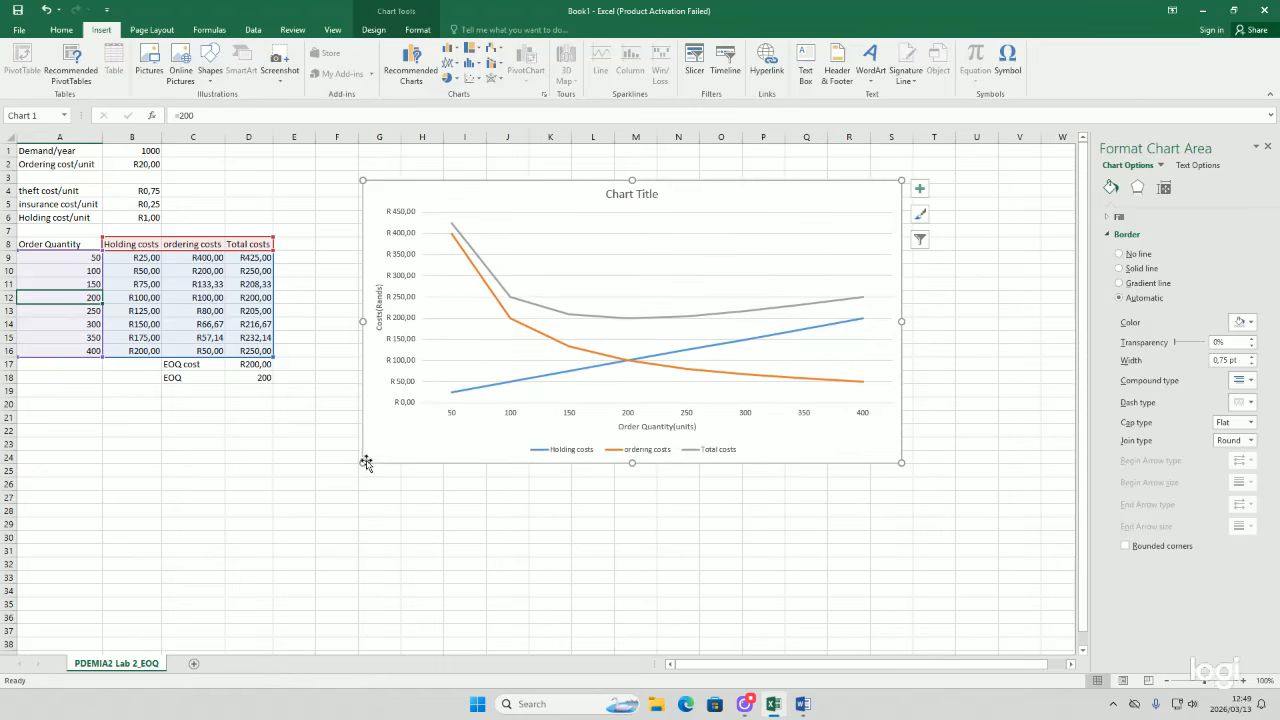
left_click_drag(363, 462, 77, 627)
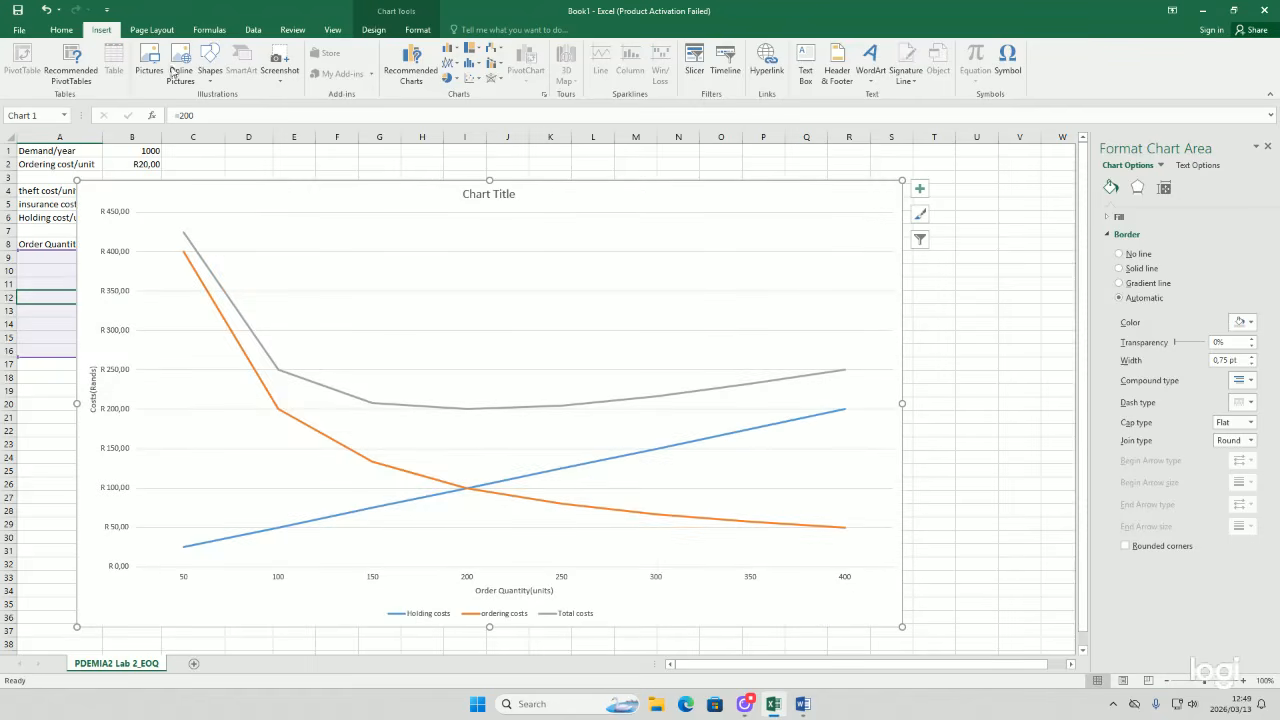
Step: Draw a vertical straight line from the lowest total-cost point down to the 200 order-quantity mark
left_click(210, 68)
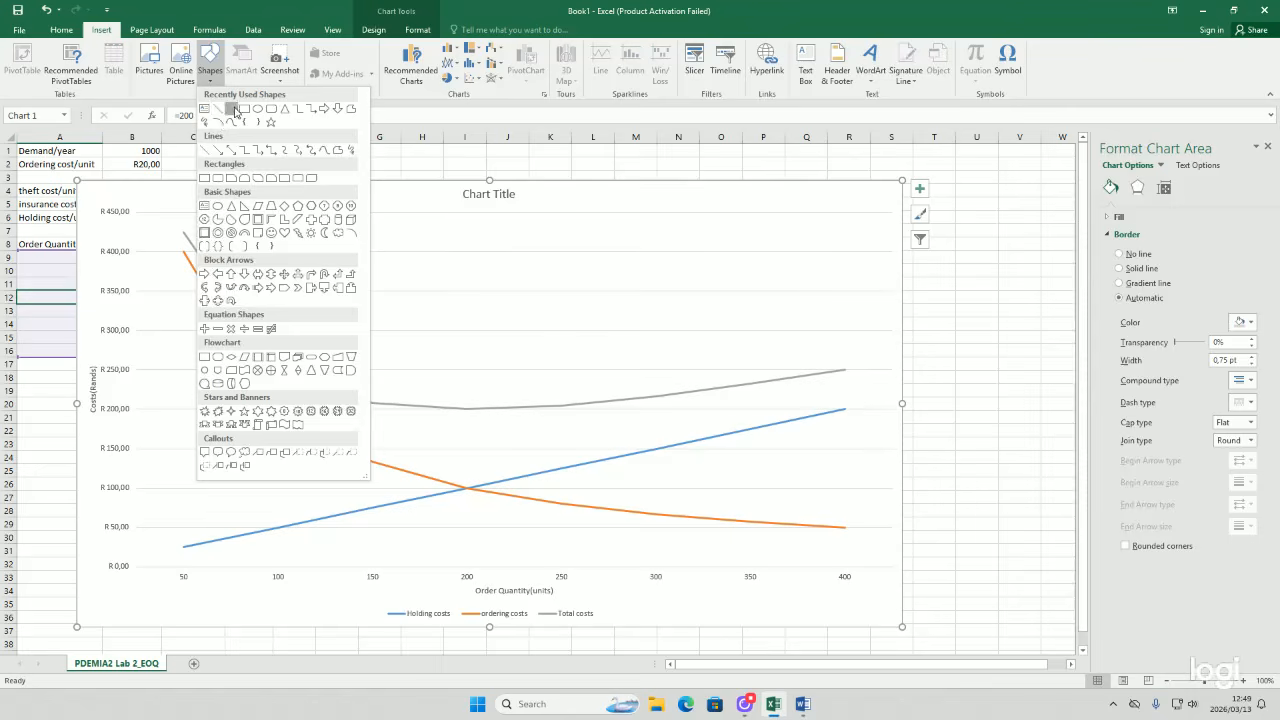
left_click(235, 110)
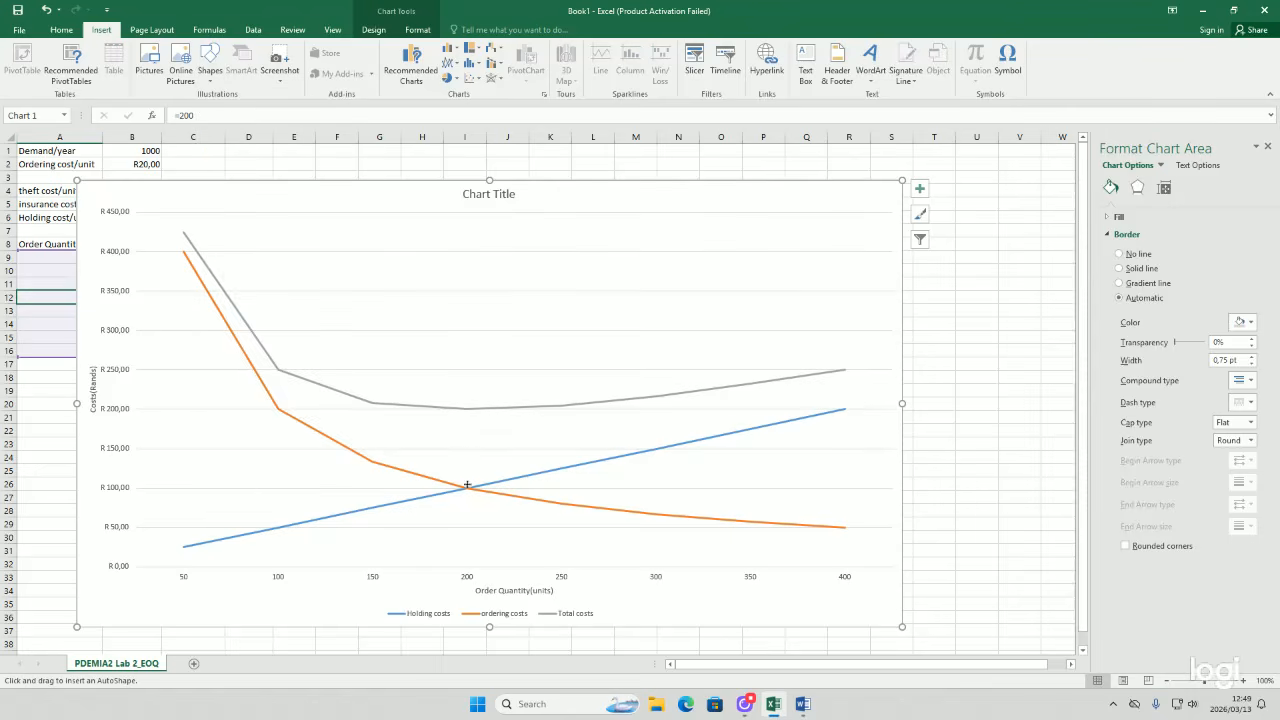
mouse_move(470, 409)
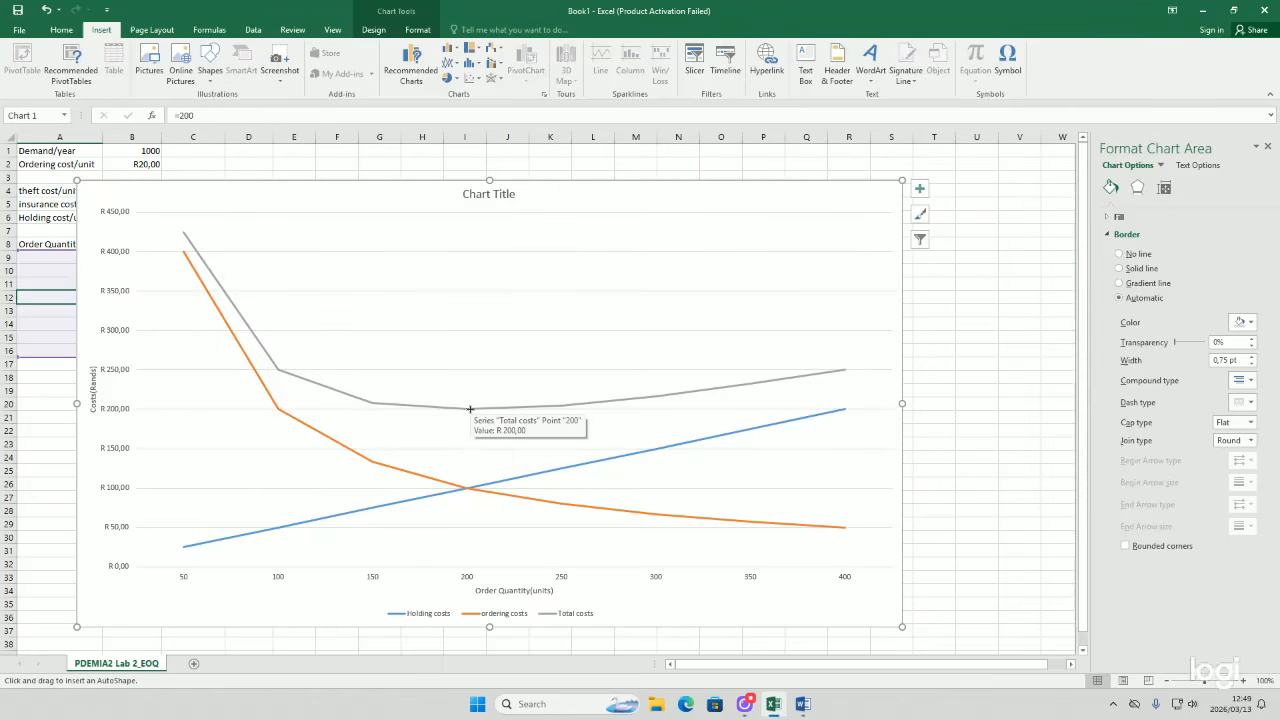
left_click_drag(470, 409, 468, 565)
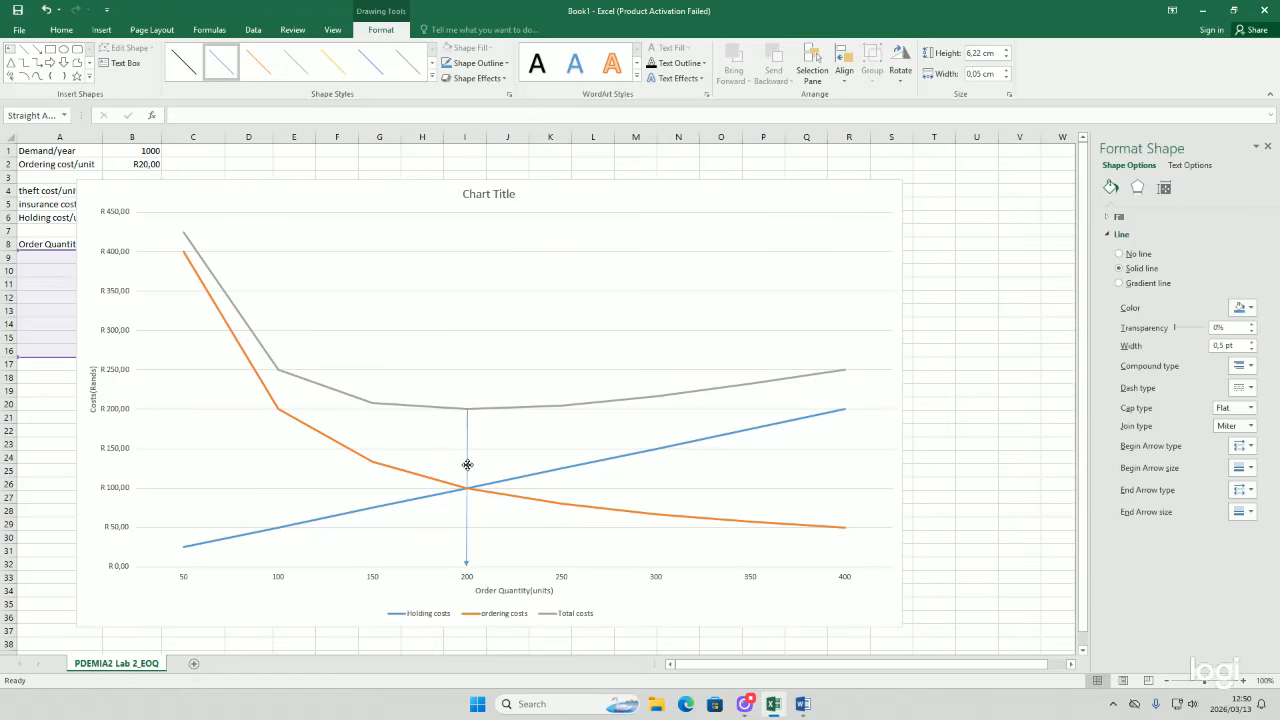
left_click(467, 465)
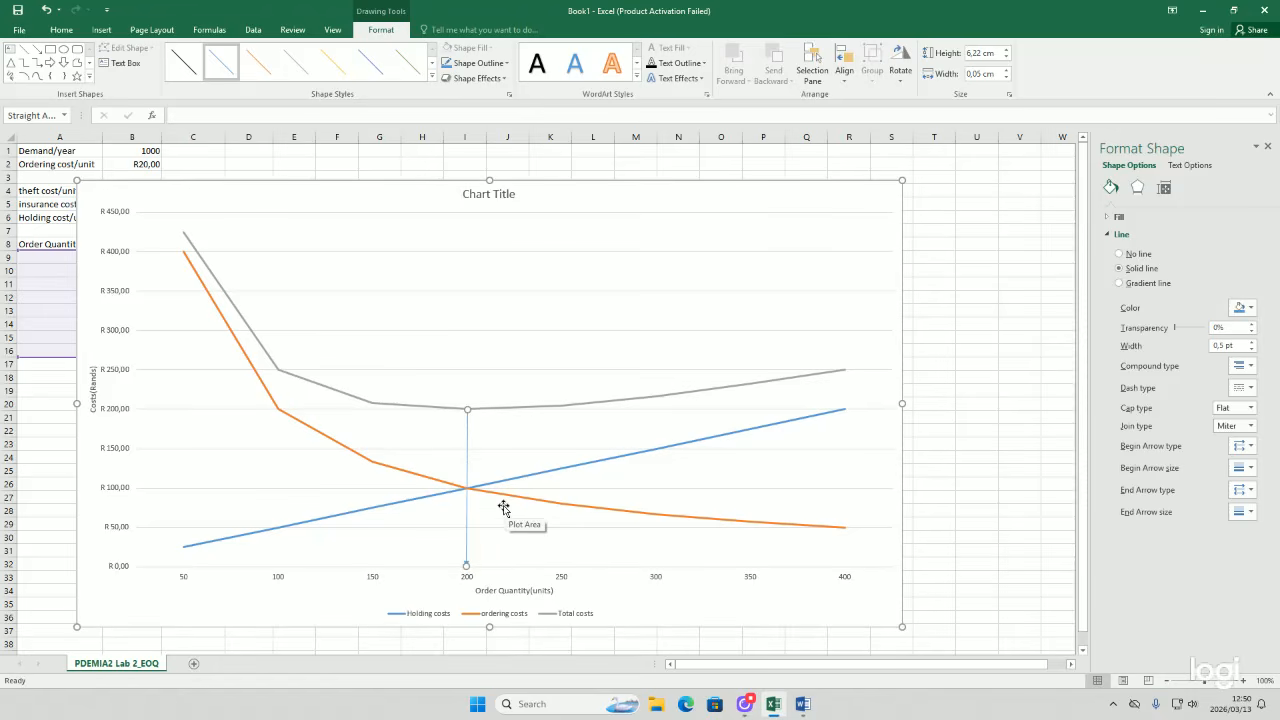
left_click(487, 510)
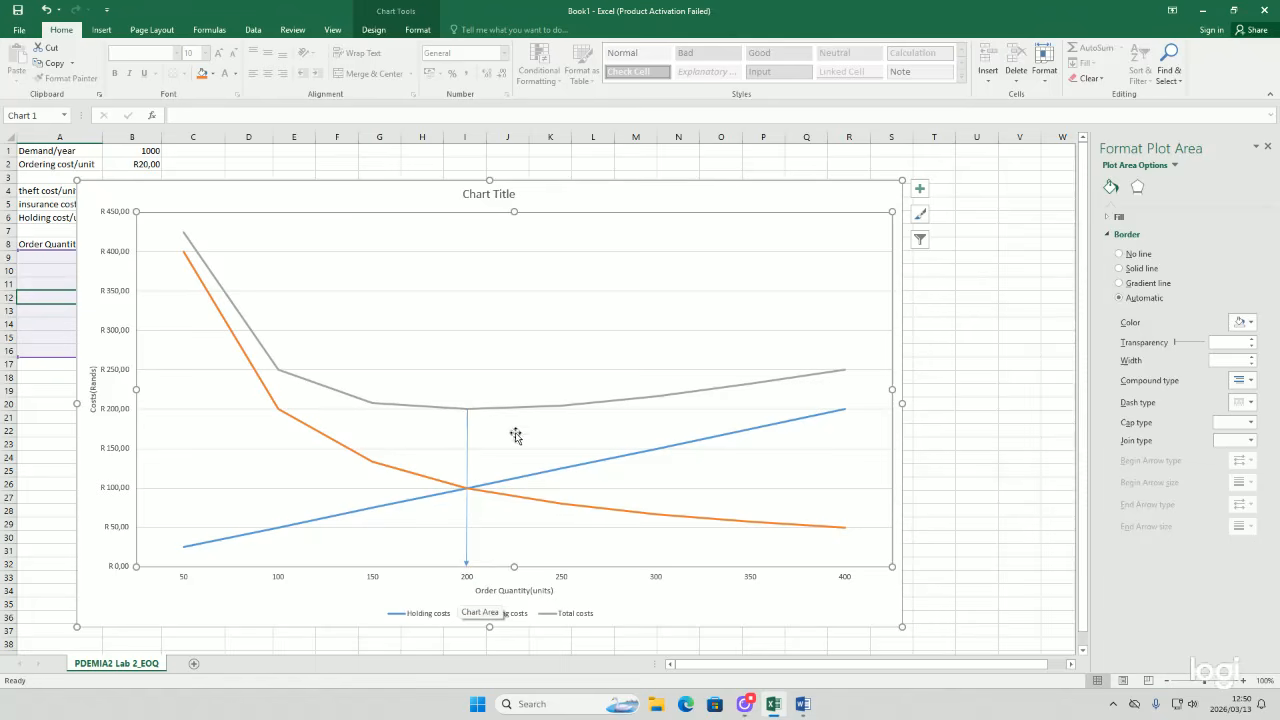
Step: Set the chart title to Optimal Inventory Level
left_click(500, 193)
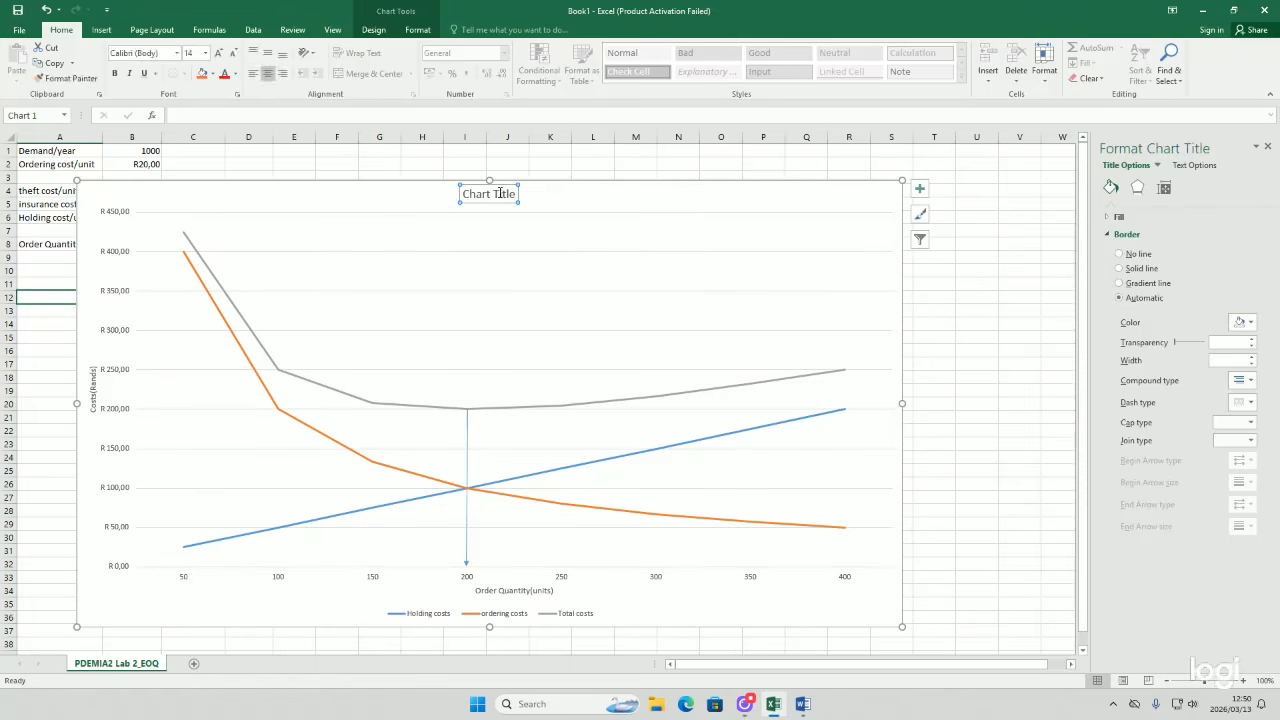
double_click(500, 193)
left_click(475, 196)
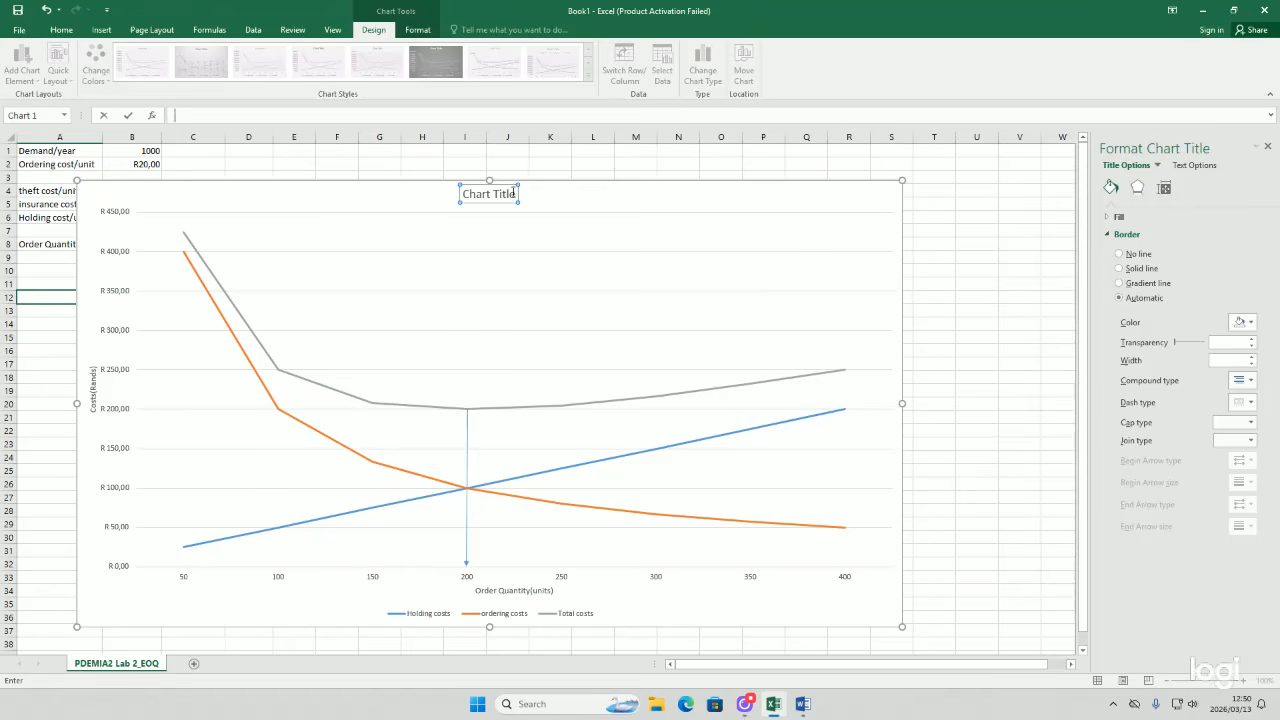
left_click(515, 194)
triple_click(515, 194)
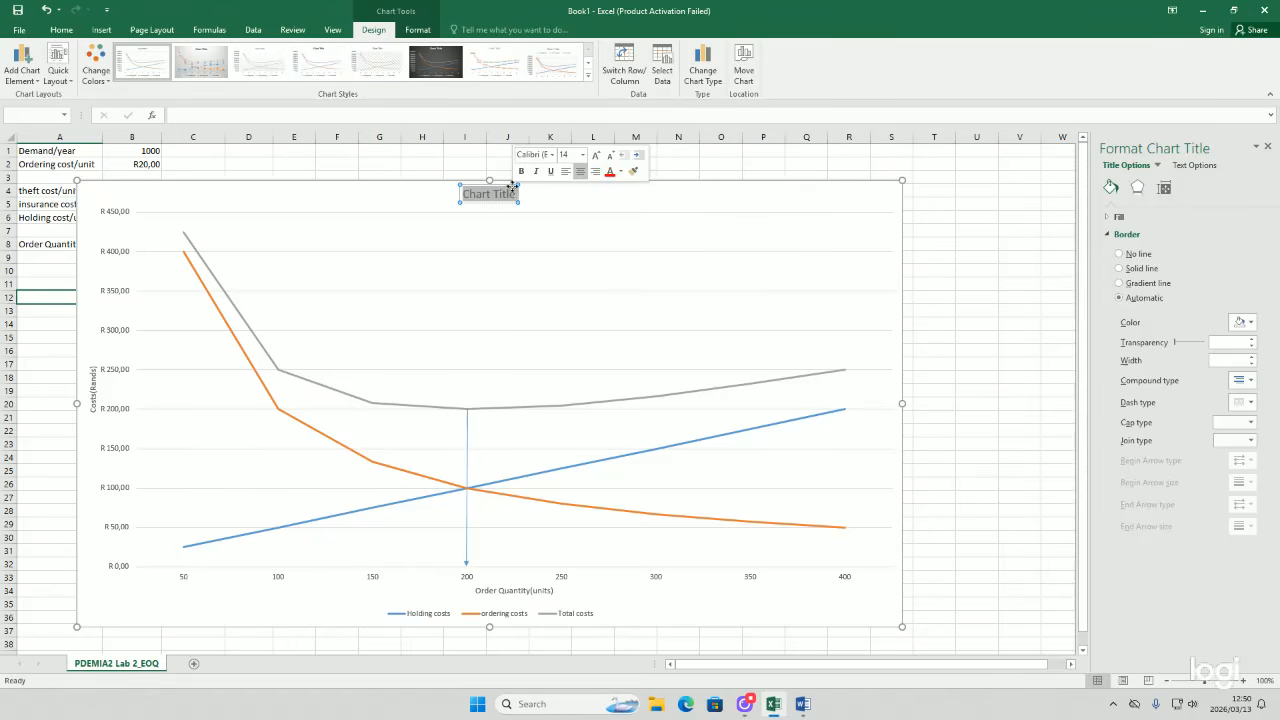
type("Op")
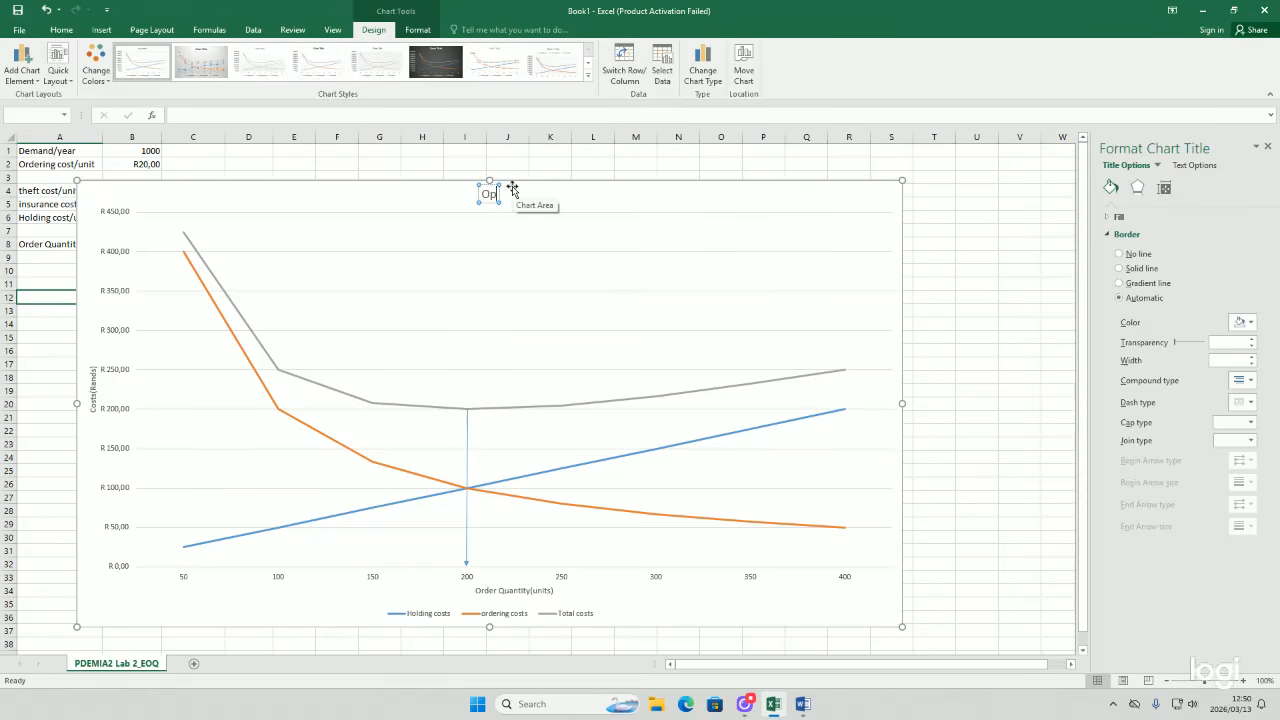
type("tical")
key("BackSpace")
key("BackSpace")
key("BackSpace")
type("mal Inv")
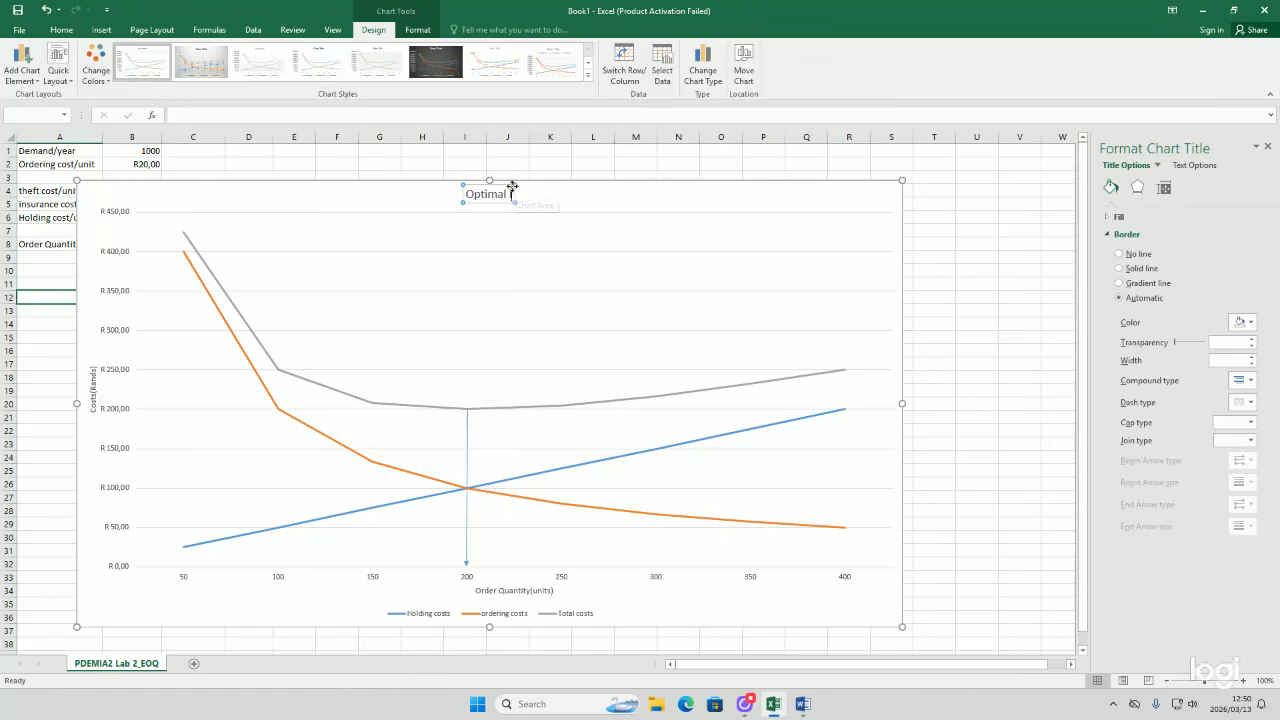
type("er")
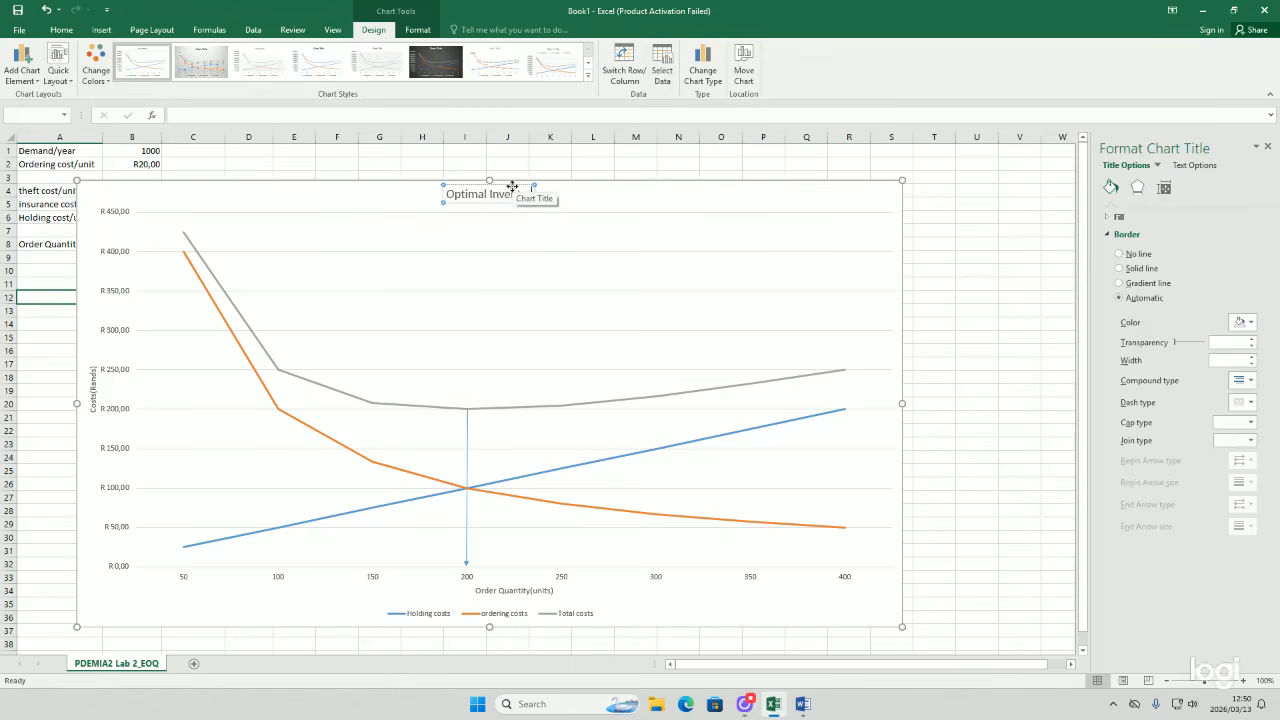
type("tory Leve")
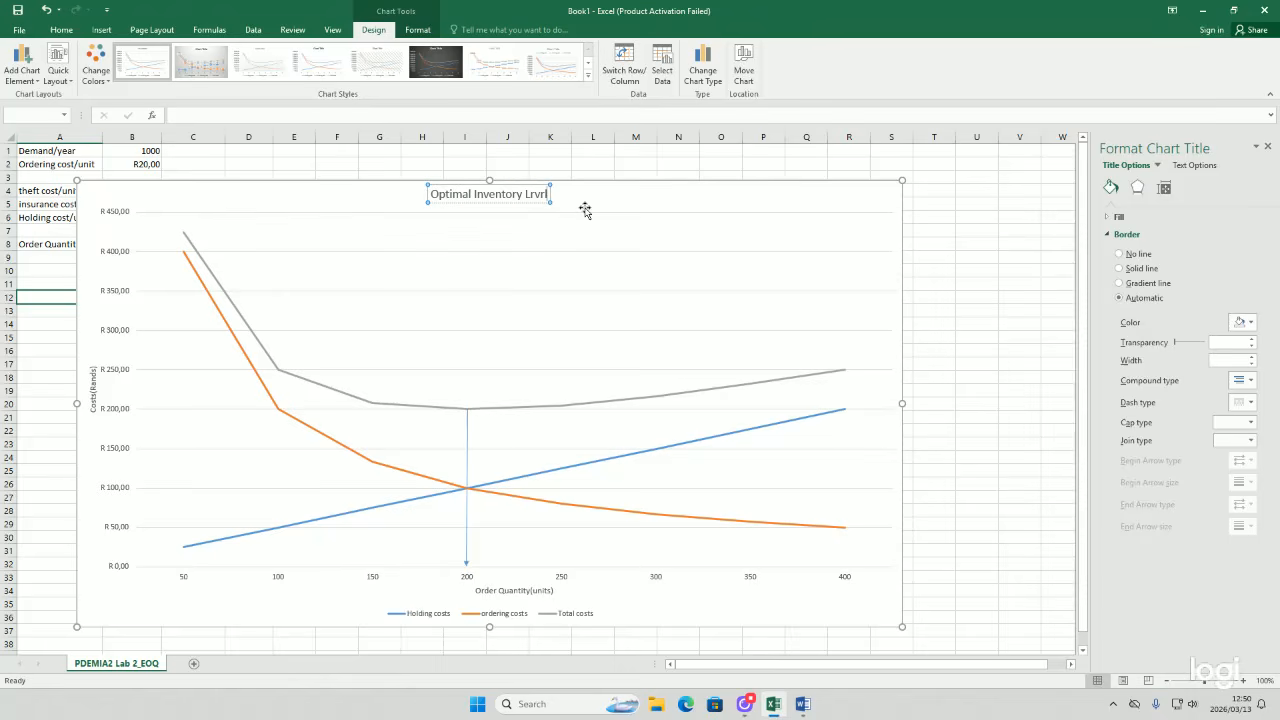
key("BackSpace")
key("BackSpace")
key("BackSpace")
type("evel")
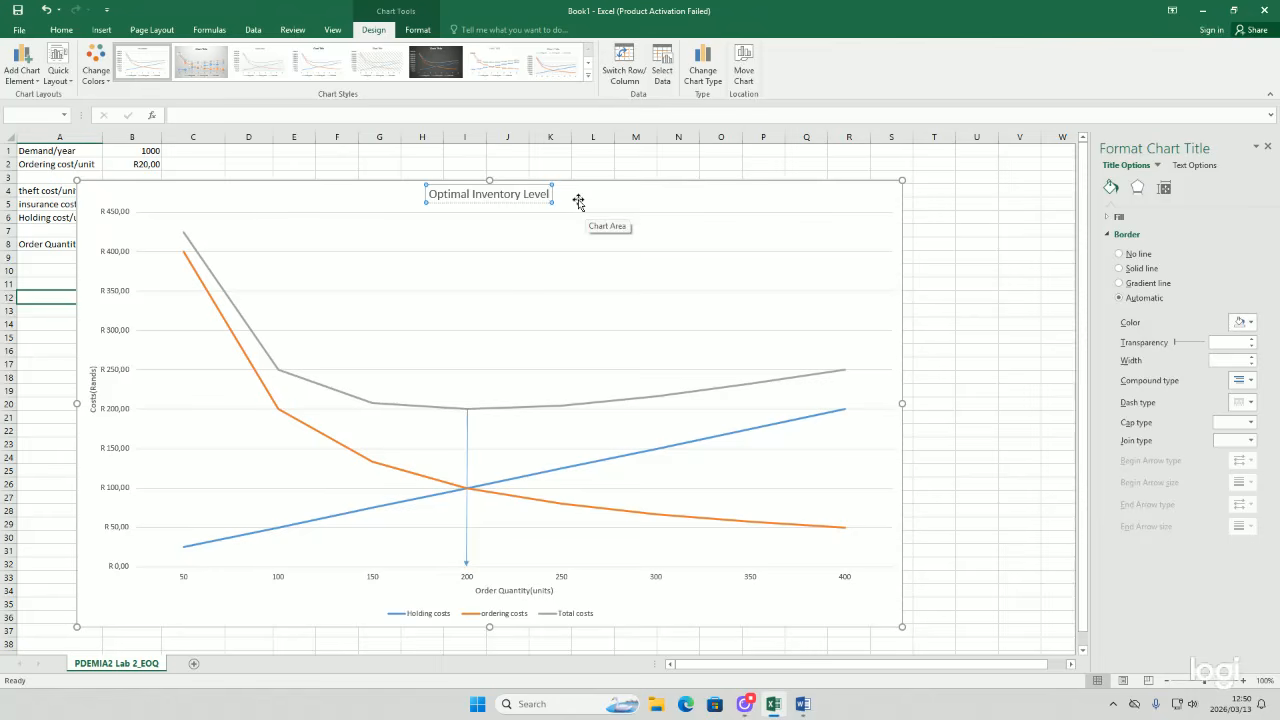
left_click(582, 200)
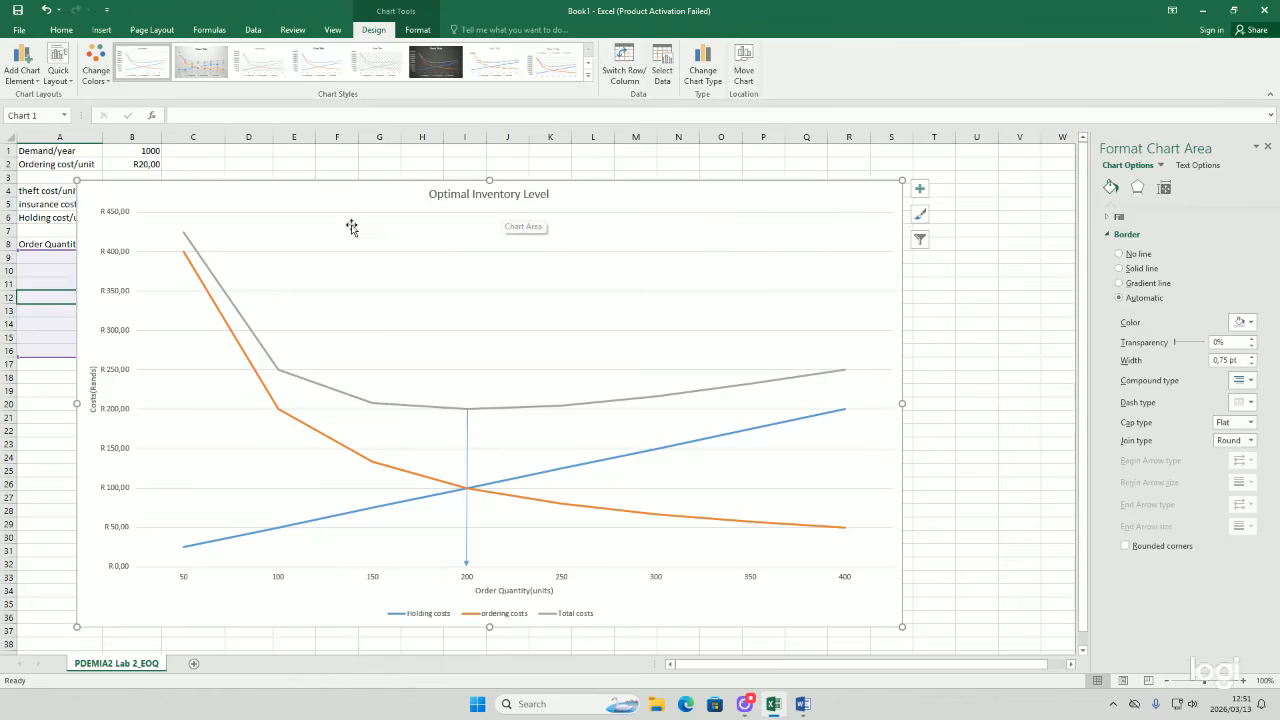
Step: Resize and reposition the chart so it sits to the right of the data table
scroll(350, 201, "down", 1)
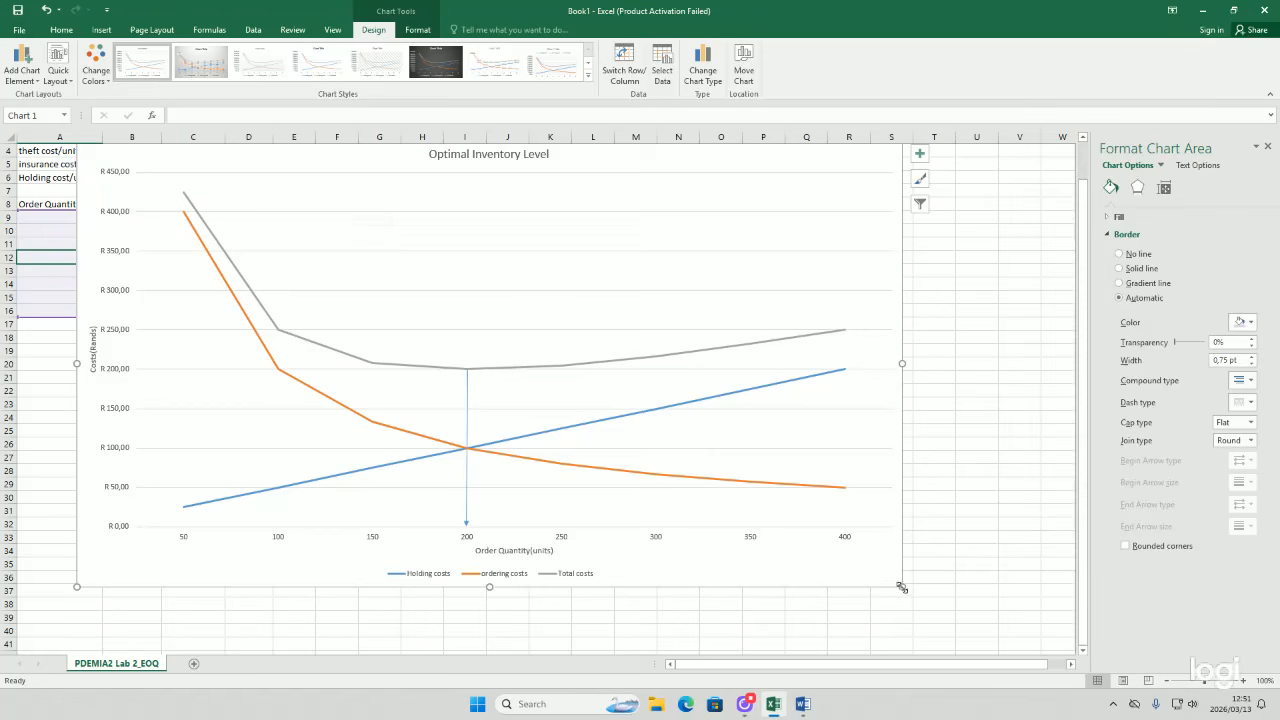
left_click_drag(902, 587, 712, 392)
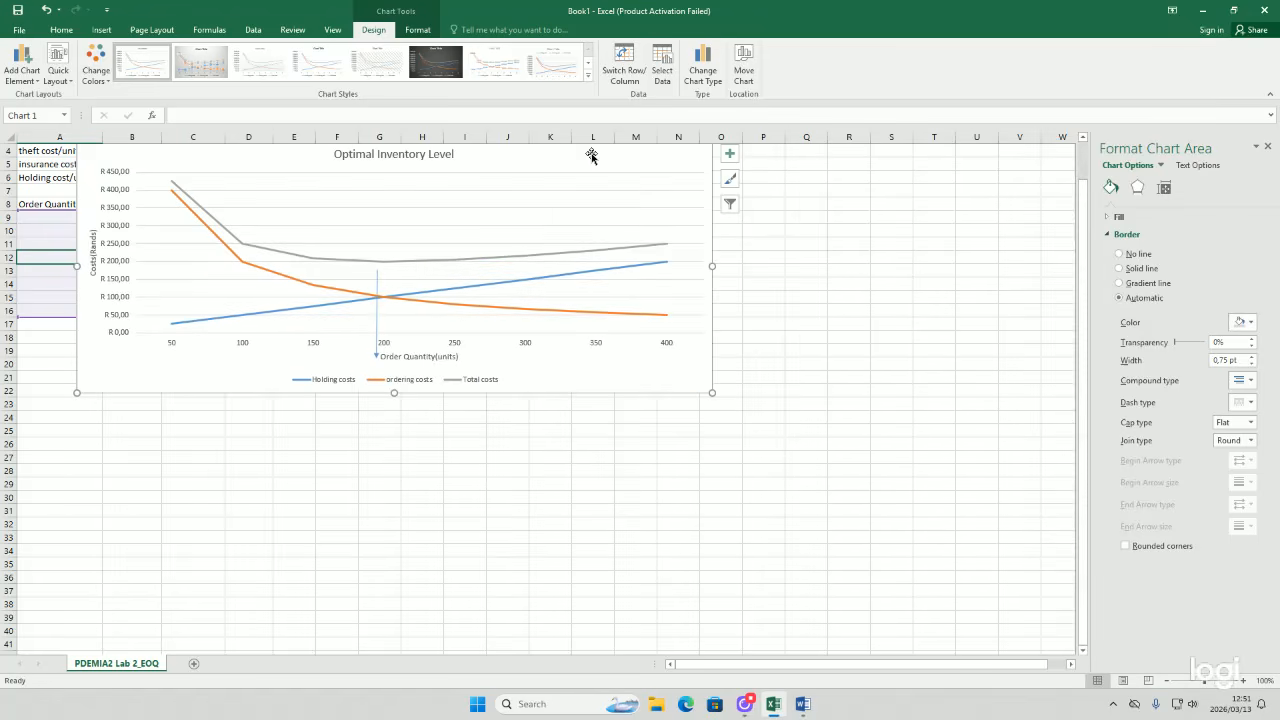
left_click_drag(591, 156, 686, 271)
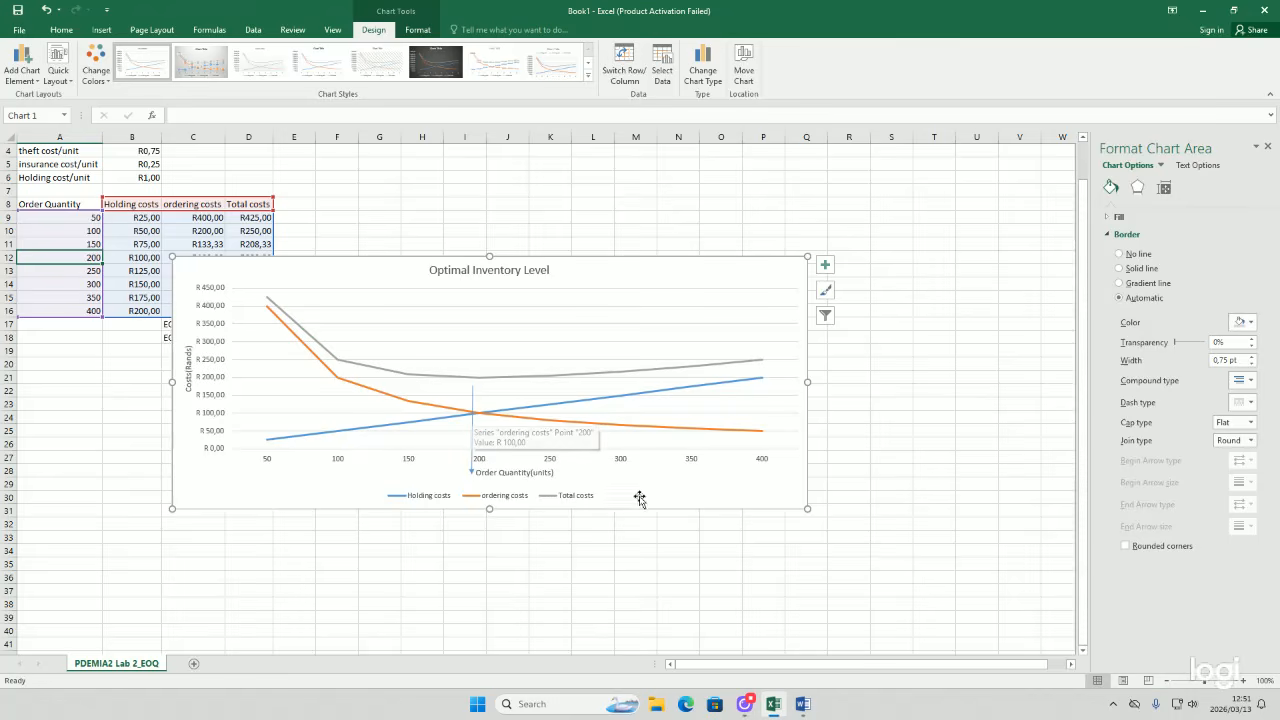
left_click_drag(807, 508, 982, 632)
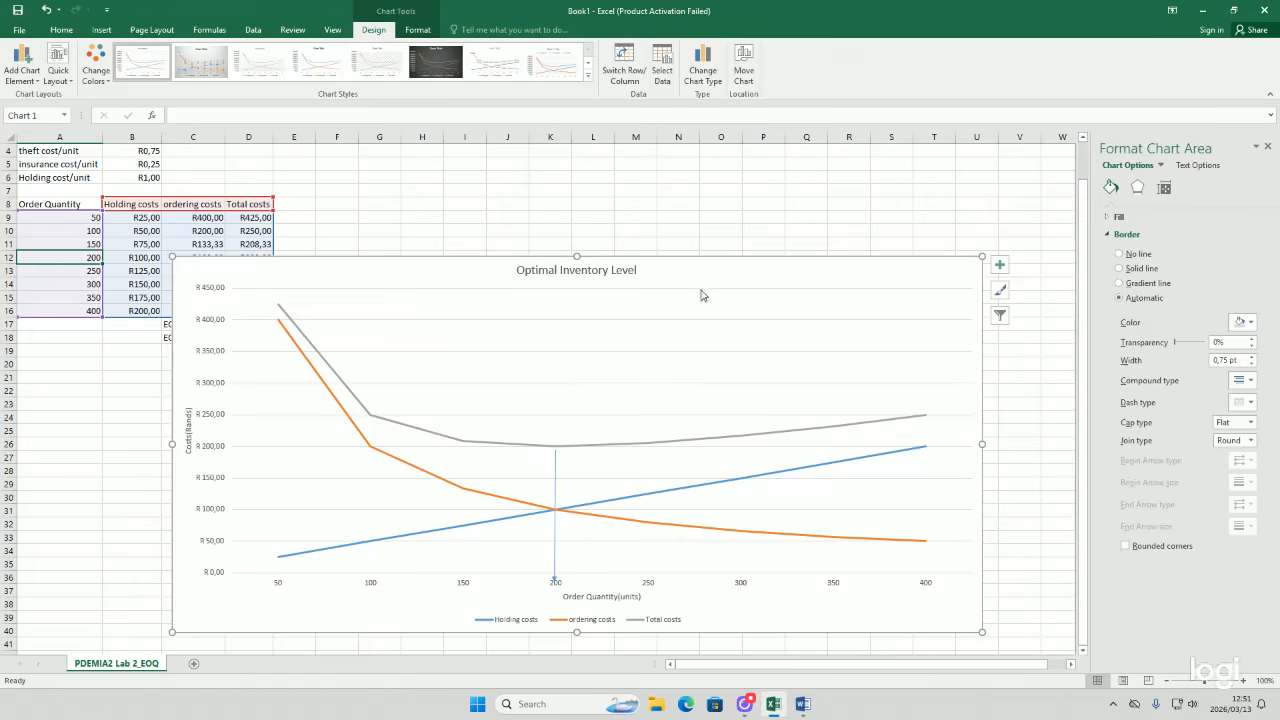
left_click_drag(716, 270, 832, 176)
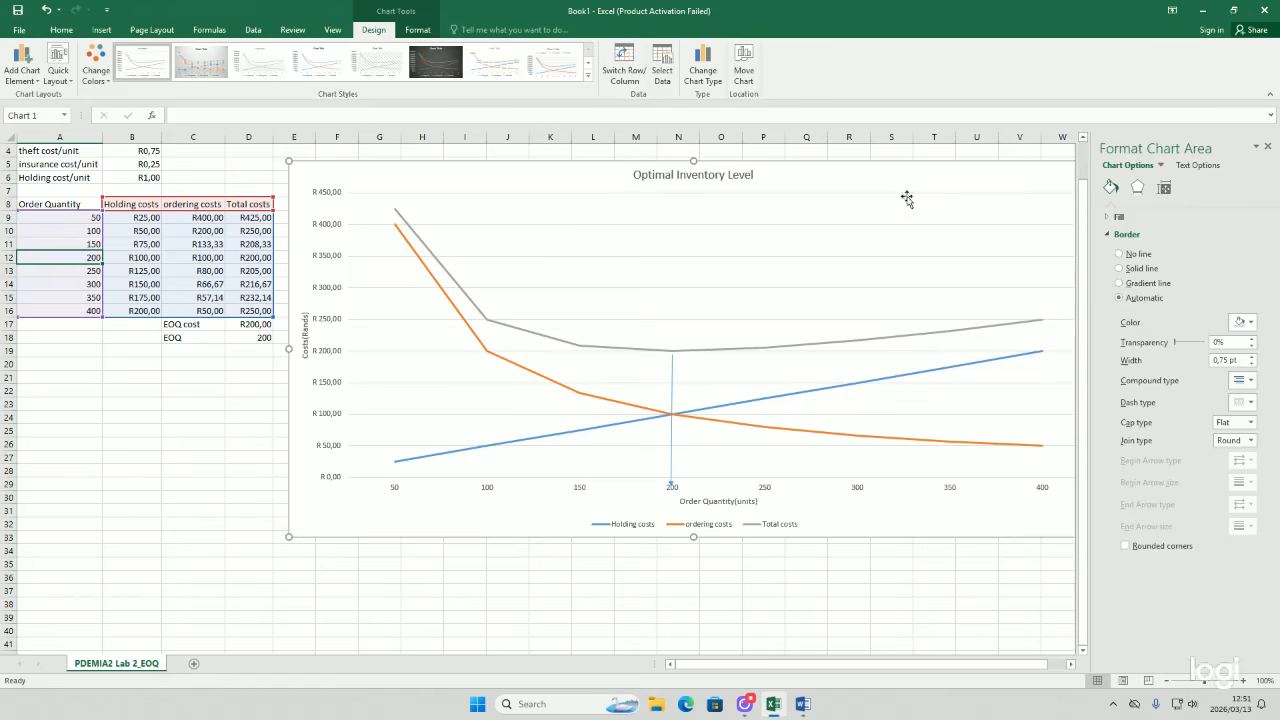
Step: Apply a thicker blue theme style to the vertical line and nudge it up to meet the total-cost minimum
left_click(672, 386)
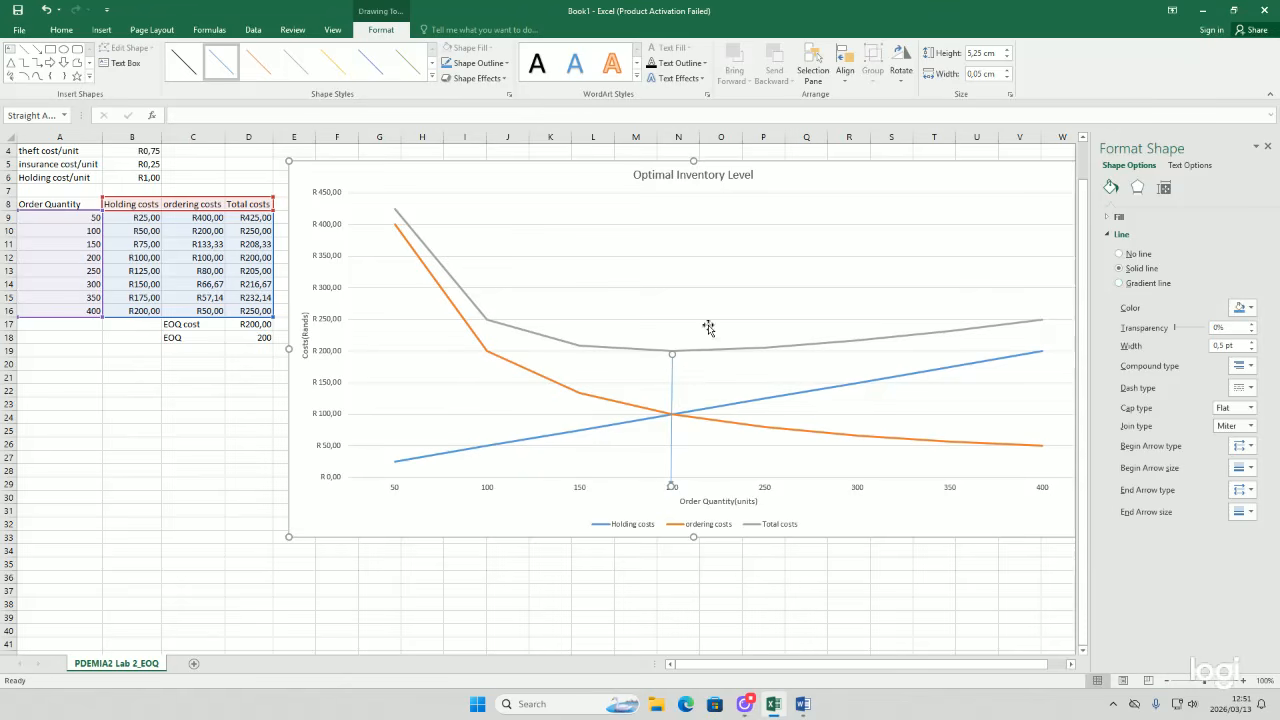
right_click(671, 387)
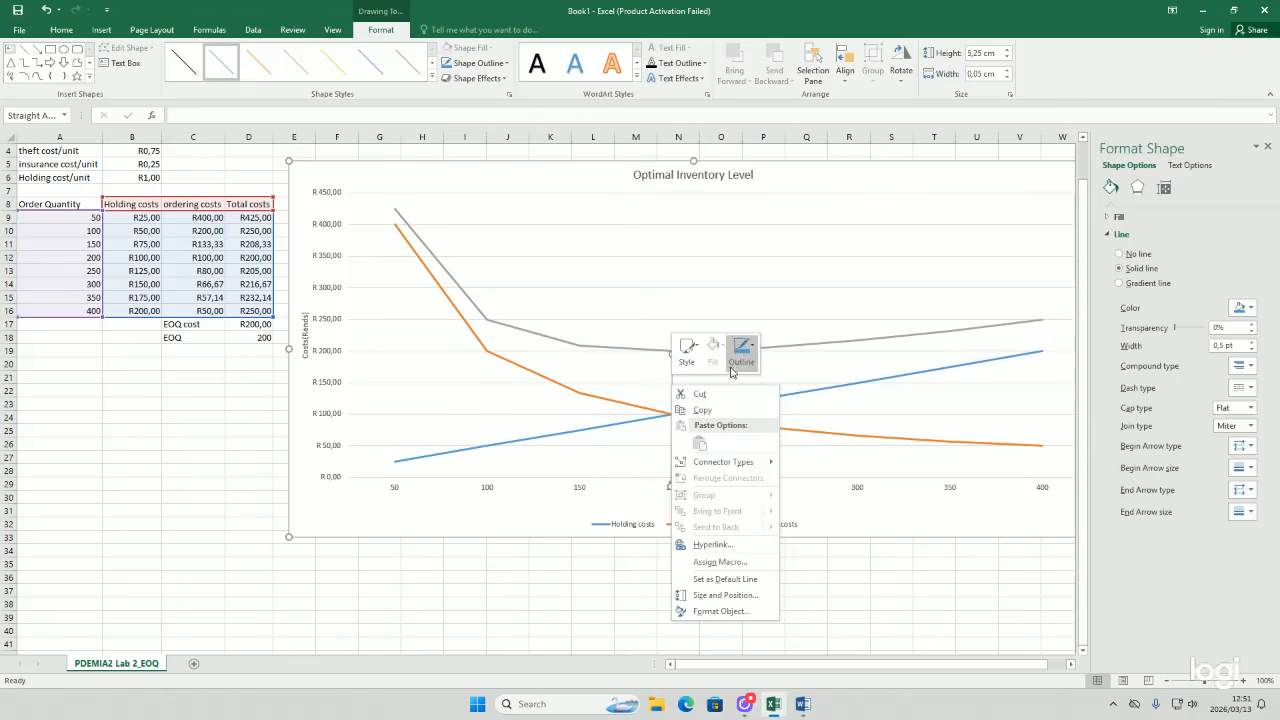
left_click(693, 366)
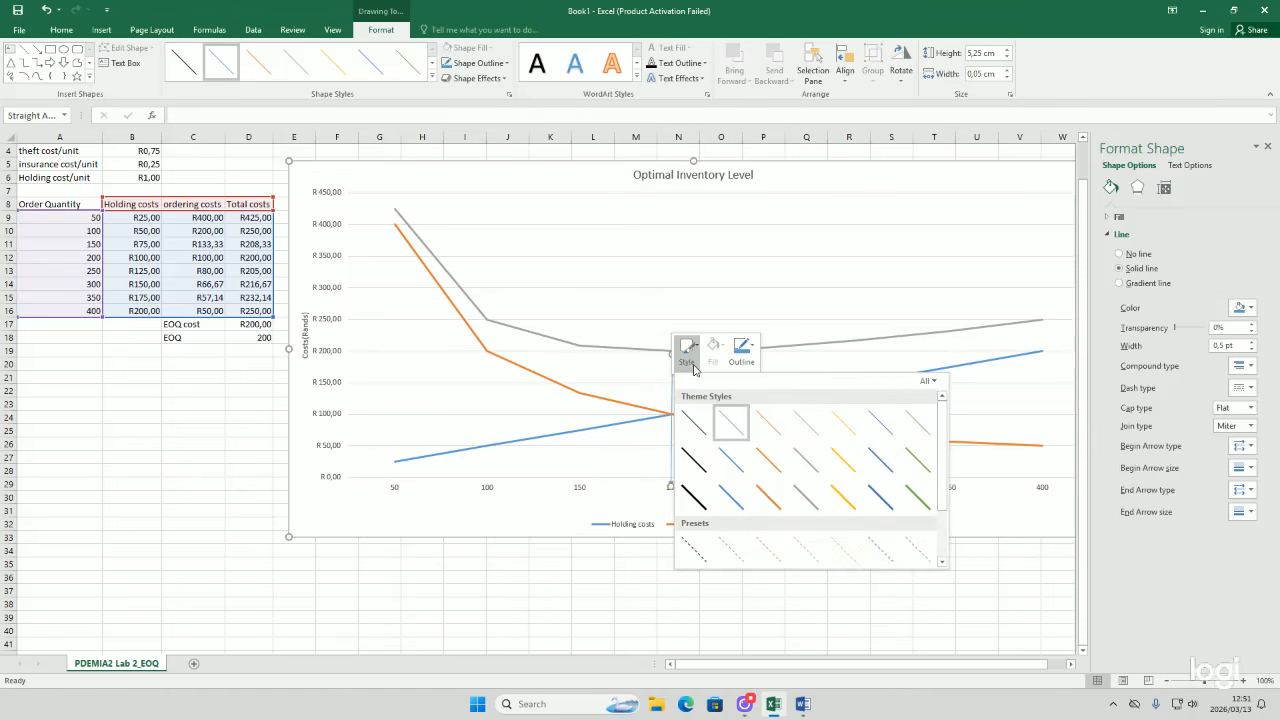
left_click(731, 491)
left_click(697, 428)
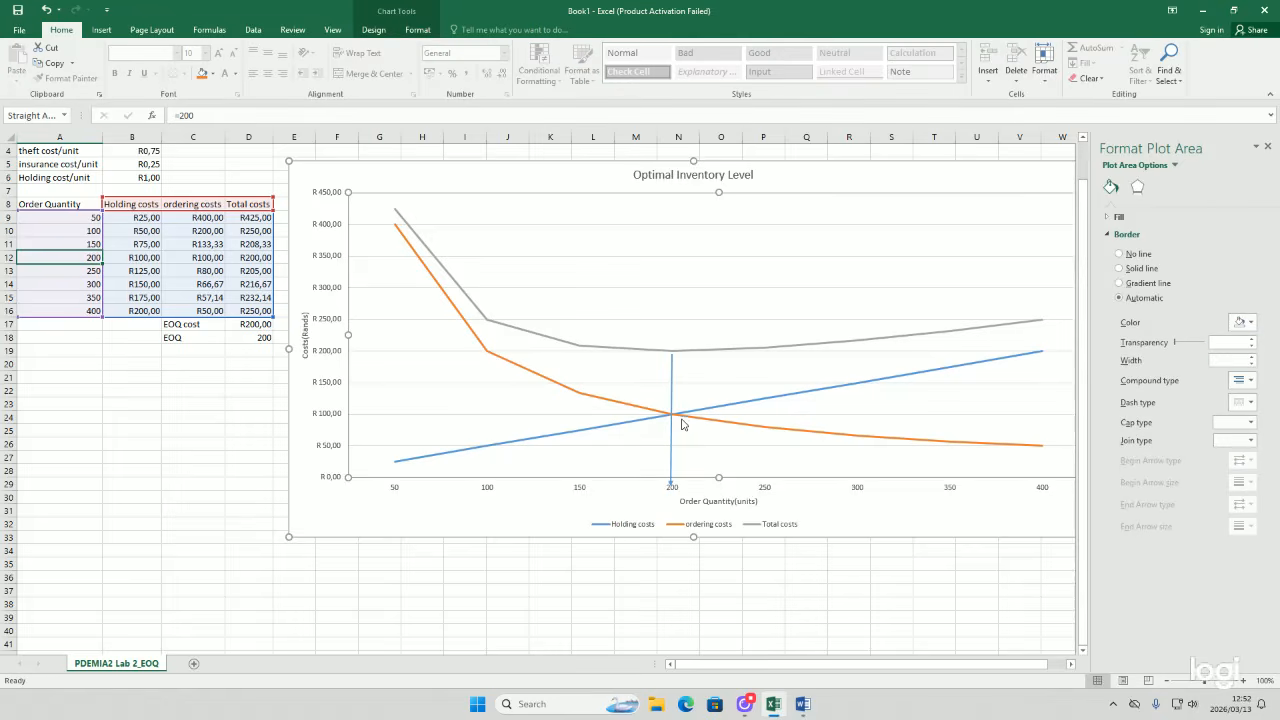
left_click_drag(671, 397, 671, 384)
left_click(722, 492)
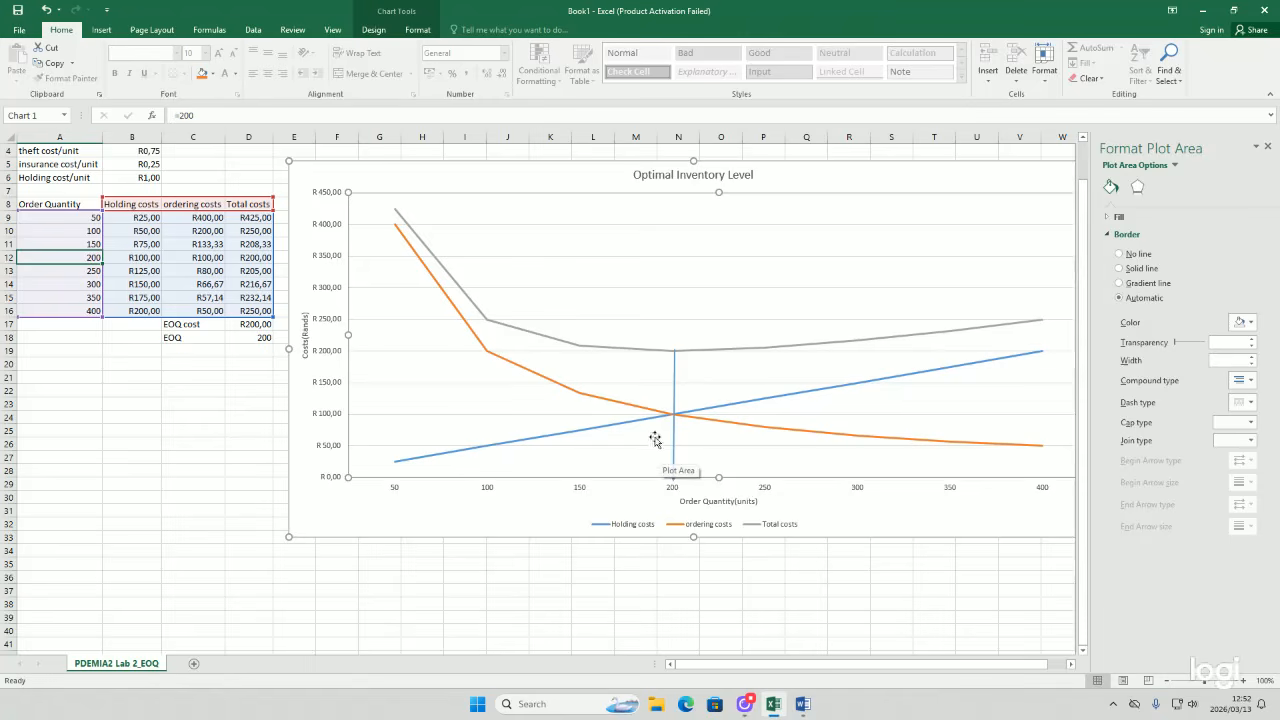
Step: Change the vertical line's colour to black
left_click(675, 403)
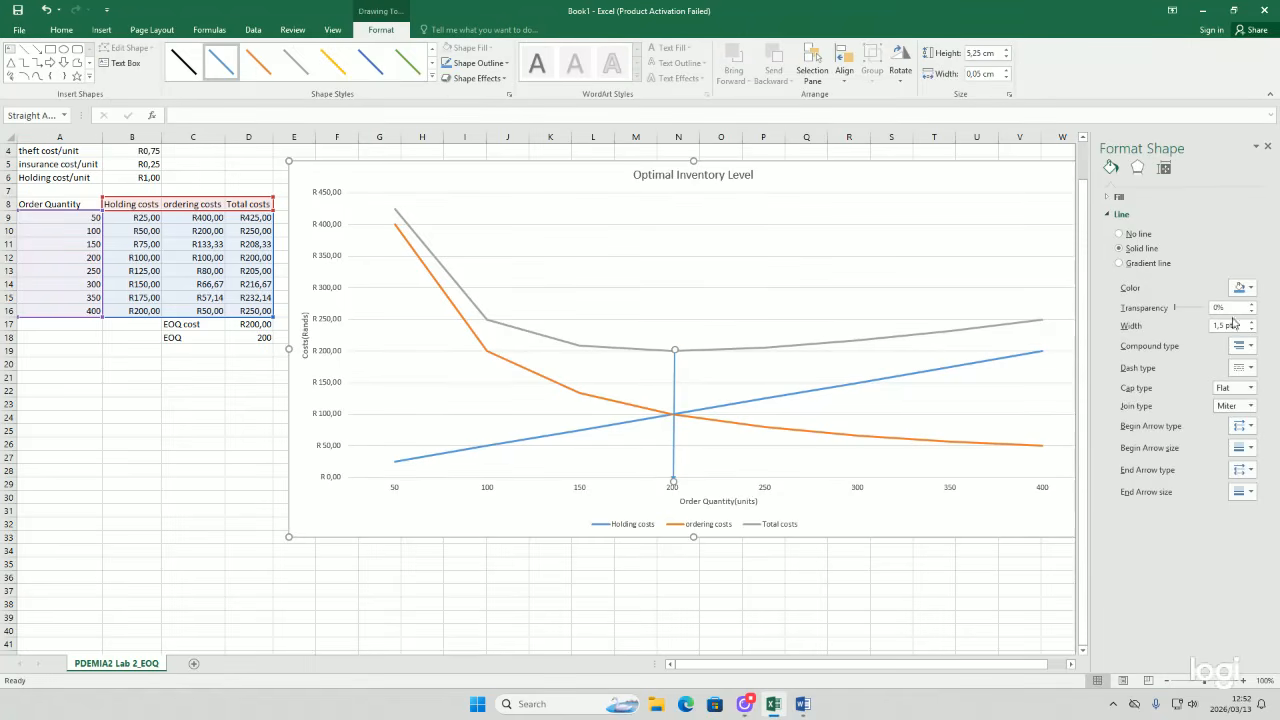
left_click(1250, 288)
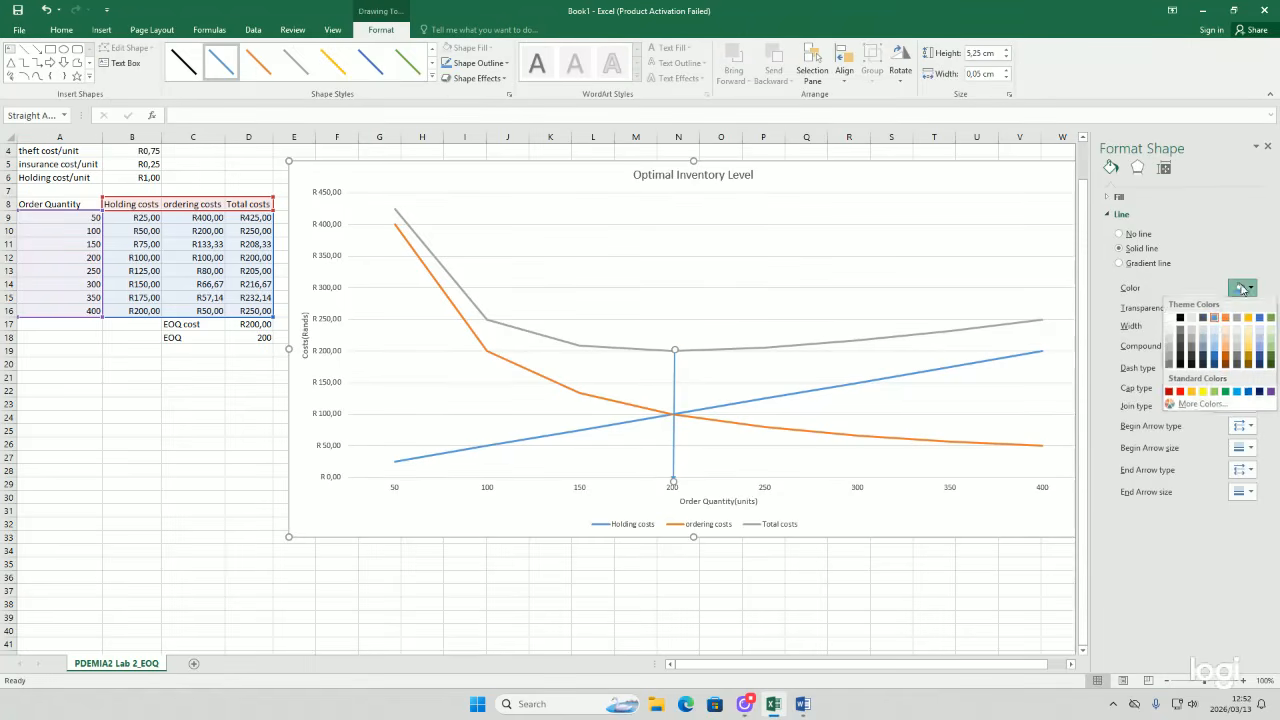
left_click(1191, 343)
left_click(1063, 275)
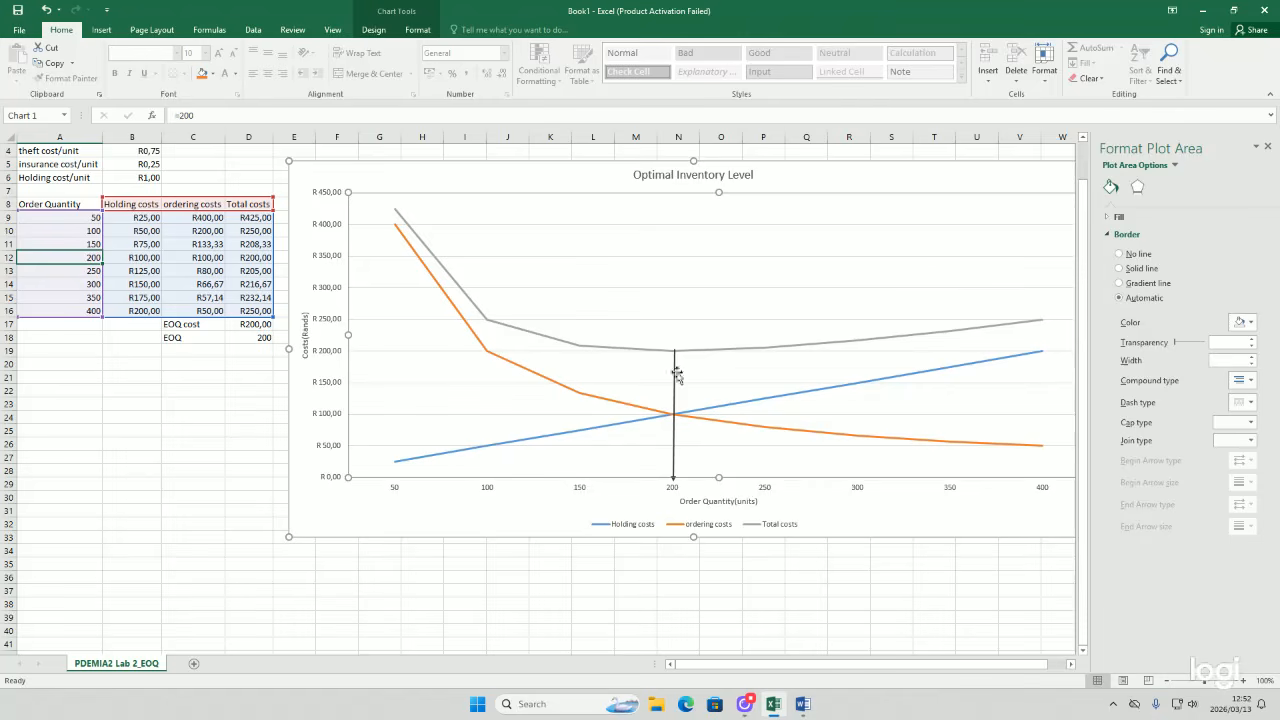
Step: Enter the label time between orders in cell A19
scroll(196, 177, "up", 1)
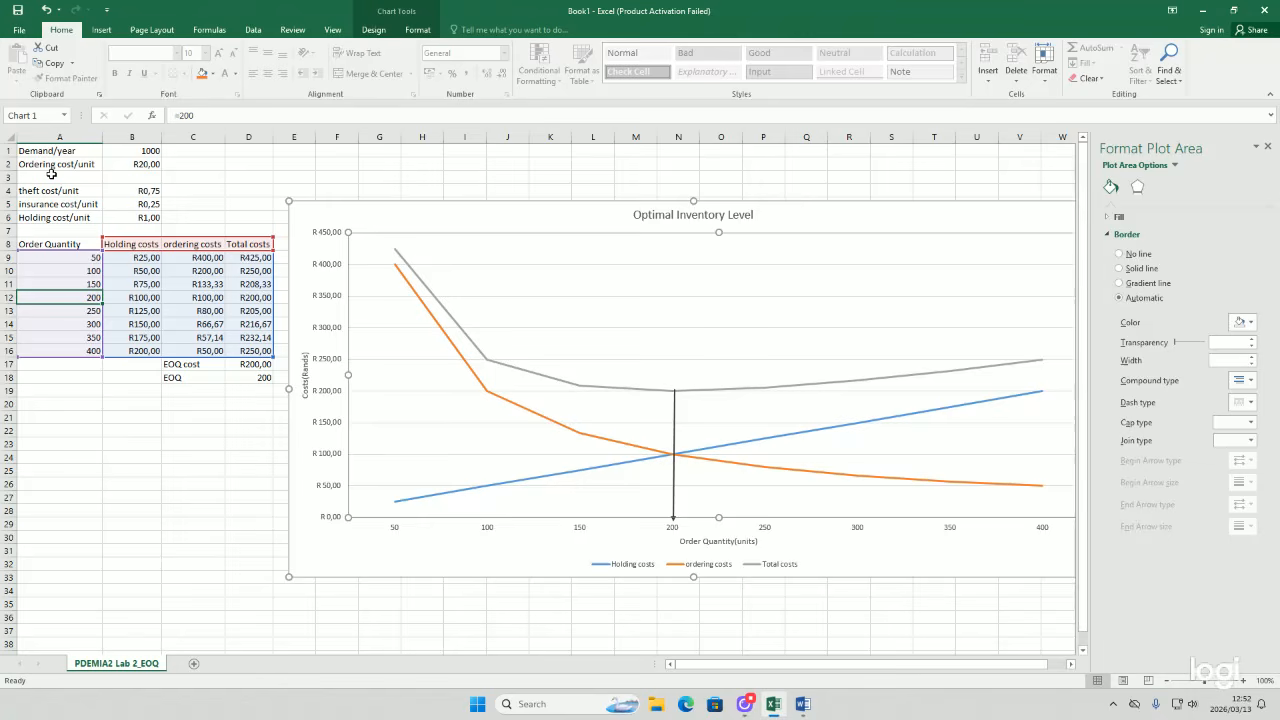
left_click(63, 390)
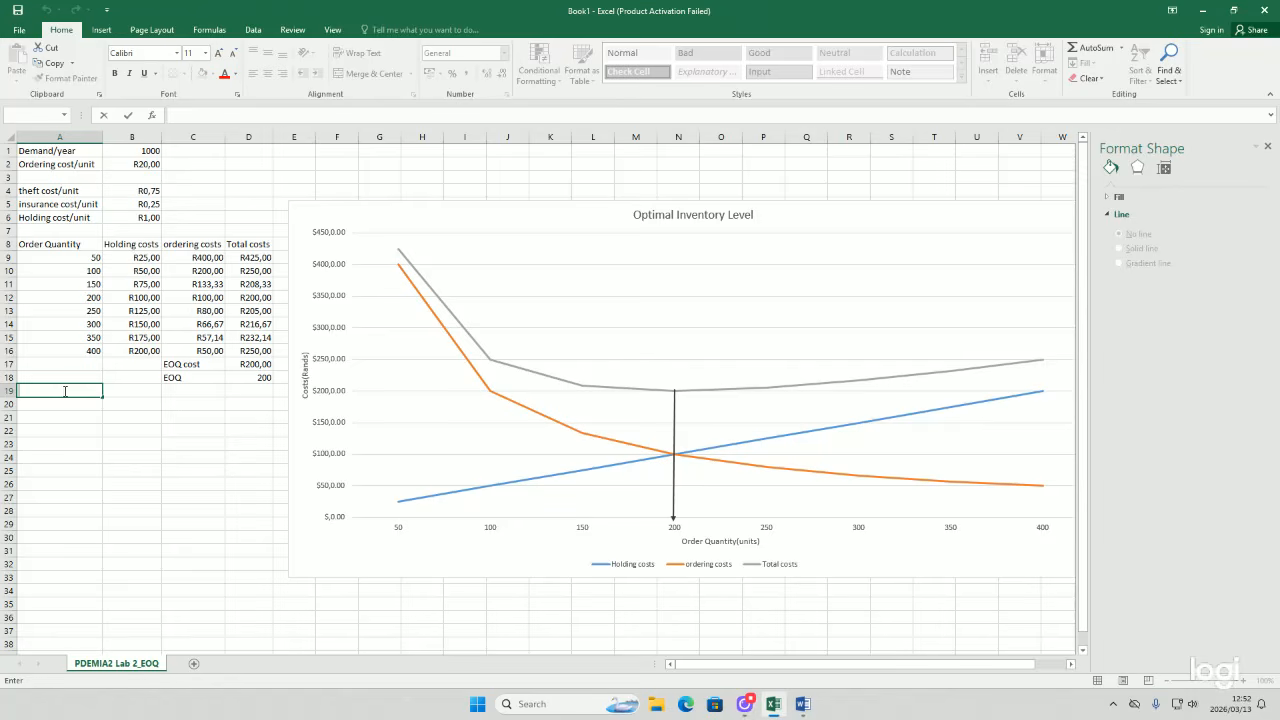
type("time between orders")
key("Return")
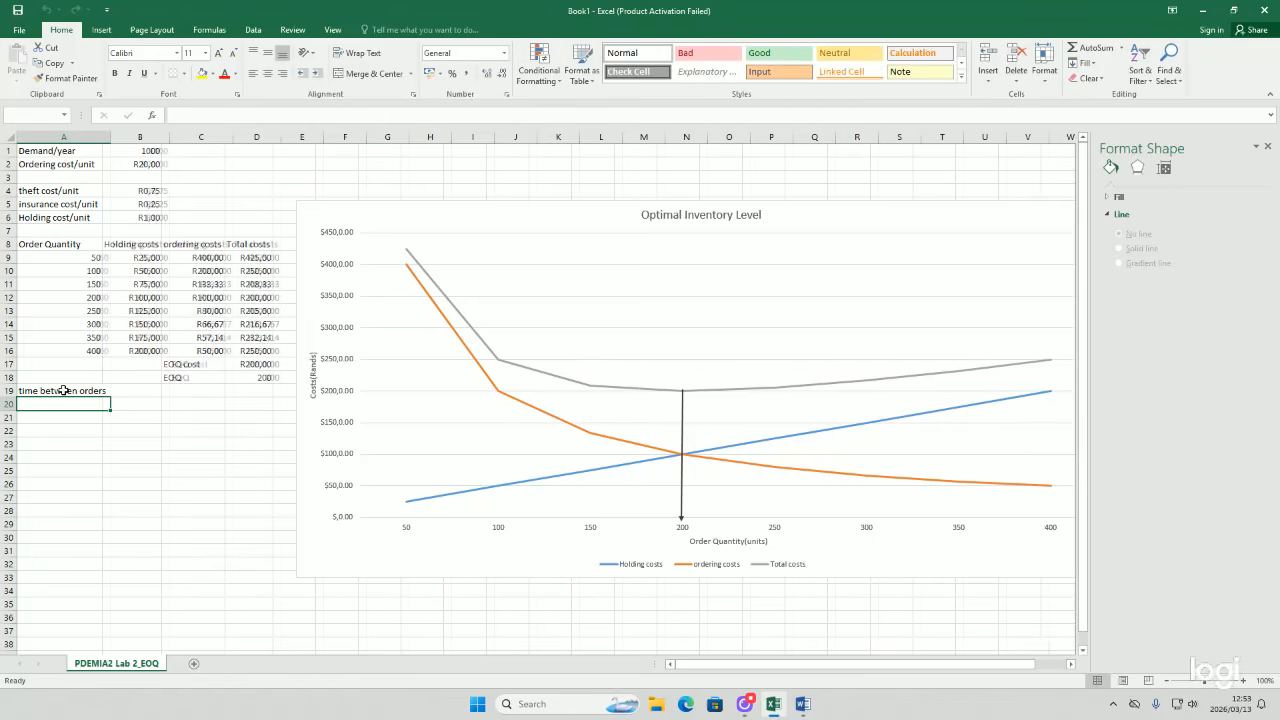
Step: Enter a formula in B19 dividing the EOQ cost in D17 by the yearly demand in B1
double_click(133, 391)
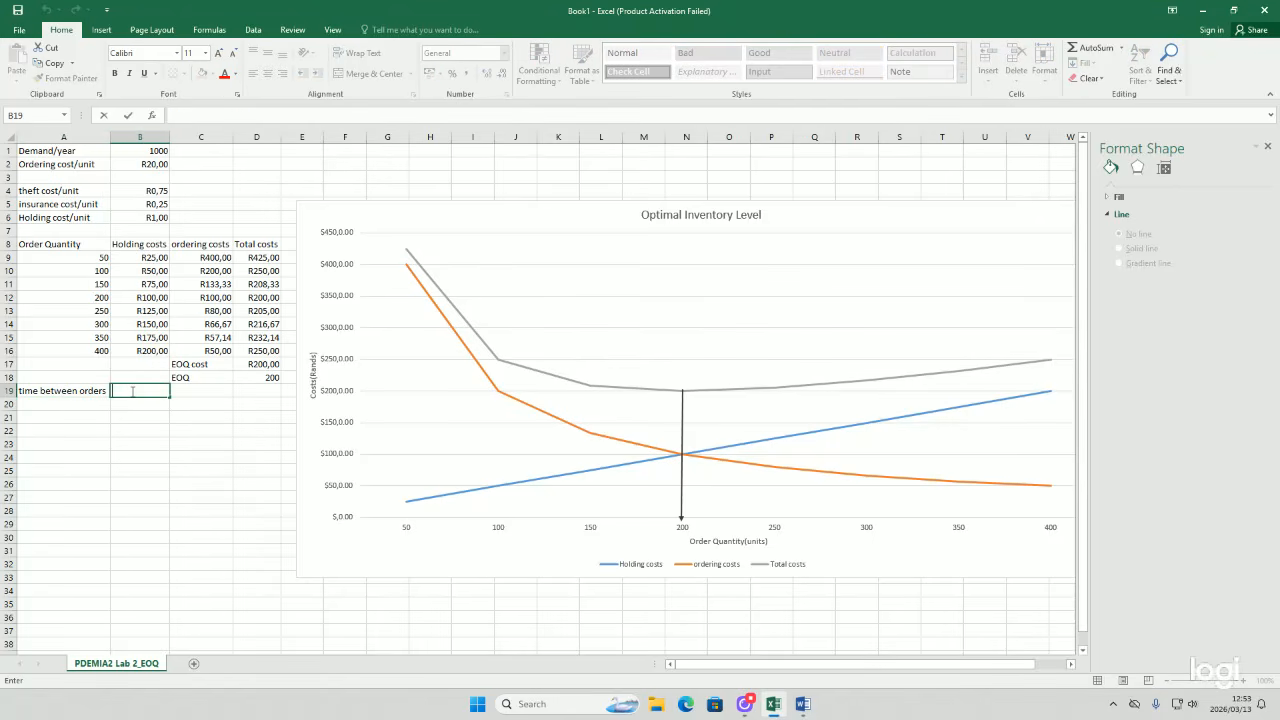
type("=")
left_click(247, 363)
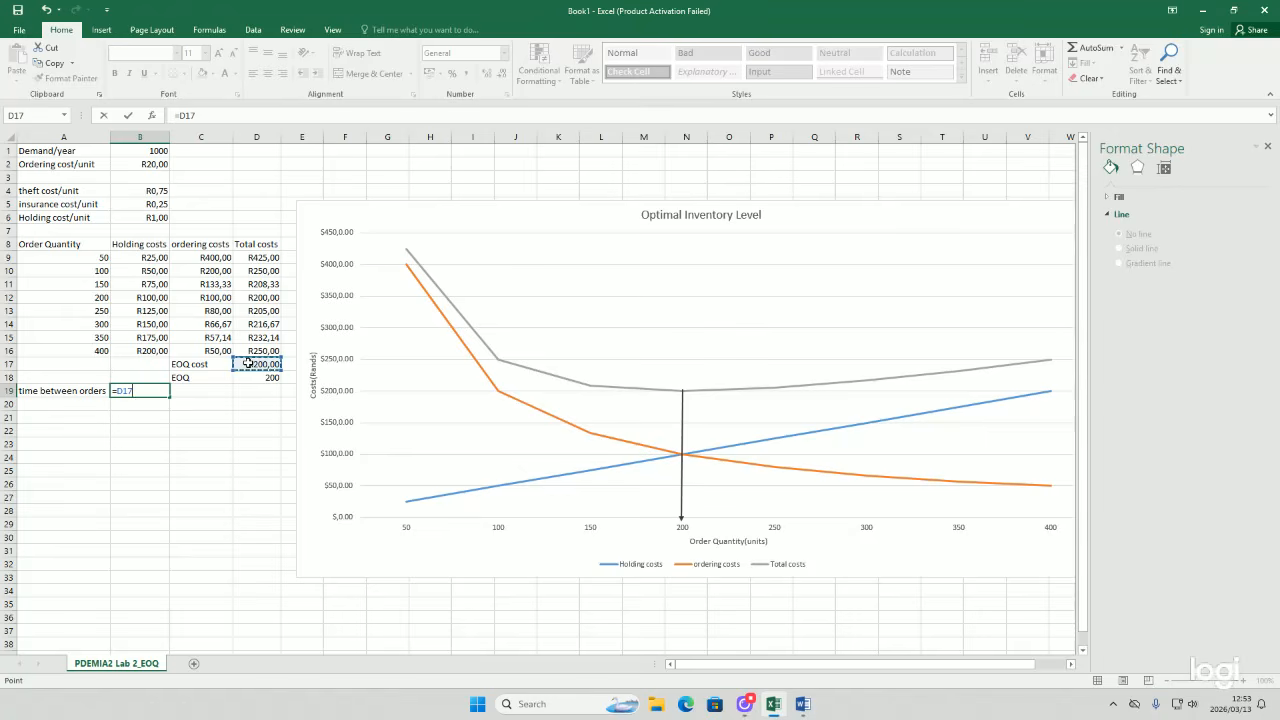
type("/")
left_click(152, 150)
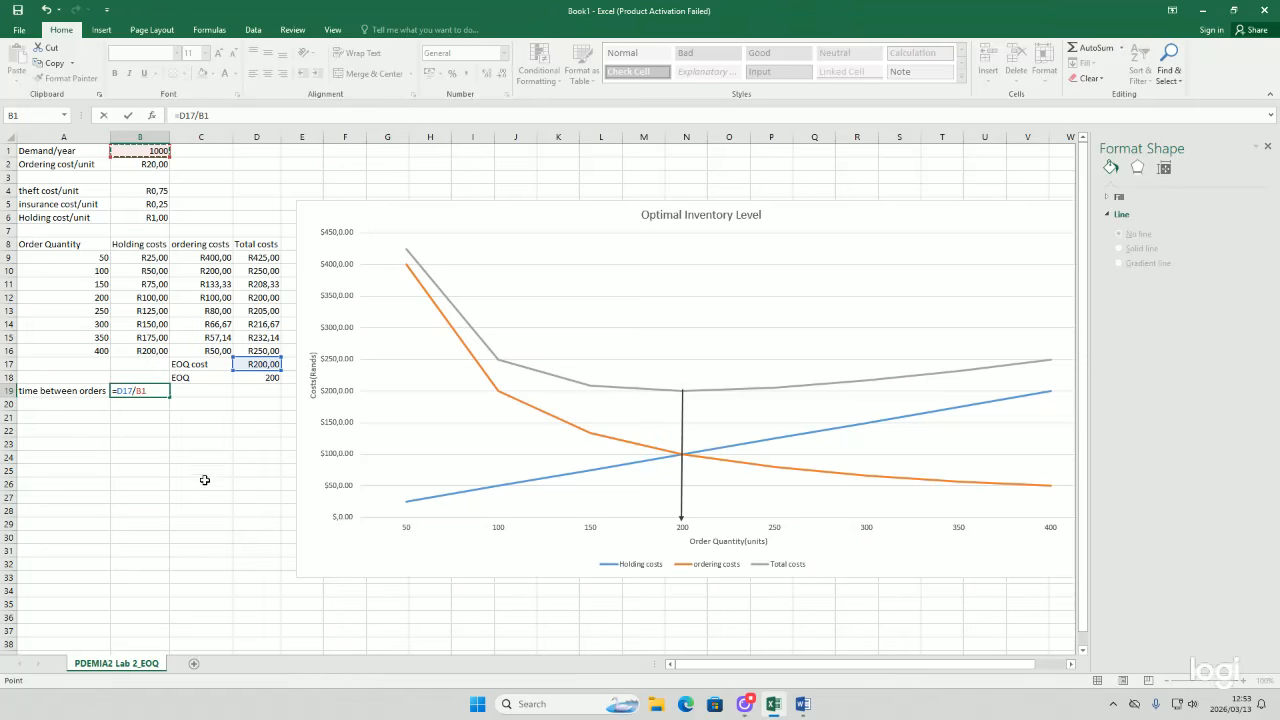
key("Return")
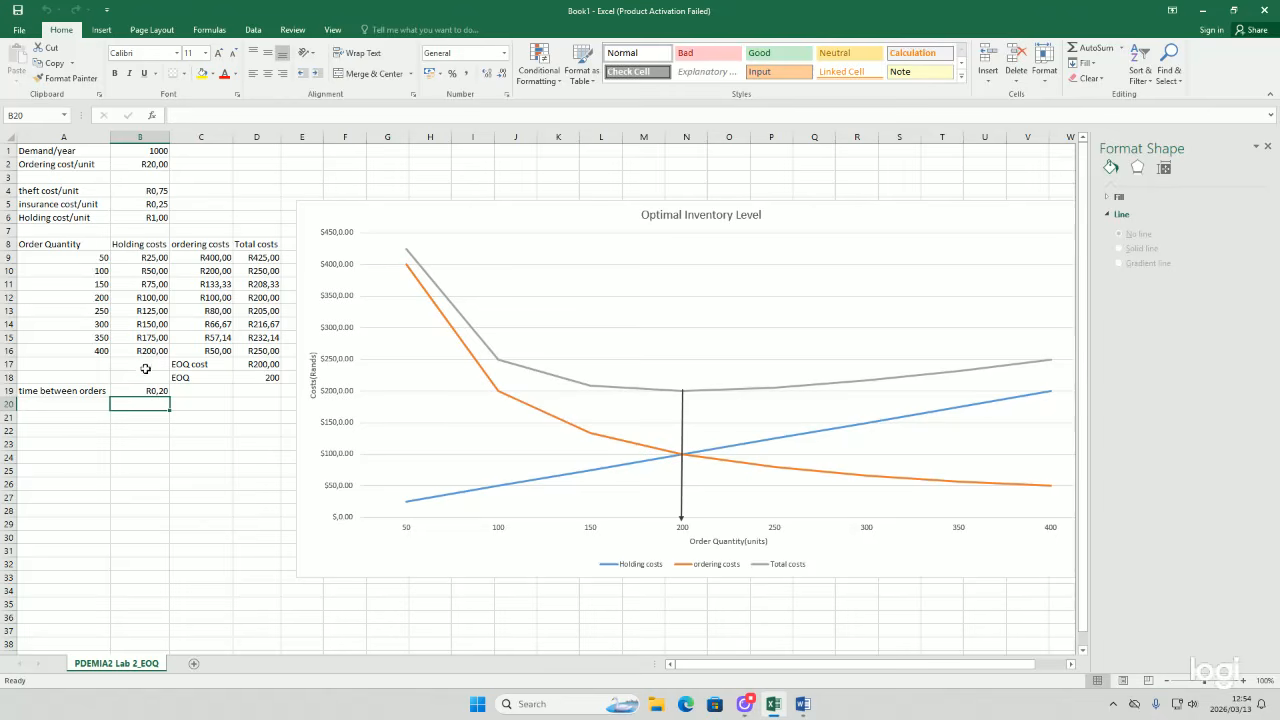
Step: Edit the B19 formula to =(D17/B1)*12 to express the time between orders in months
left_click(123, 390)
type("=D17/B1")
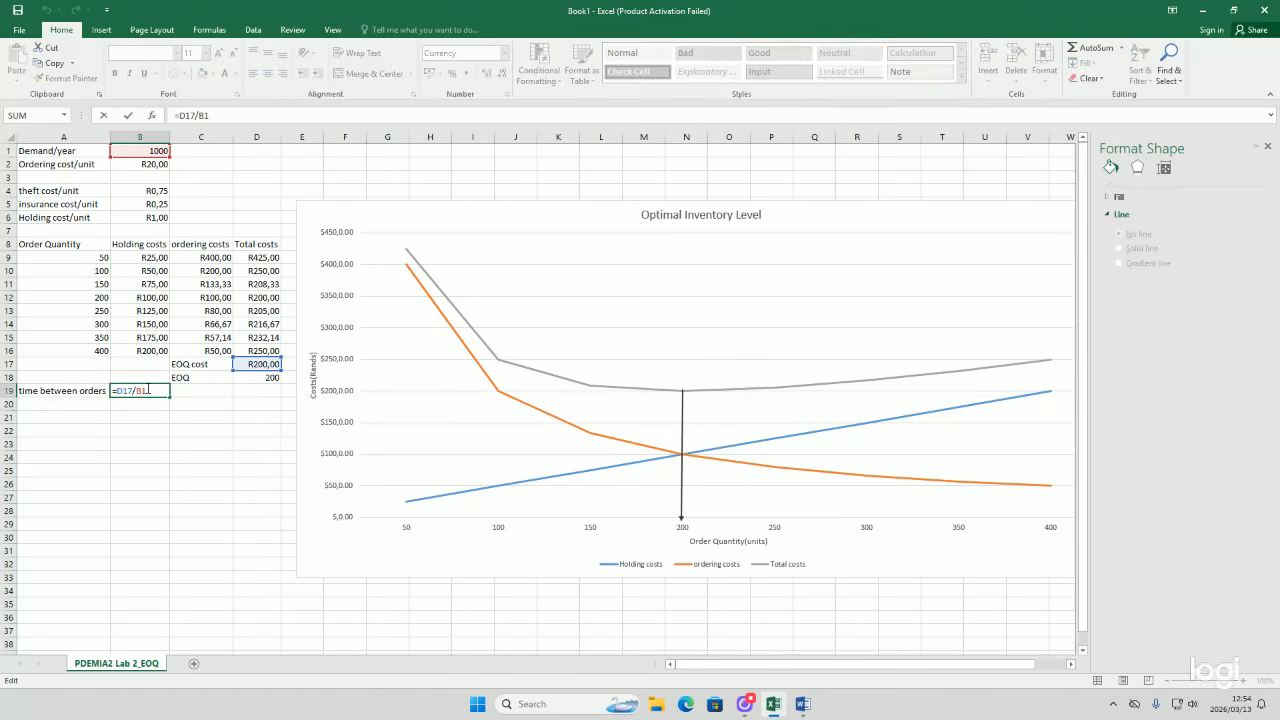
type(")")
type("(")
key("Return")
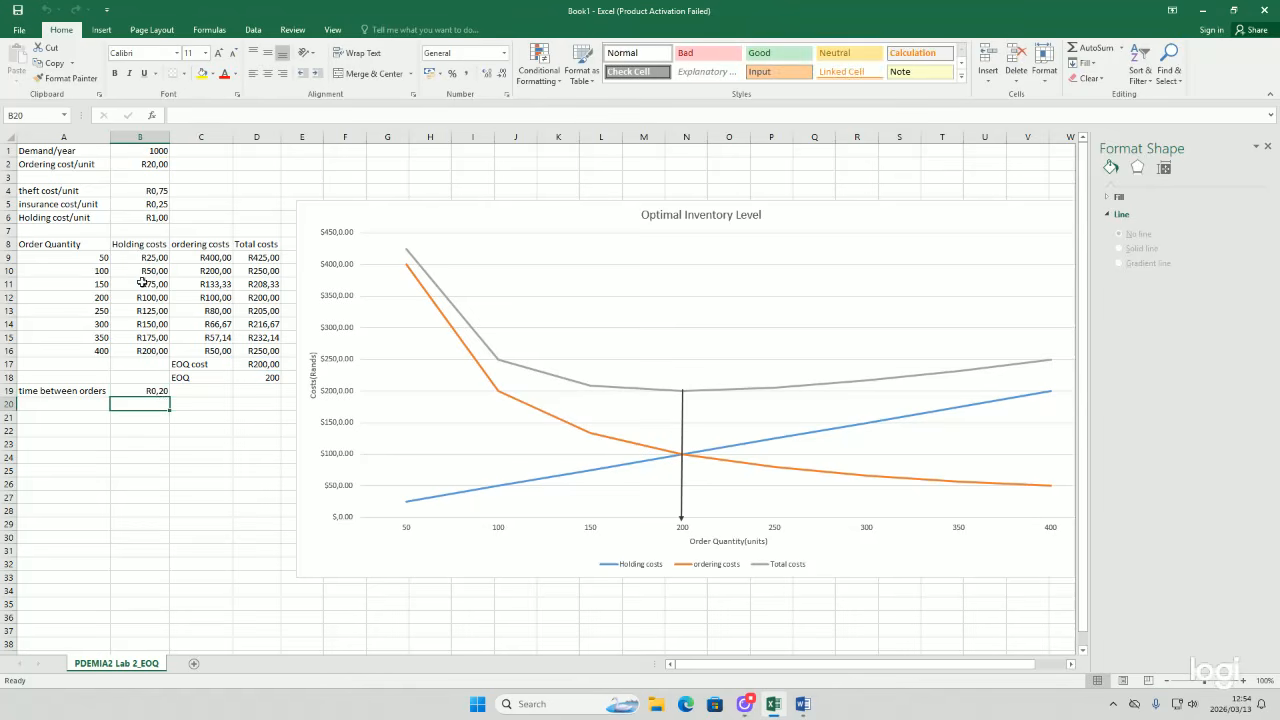
double_click(155, 391)
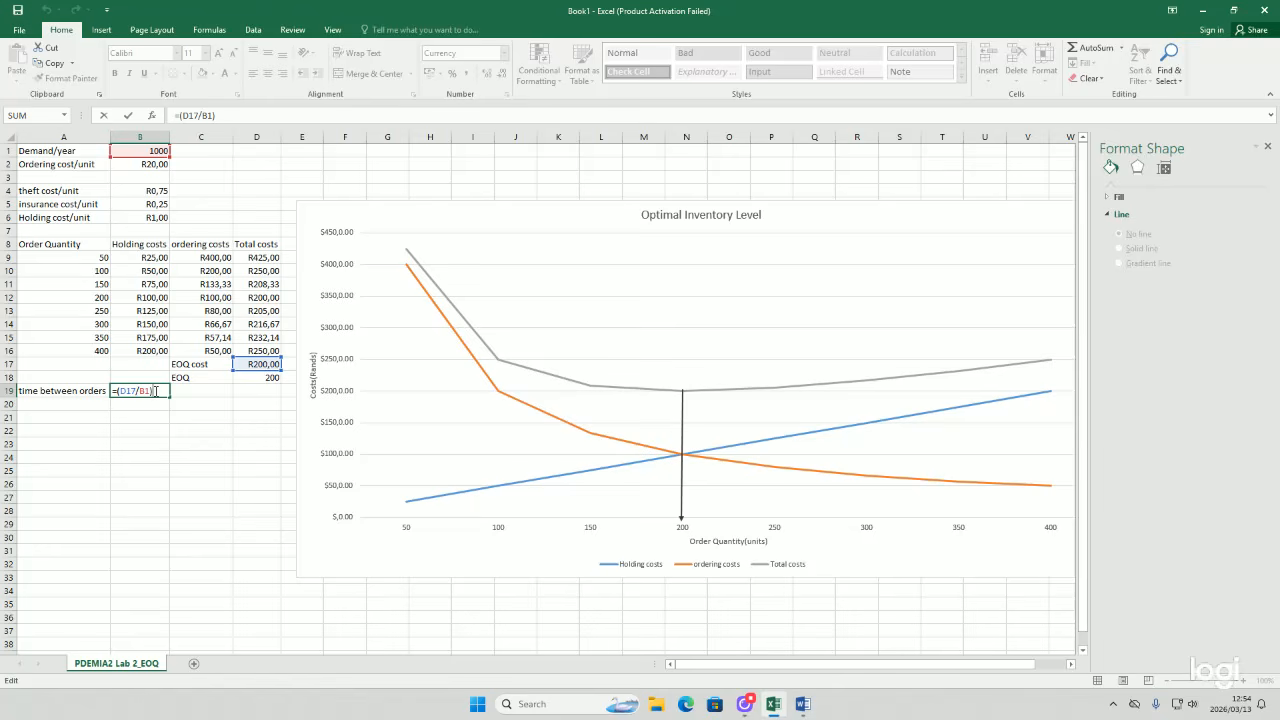
type("*12")
key("Return")
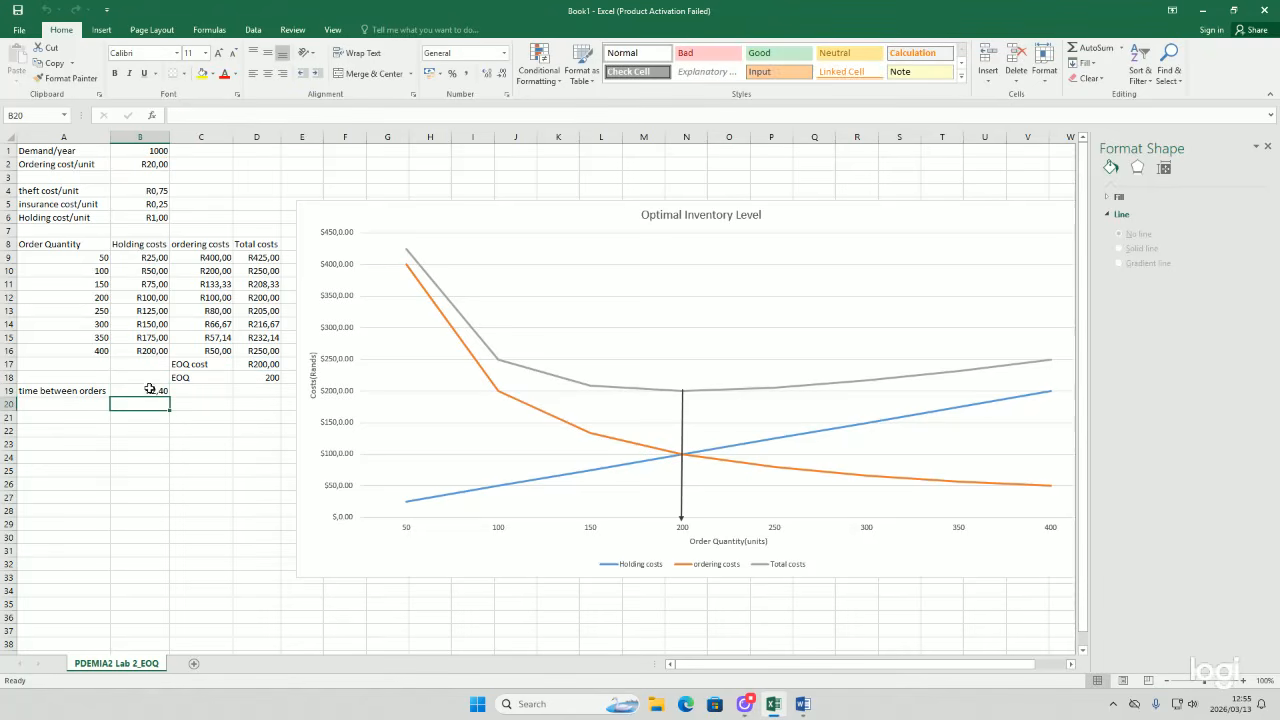
Step: Set B19's number format to General and label C19 with the unit months
left_click(148, 390)
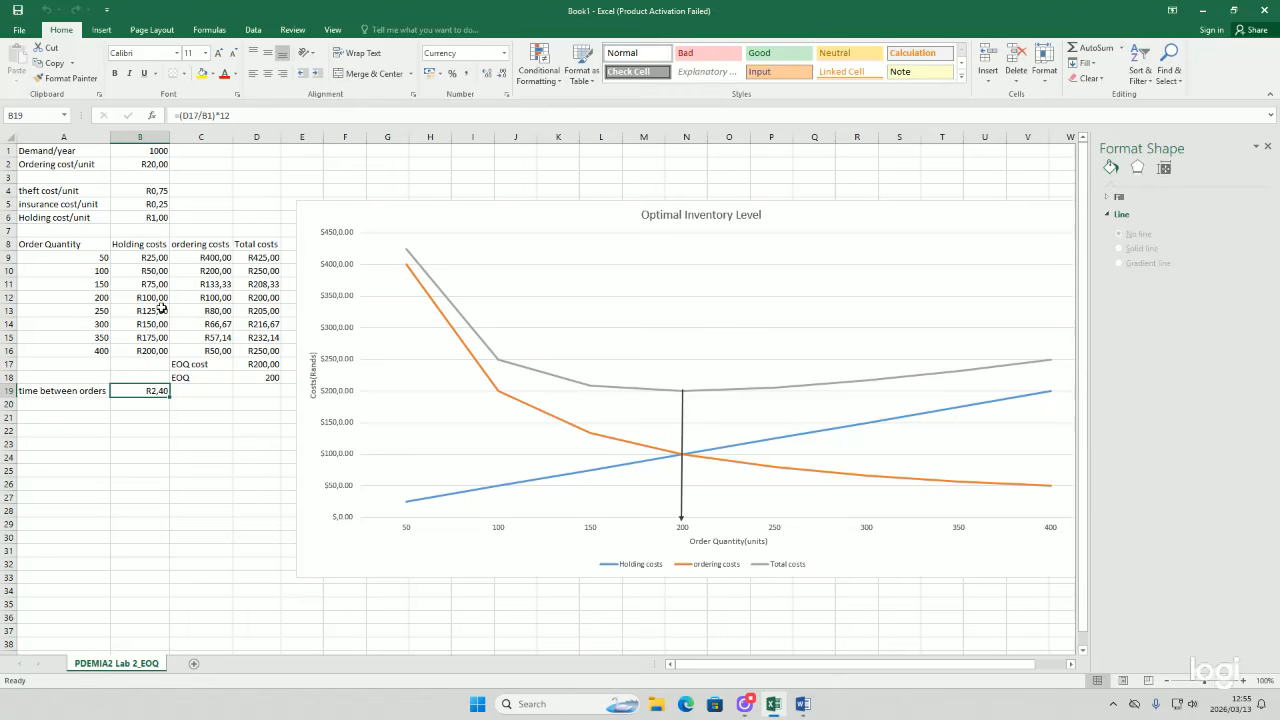
left_click(464, 54)
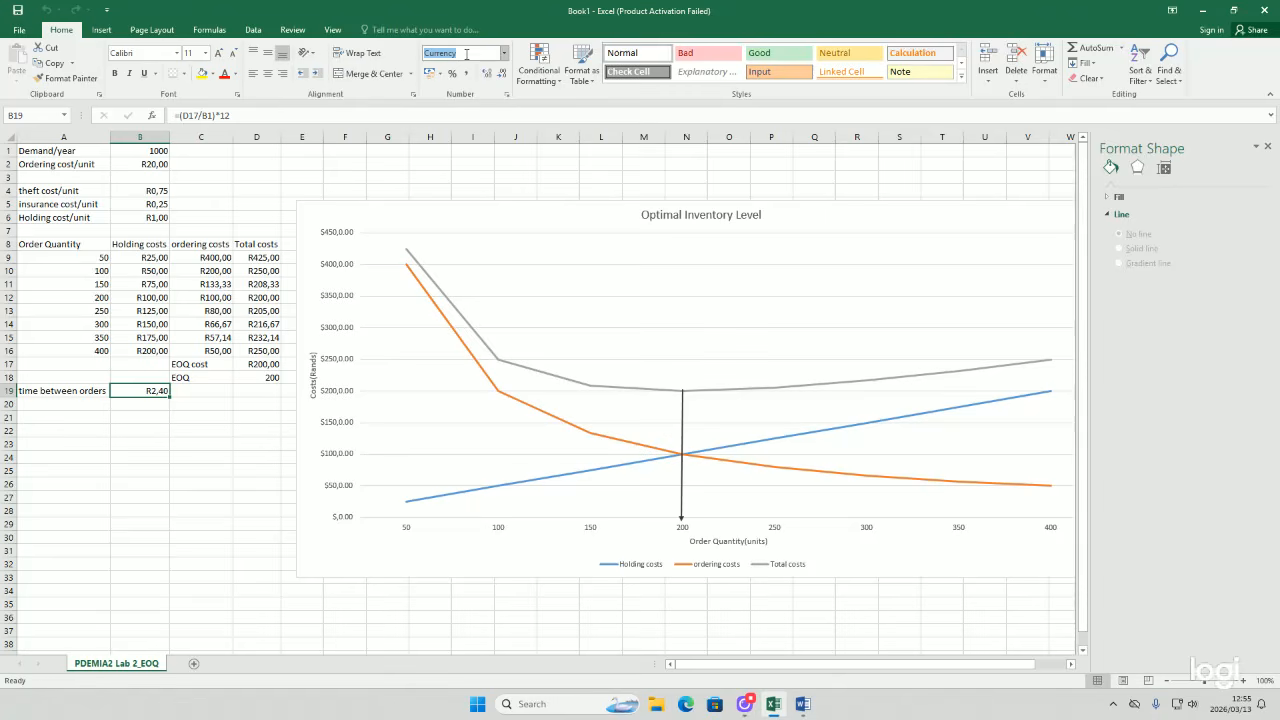
left_click(504, 53)
left_click(486, 68)
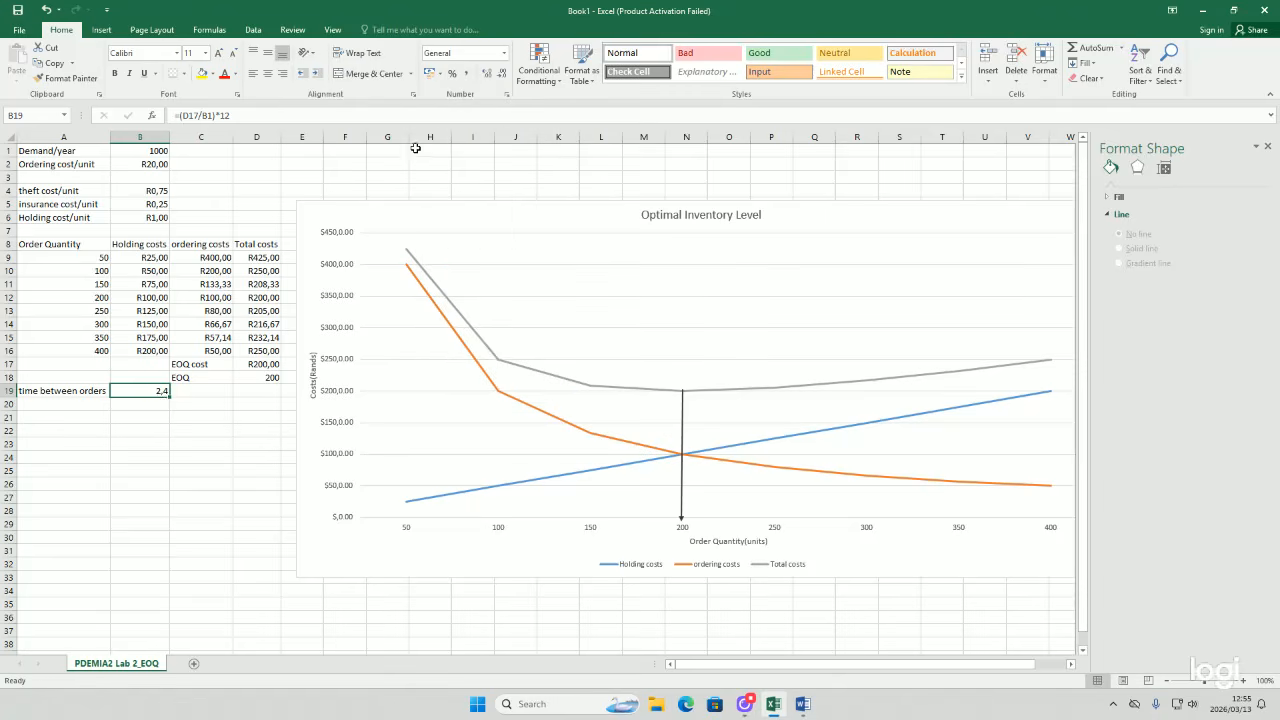
left_click(213, 389)
type("mo")
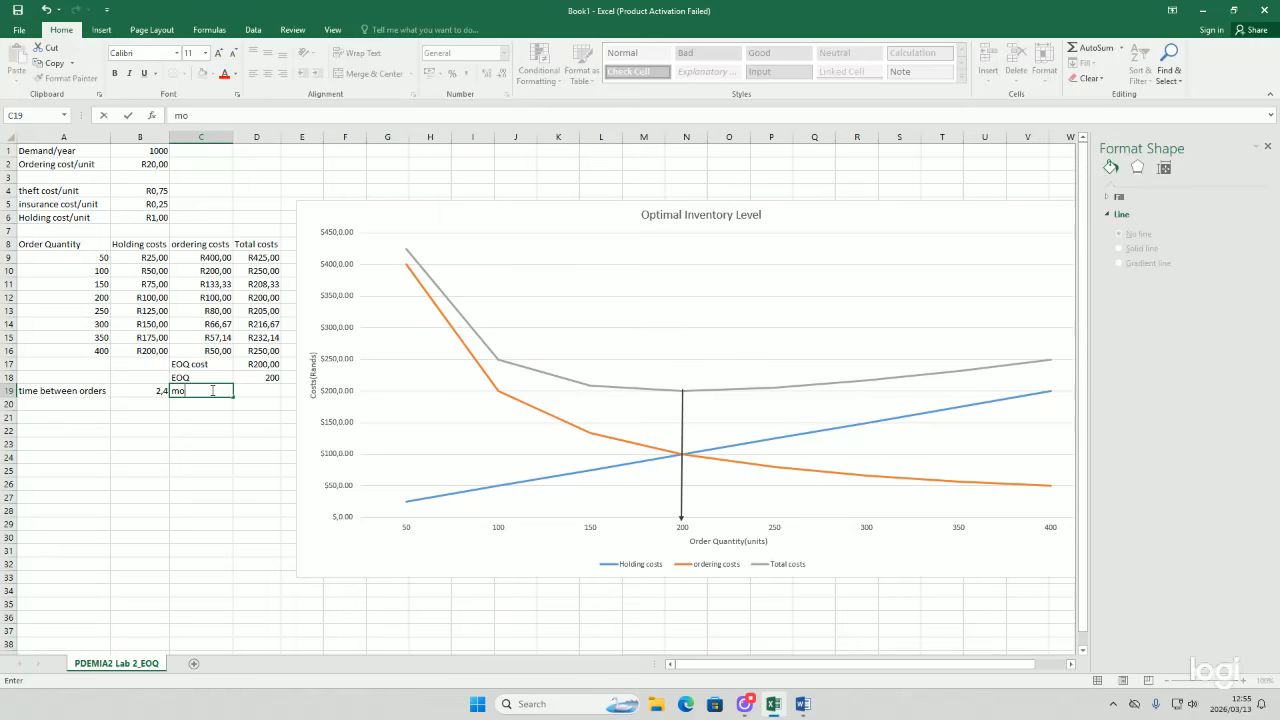
type("nths")
Step: Enter the label order frequency in cell A20
left_click(100, 407)
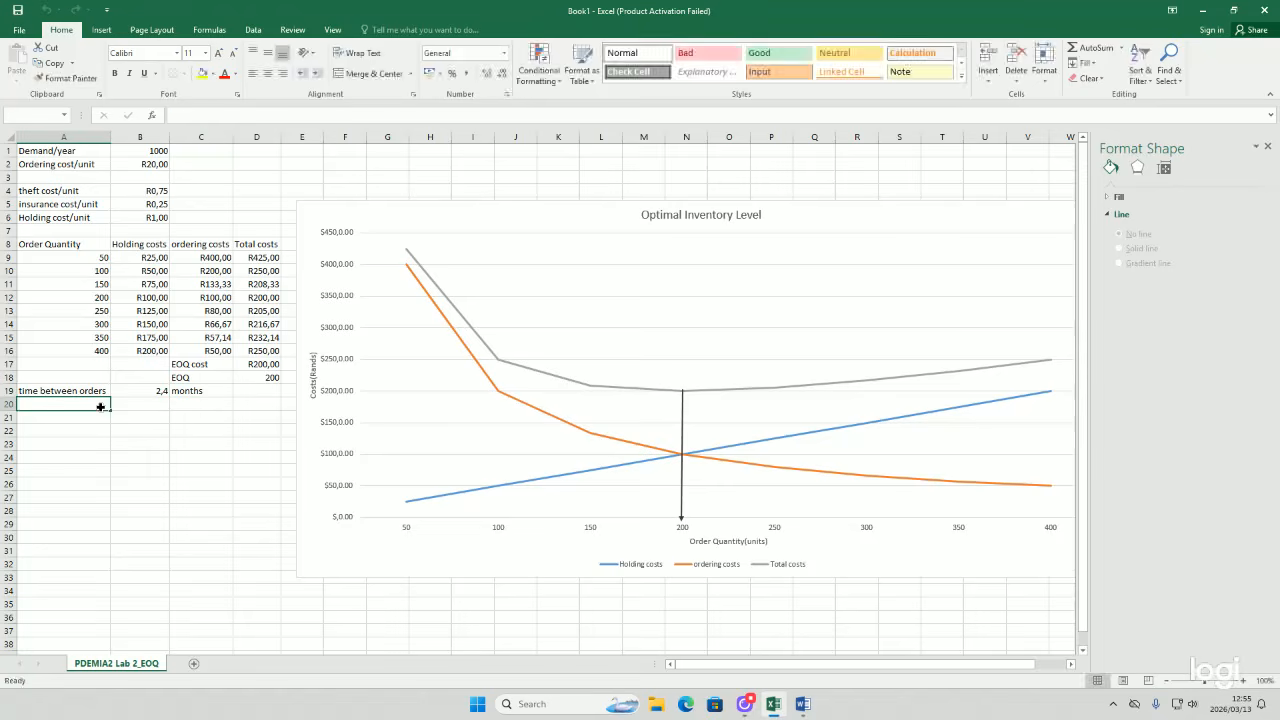
double_click(100, 407)
type("or")
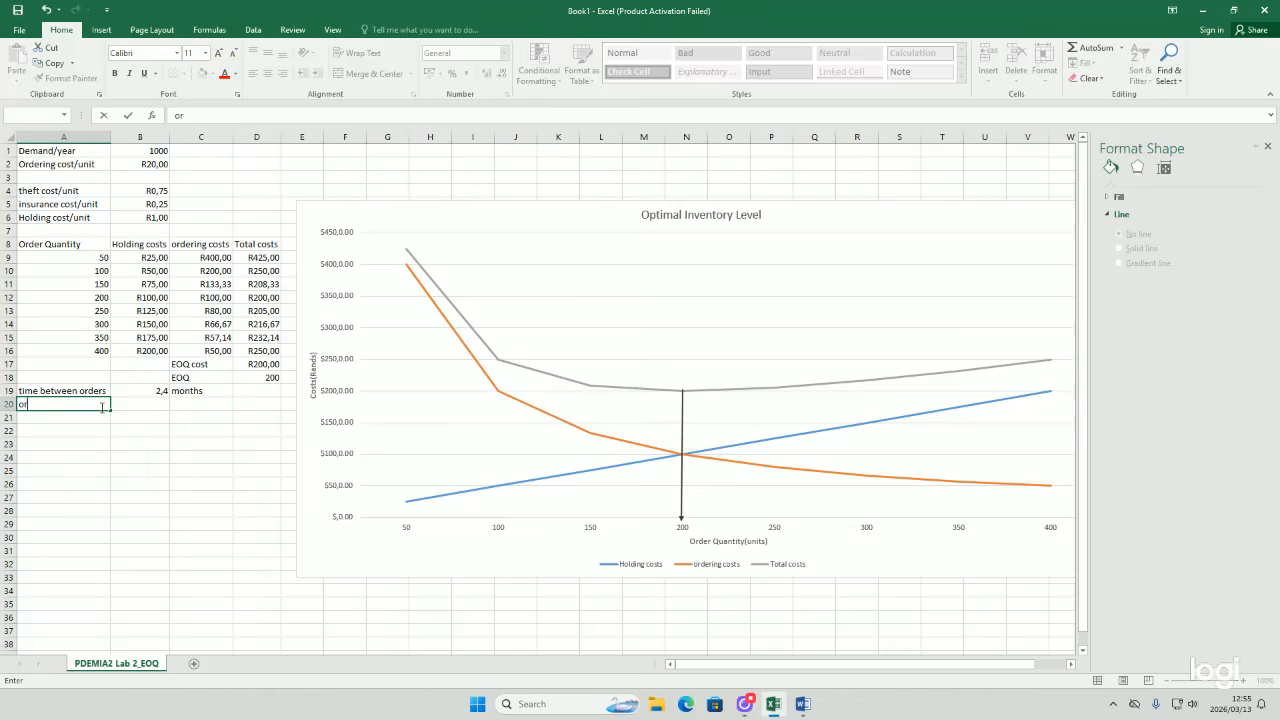
type("der frequency")
key("Return")
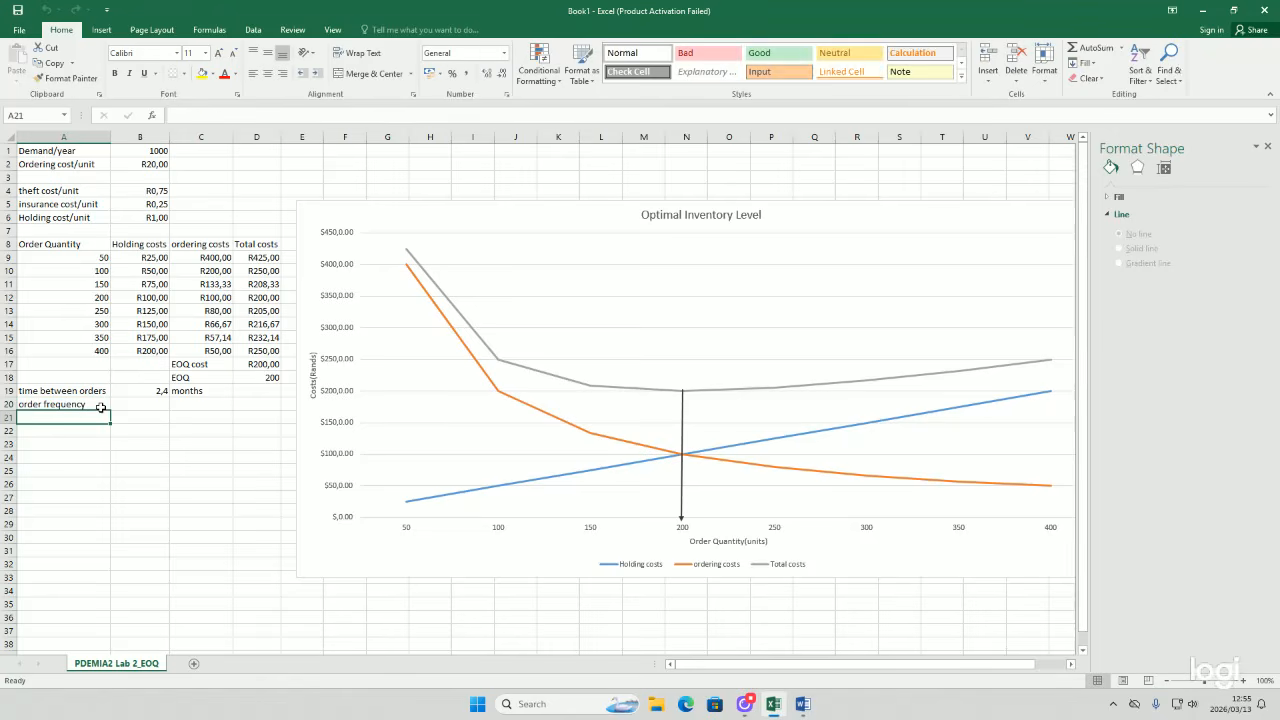
Step: Enter a formula in B20 dividing the yearly demand in B1 by the EOQ cost in D17
key("Up")
key("Right")
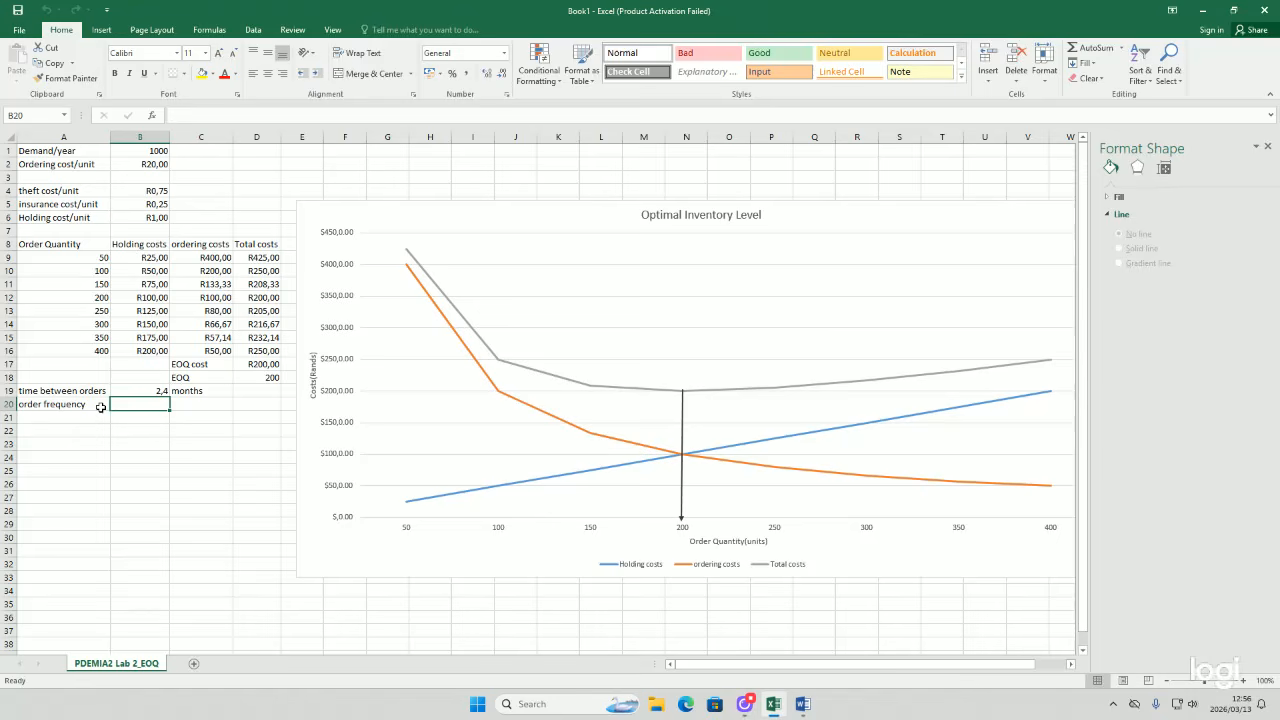
type("=")
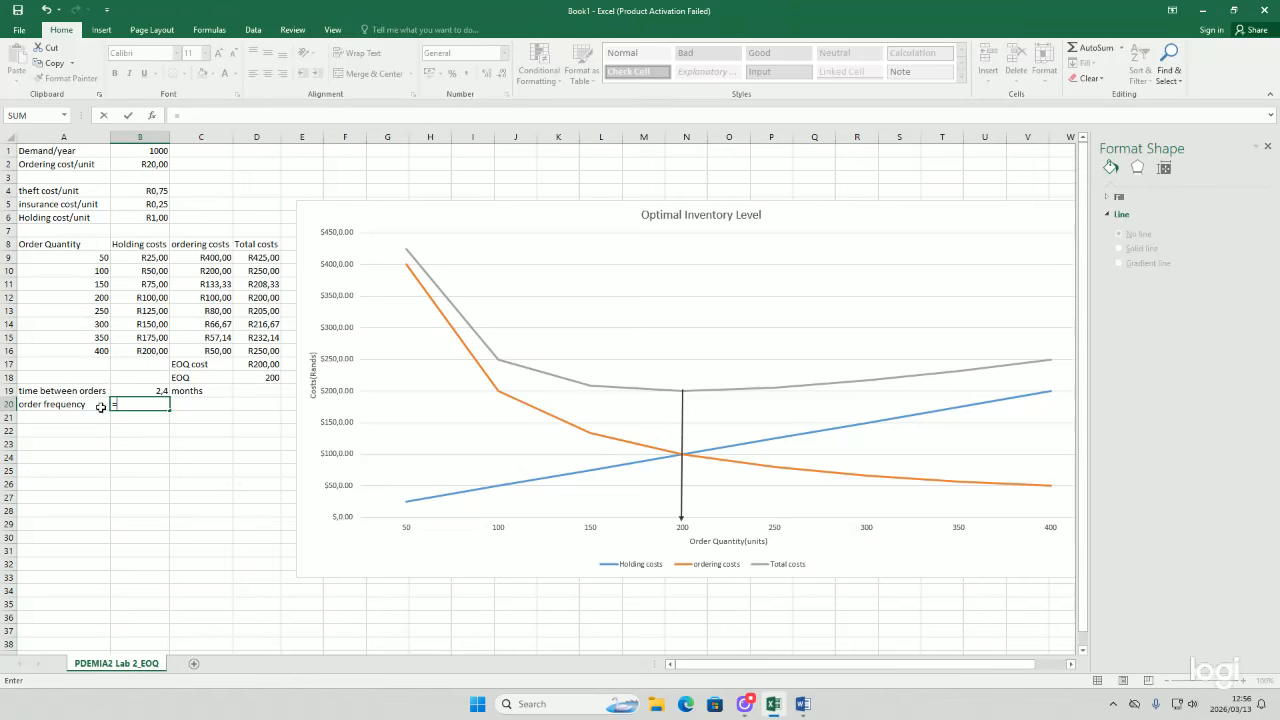
left_click(132, 150)
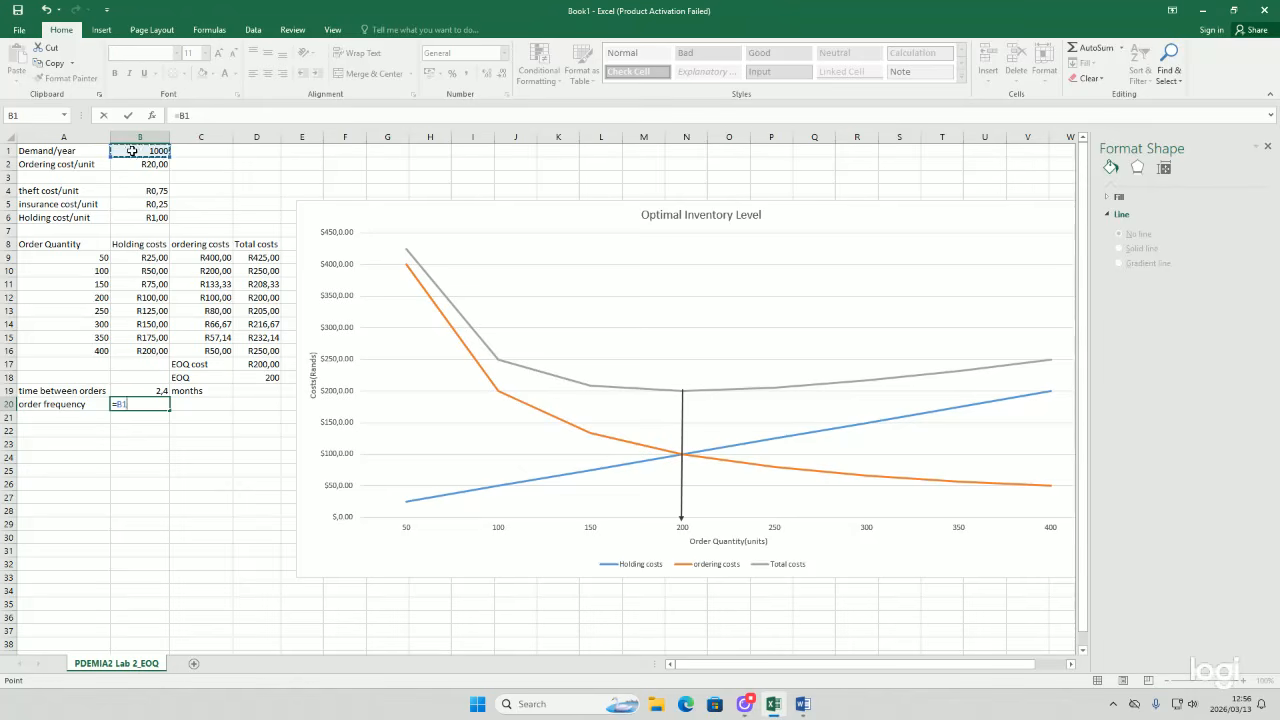
type("/")
left_click(244, 365)
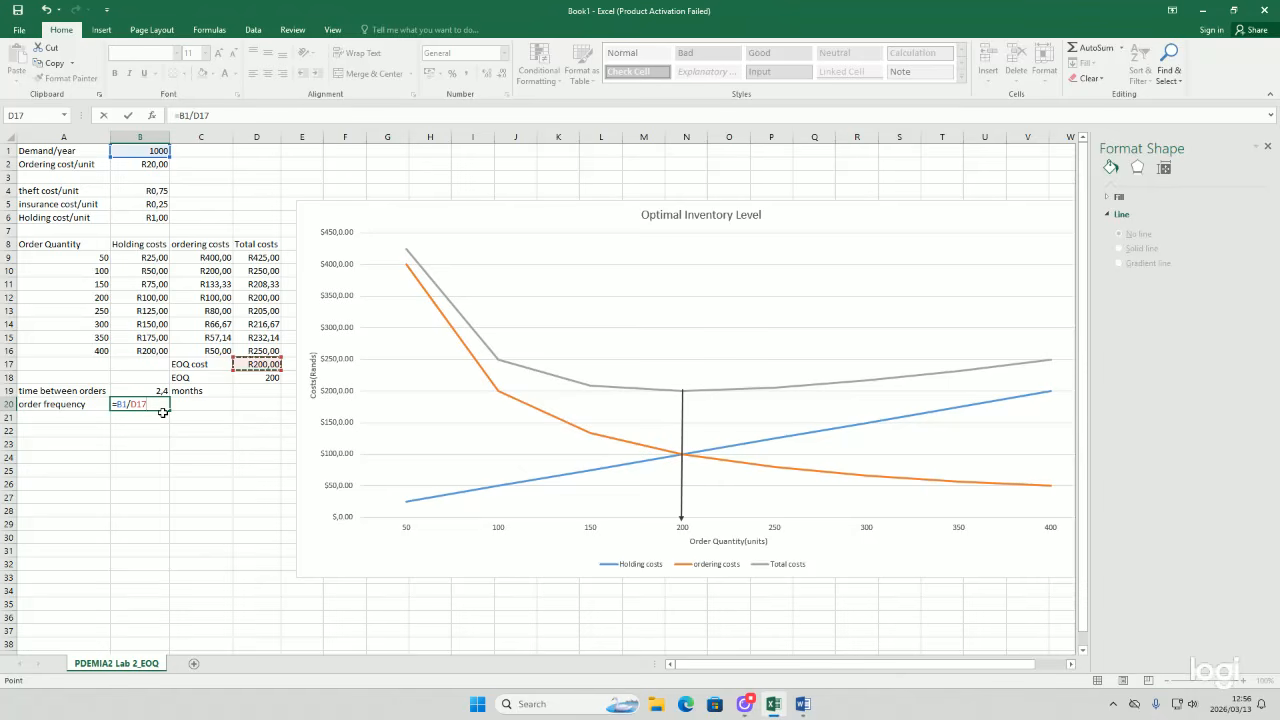
key("Return")
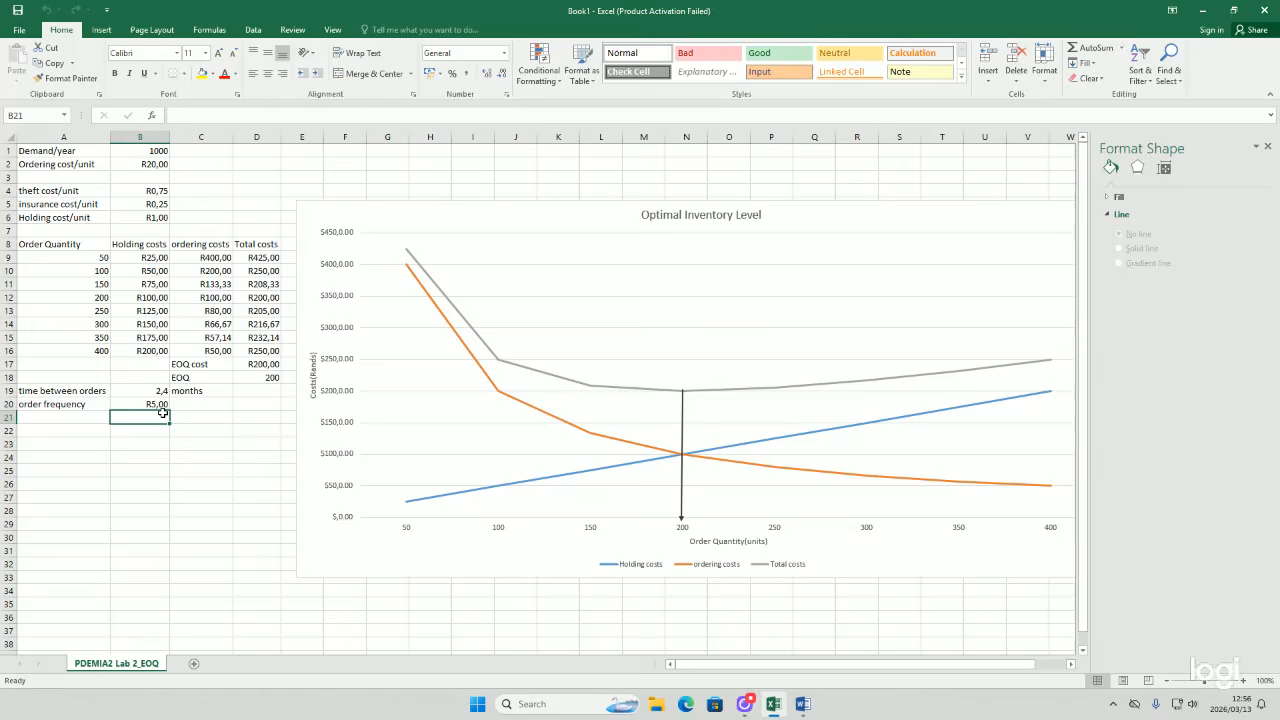
Step: Set B20's number format to General and label C20 with the unit months
left_click(153, 401)
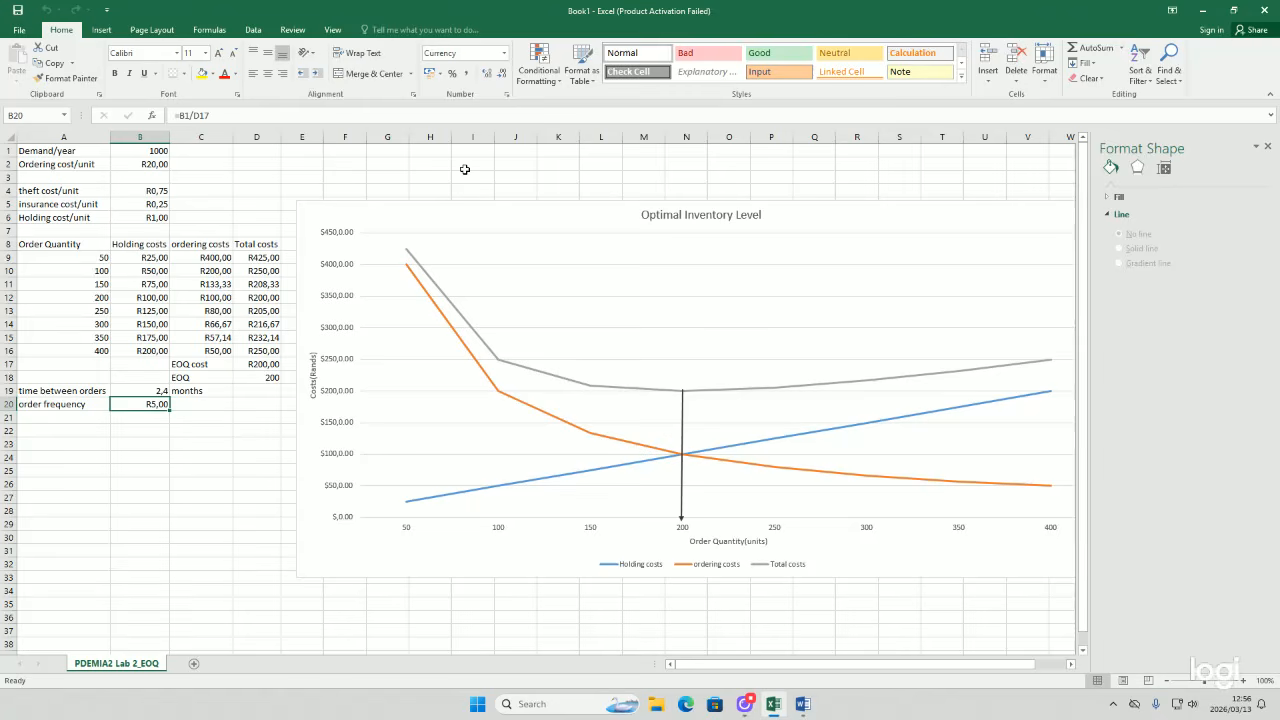
left_click(474, 56)
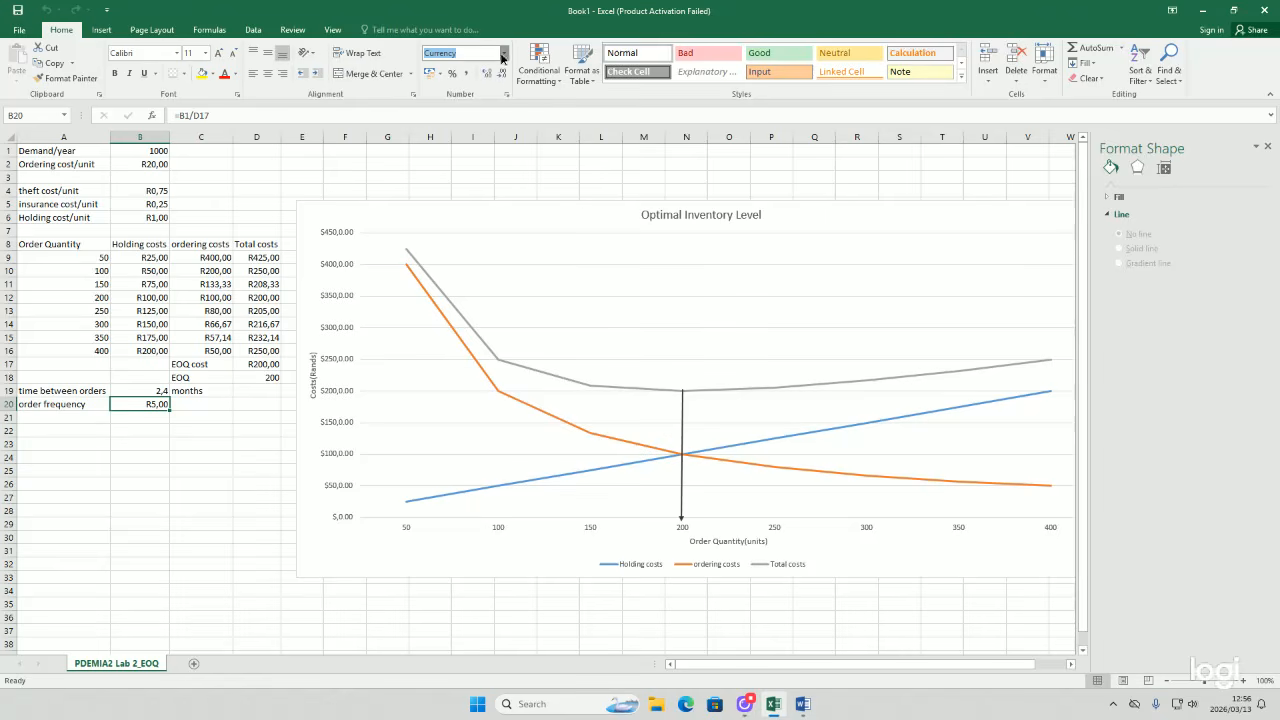
left_click(502, 57)
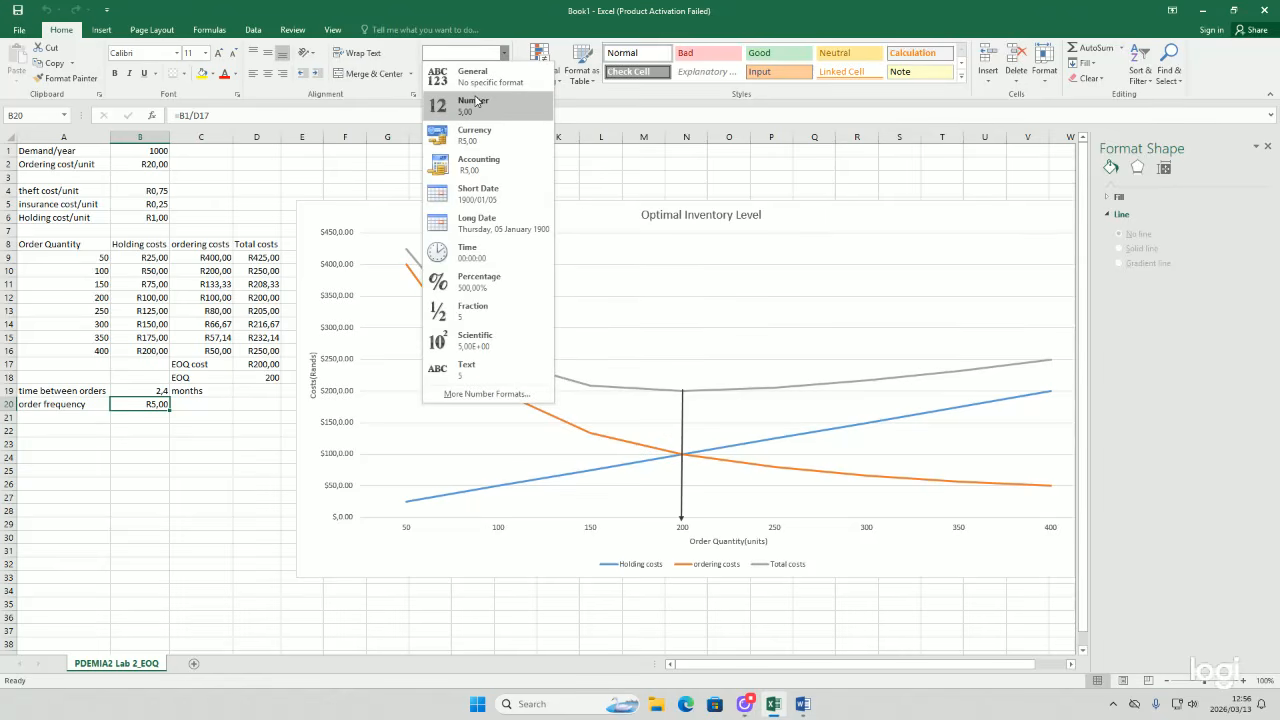
left_click(480, 84)
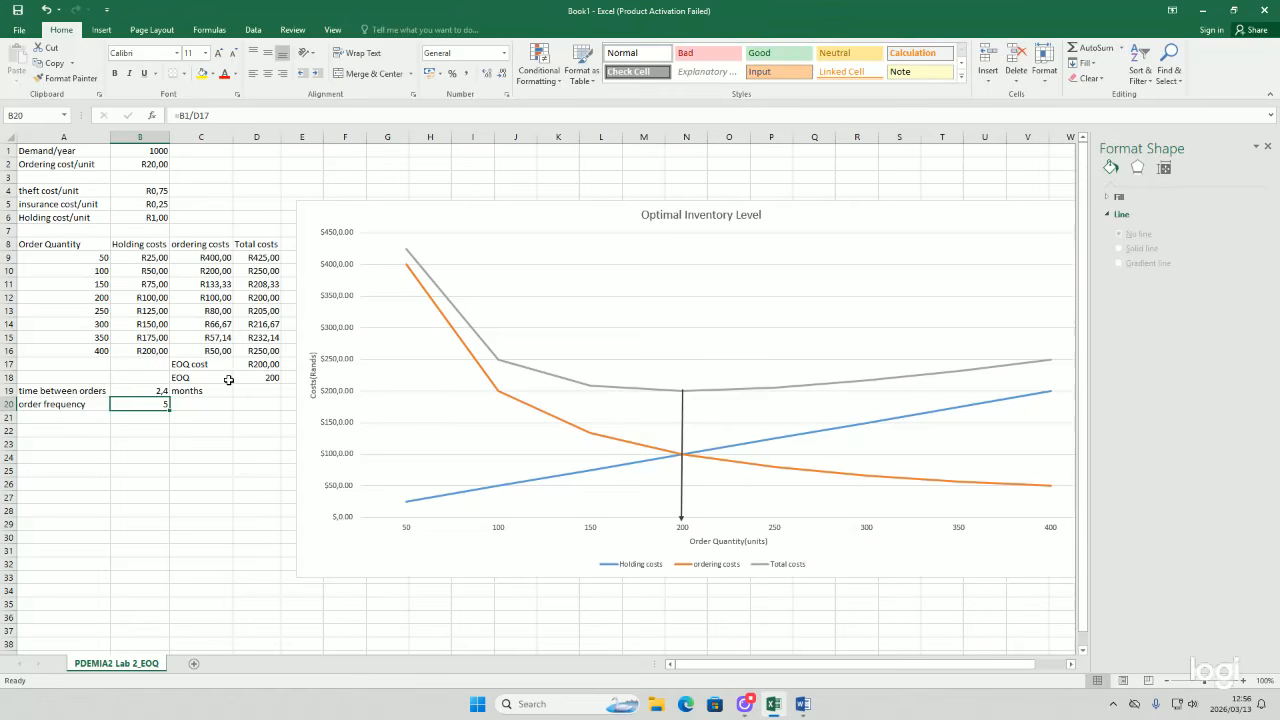
left_click(206, 403)
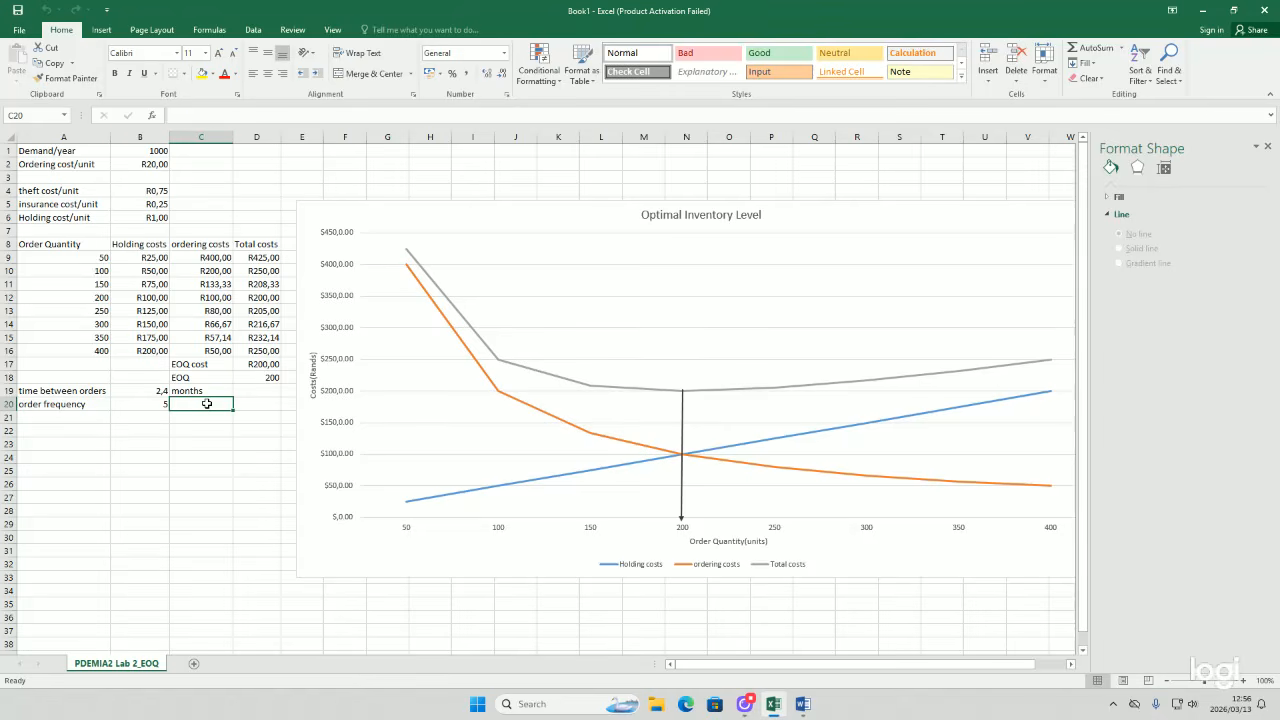
type("months")
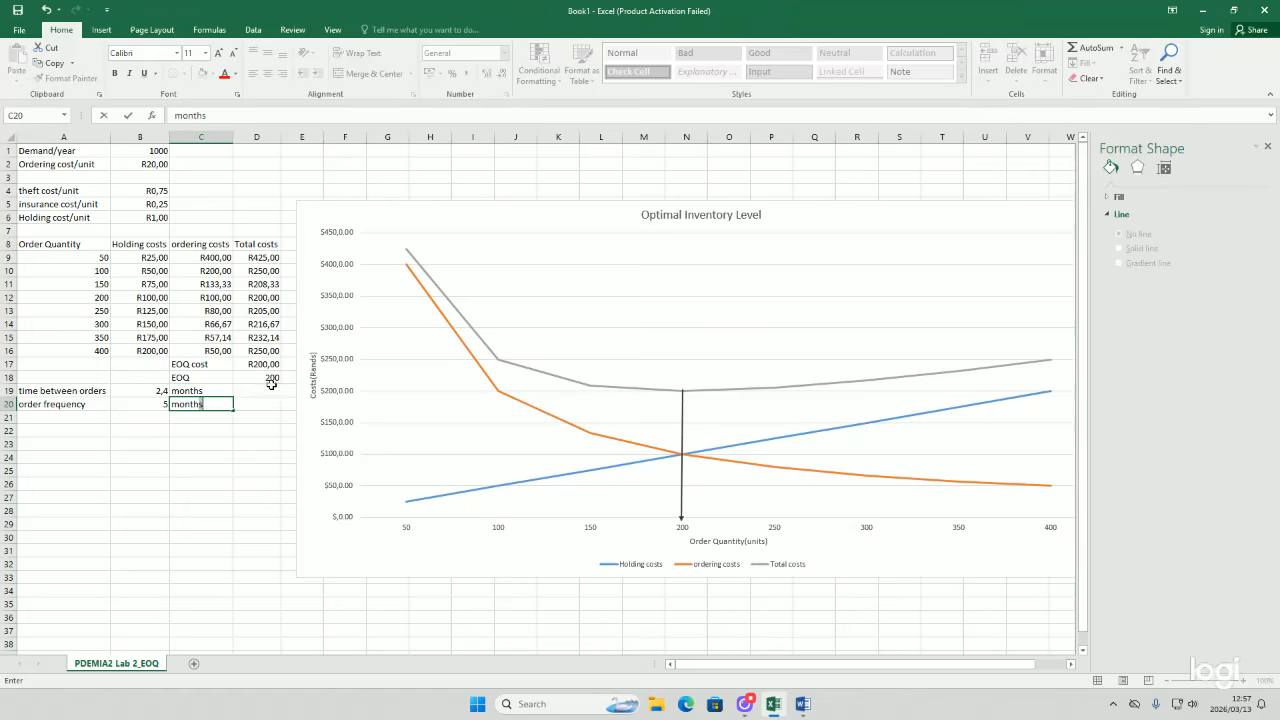
left_click(443, 313)
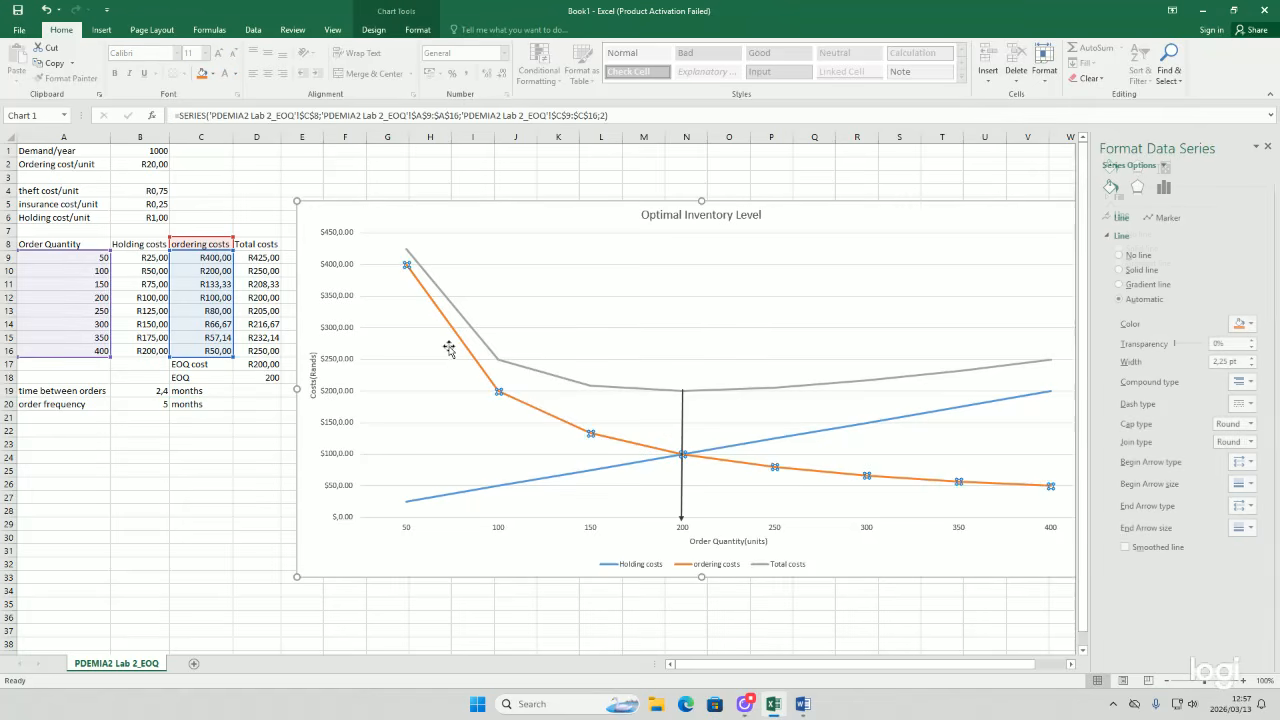
left_click(205, 391)
left_click(213, 415)
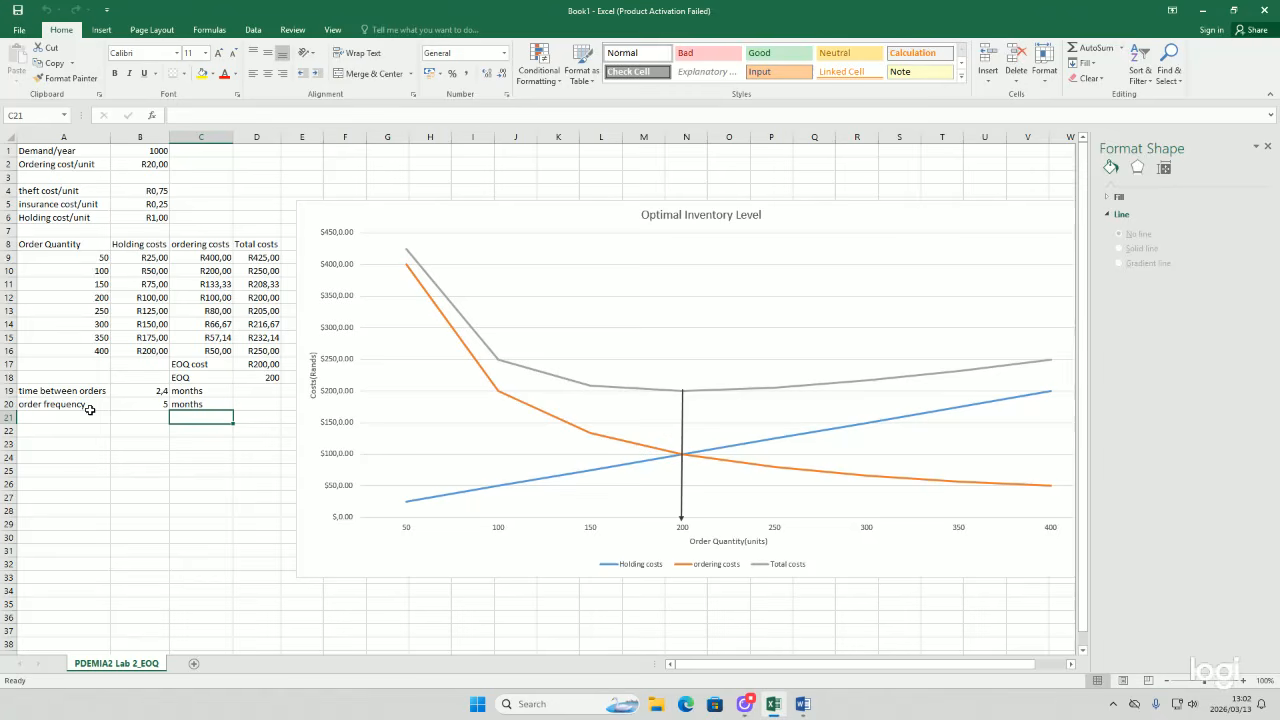
left_click(92, 410)
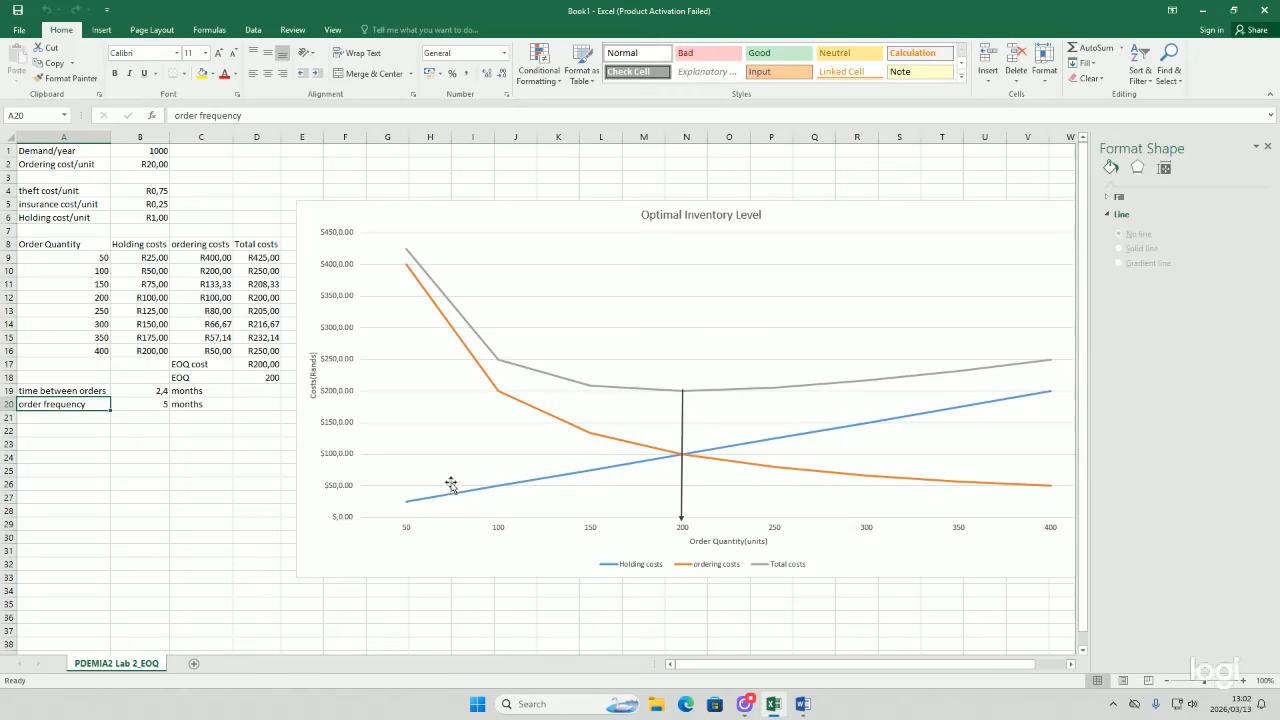
left_click(176, 416)
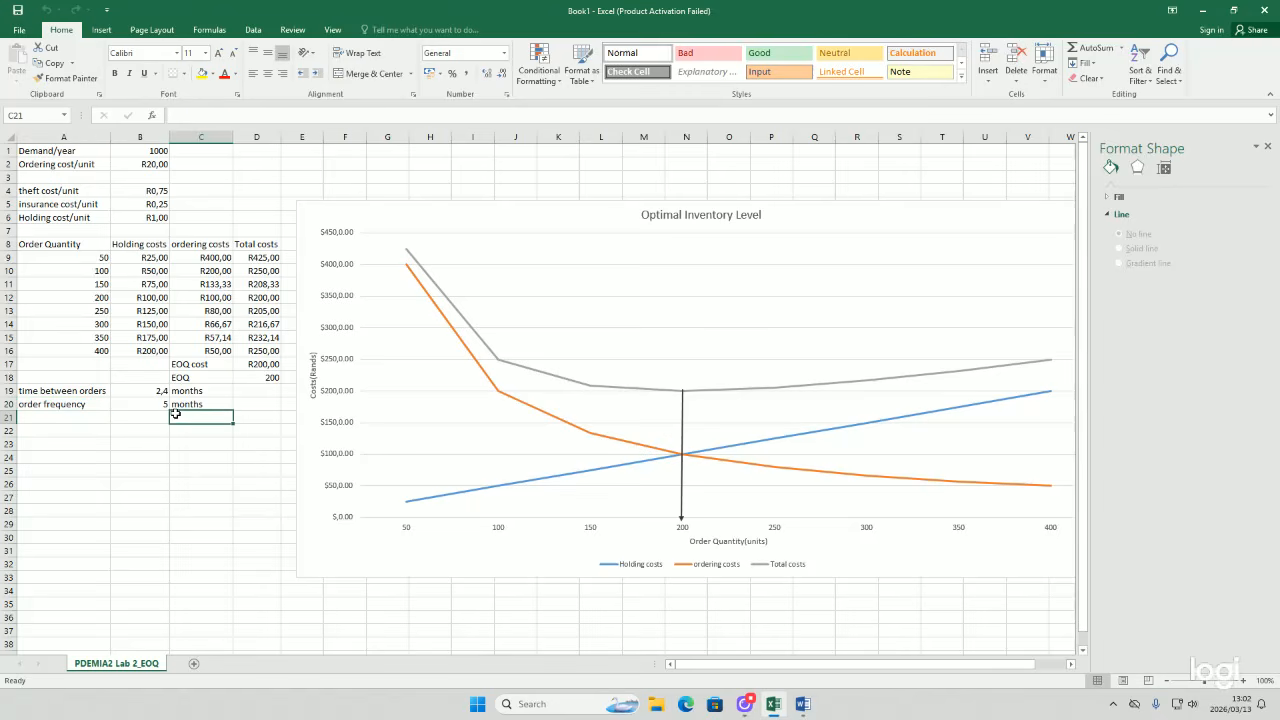
left_click(744, 704)
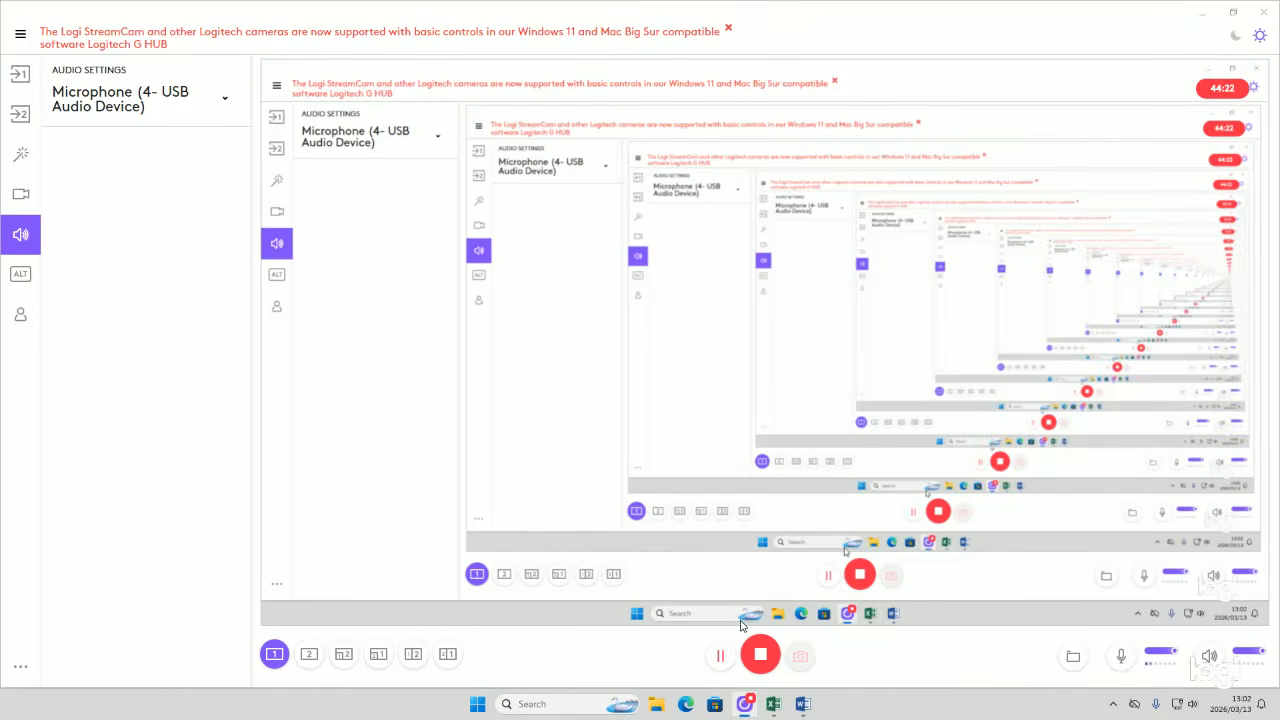
left_click(773, 704)
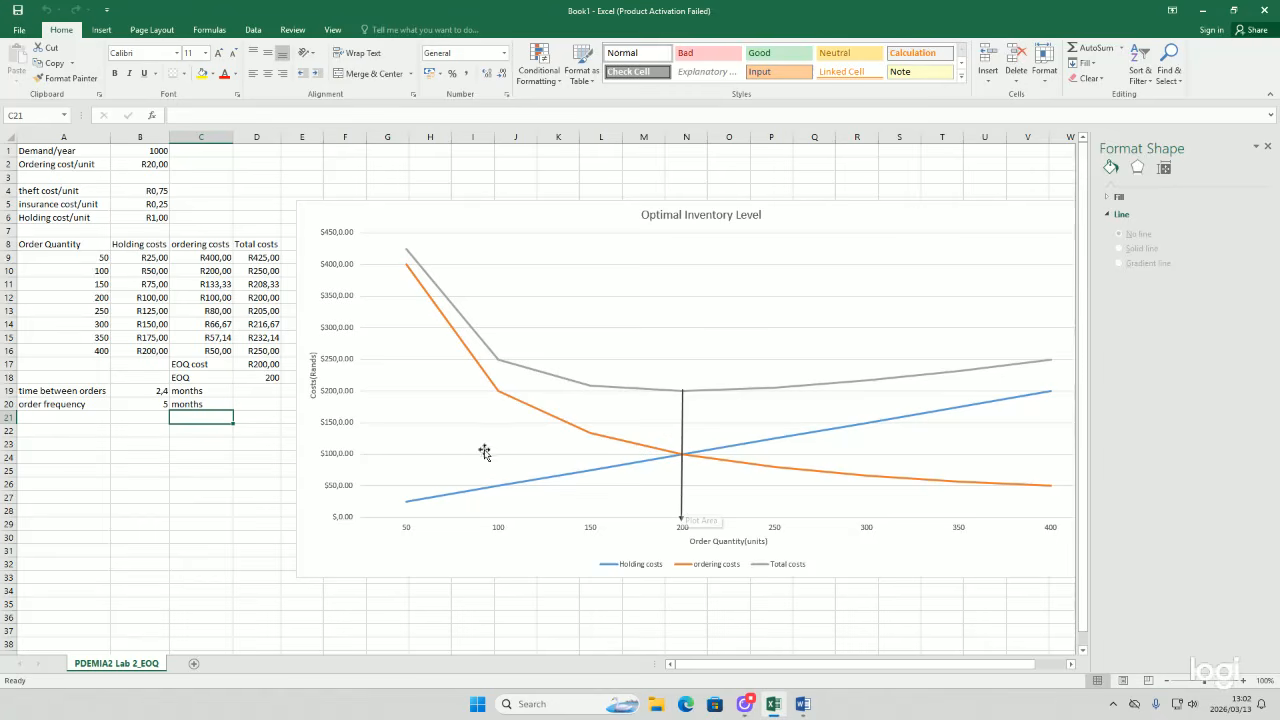
Step: Open the chart's Select Data dialog to review its data series and axis labels, then close it
left_click(394, 536)
left_click(339, 457)
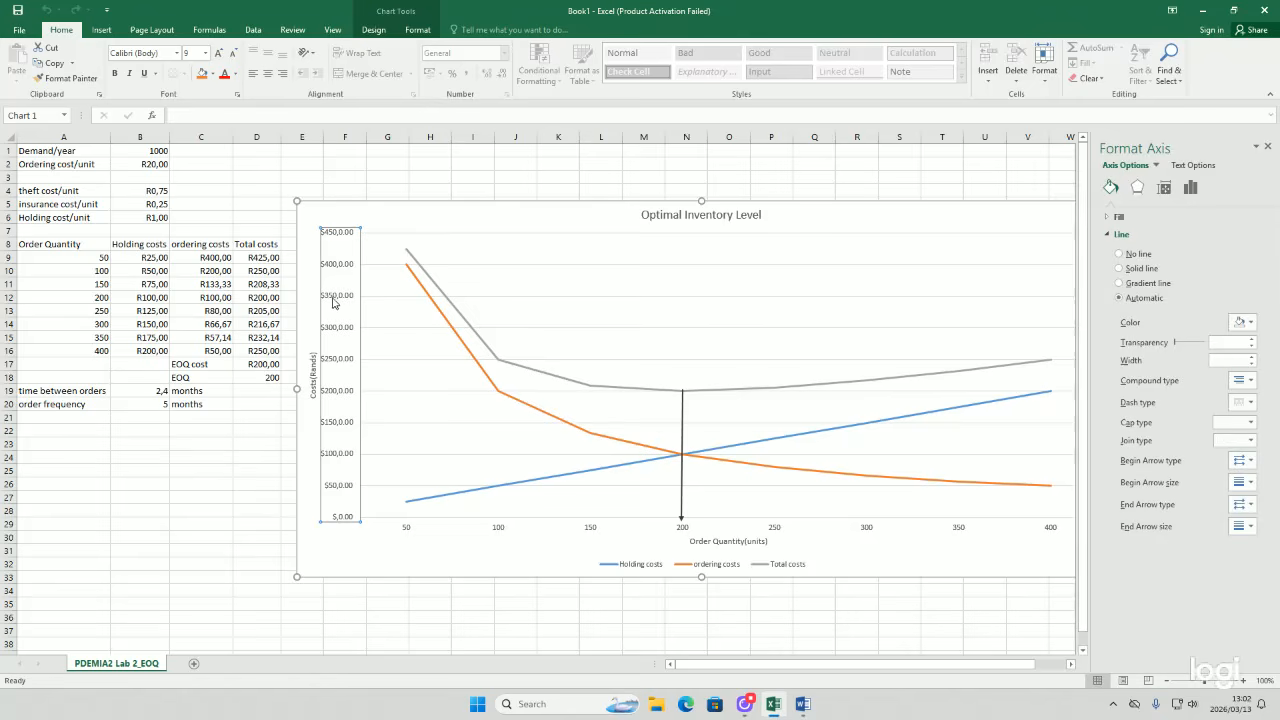
right_click(329, 254)
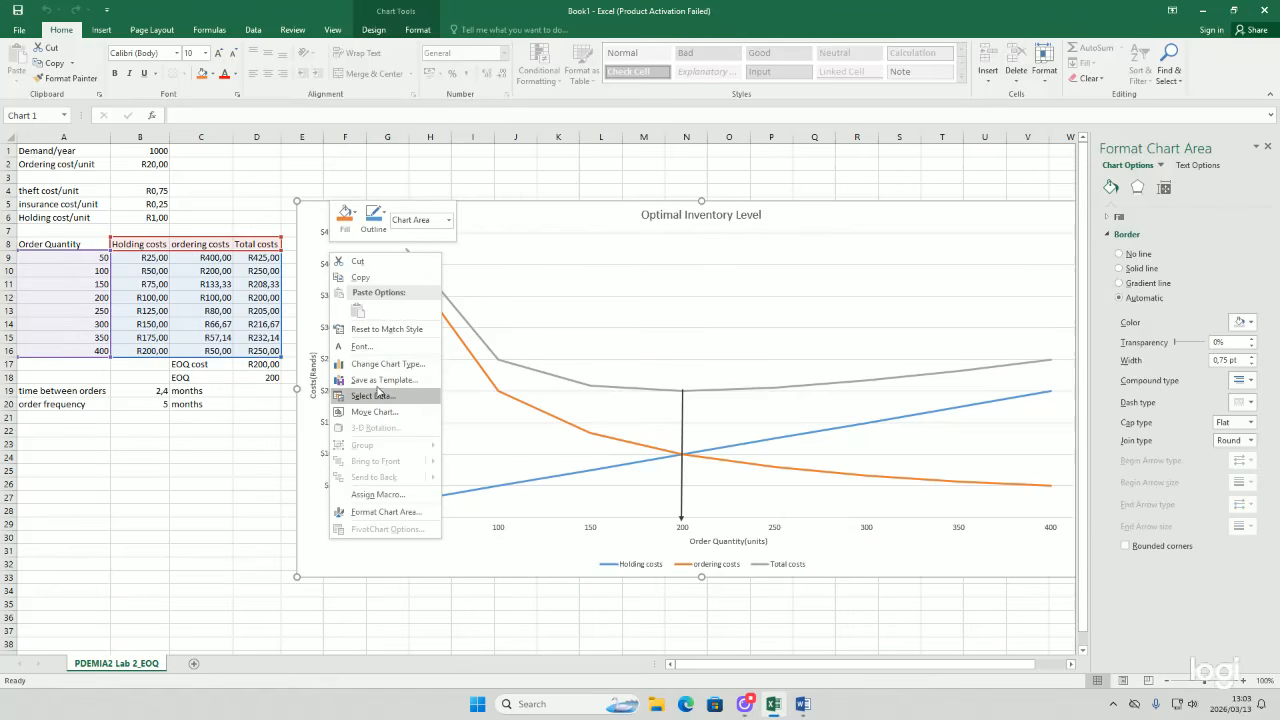
left_click(379, 396)
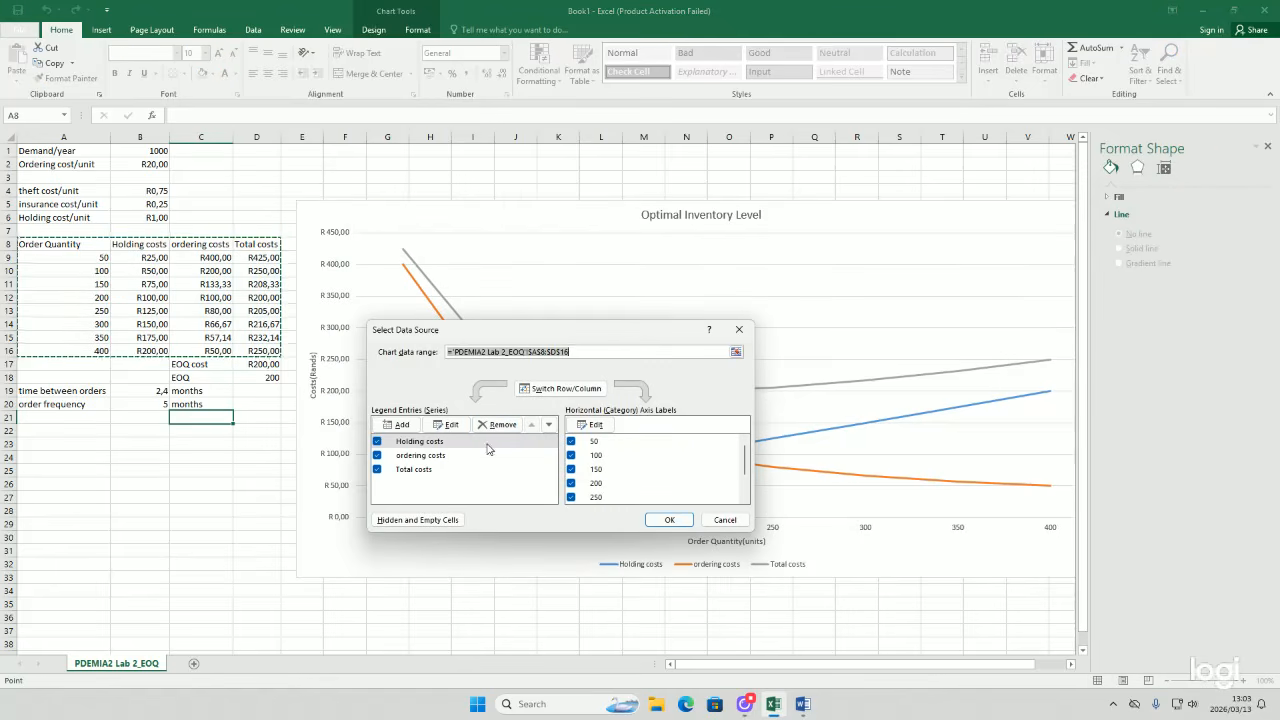
left_click(739, 330)
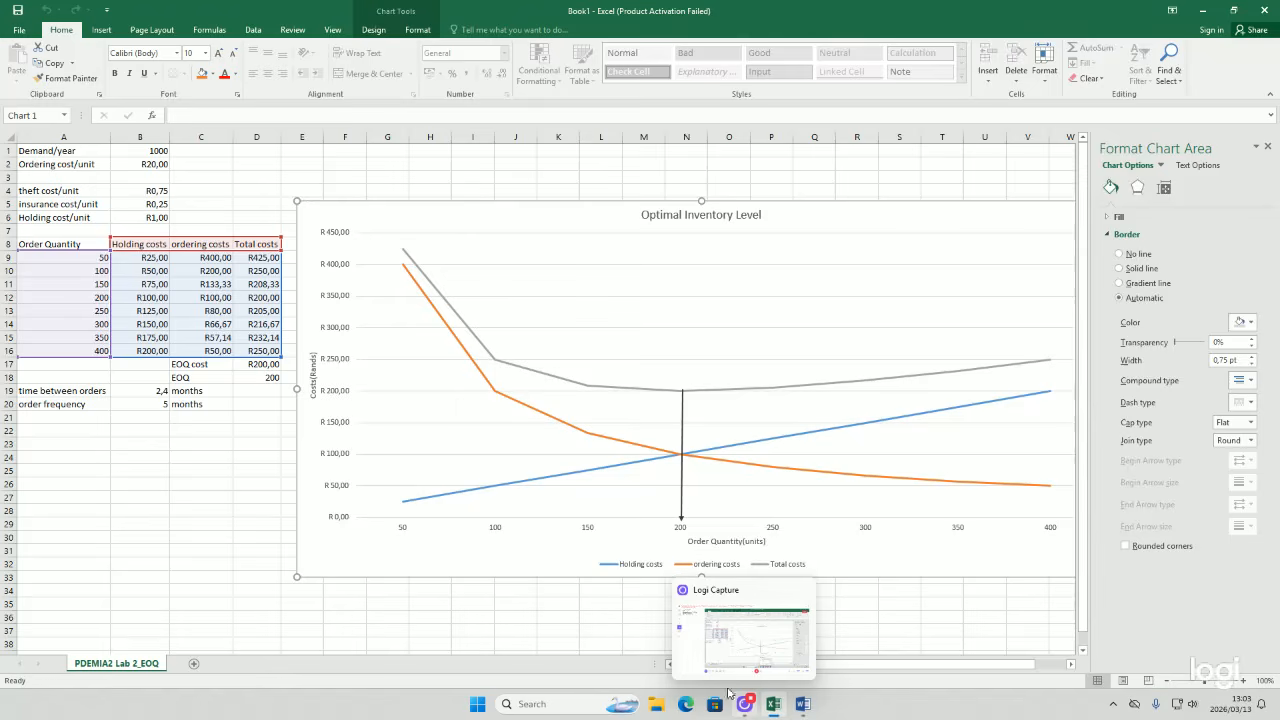
Step: Inspect the time between orders formula in B19 and the order frequency formula in B20
left_click(177, 439)
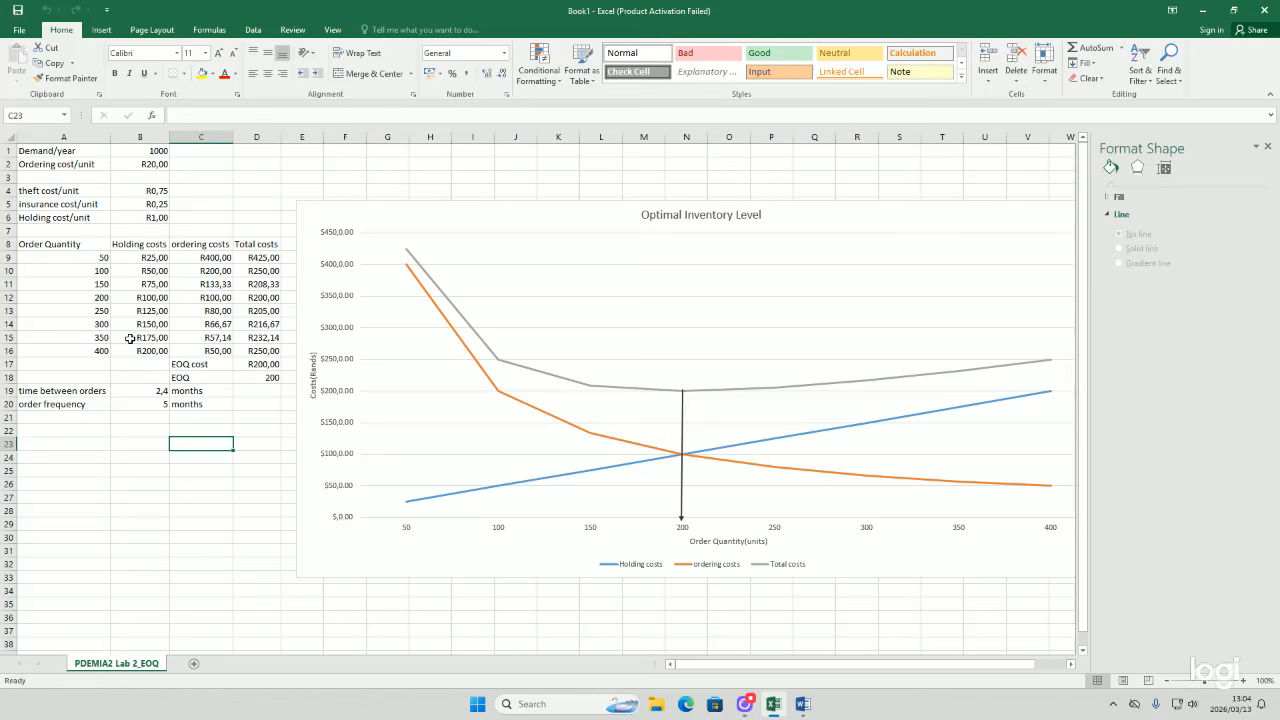
left_click(140, 391)
double_click(140, 391)
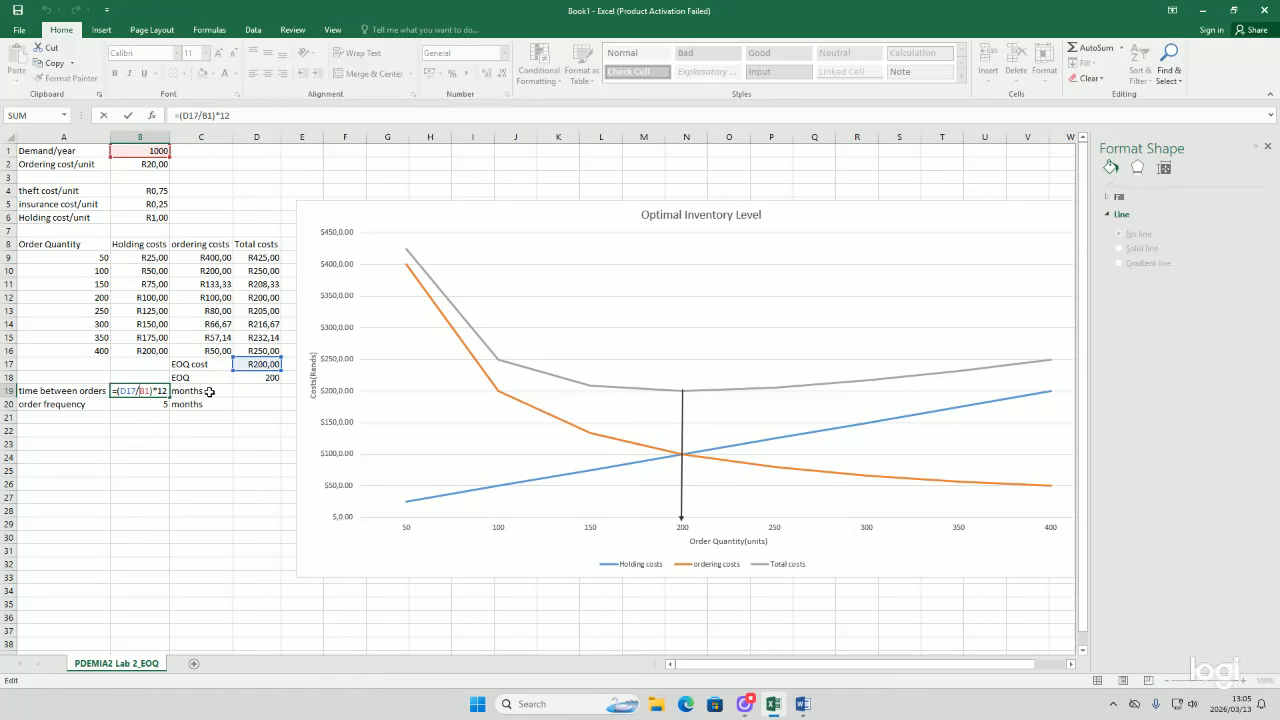
key("Return")
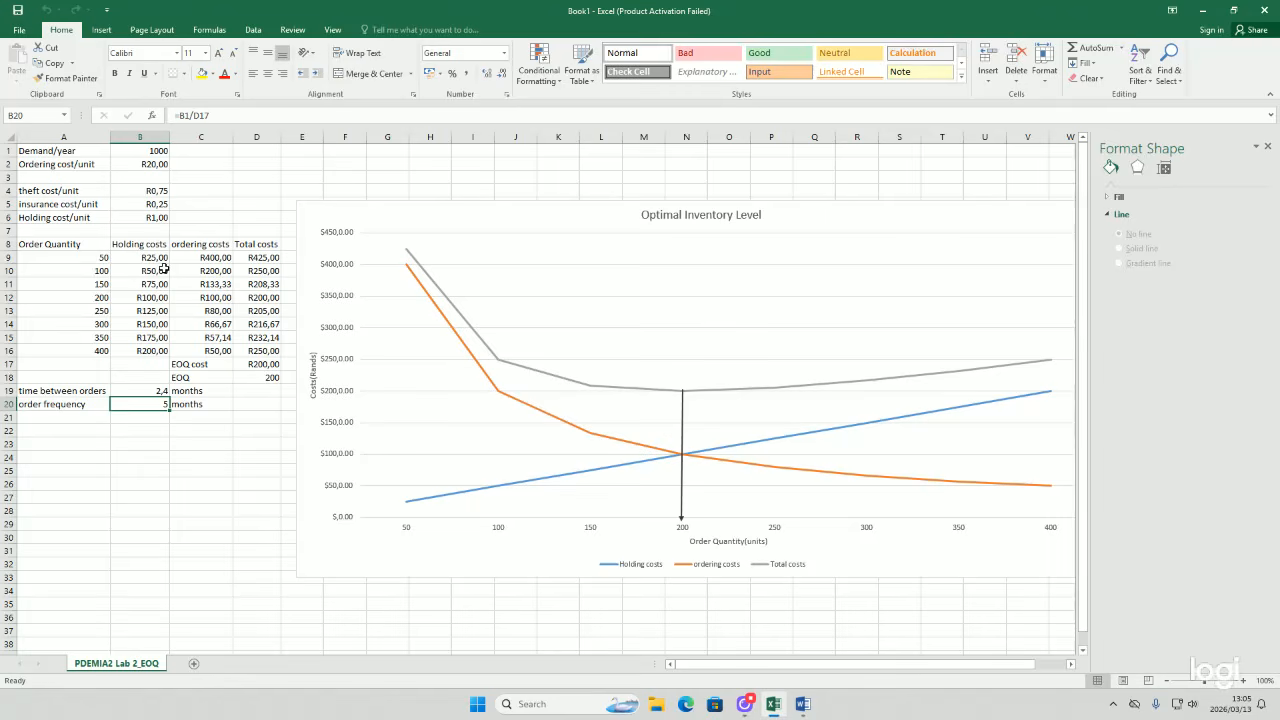
left_click(128, 391)
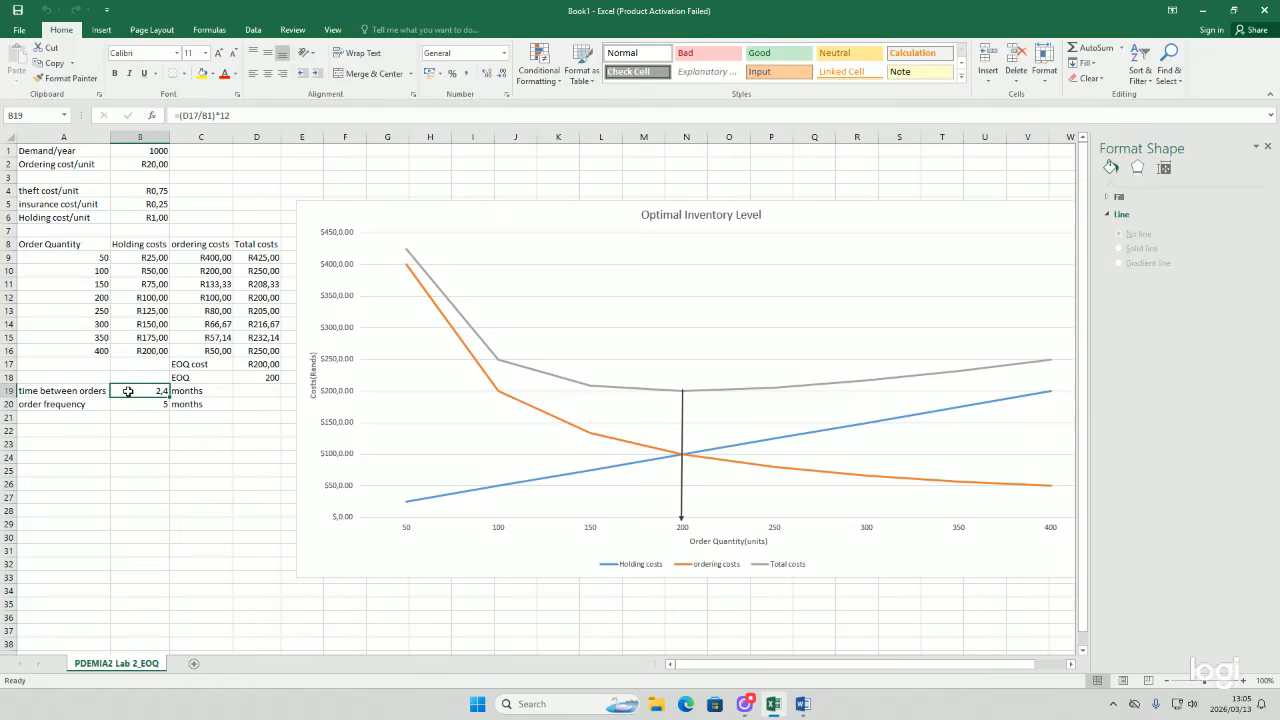
left_click(193, 391)
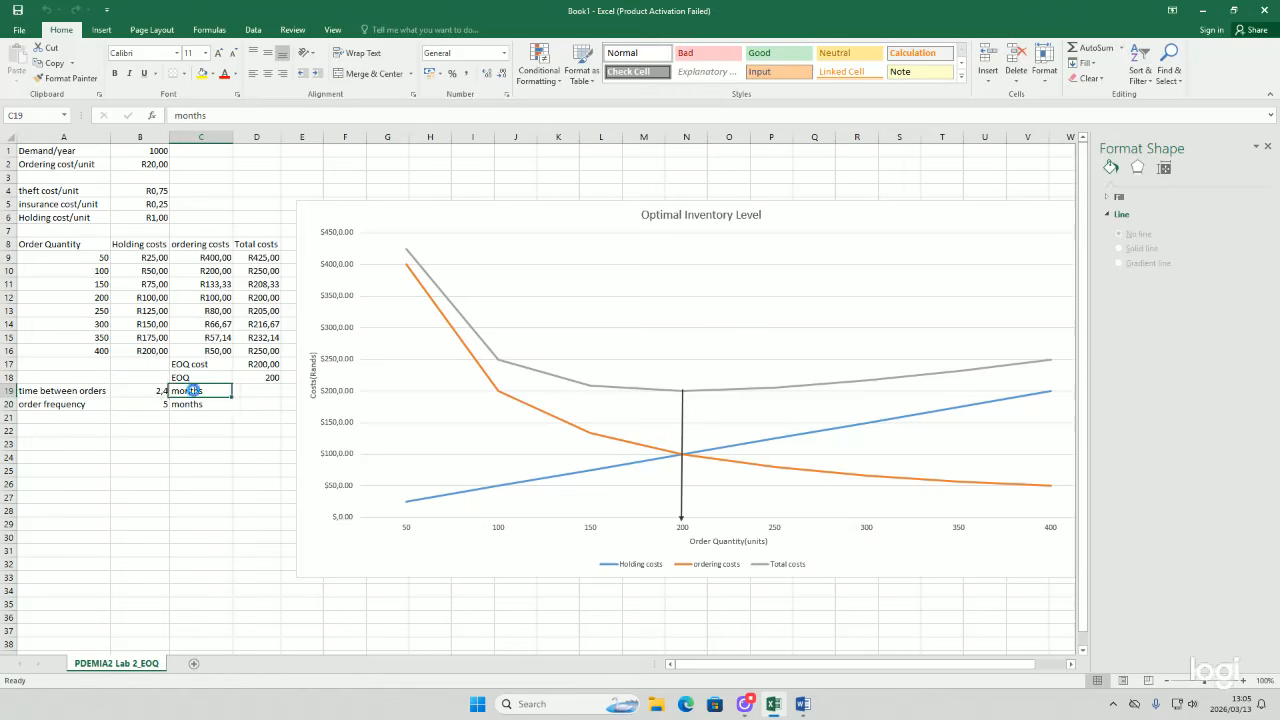
left_click(129, 404)
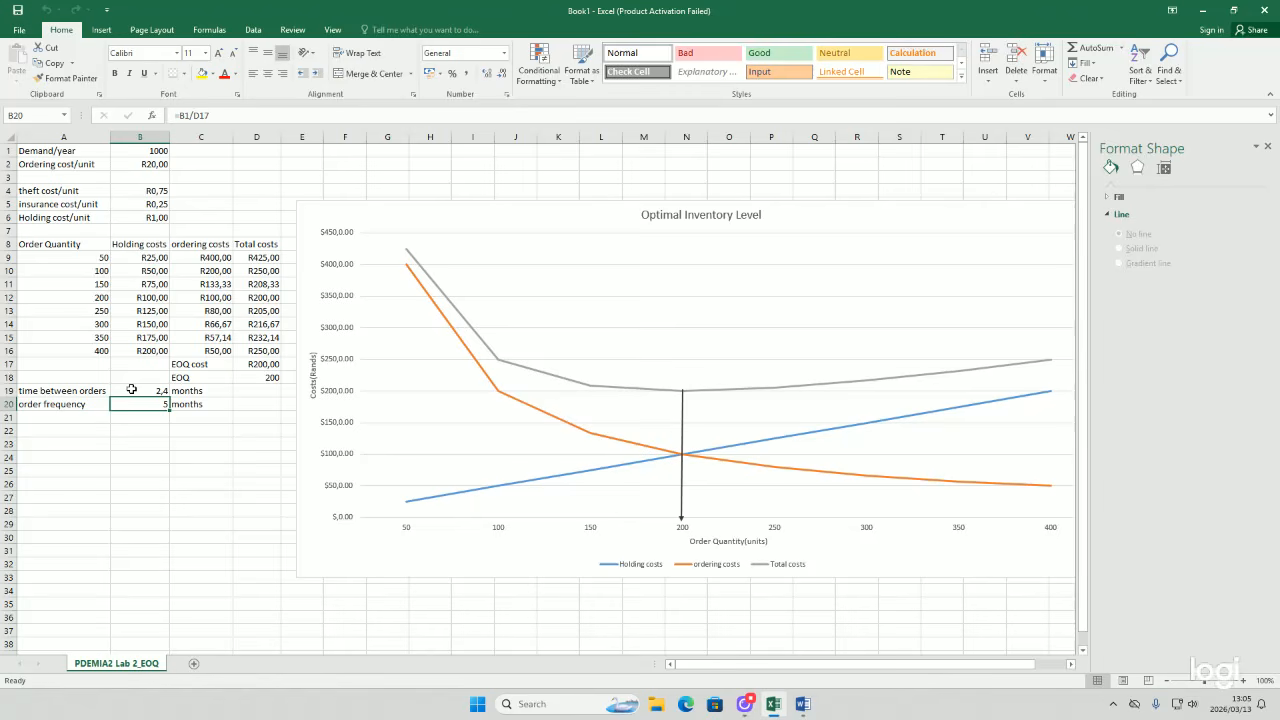
Step: Change the unit label beside the order frequency in C20 to period
double_click(212, 406)
key("BackSpace")
key("BackSpace")
key("BackSpace")
key("BackSpace")
key("BackSpace")
key("BackSpace")
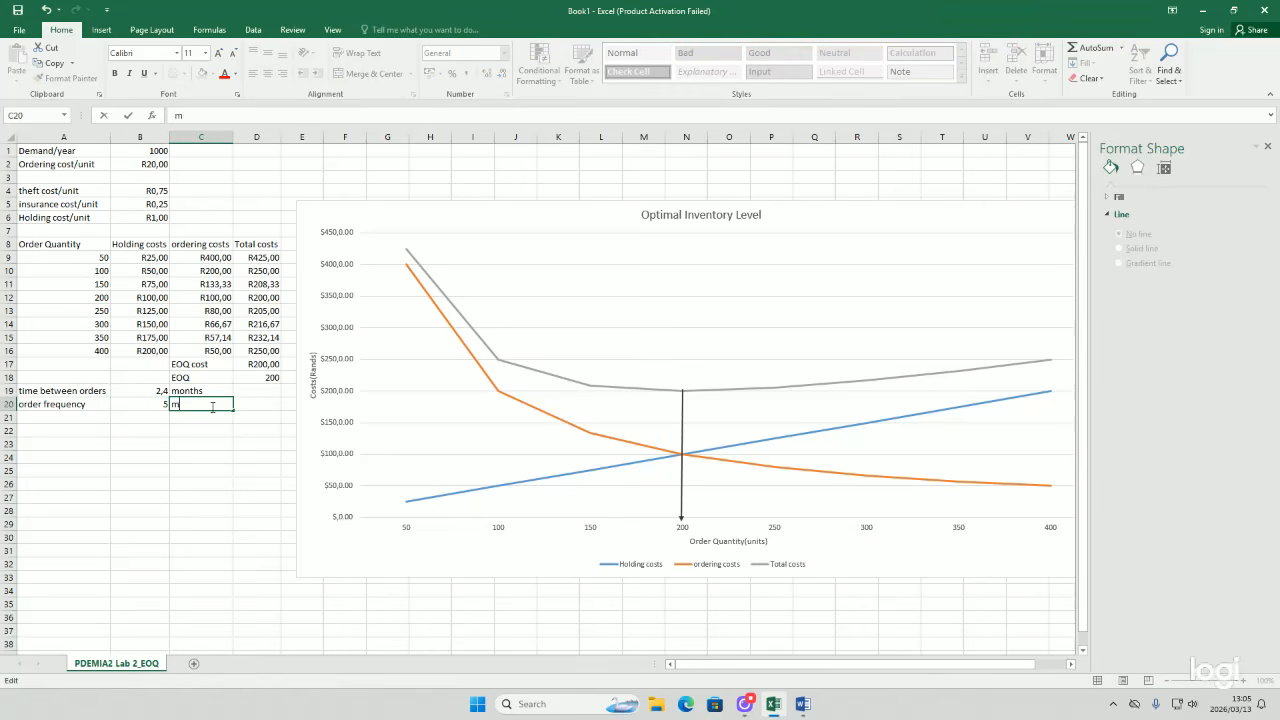
type("period")
key("Return")
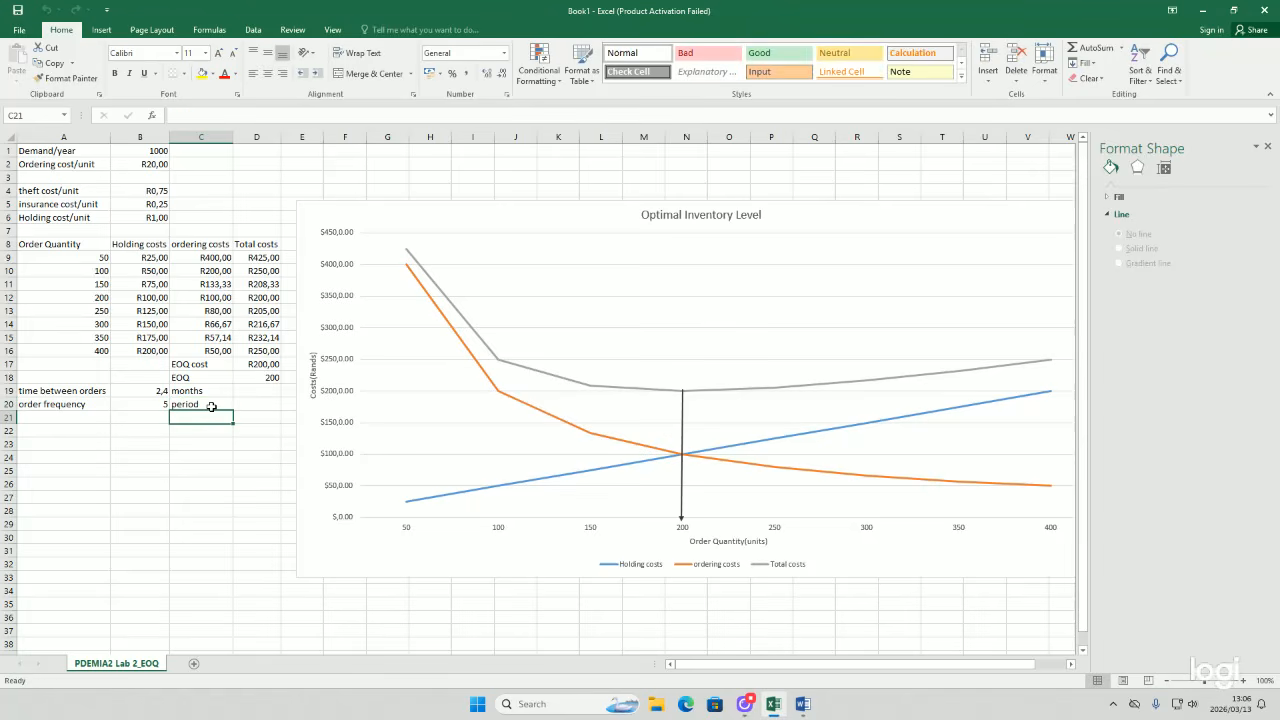